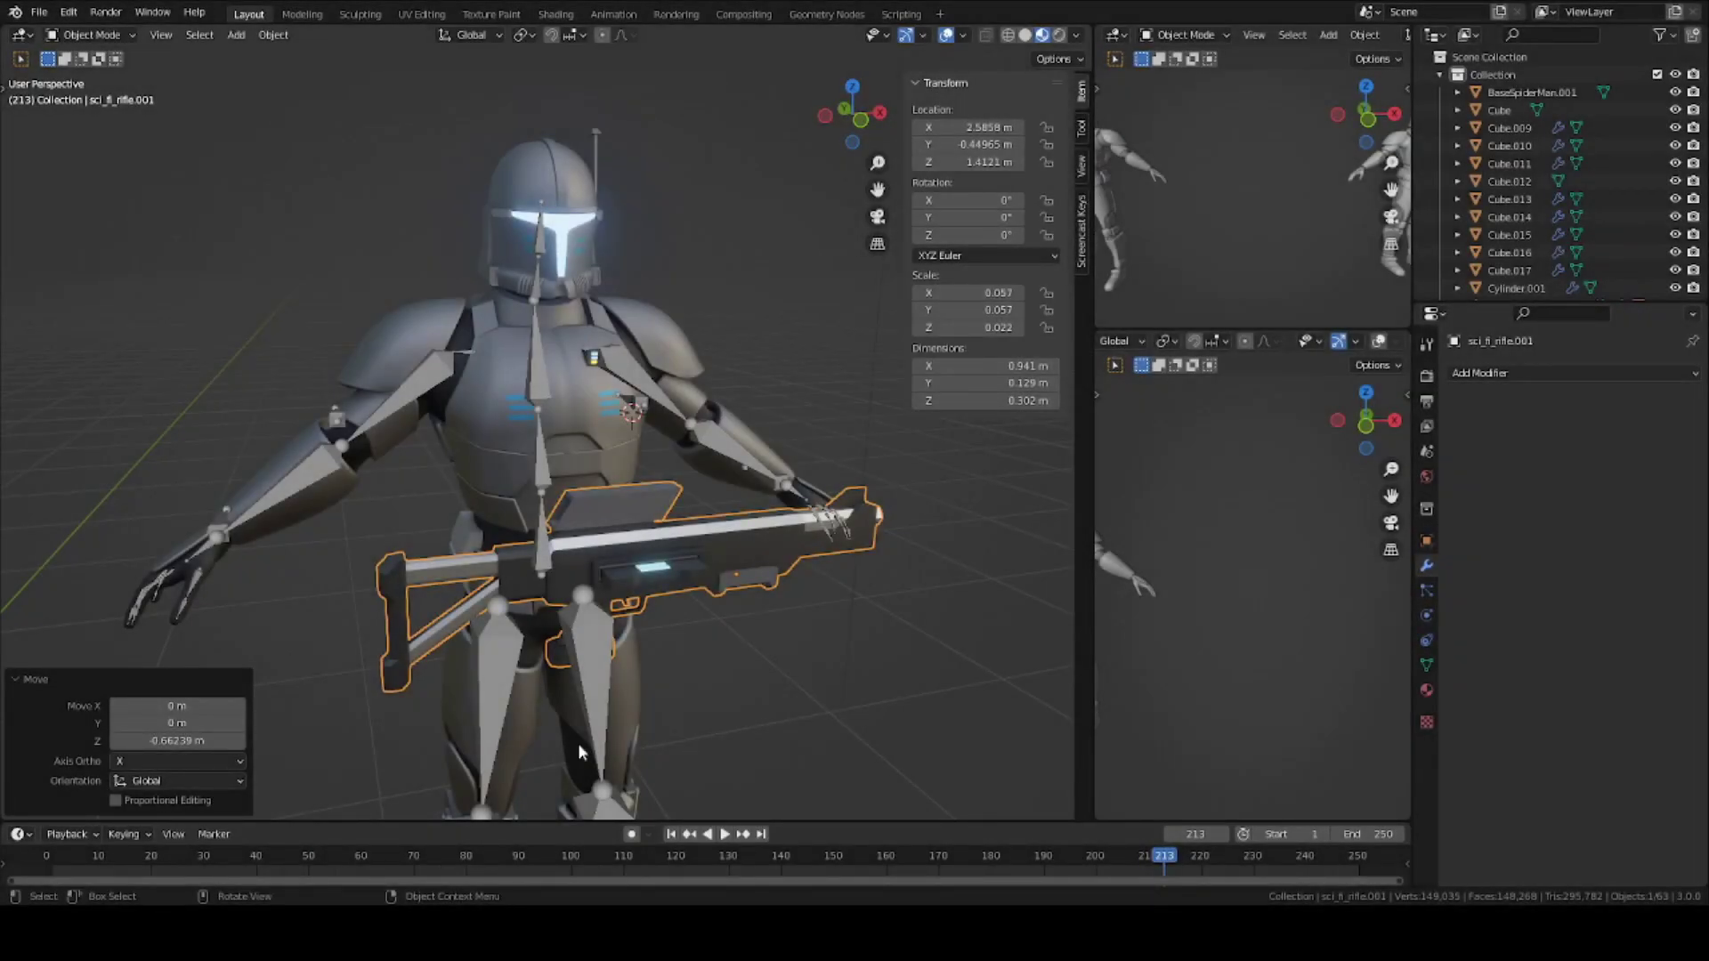
Snap the 3D cursor to the centre of the rifle's pistol grip.
middle_click_drag(579, 744, 404, 584)
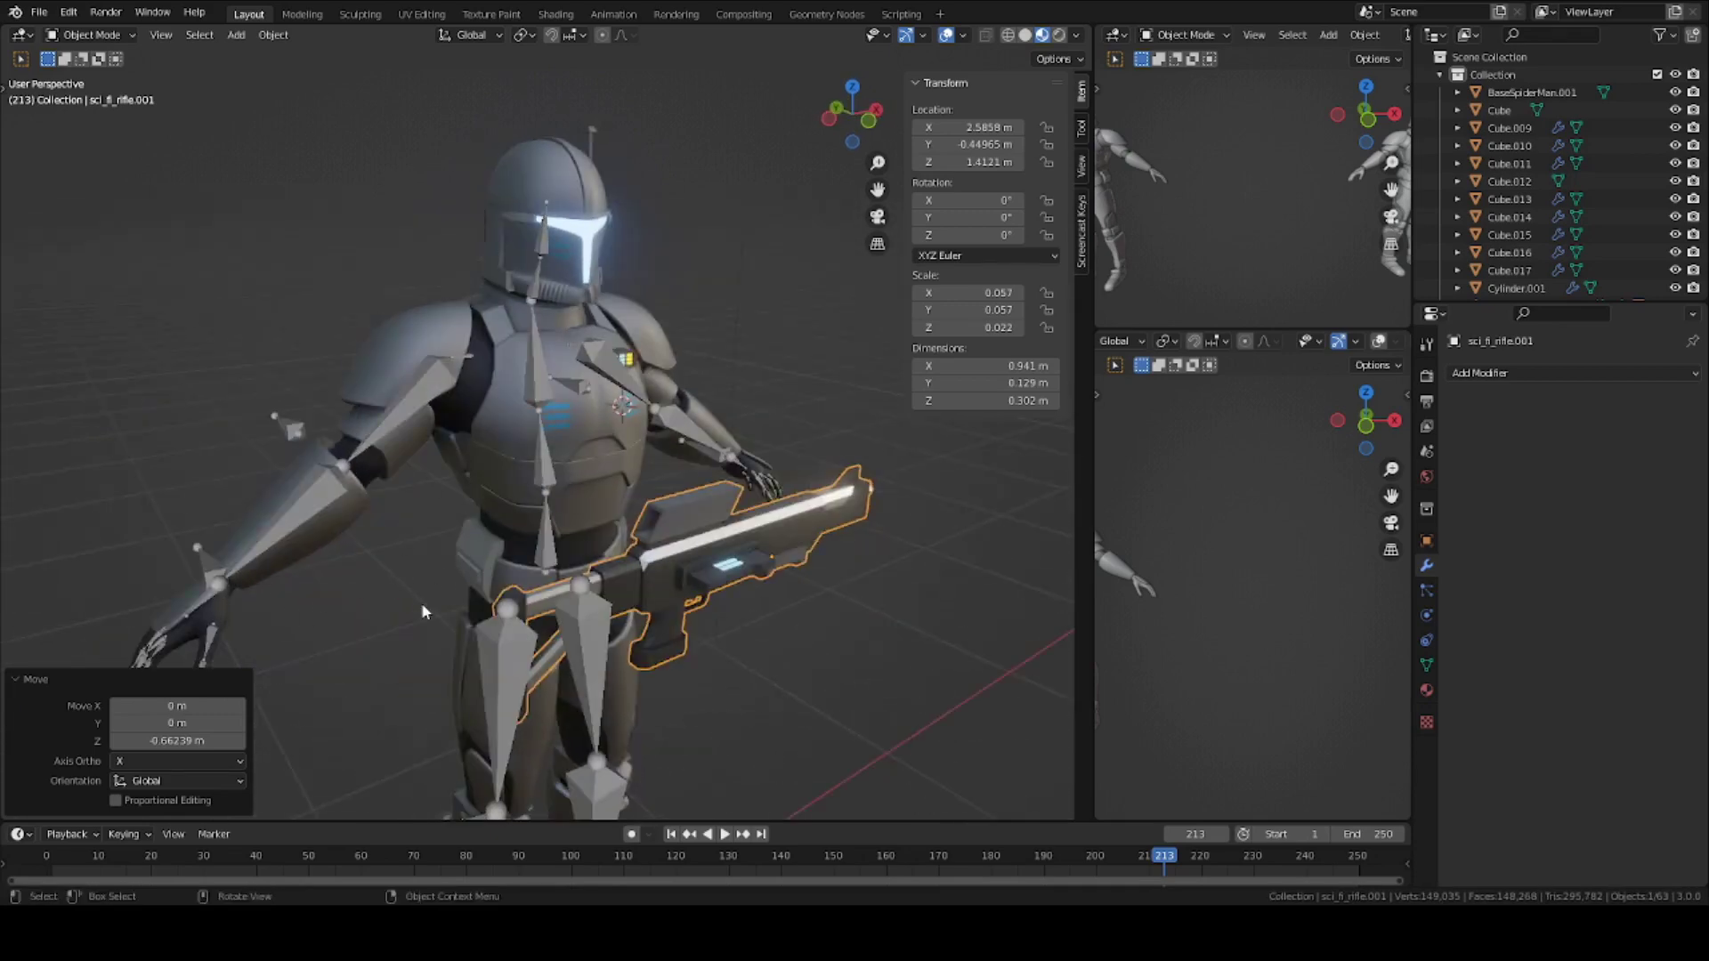
middle_click_drag(506, 609, 594, 890)
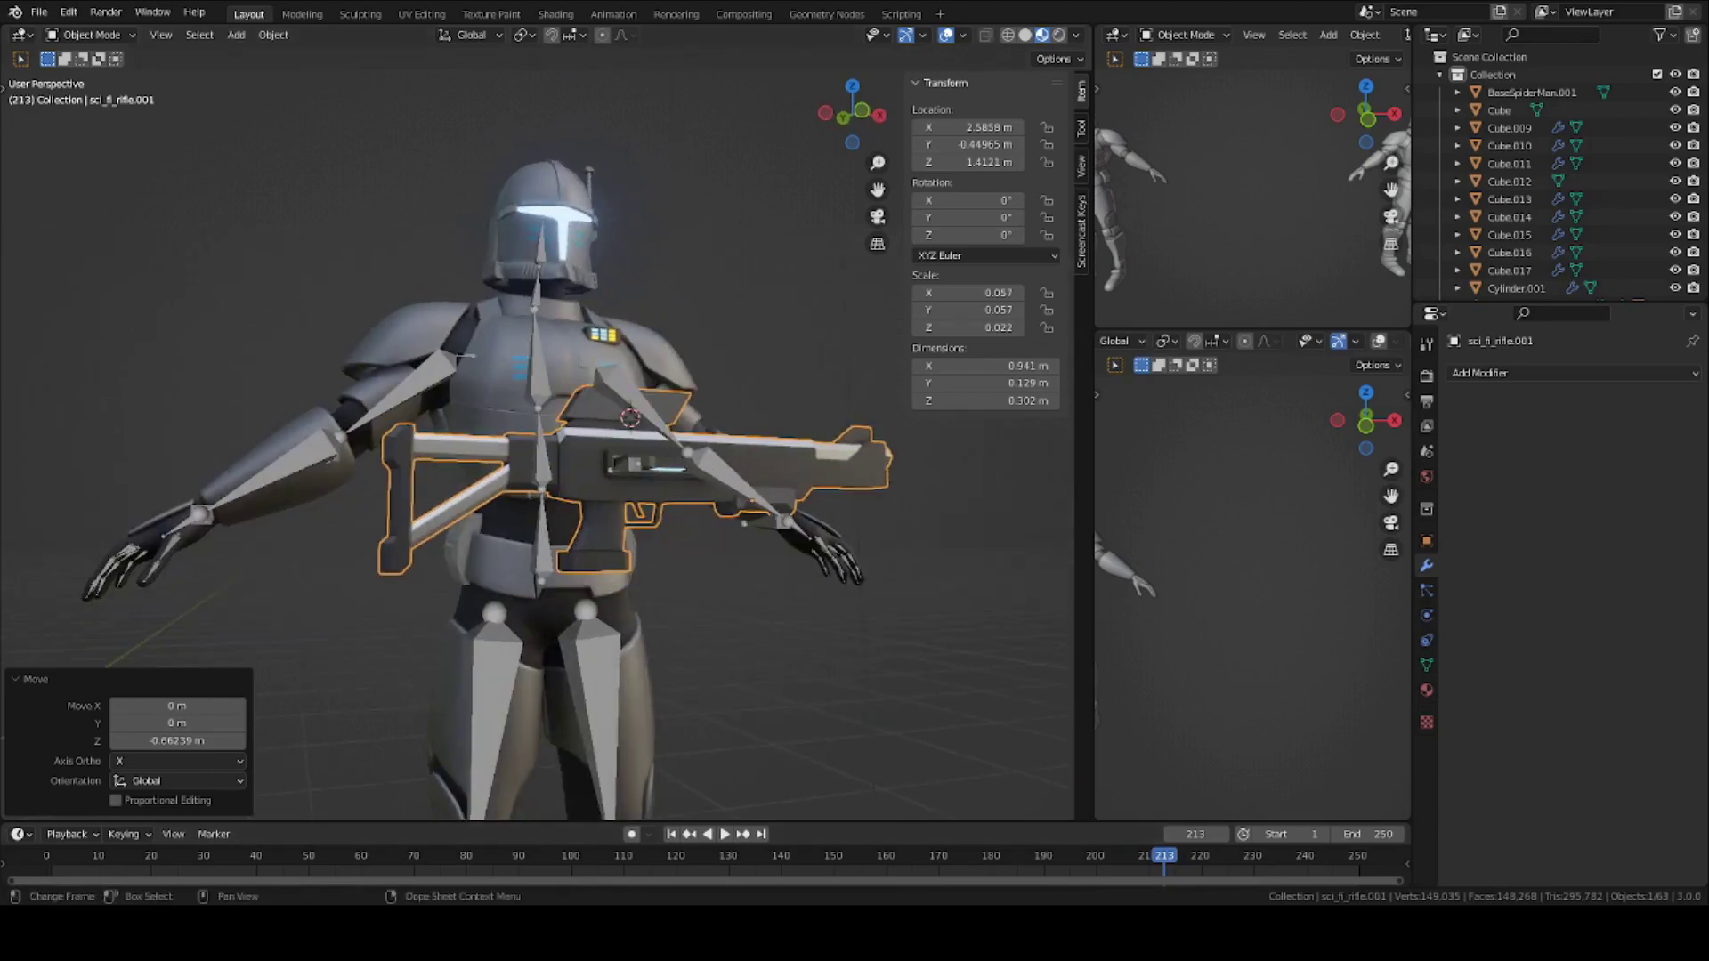
middle_click_drag(632, 551, 584, 567)
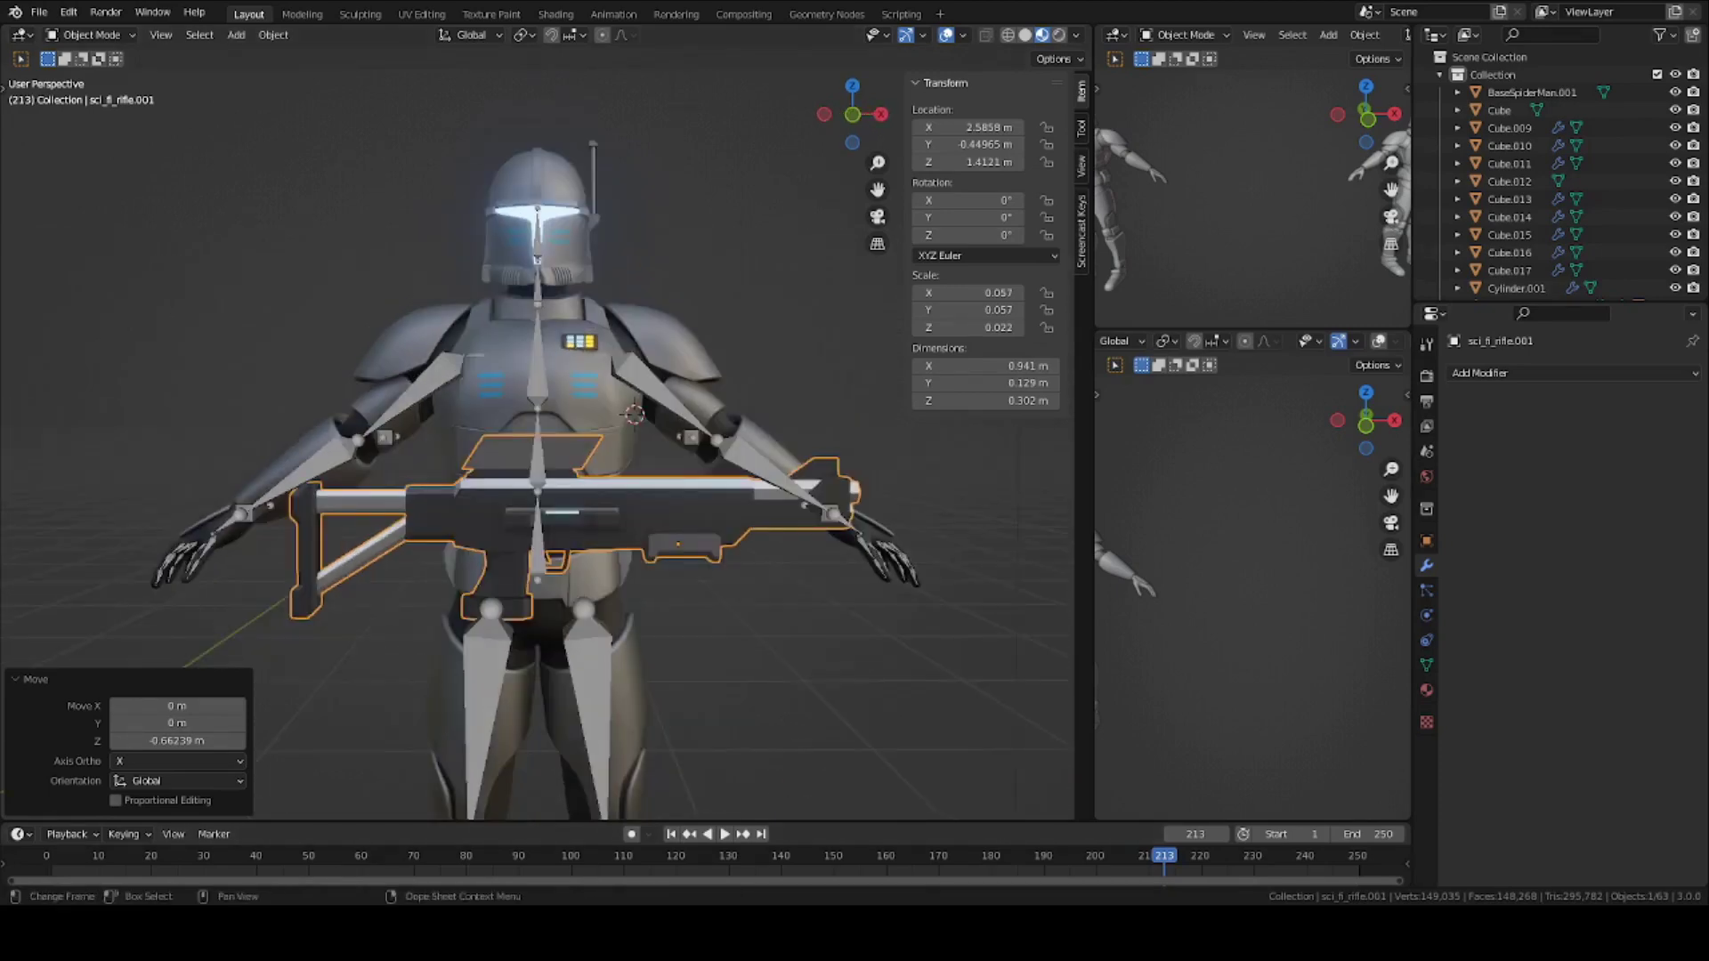
middle_click_drag(686, 725, 670, 541)
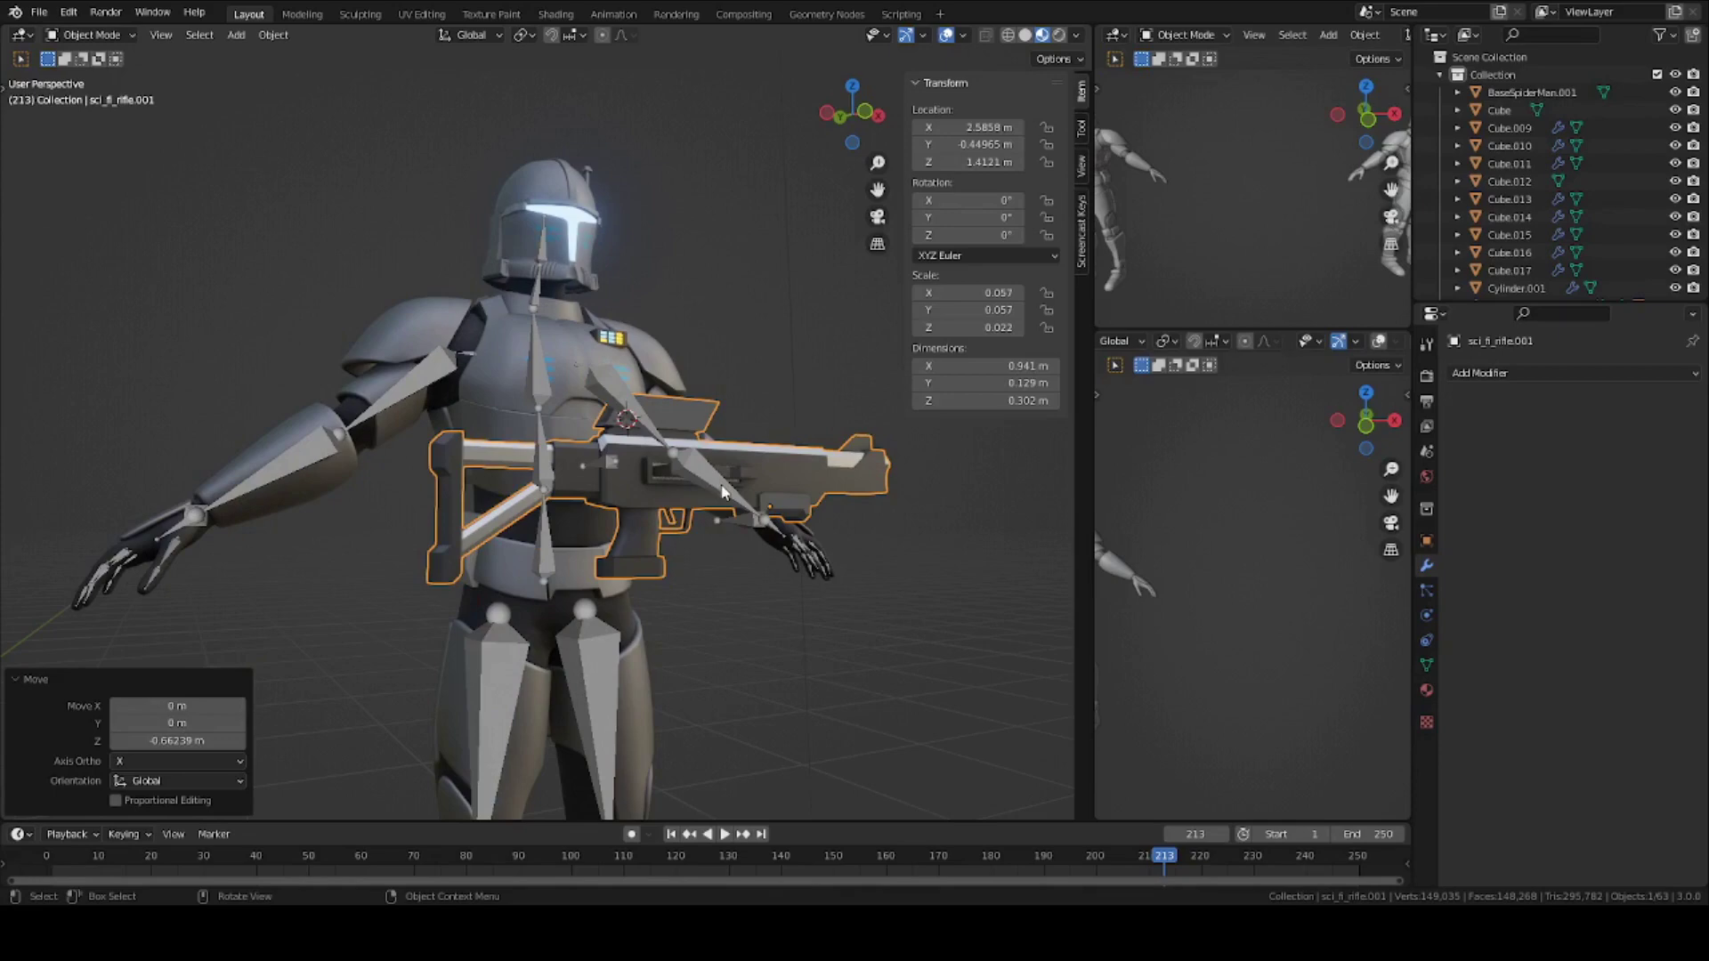
scroll(722, 552, "up", 3)
middle_click_drag(932, 541, 868, 588)
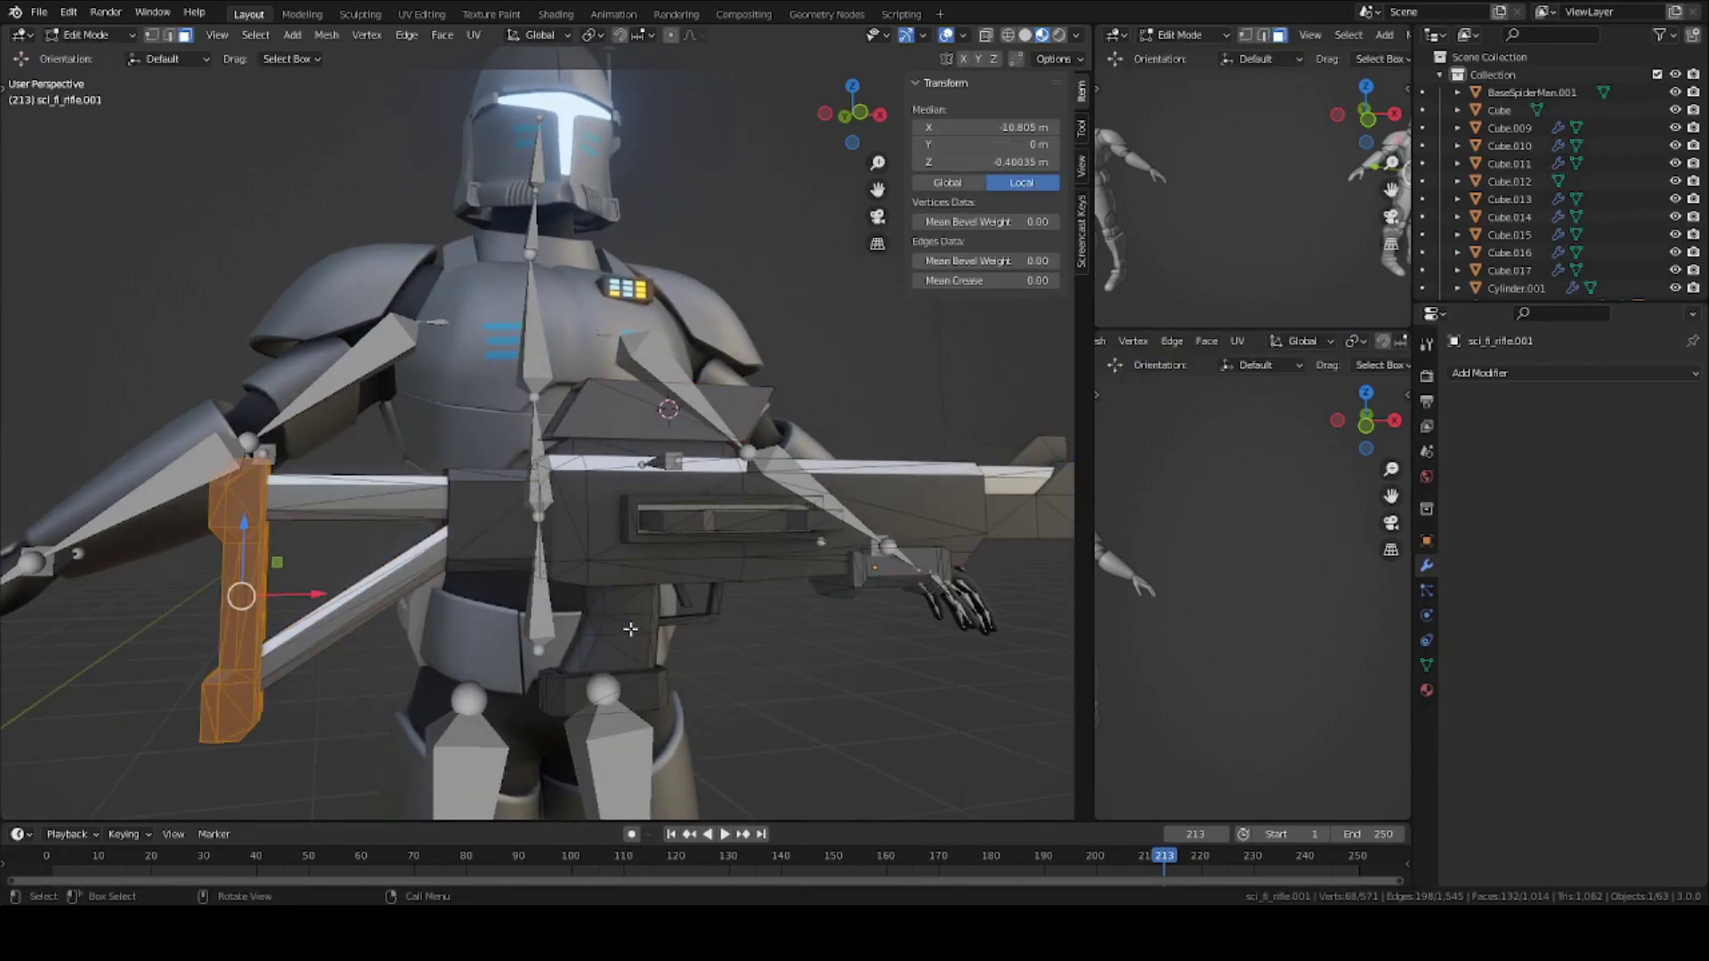
key("Tab")
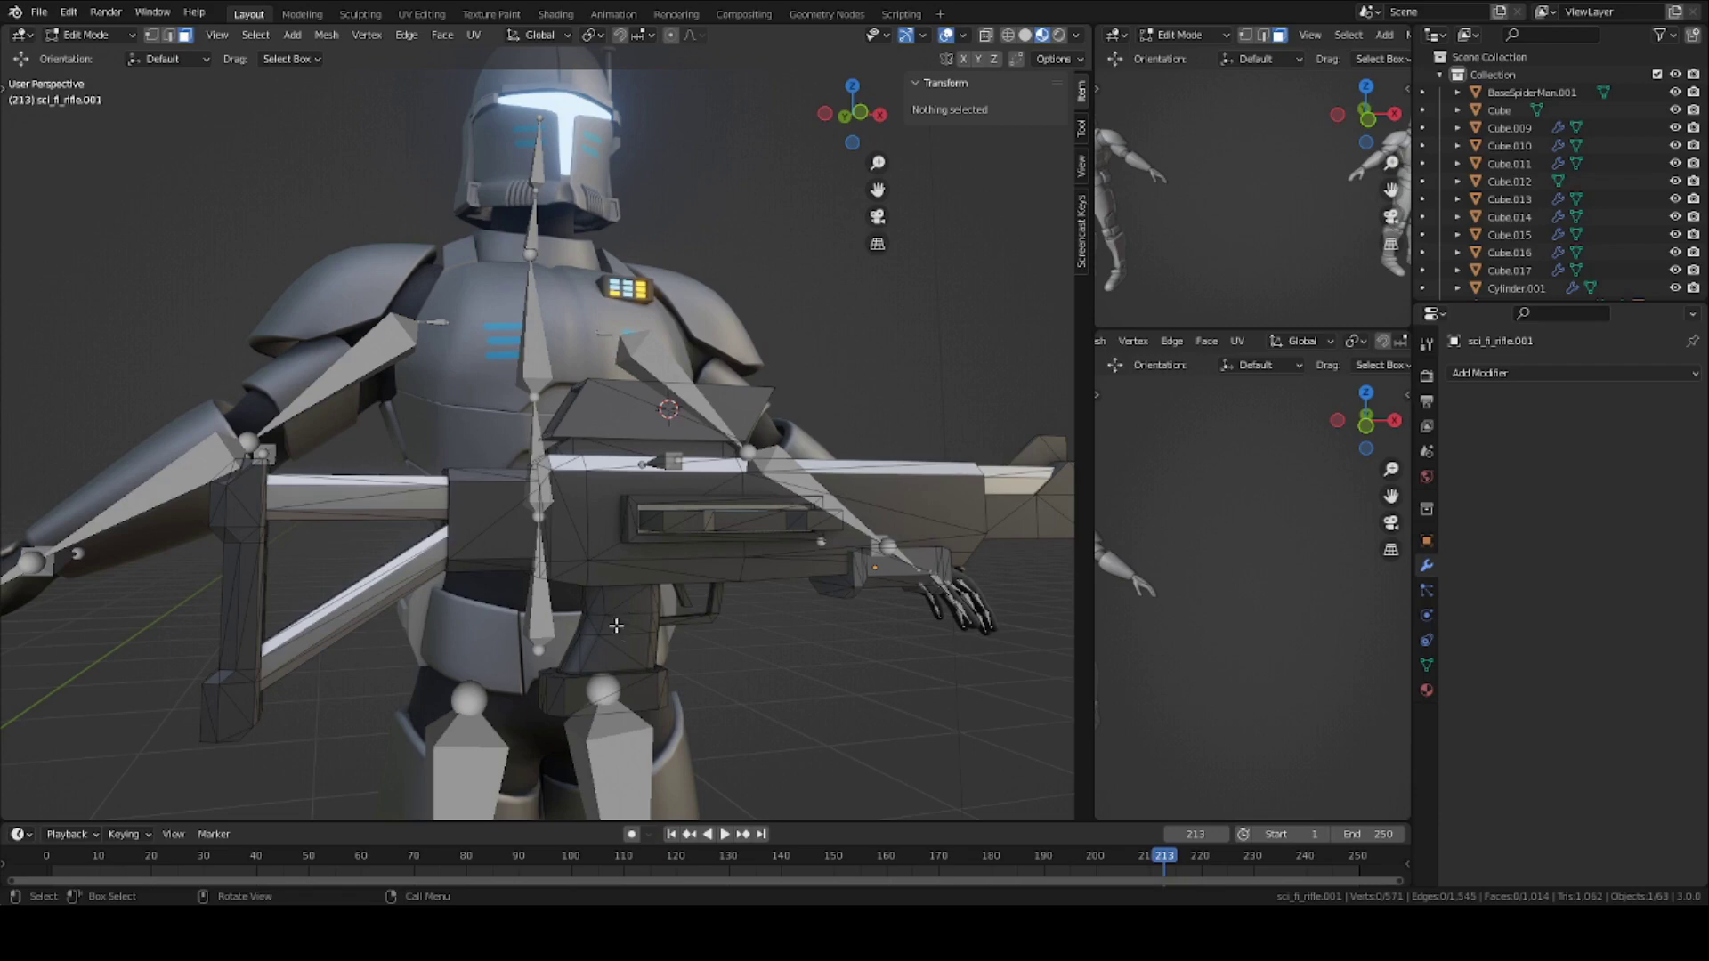
key("l")
middle_click_drag(656, 583, 534, 613)
key("shift+s")
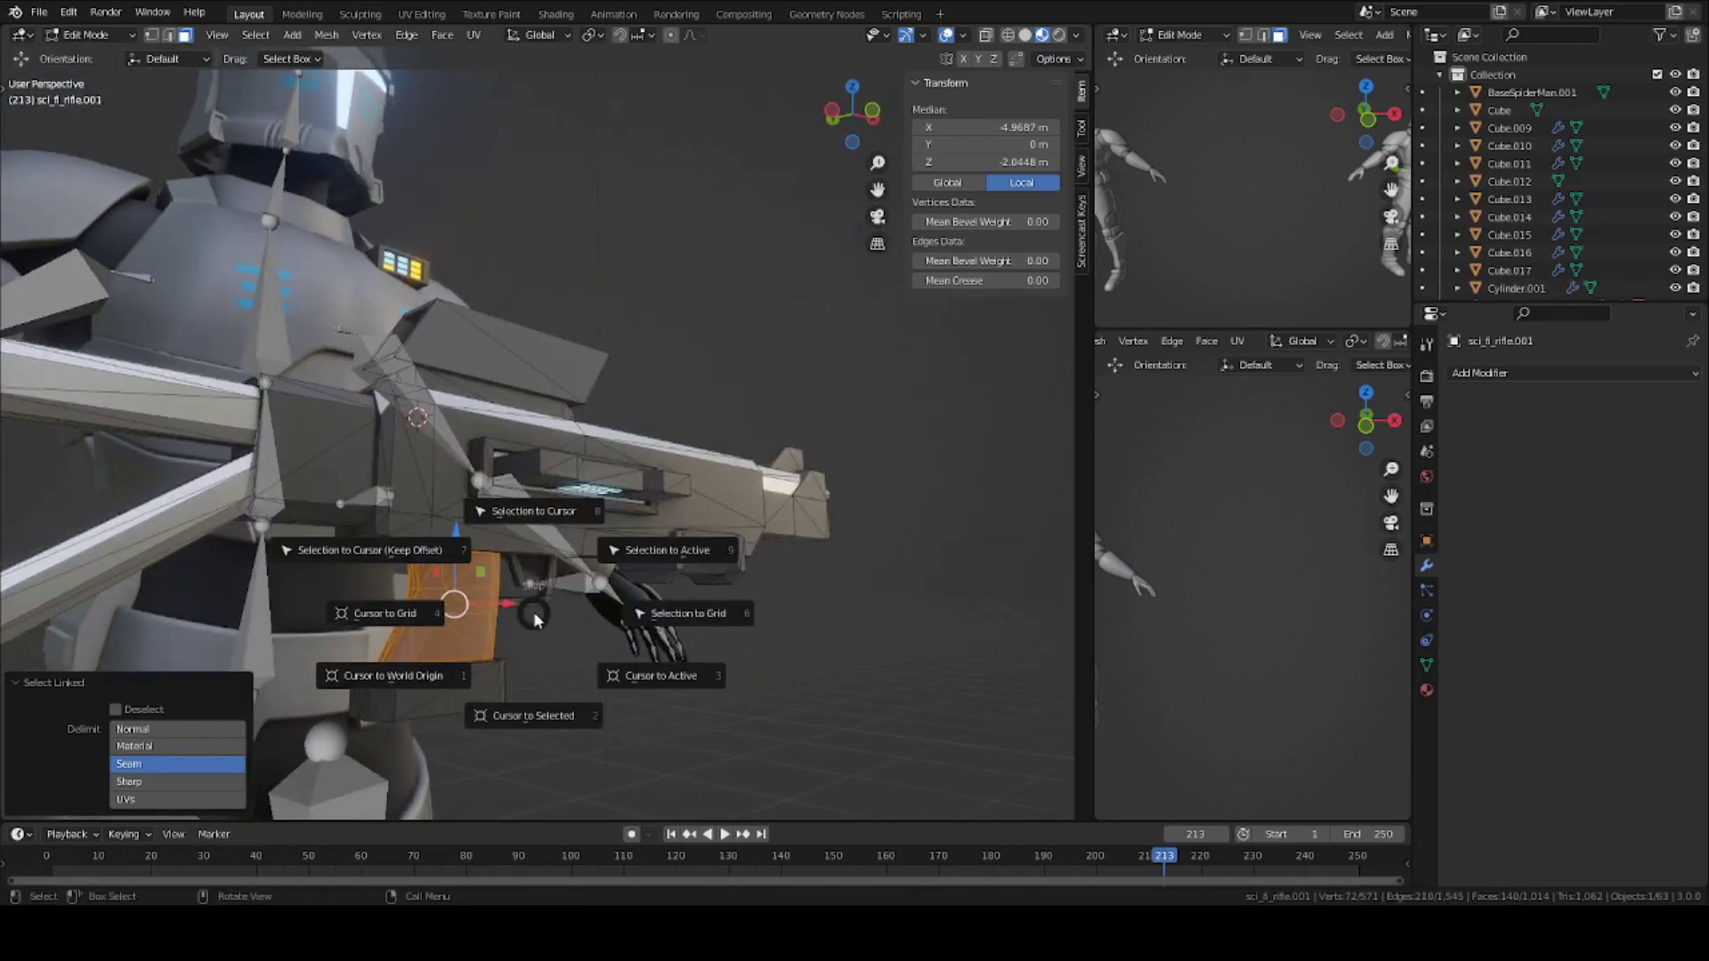
left_click(534, 716)
scroll(555, 638, "down", 4)
key("Tab")
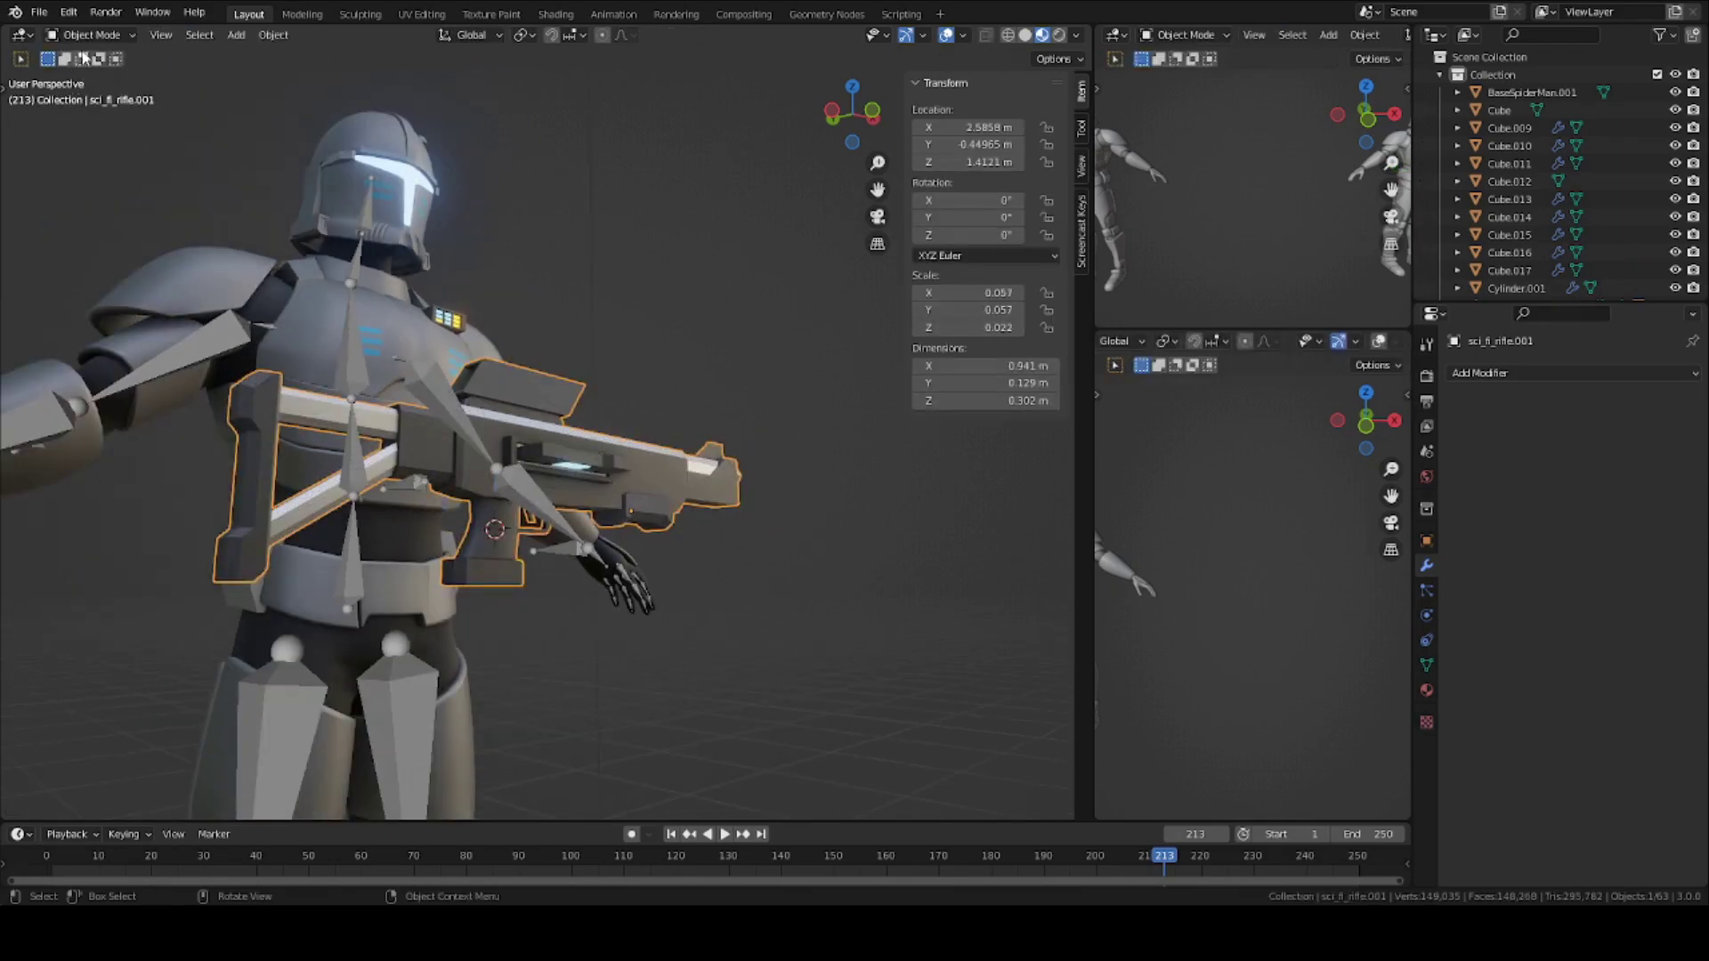
Set the rifle's origin to the 3D cursor at its grip.
left_click(89, 35)
scroll(627, 521, "up", 3)
right_click(623, 520)
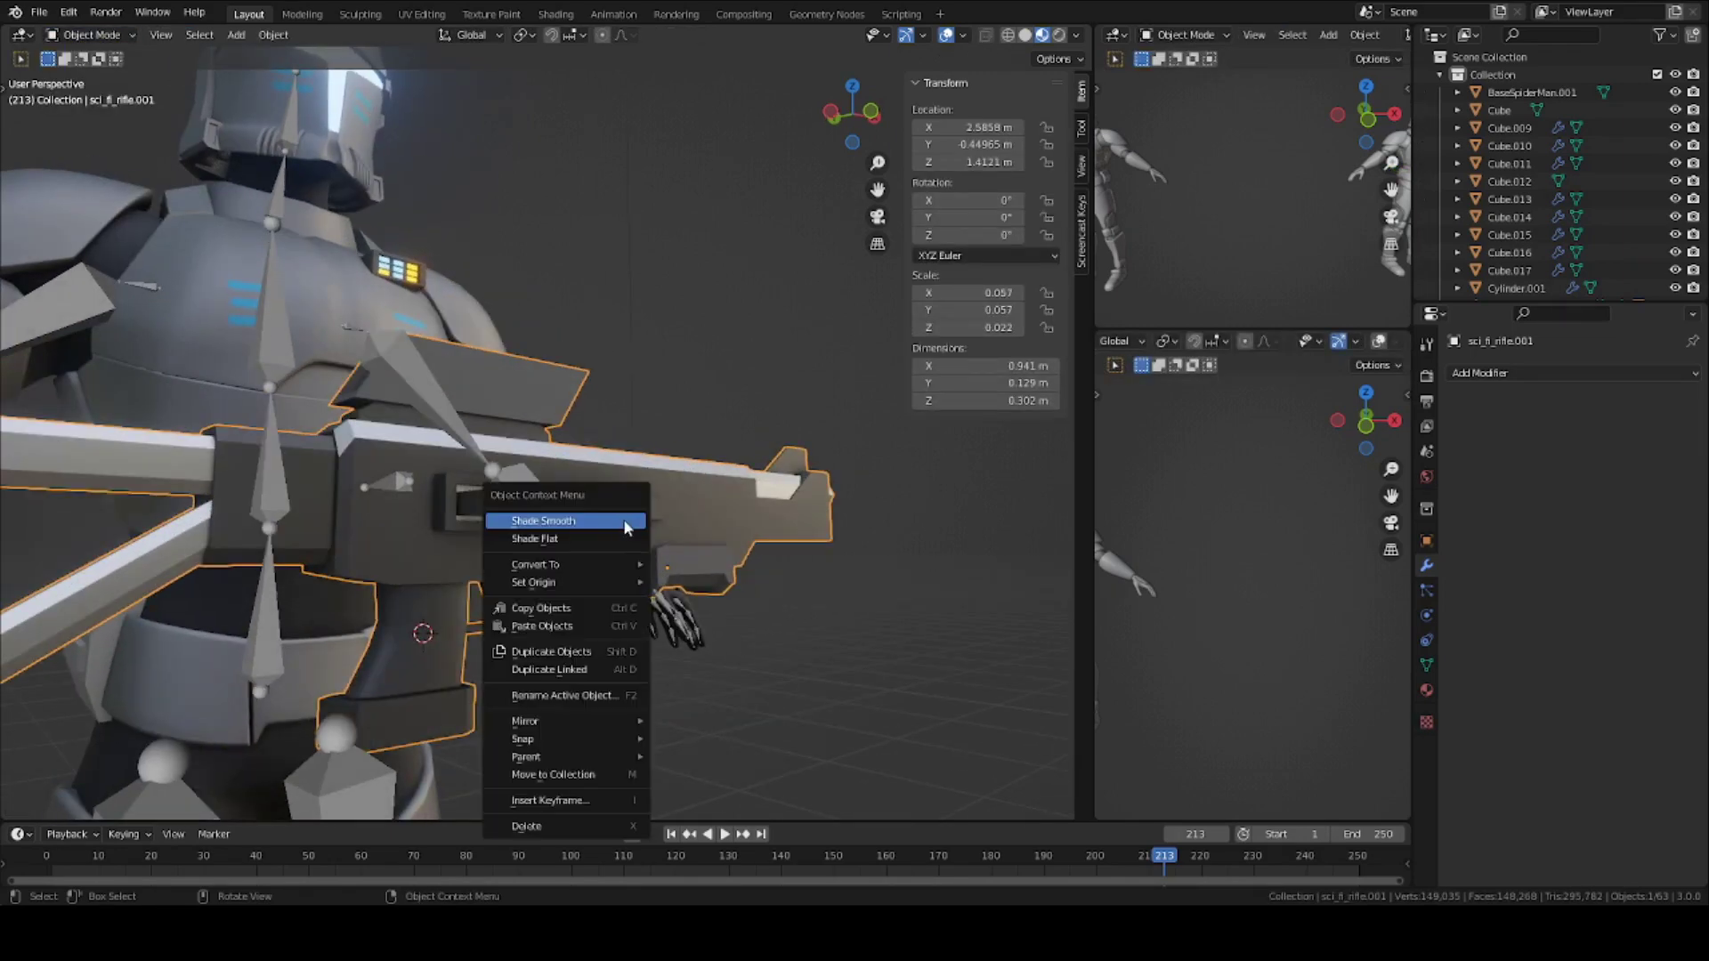
mouse_move(591, 588)
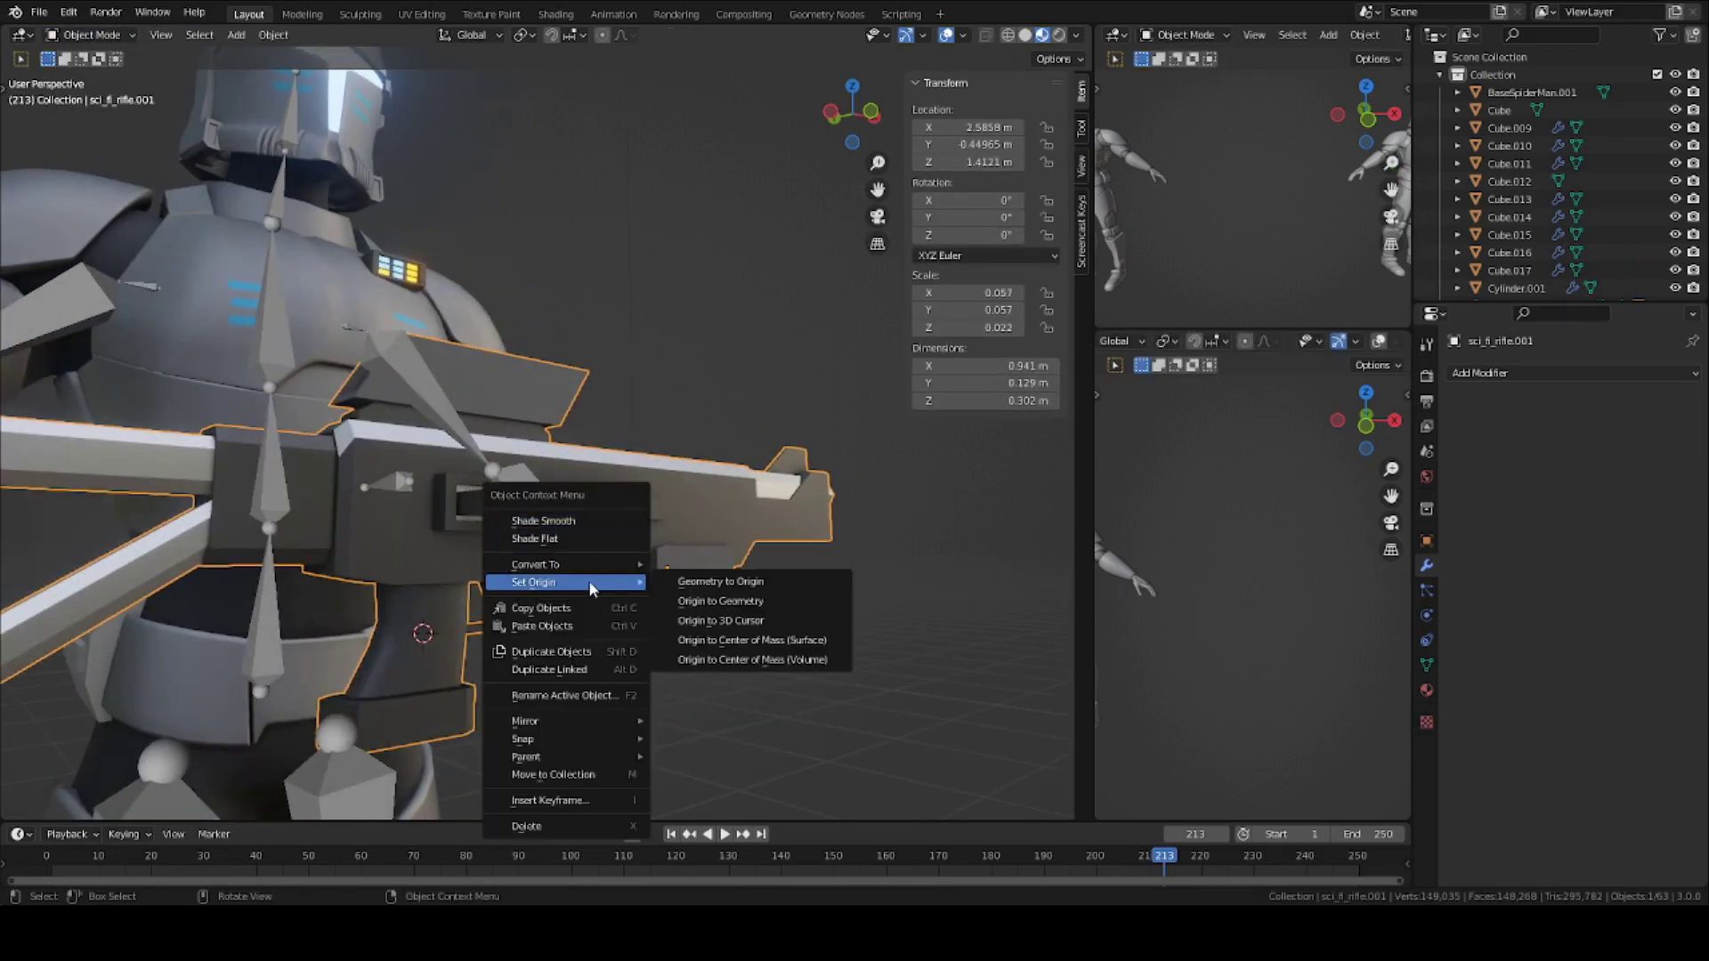
left_click(715, 623)
scroll(765, 569, "down", 3)
middle_click_drag(812, 529, 760, 523)
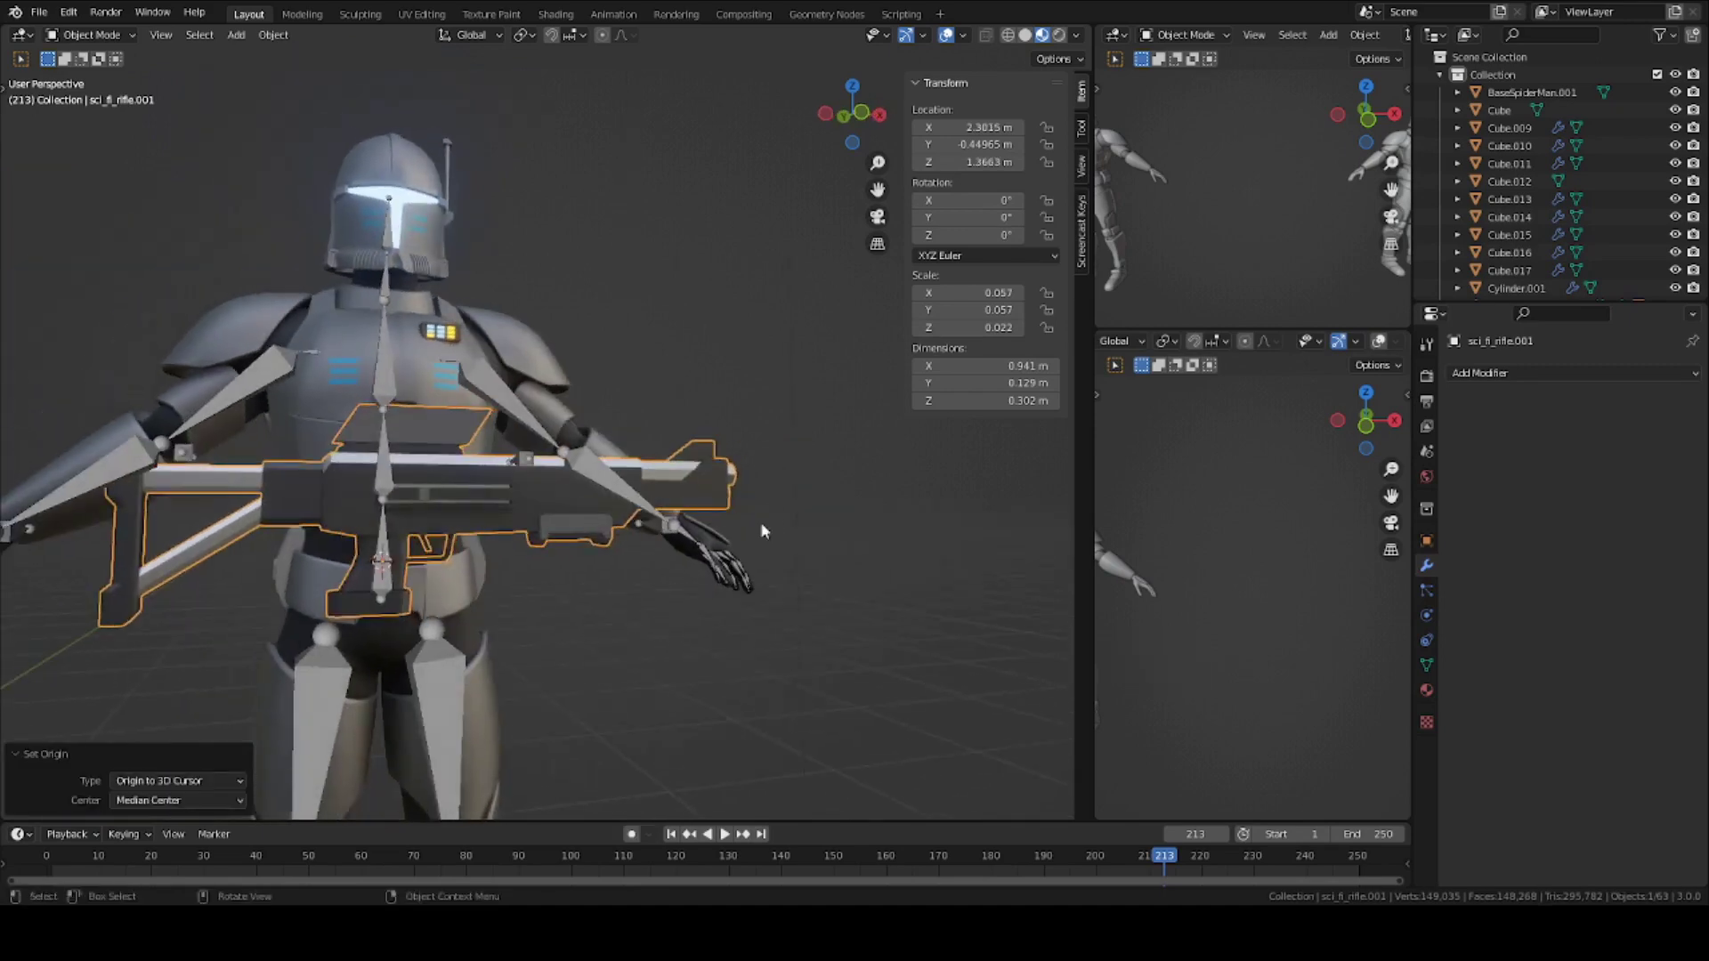
key("r")
key("x")
key("Escape")
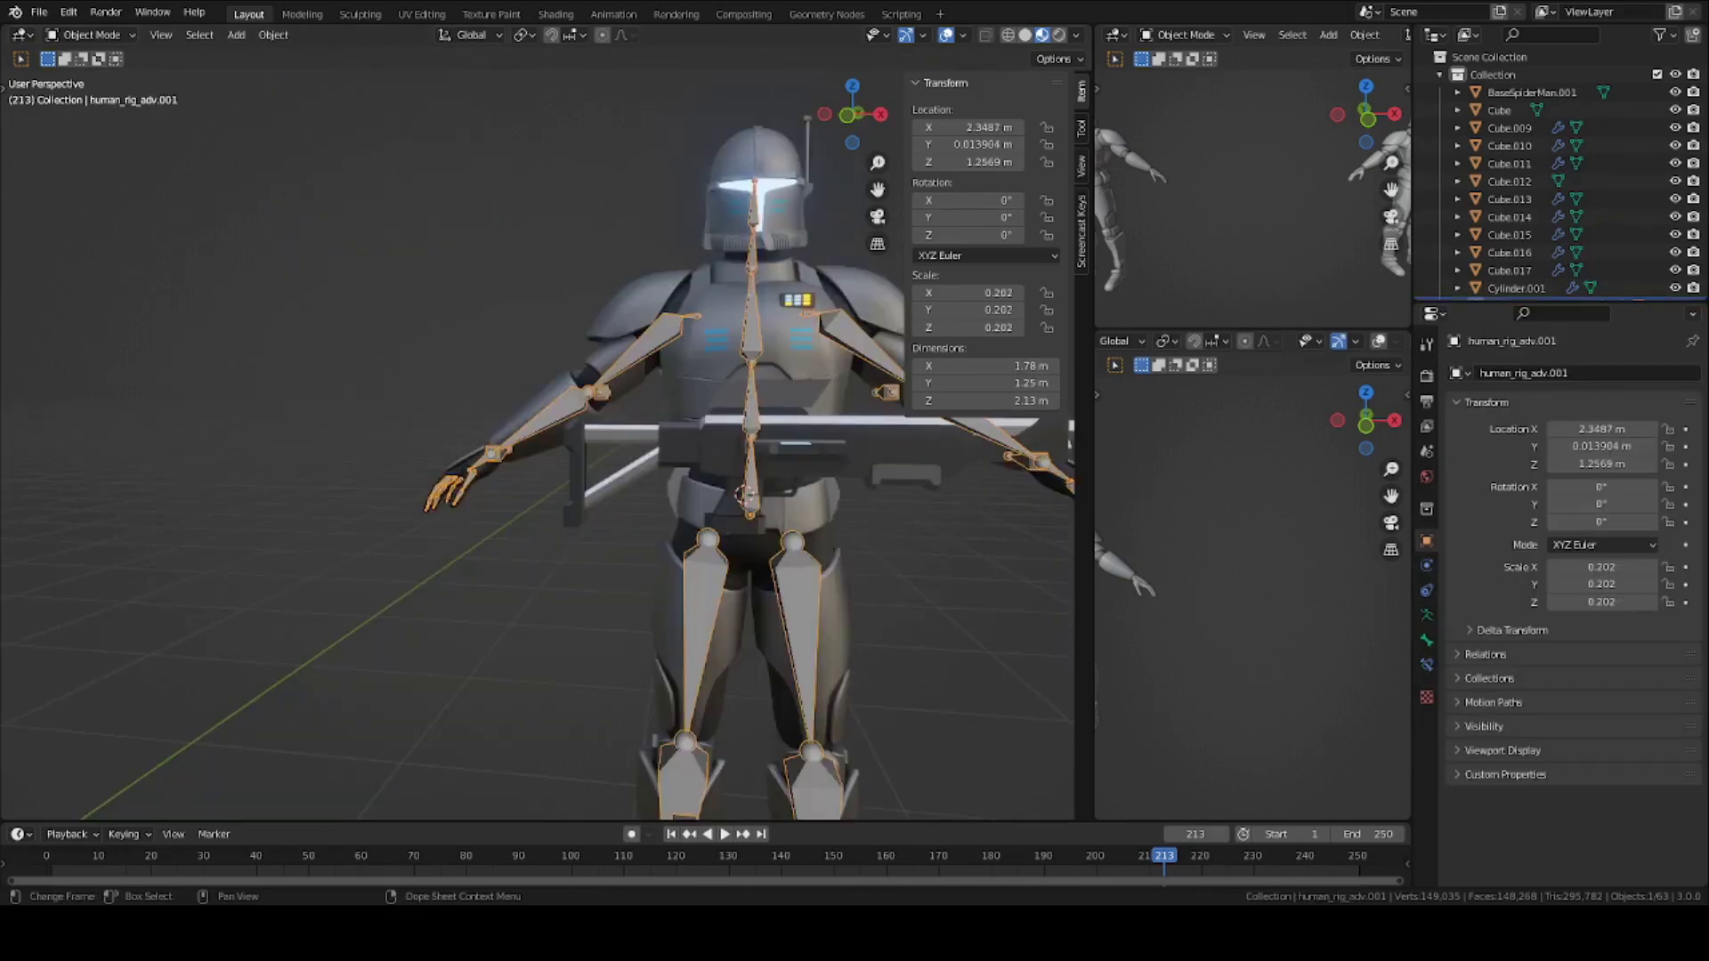
Add a Plain Axes empty at the 3D cursor and scale it down to about 0.165.
mouse_move(633, 682)
middle_mouse_down()
mouse_move(612, 626)
mouse_move(478, 545)
mouse_move(786, 534)
middle_mouse_up()
middle_click_drag(606, 539, 850, 485)
scroll(855, 494, "up", 3)
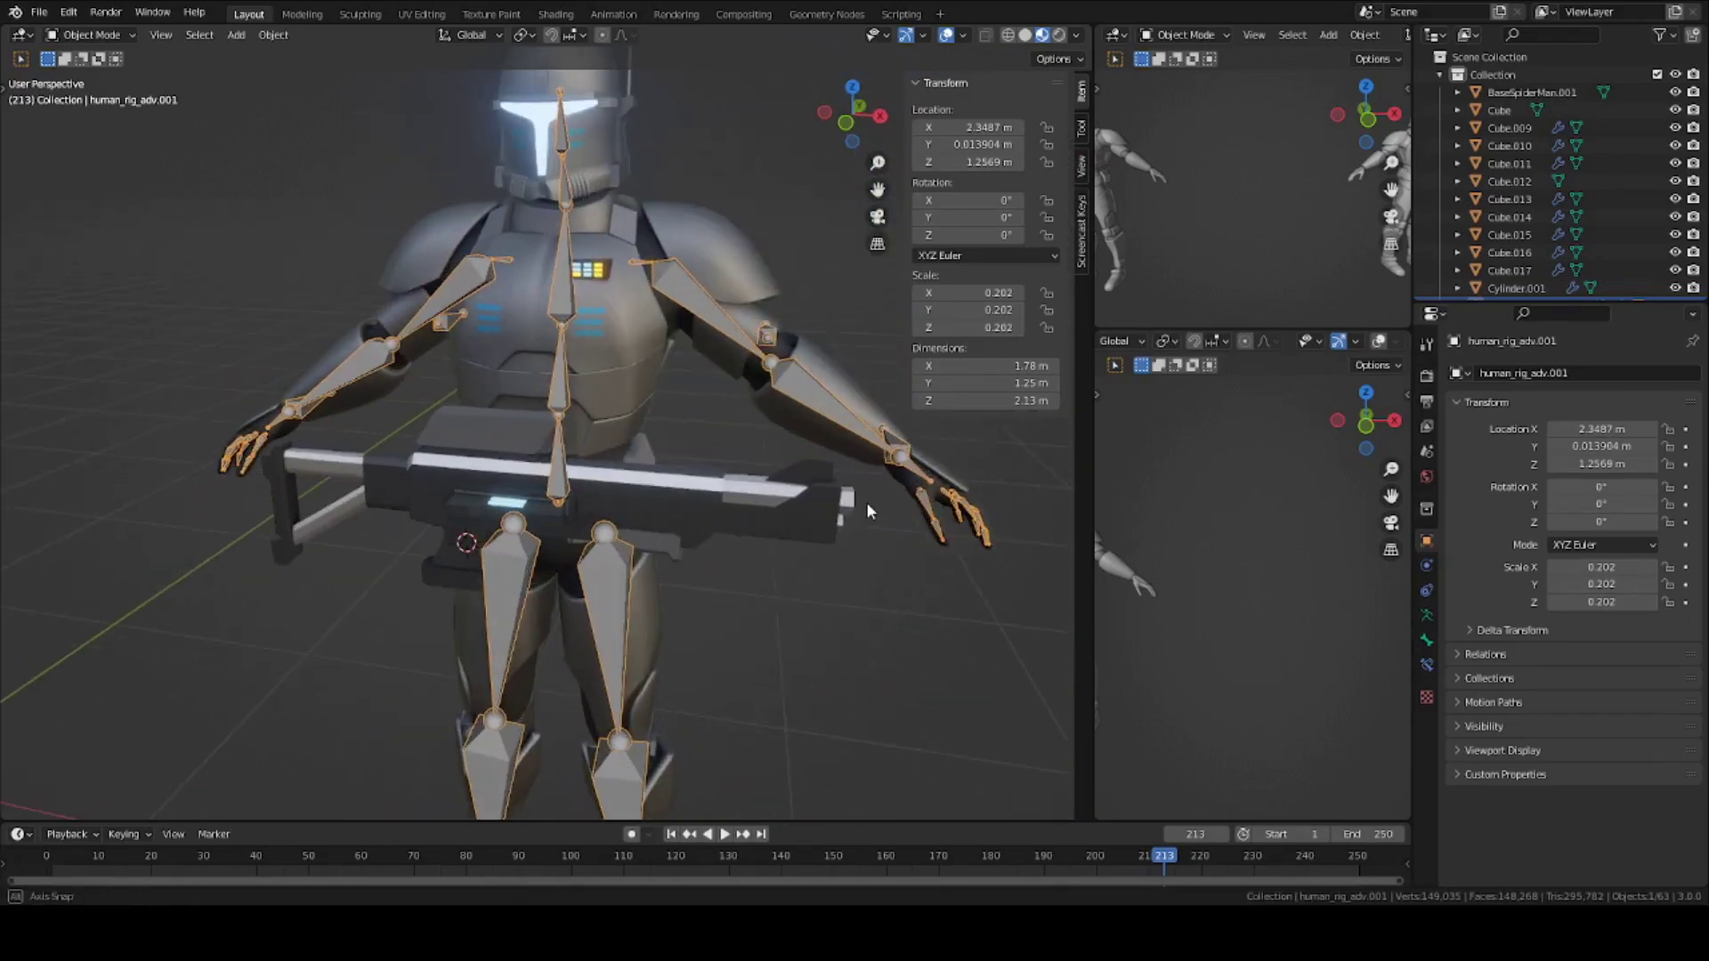
middle_click_drag(477, 500, 722, 467)
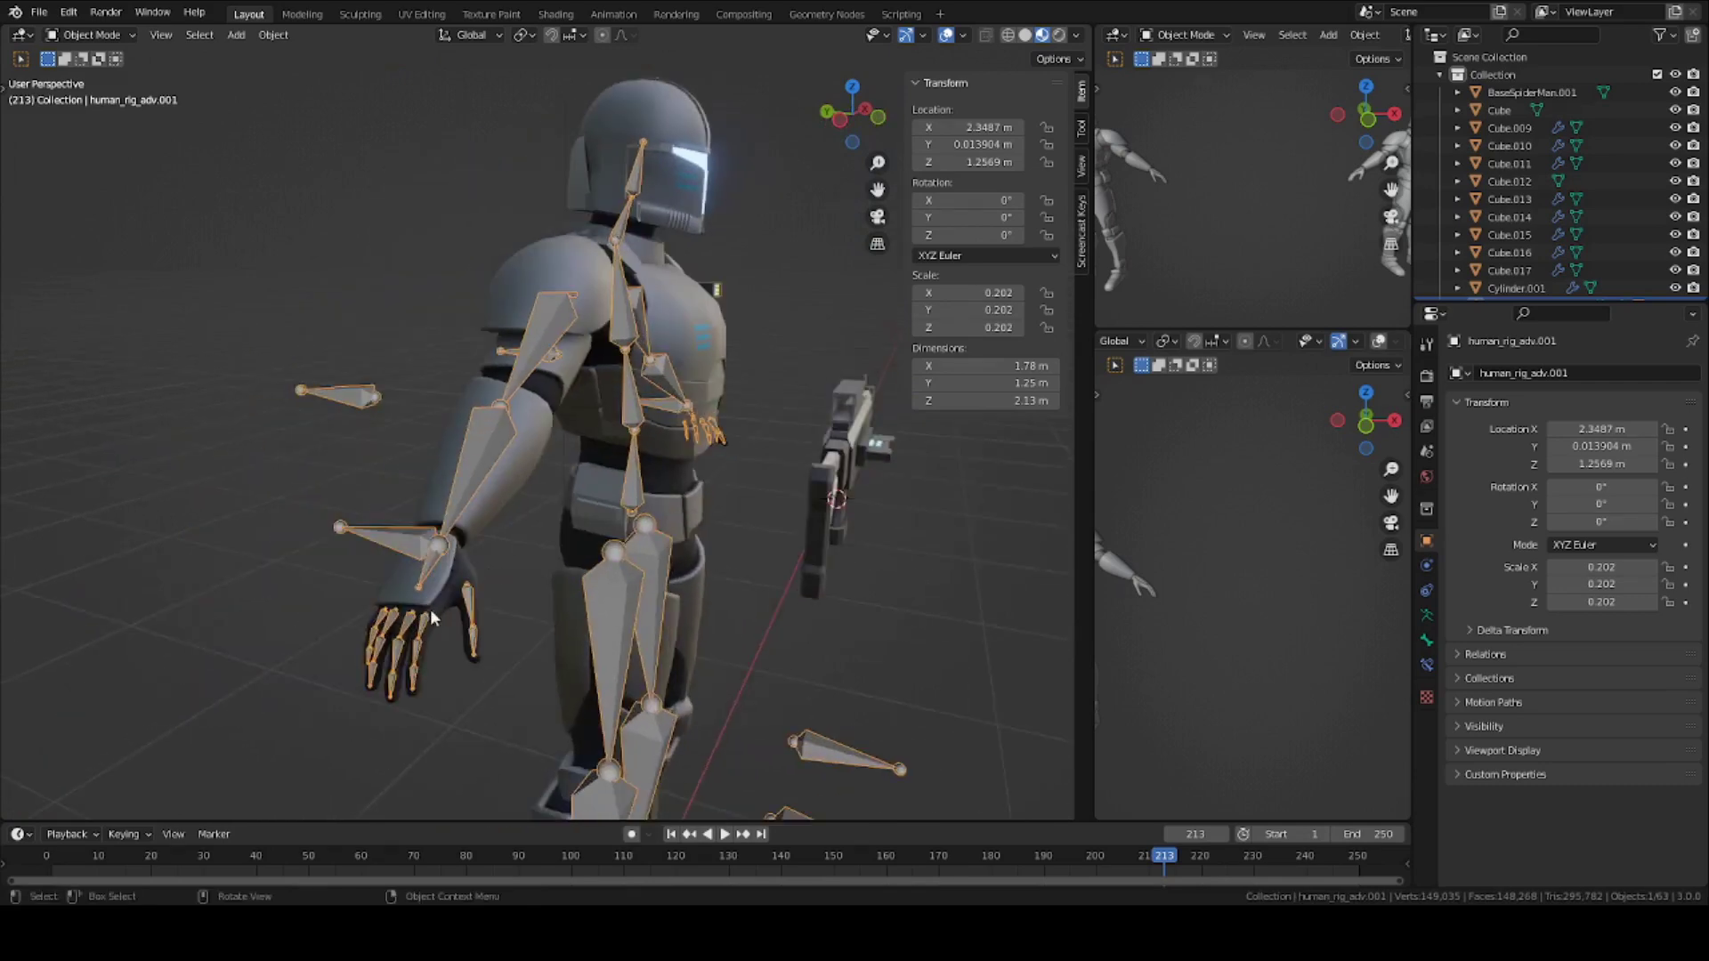
key("shift+a")
mouse_move(441, 611)
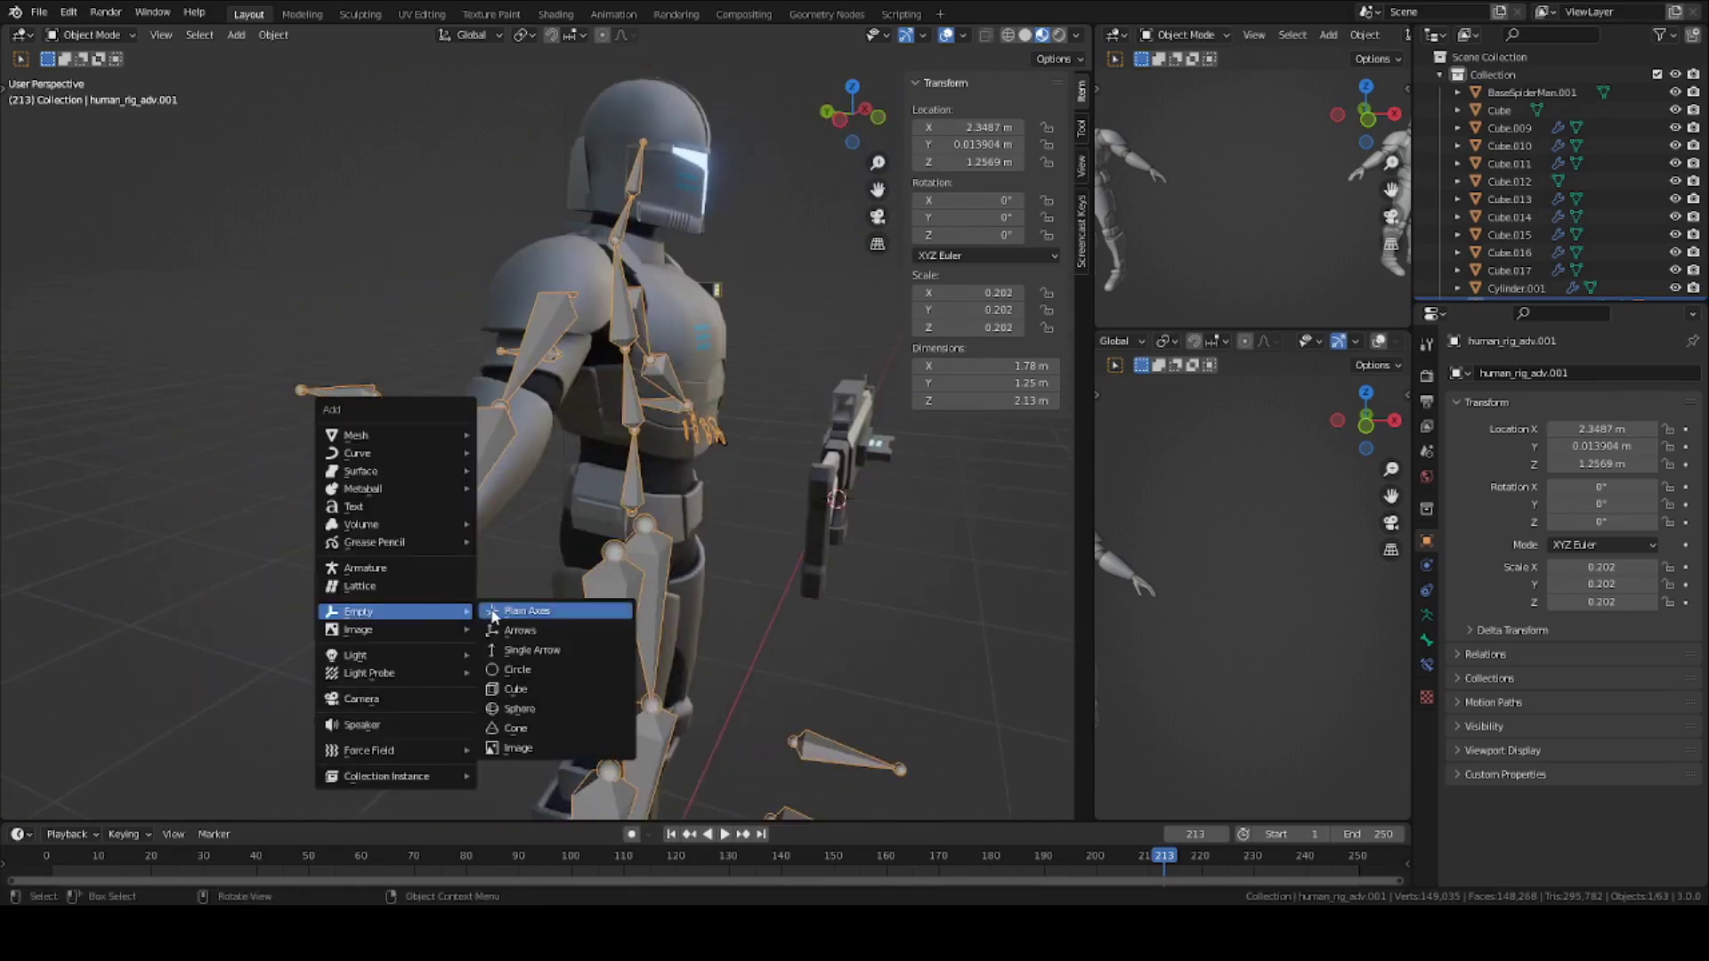
left_click(522, 613)
key("s")
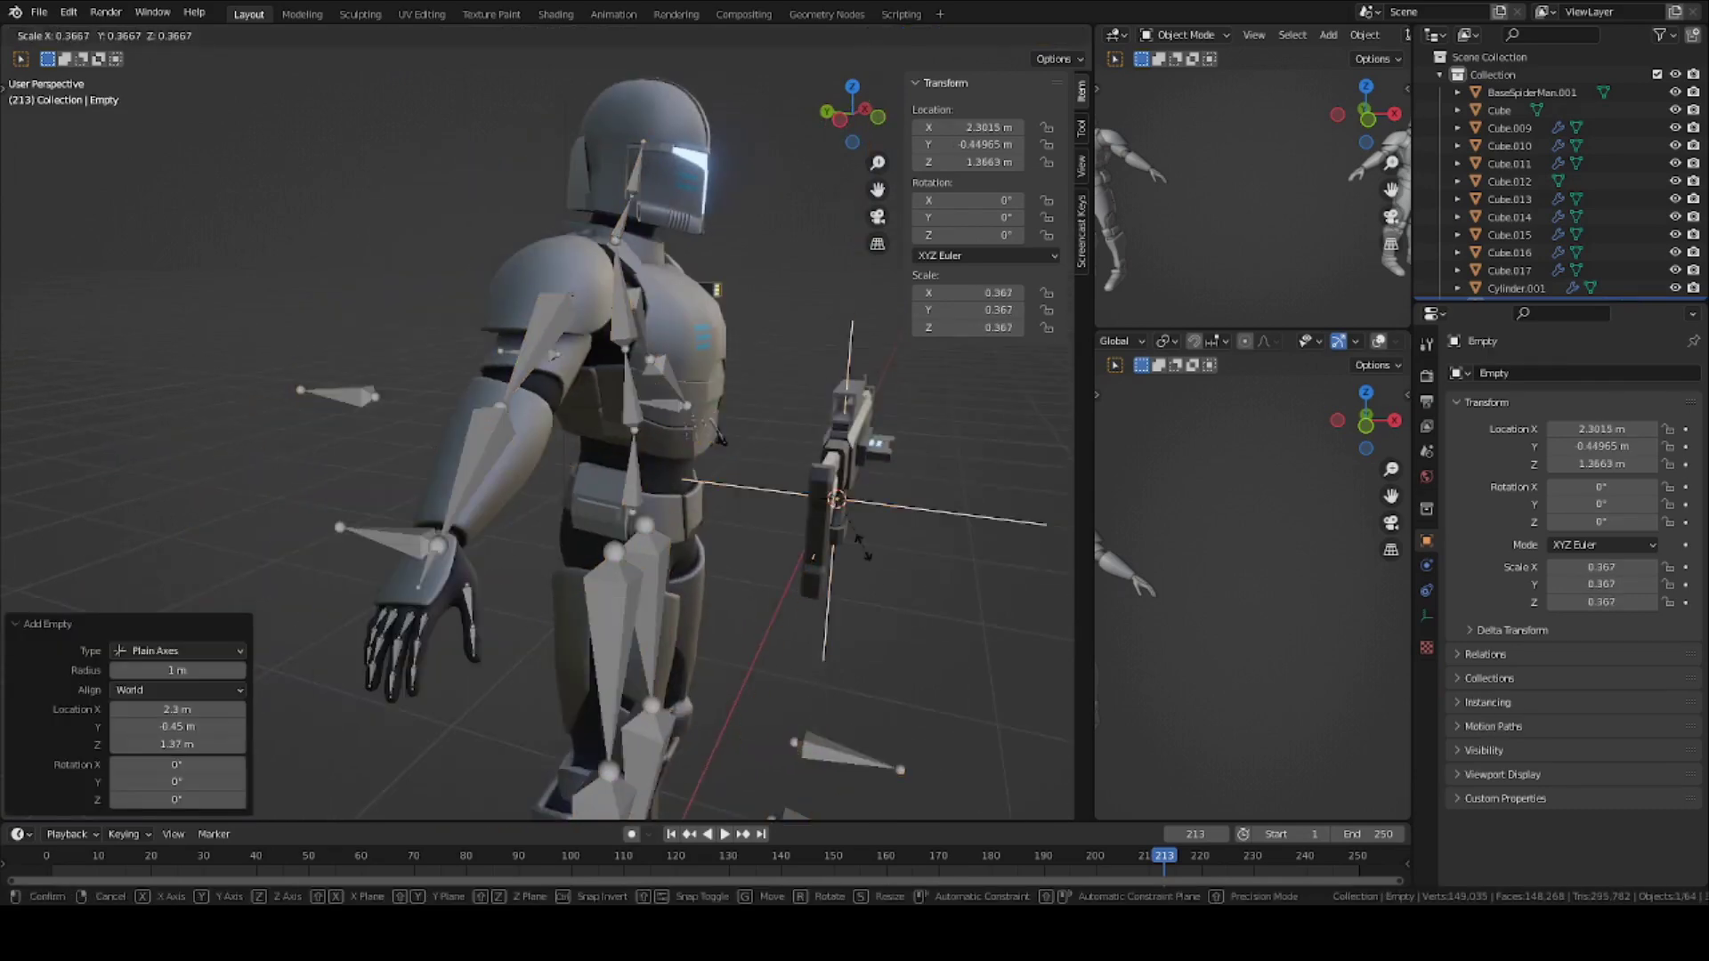
key("Return")
Move the empty into the character's right hand, at about X 1.54 m, Y 0.05 m, Z 1.33 m.
key("g")
left_click(602, 655)
middle_click_drag(603, 655, 575, 585)
key("g")
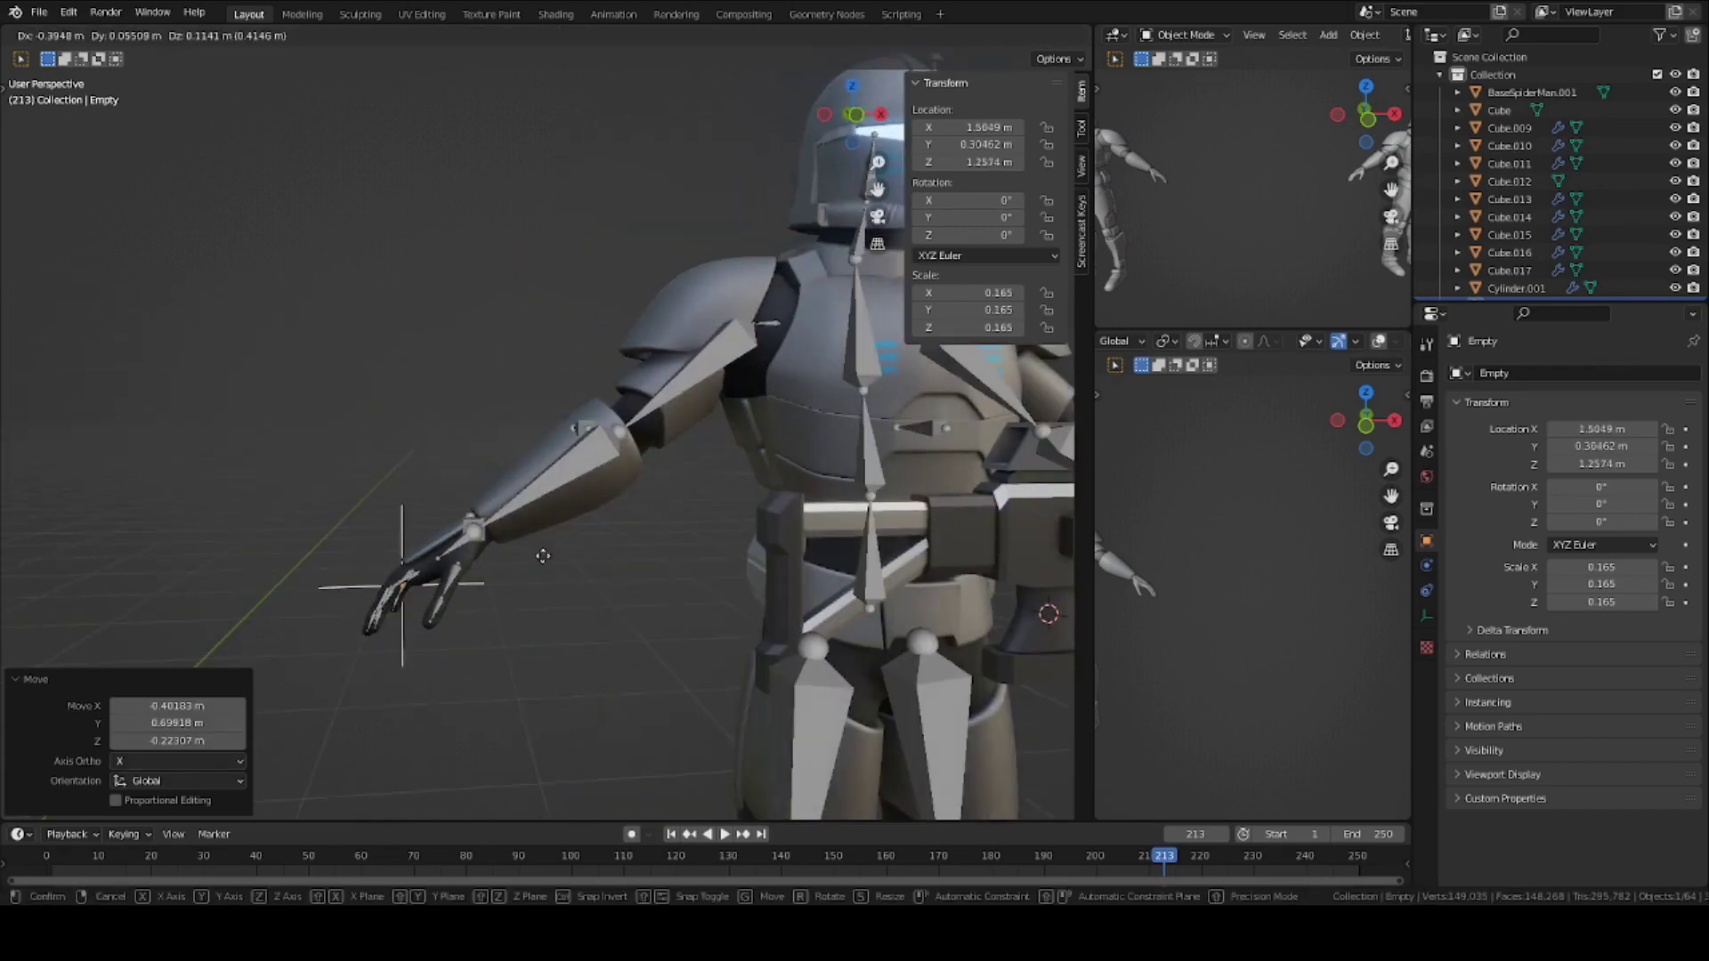
left_click(540, 555)
middle_click_drag(454, 552, 512, 529)
key("g")
key("y")
left_click(567, 562)
middle_click_drag(616, 583, 478, 581)
key("g")
key("z")
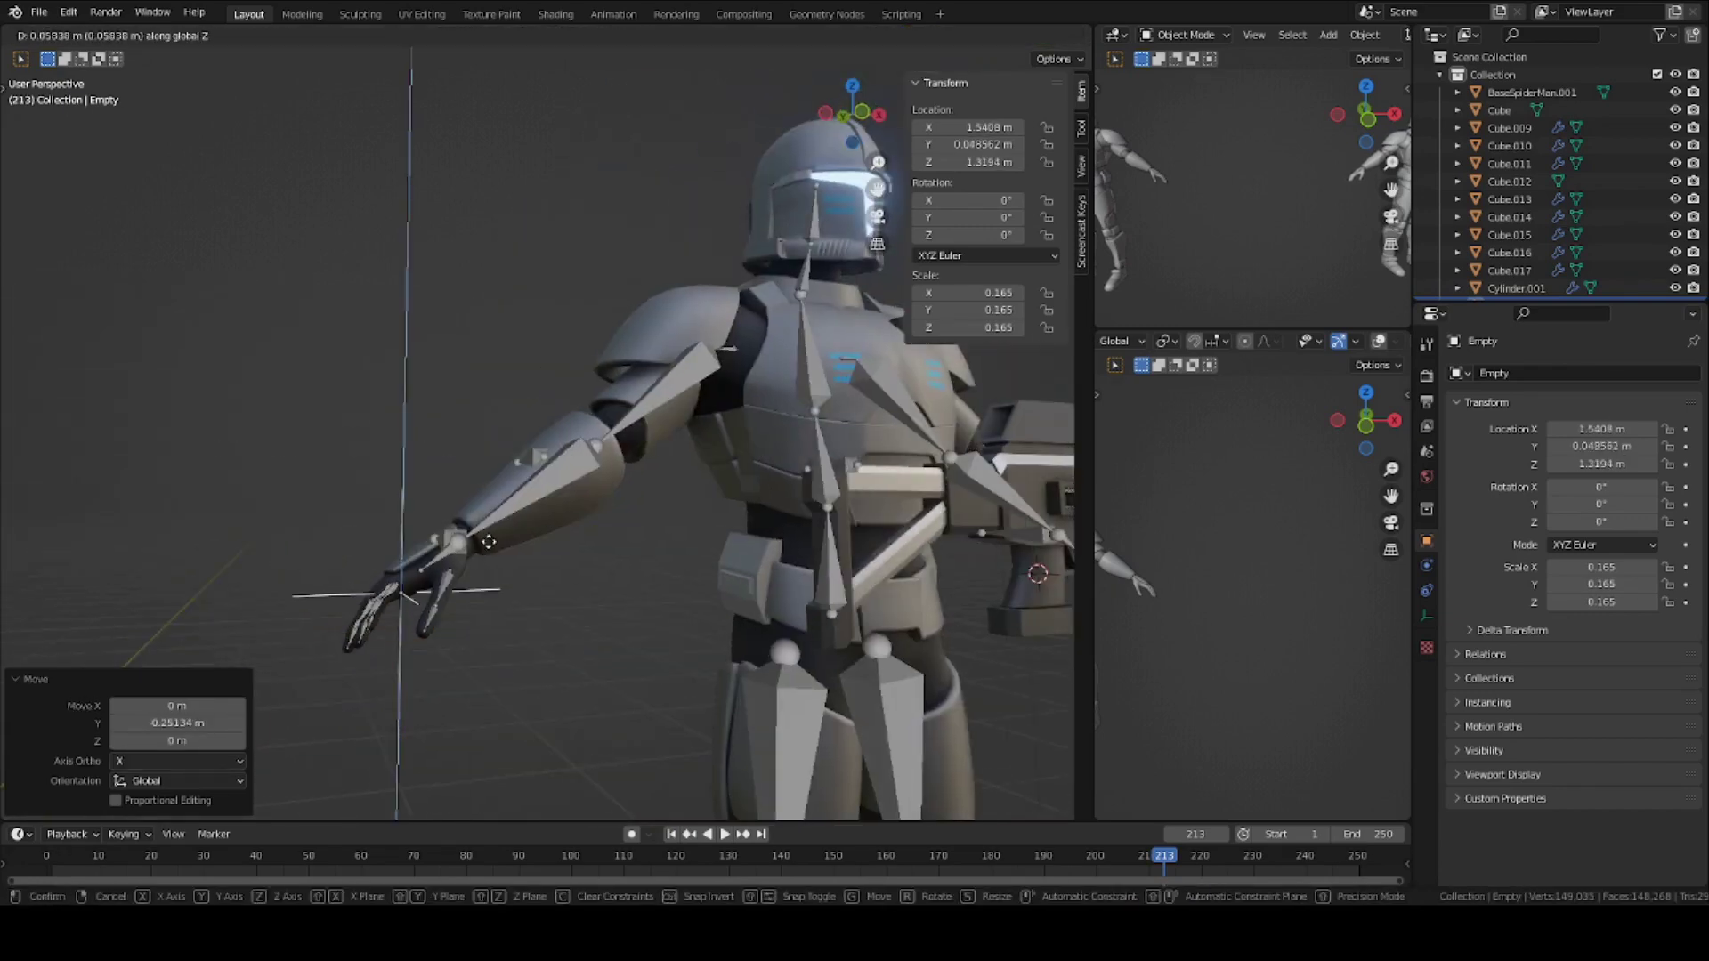
left_click(427, 534)
Activate the Move tool so its gizmo shows on the empty, and save the file.
key("t")
left_click(24, 160)
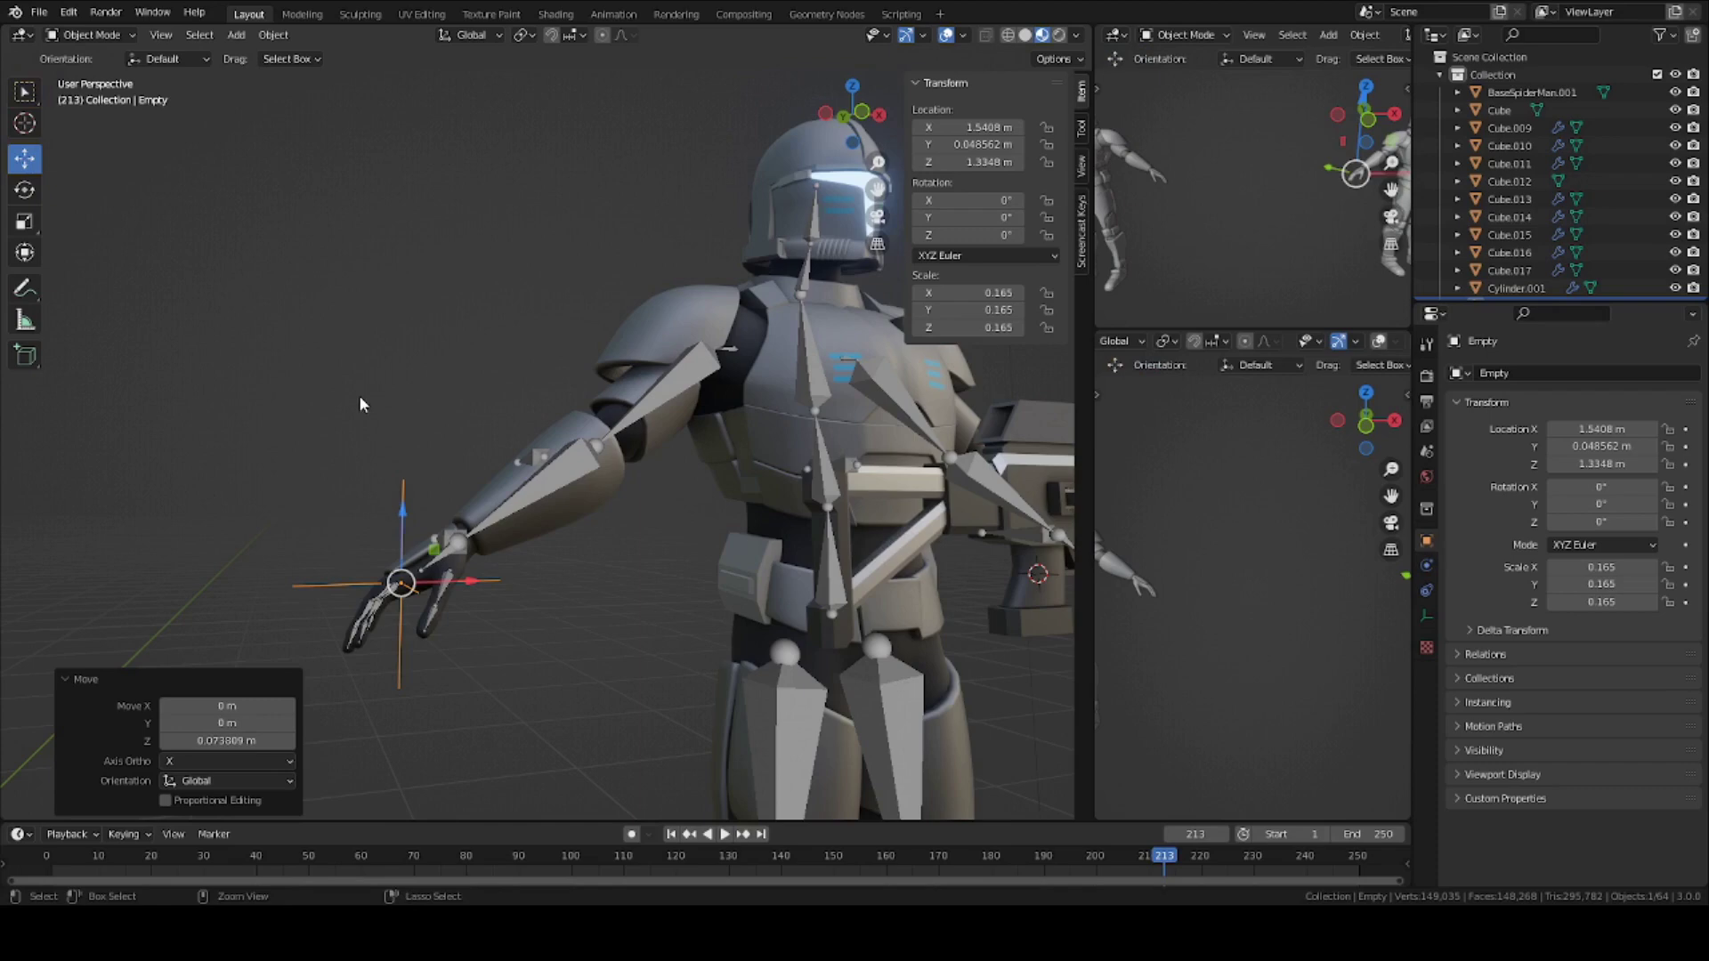
key("ctrl+s")
Duplicate the right-hand empty along the X axis and place the copy at the left hand, at about X 3.14 m.
scroll(362, 401, "down", 2)
middle_click_drag(365, 445, 446, 568)
key("shift+d")
key("x")
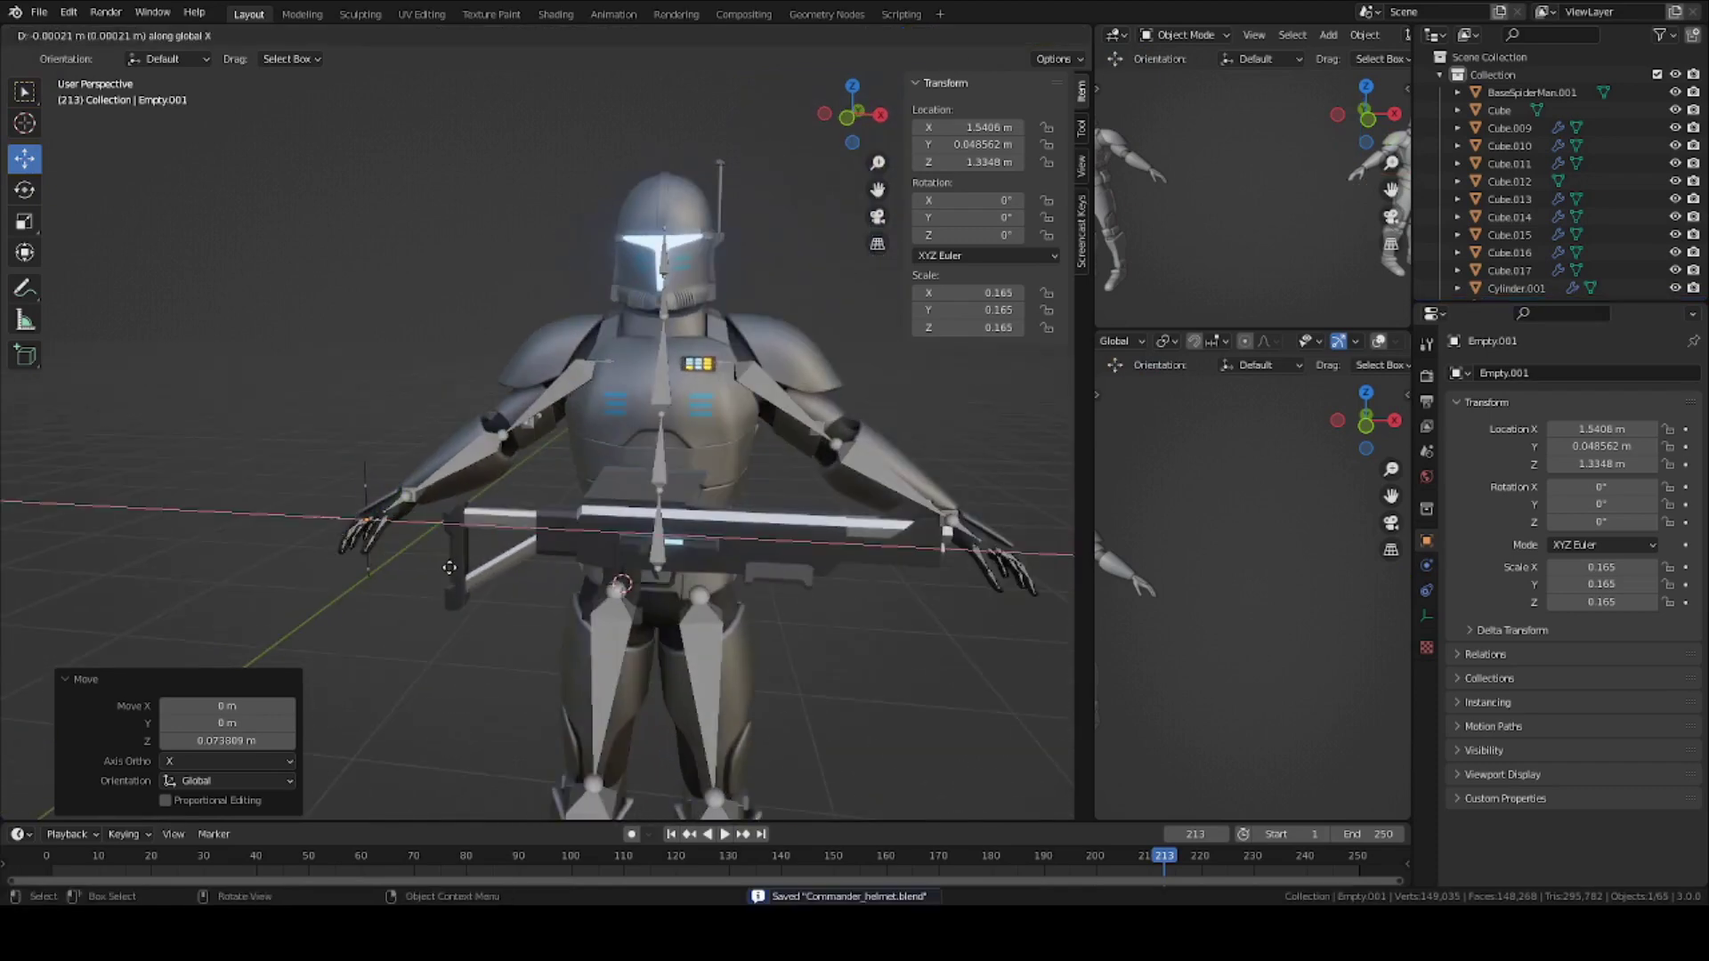
left_click(1047, 588)
middle_click_drag(1023, 583, 801, 549, "shift")
key("g")
key("x")
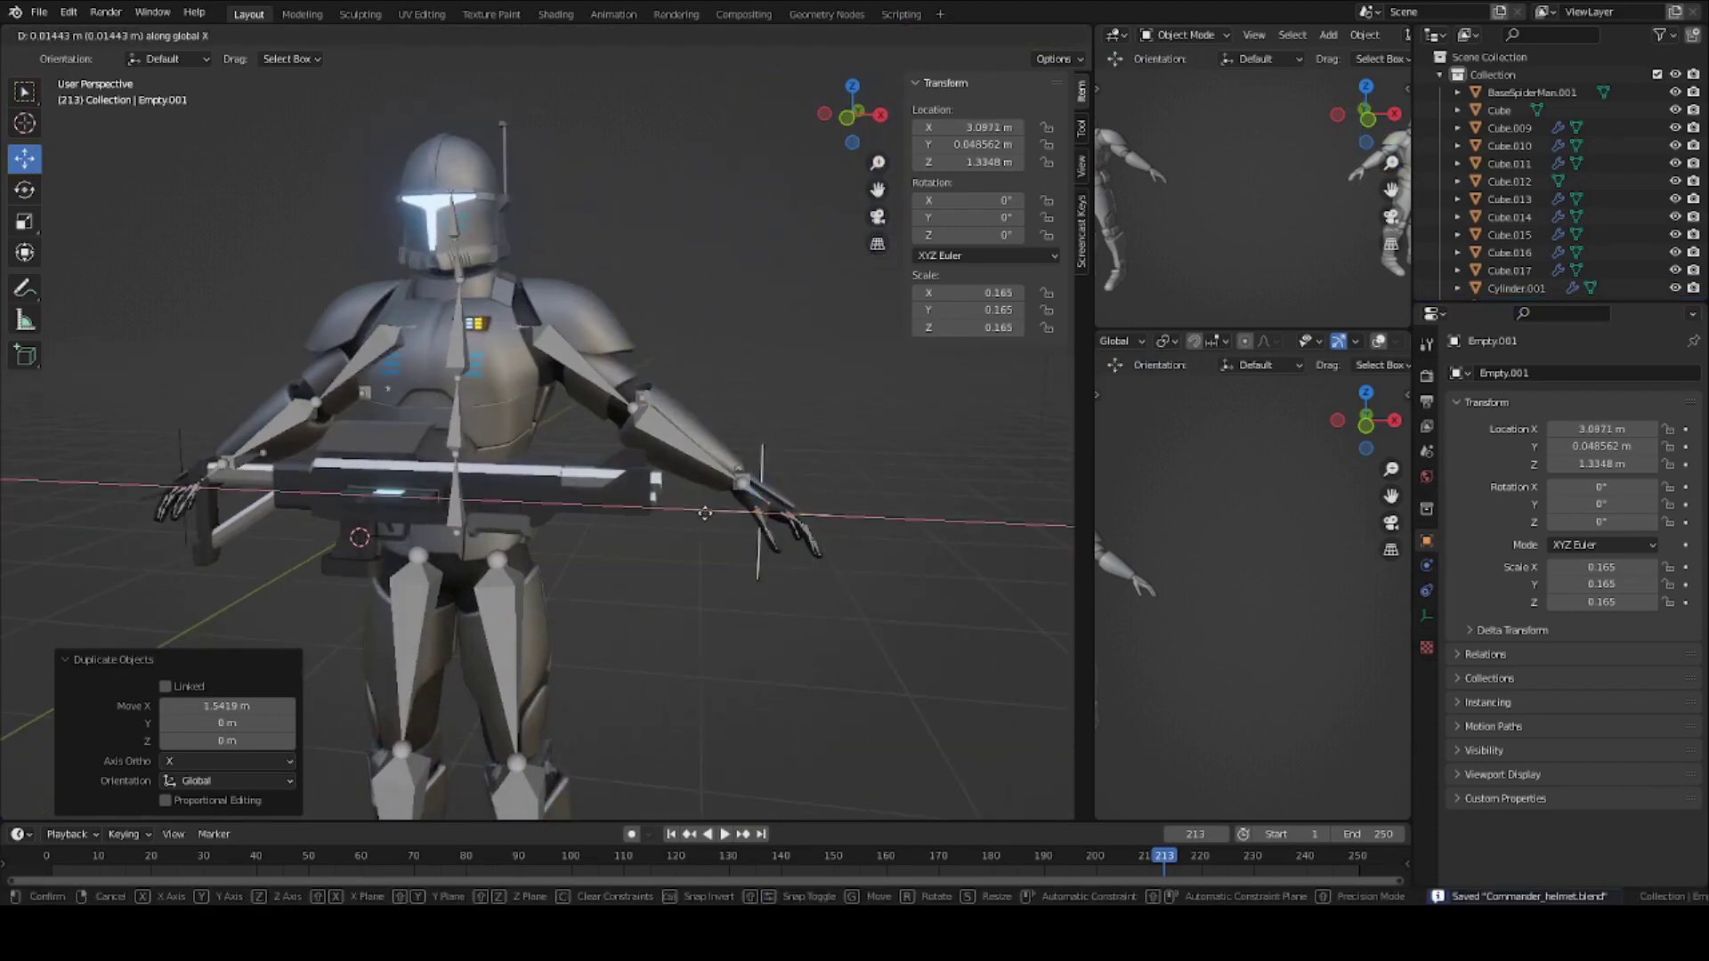
left_click(700, 516)
middle_click_drag(700, 516, 757, 527)
Rename the empty at the right hand as gun_controller.
left_click(53, 480)
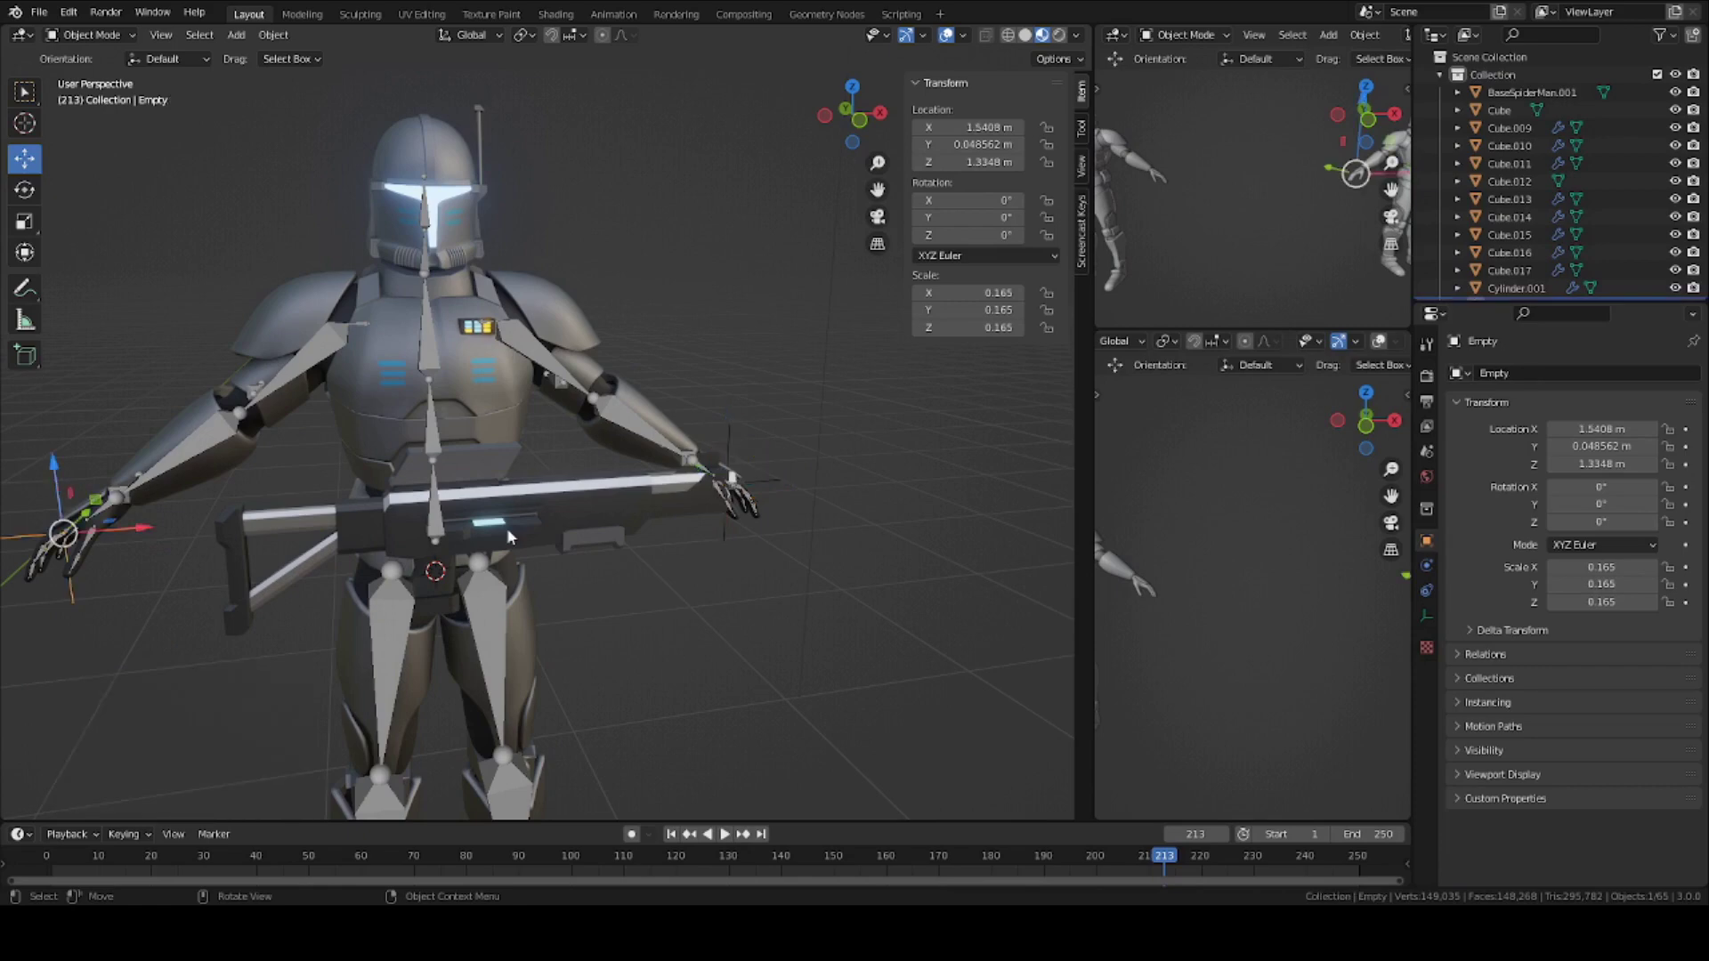
left_click(1540, 375)
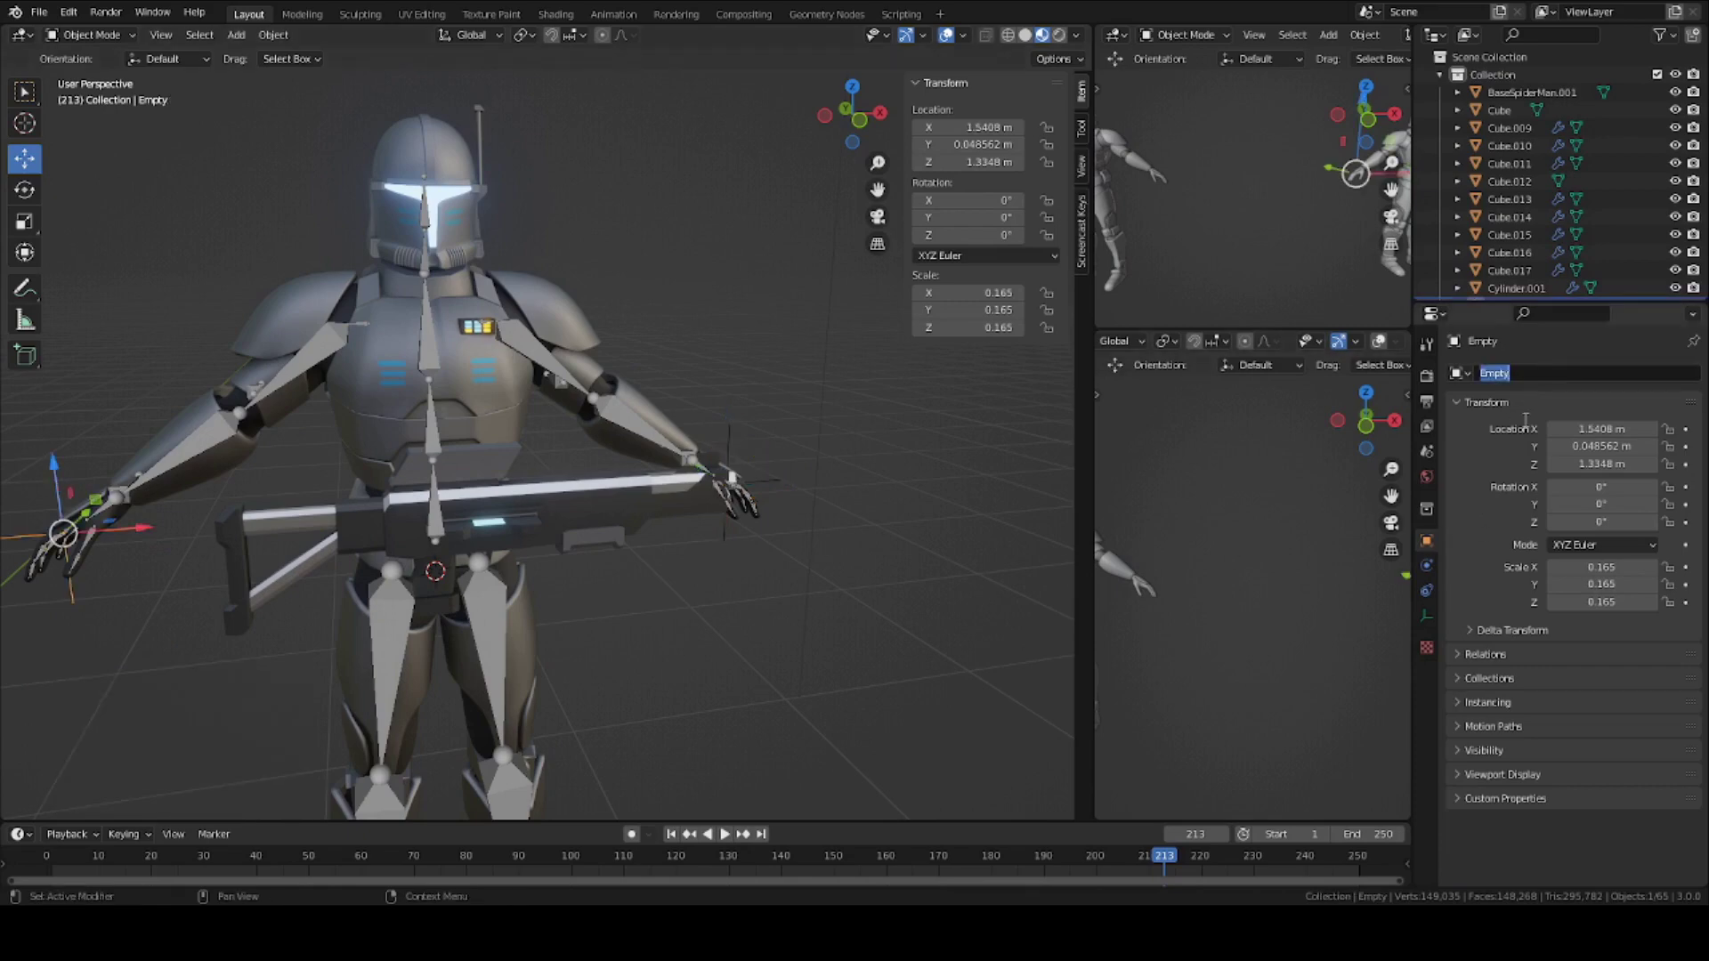
type("gun_controller")
key("Return")
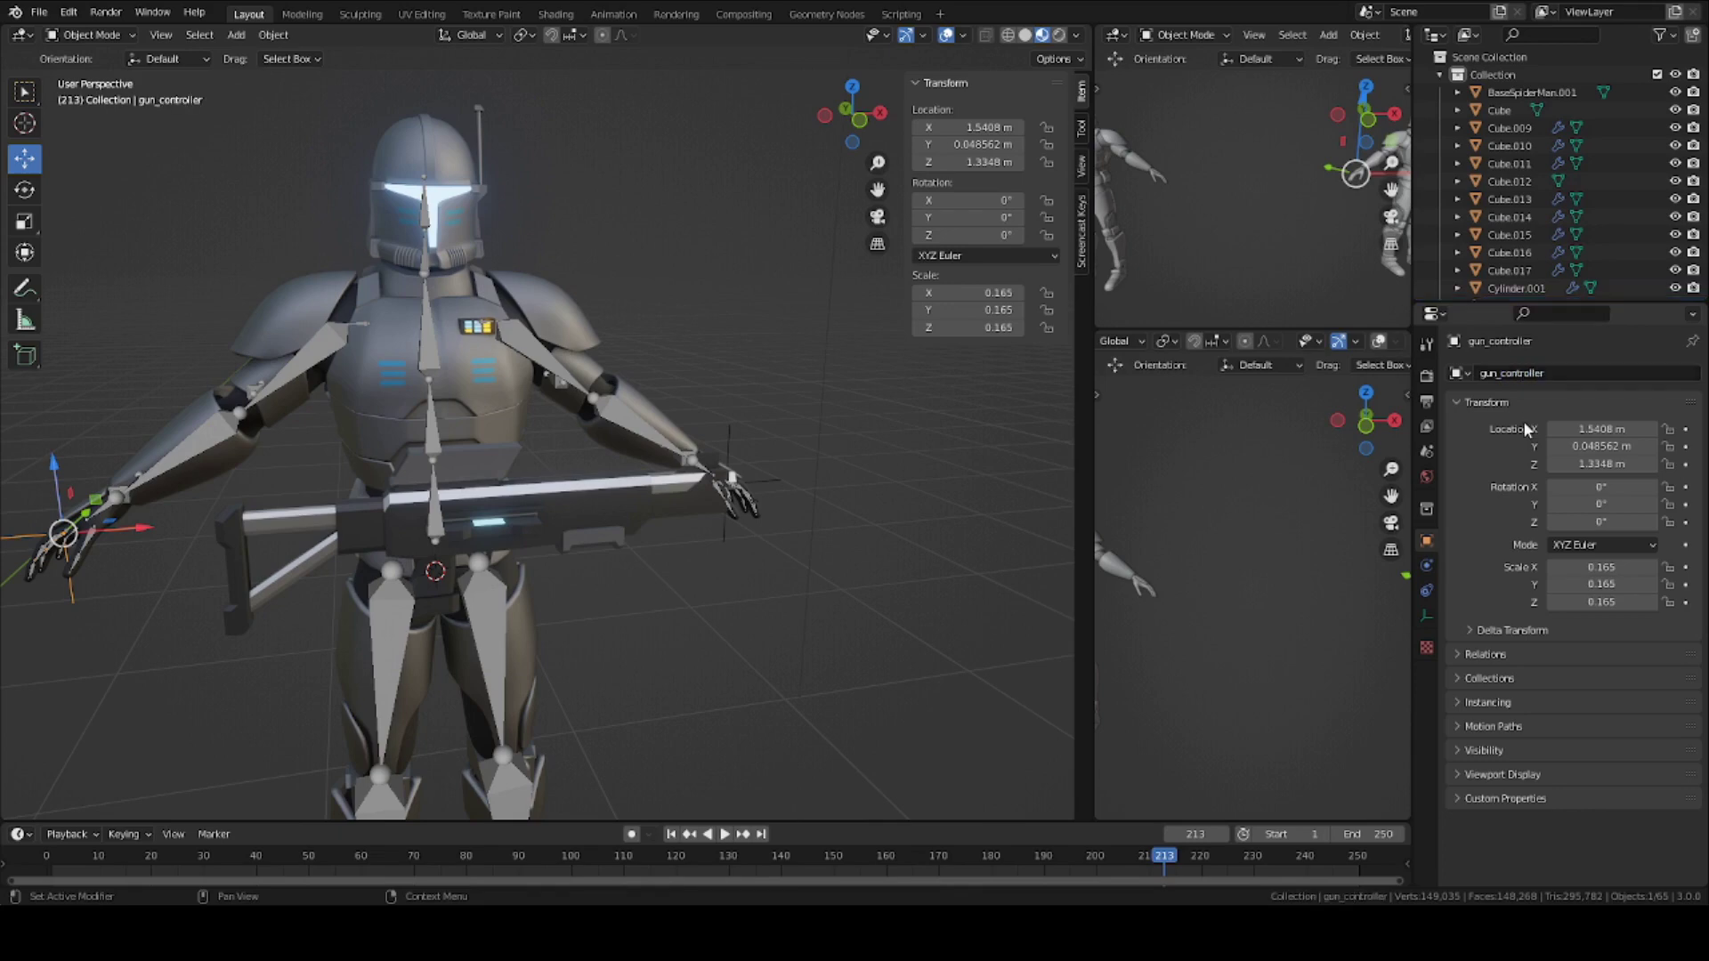
Rename the duplicated empty at the left hand as left_hand_controller.
left_click(771, 487)
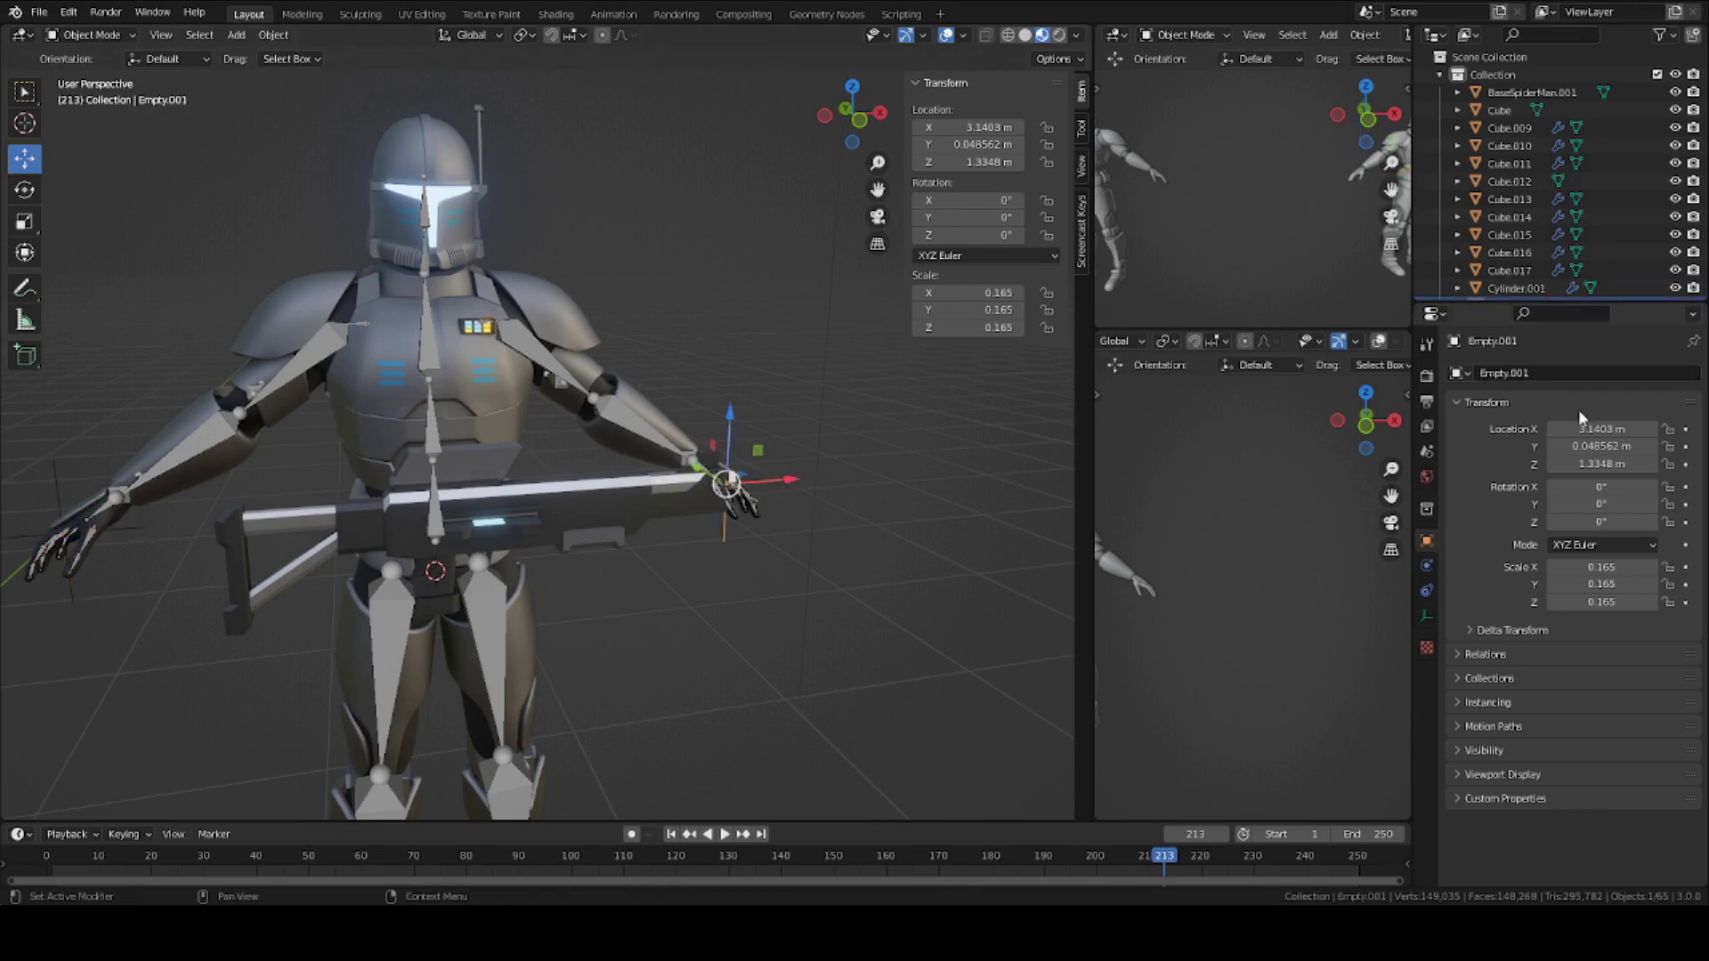
left_click(1538, 373)
type("left_hand_controller")
key("Return")
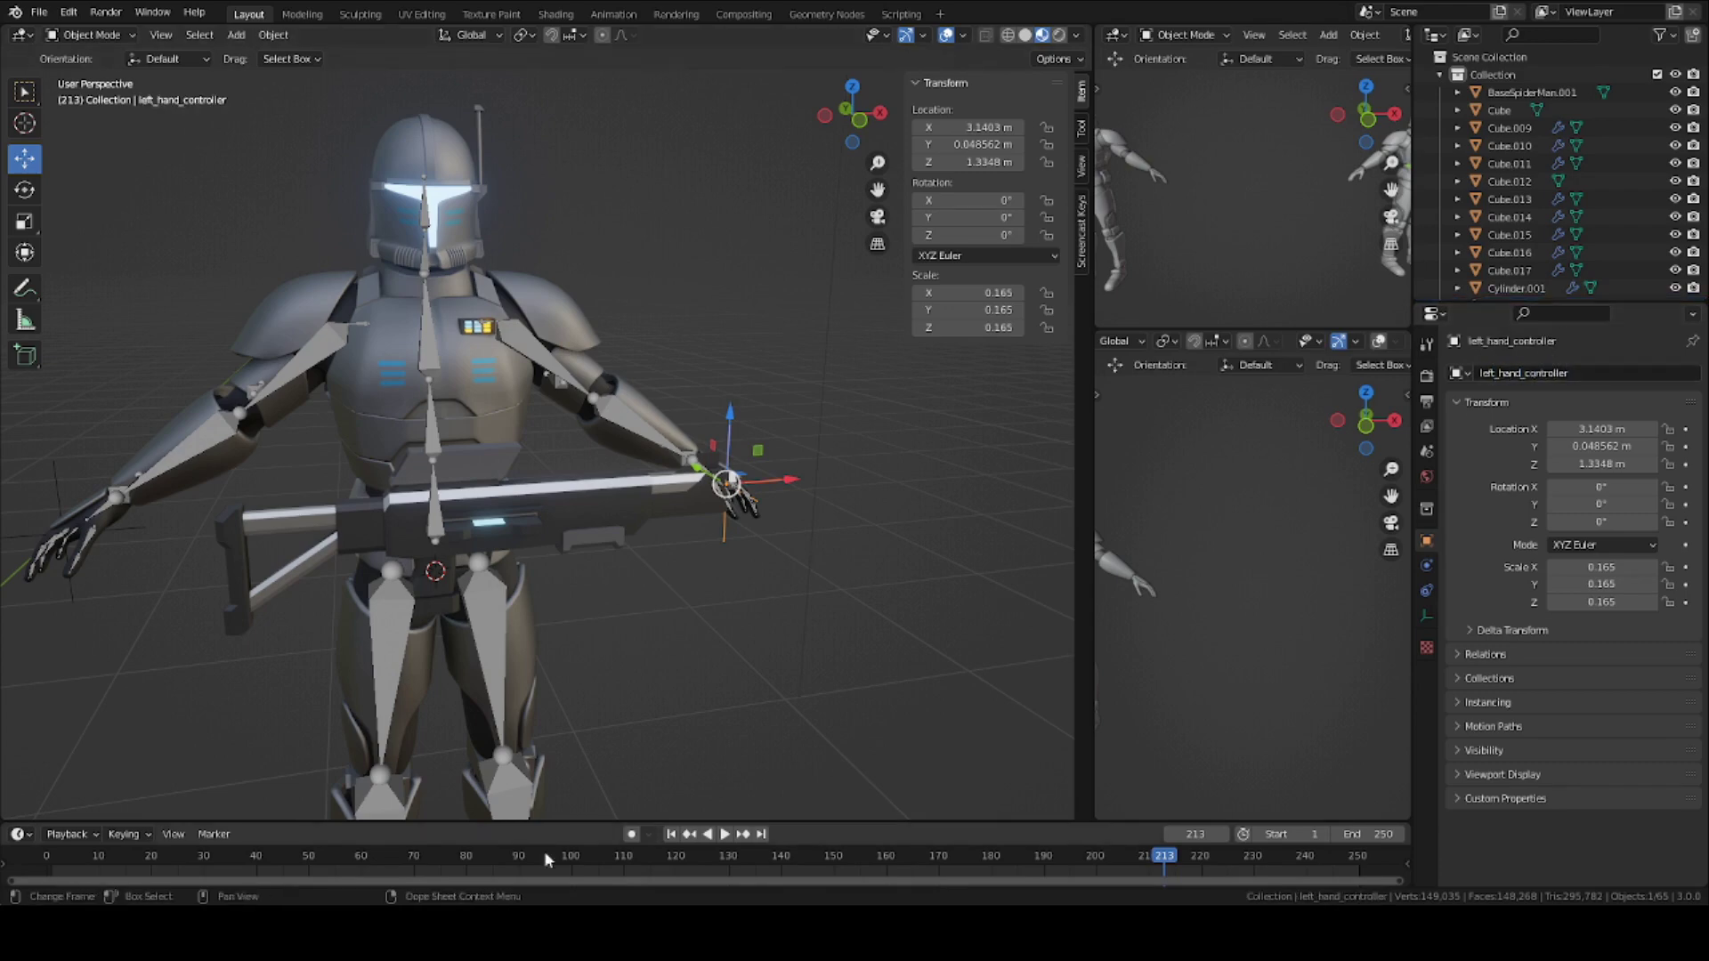
Select the character's armature and examine its right wrist and hand bones near the gun_controller empty.
middle_click_drag(569, 498, 537, 502)
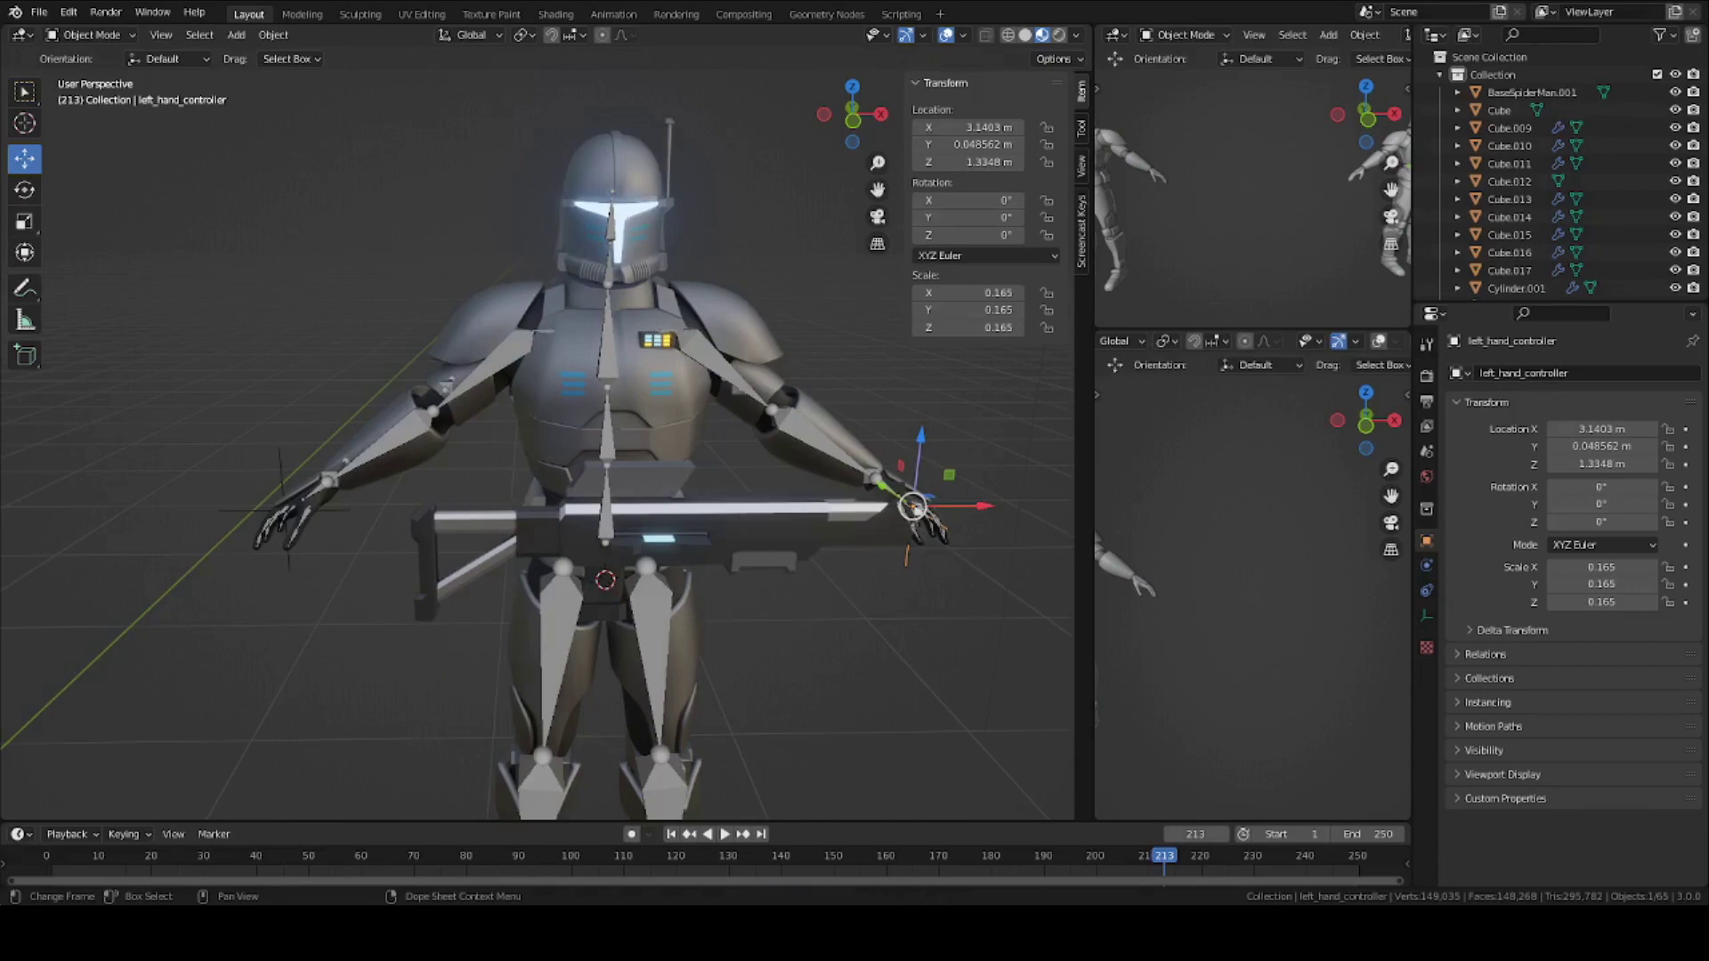
right_click(259, 538)
key("Escape")
scroll(259, 541, "up", 5)
middle_click_drag(260, 539, 494, 489)
left_click(371, 541)
middle_click_drag(629, 468, 693, 490)
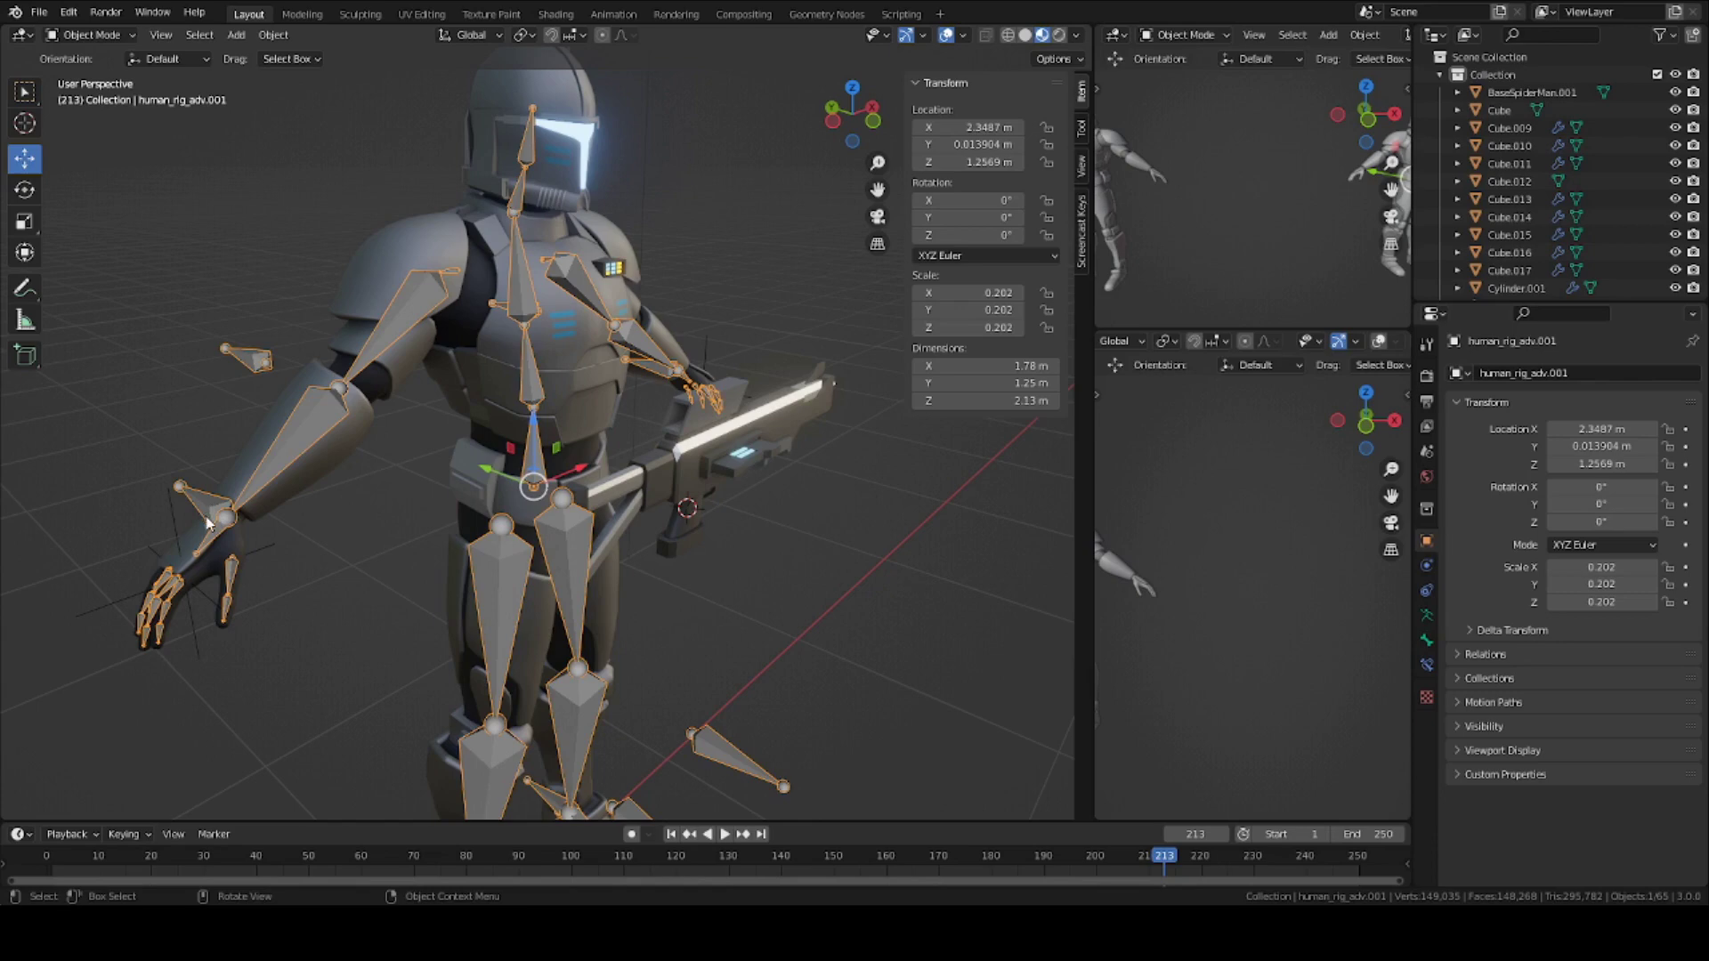
middle_click_drag(207, 524, 722, 488)
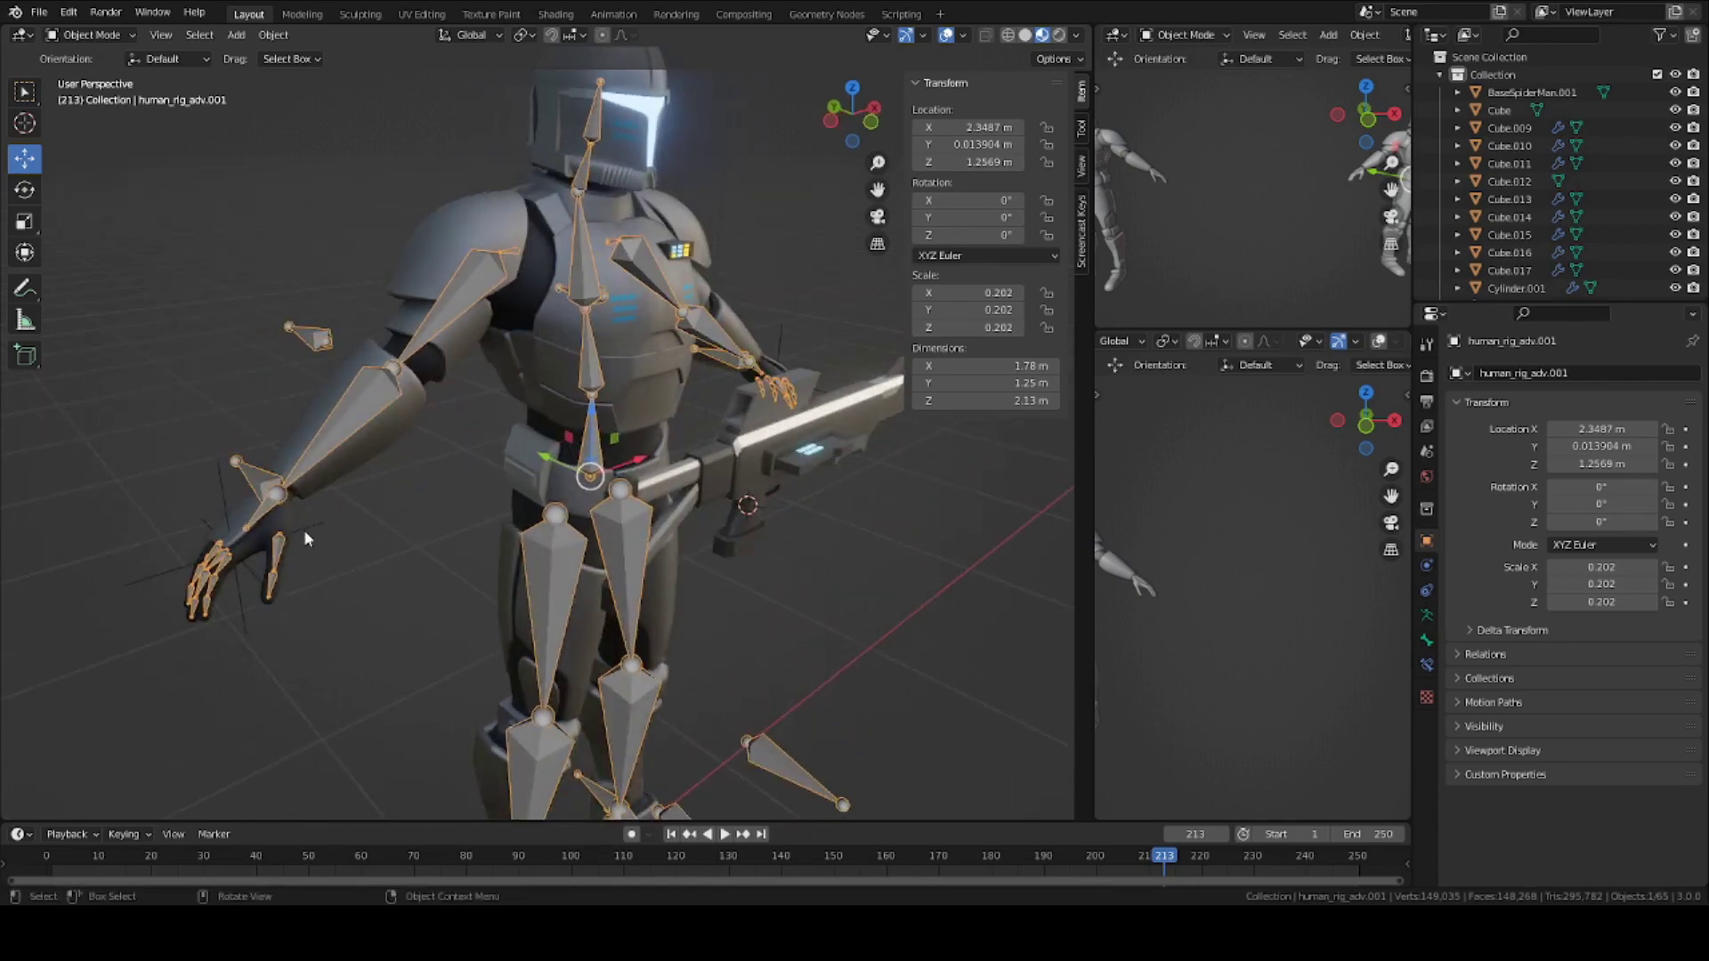
scroll(252, 506, "down", 4)
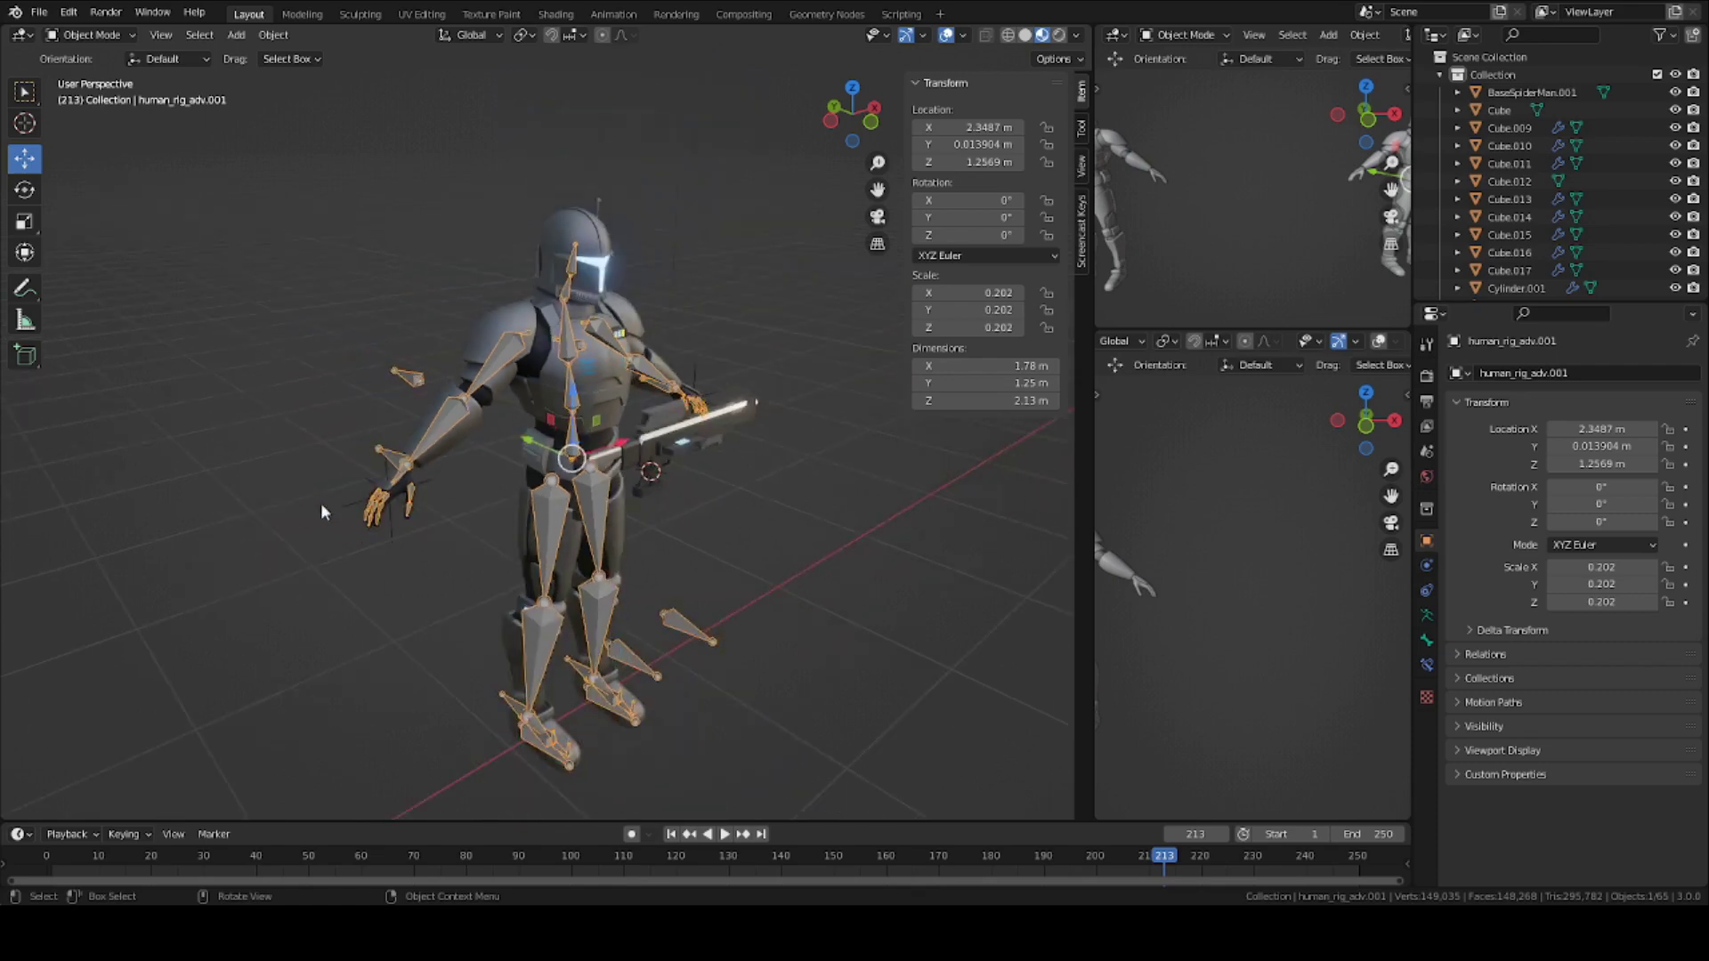
Try moving the gun_controller empty from the right hand toward the rifle.
left_click(421, 484)
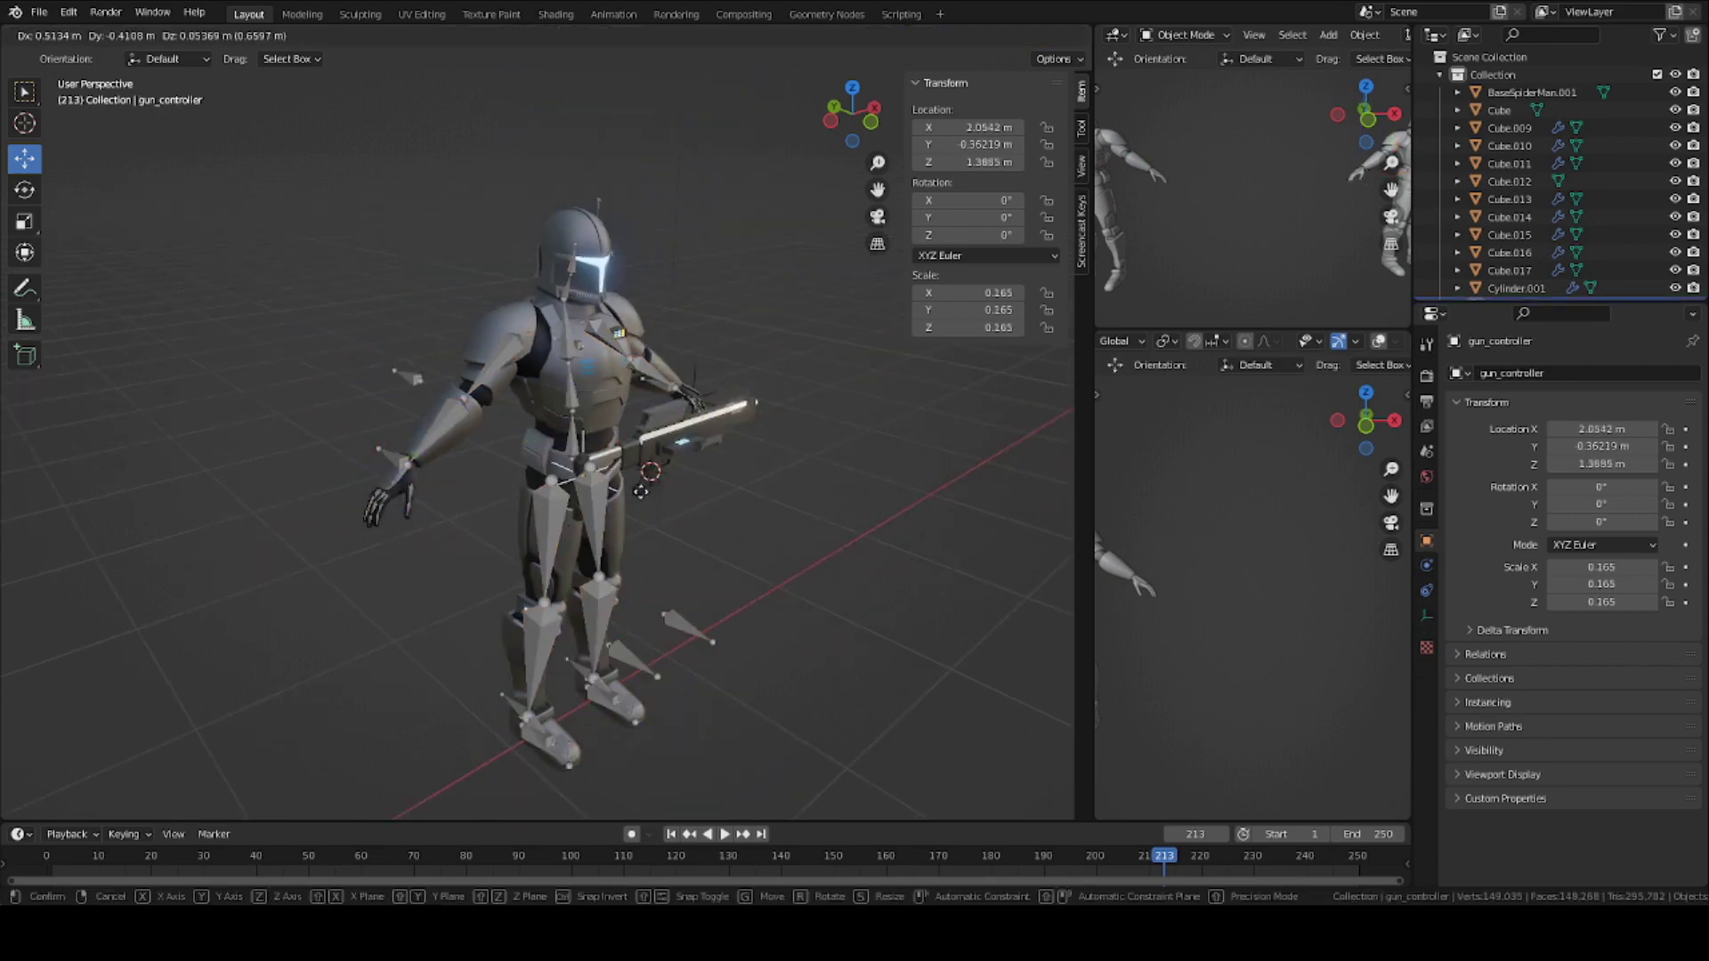
scroll(674, 445, "up", 2)
scroll(414, 518, "up", 3)
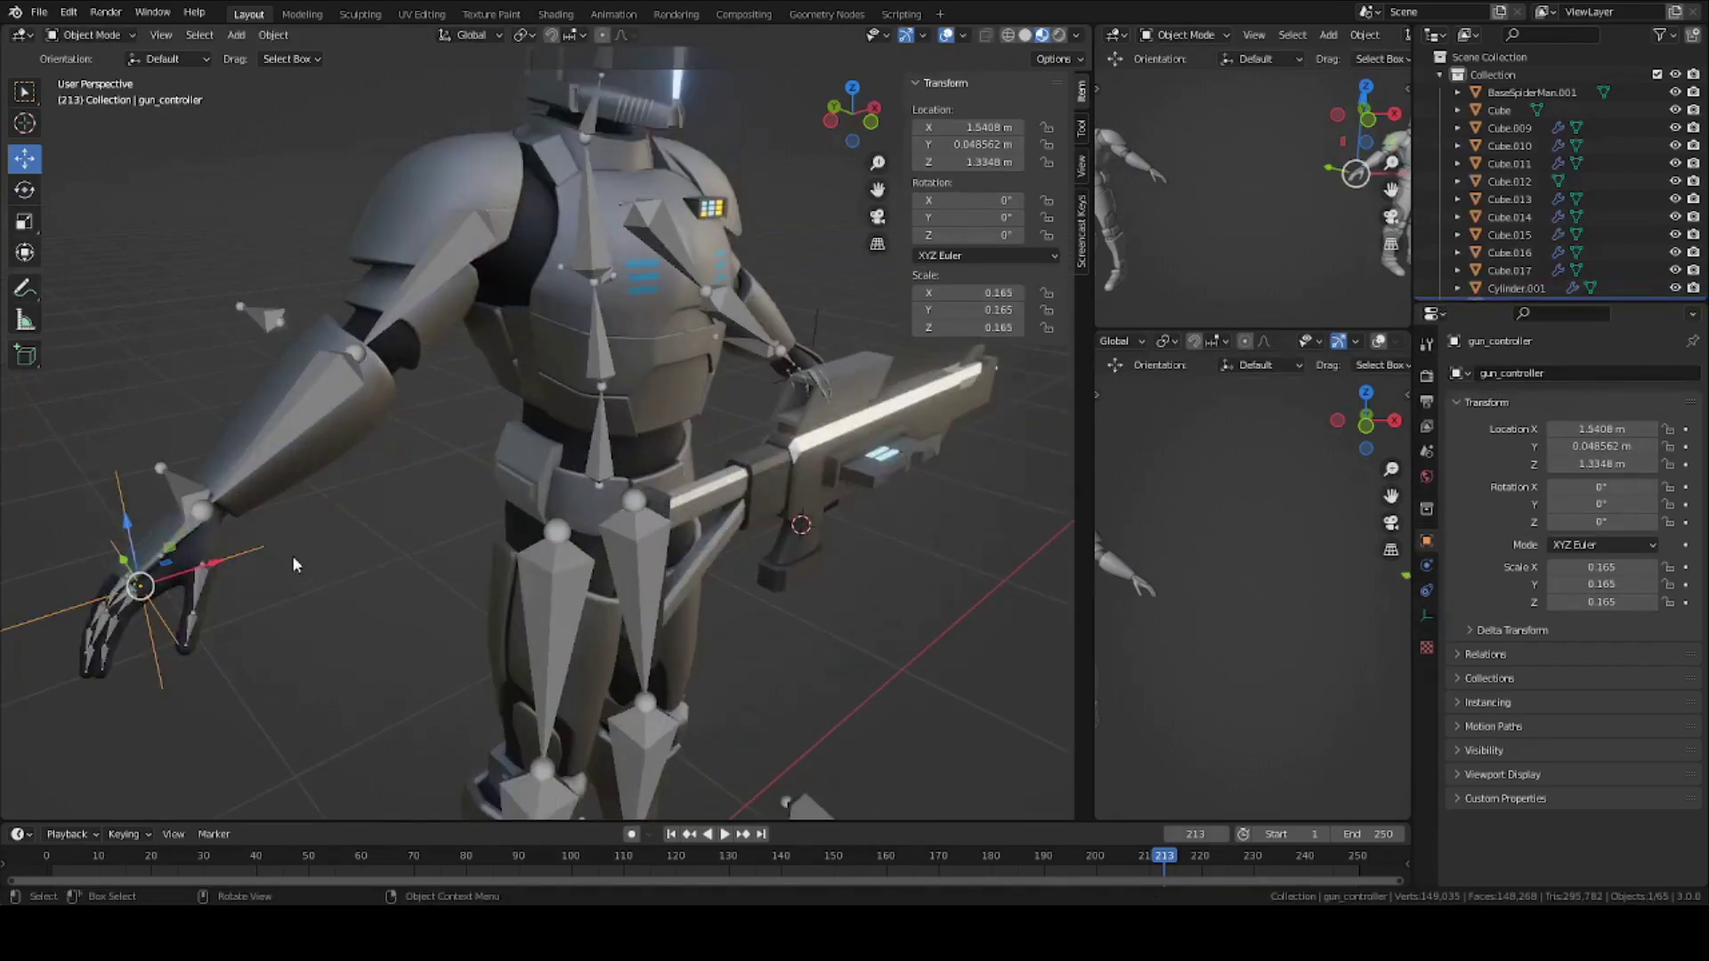
middle_click_drag(270, 521, 267, 589)
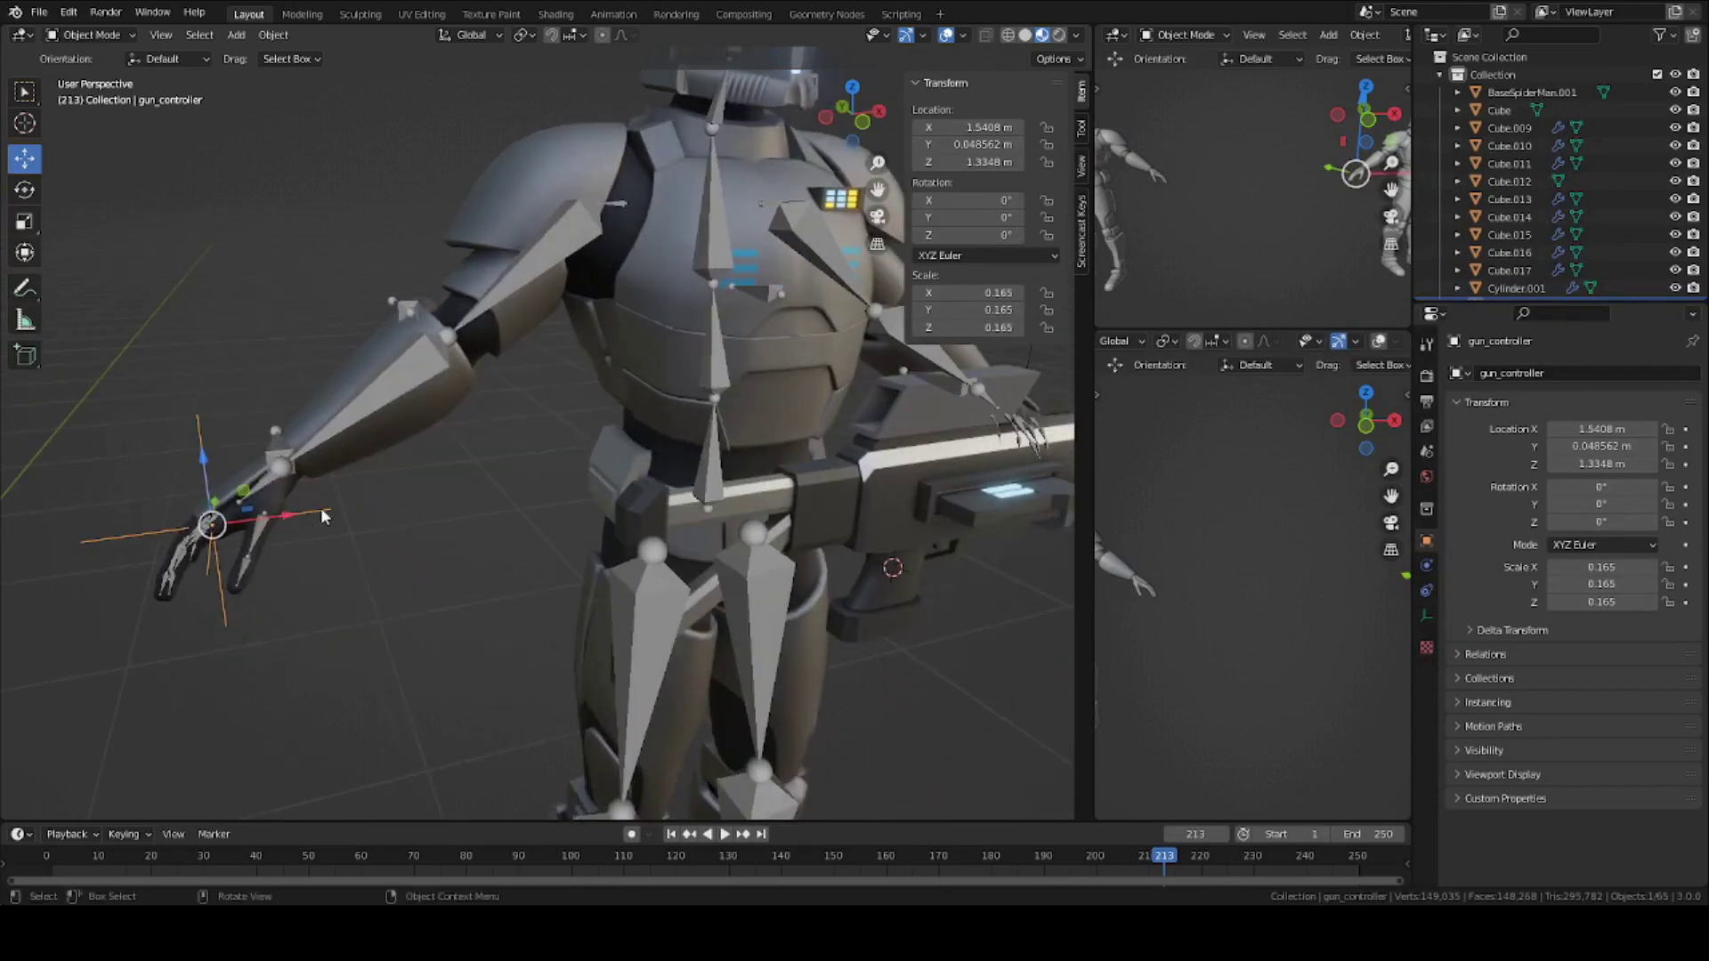
middle_click_drag(322, 517, 341, 540)
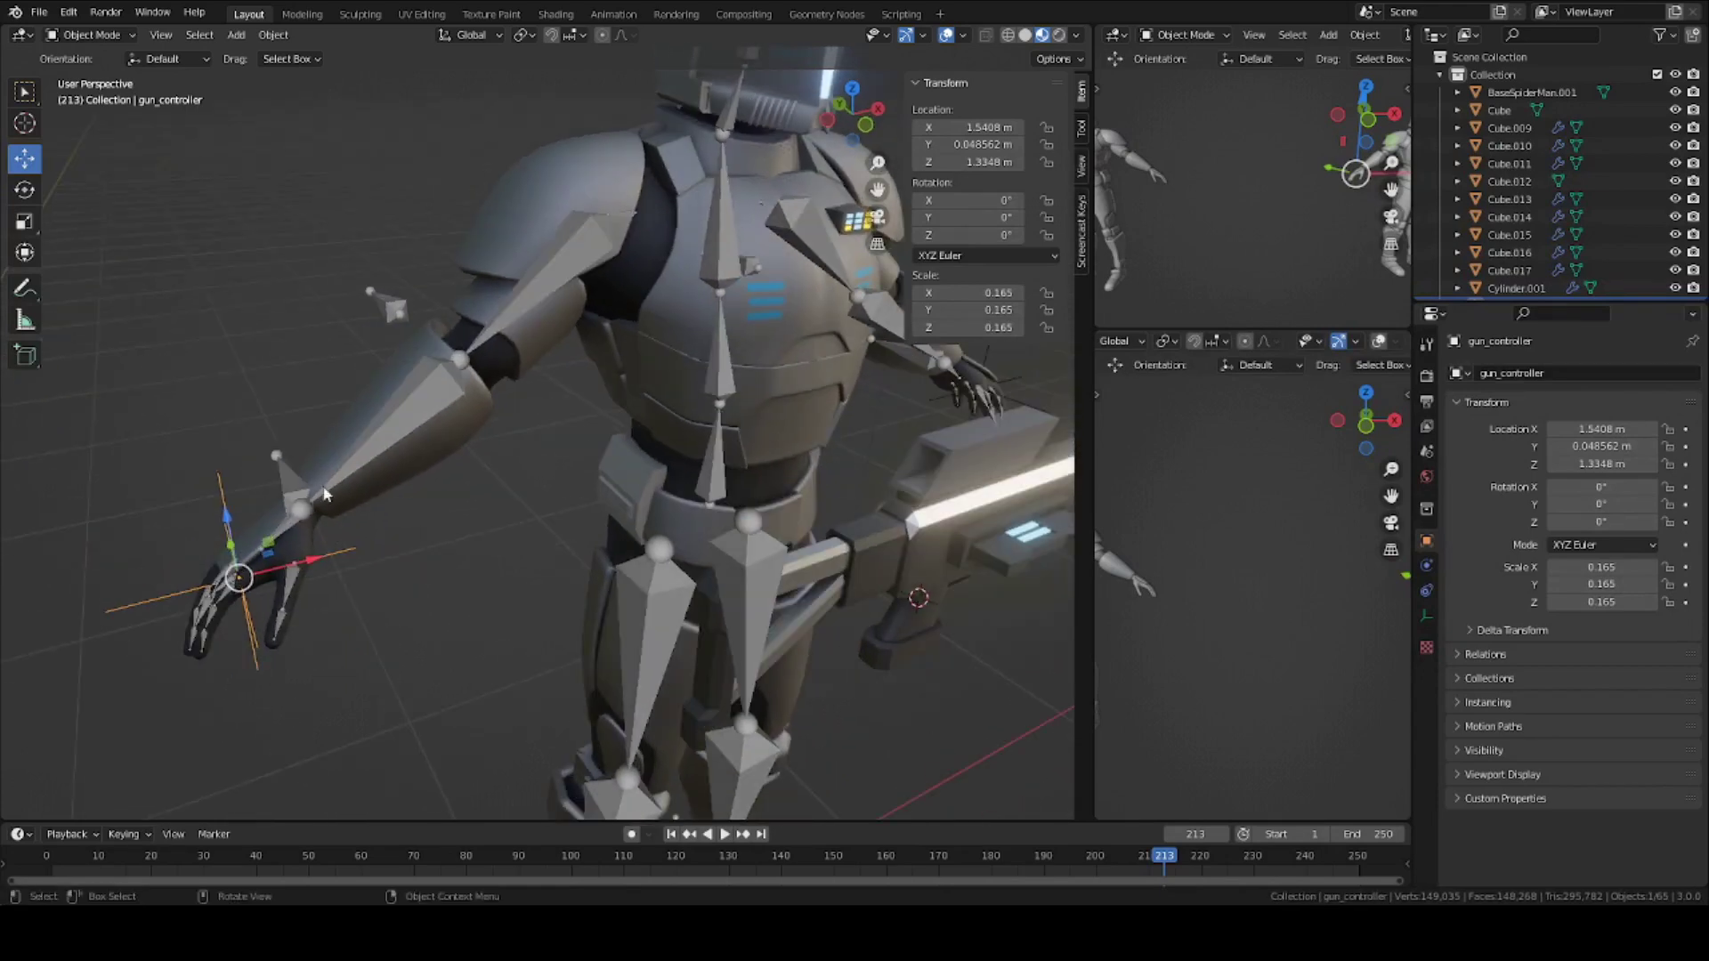
Reselect the gun_controller empty at the right hand after checking the rifle, and save the file.
scroll(324, 494, "down", 4)
left_click(749, 481)
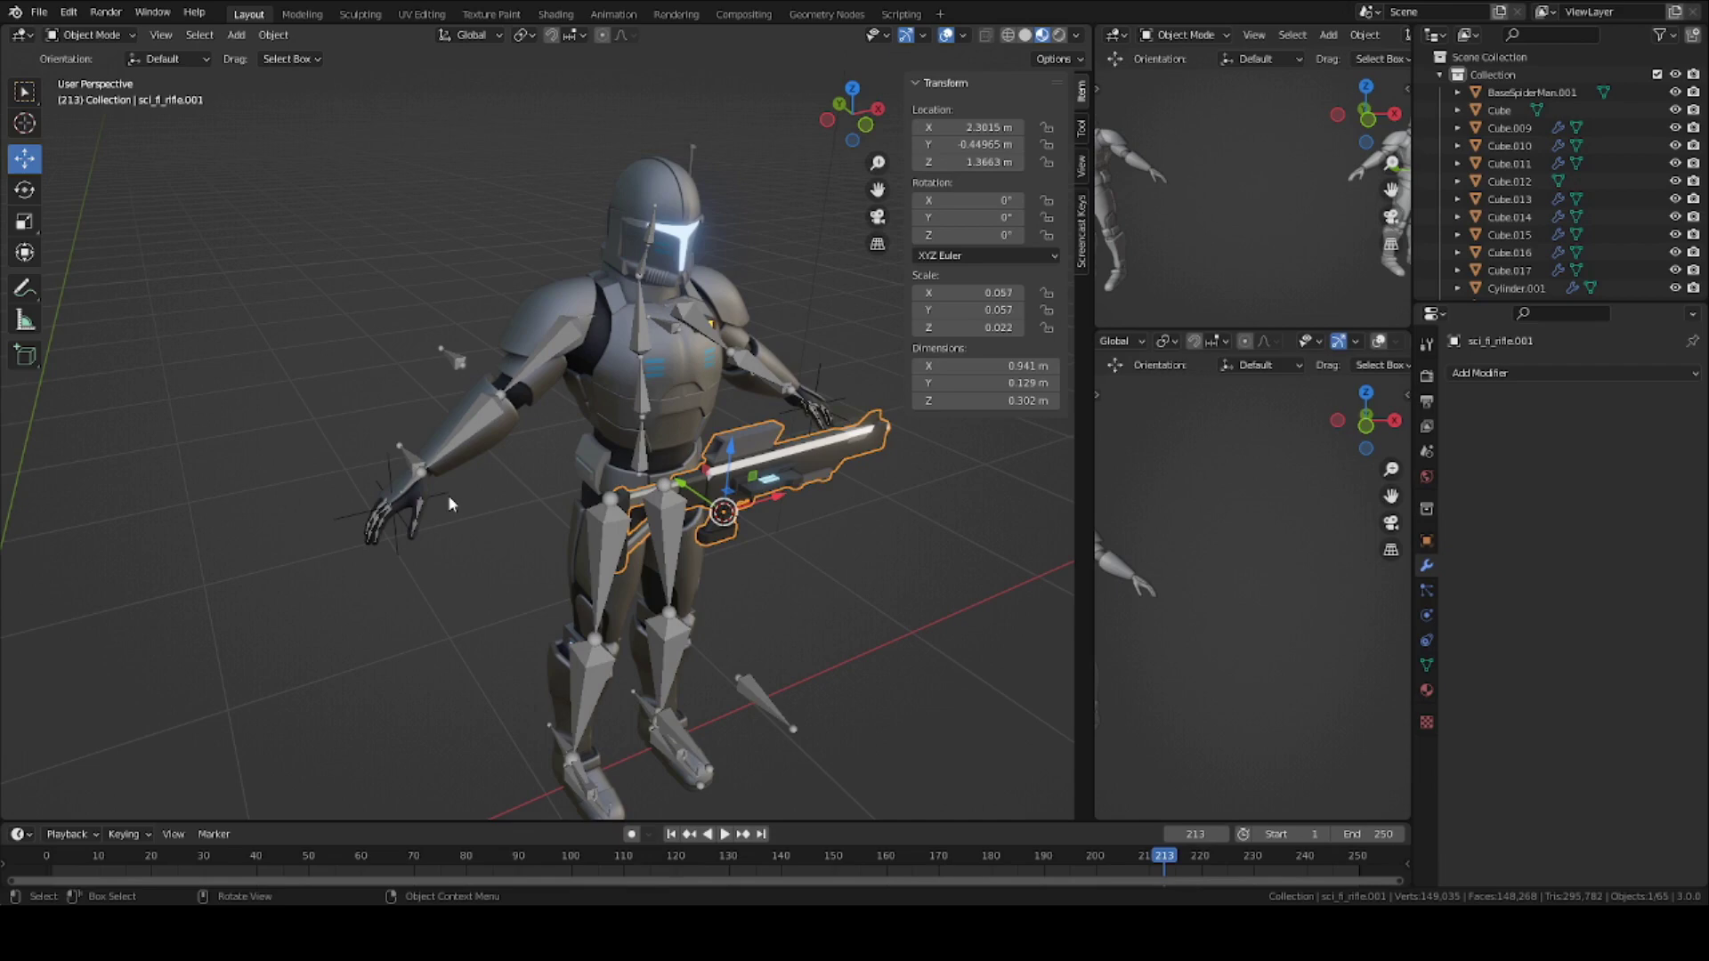
scroll(436, 516, "up", 4)
left_click(133, 605)
scroll(543, 542, "down", 3)
key("ctrl+s")
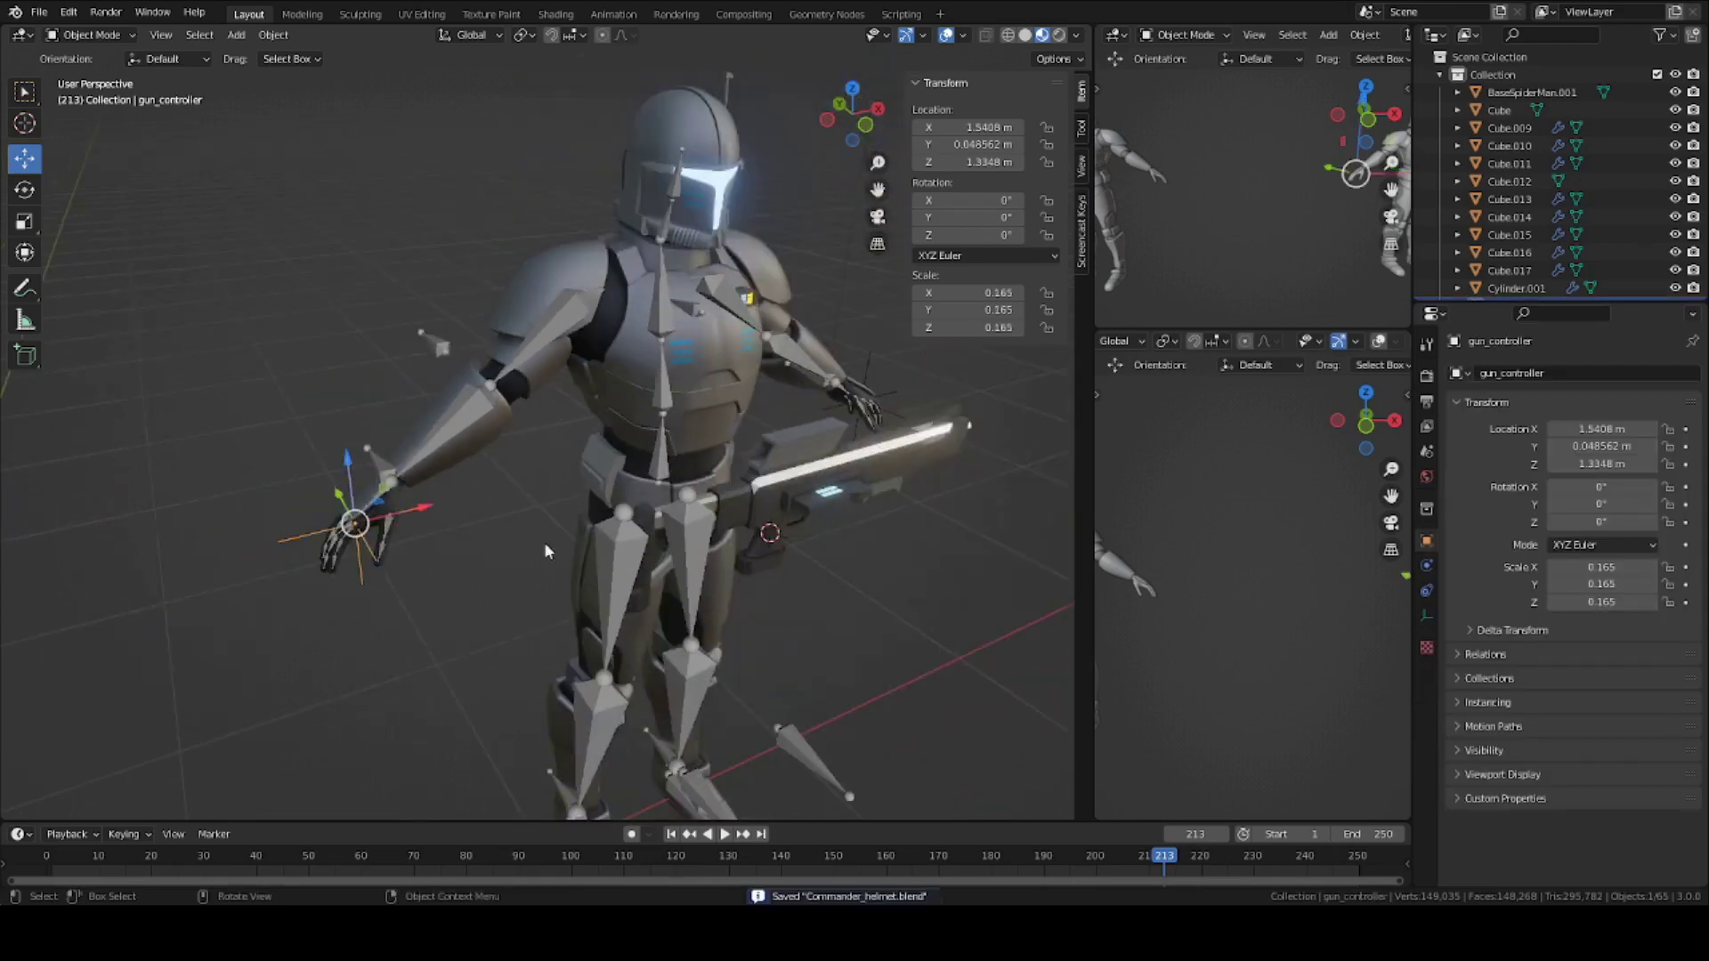
Select the left_hand_controller empty at the left hand and open its object constraint settings.
middle_click_drag(546, 551, 726, 514)
left_click(696, 518)
scroll(703, 486, "up", 4)
scroll(544, 536, "down", 4)
middle_click_drag(542, 535, 598, 412)
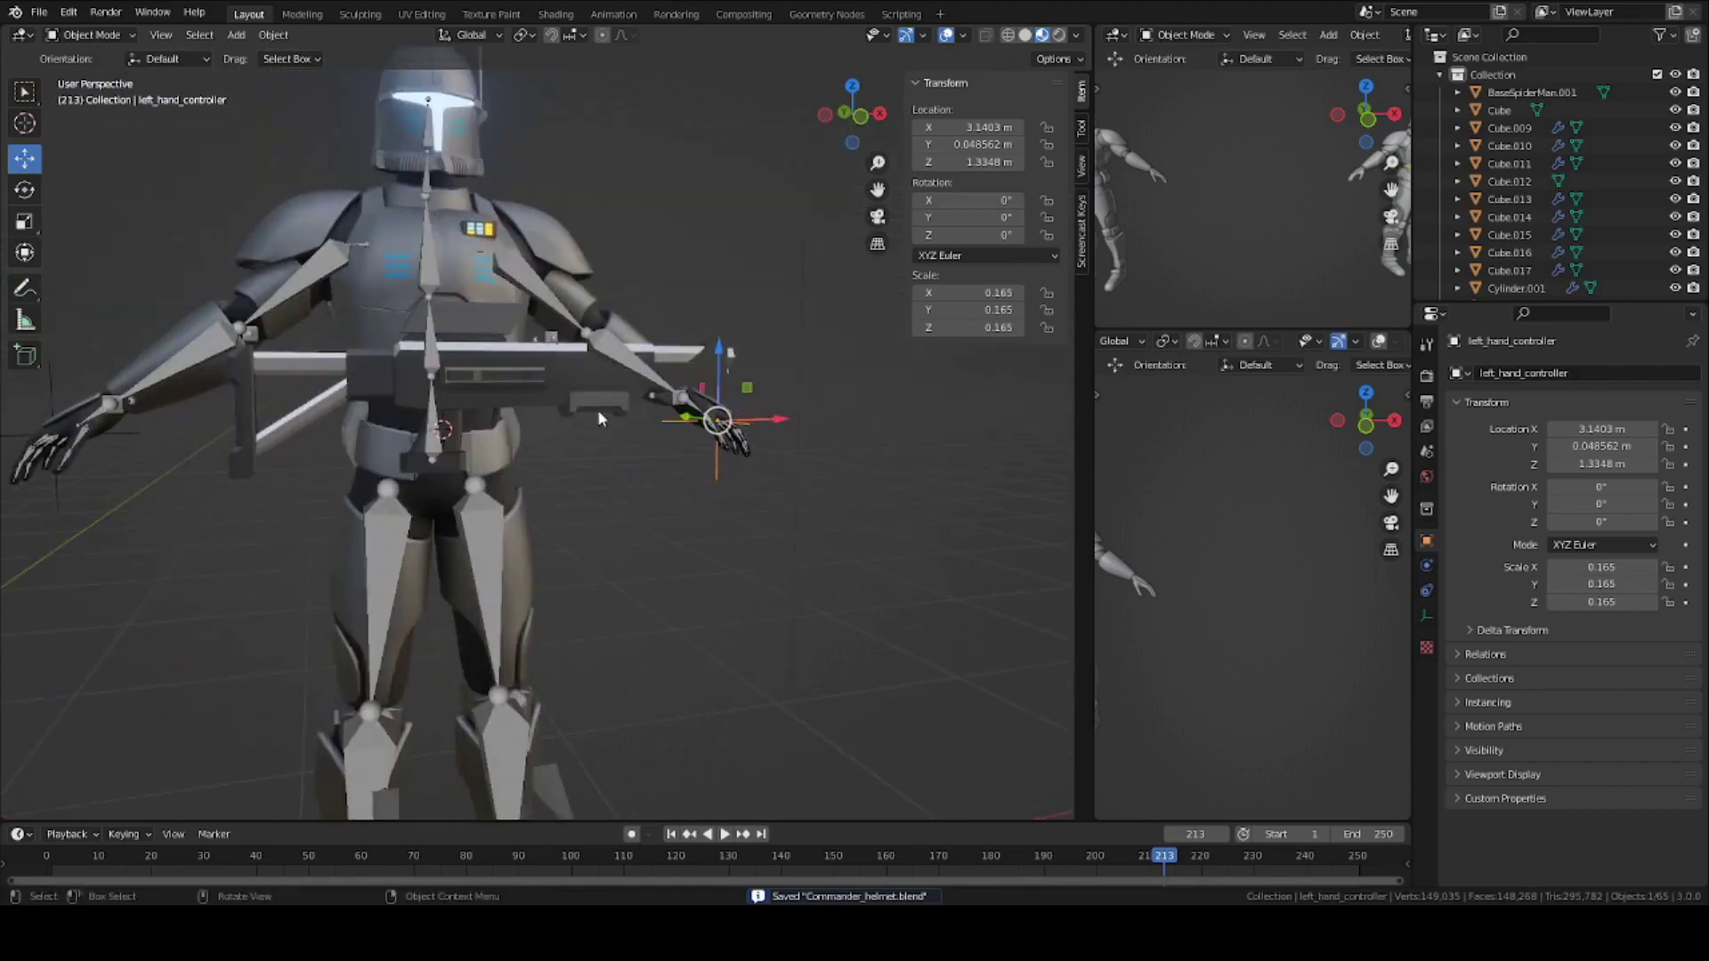
scroll(617, 386, "up", 2)
middle_click_drag(646, 345, 979, 500)
left_click(1426, 590)
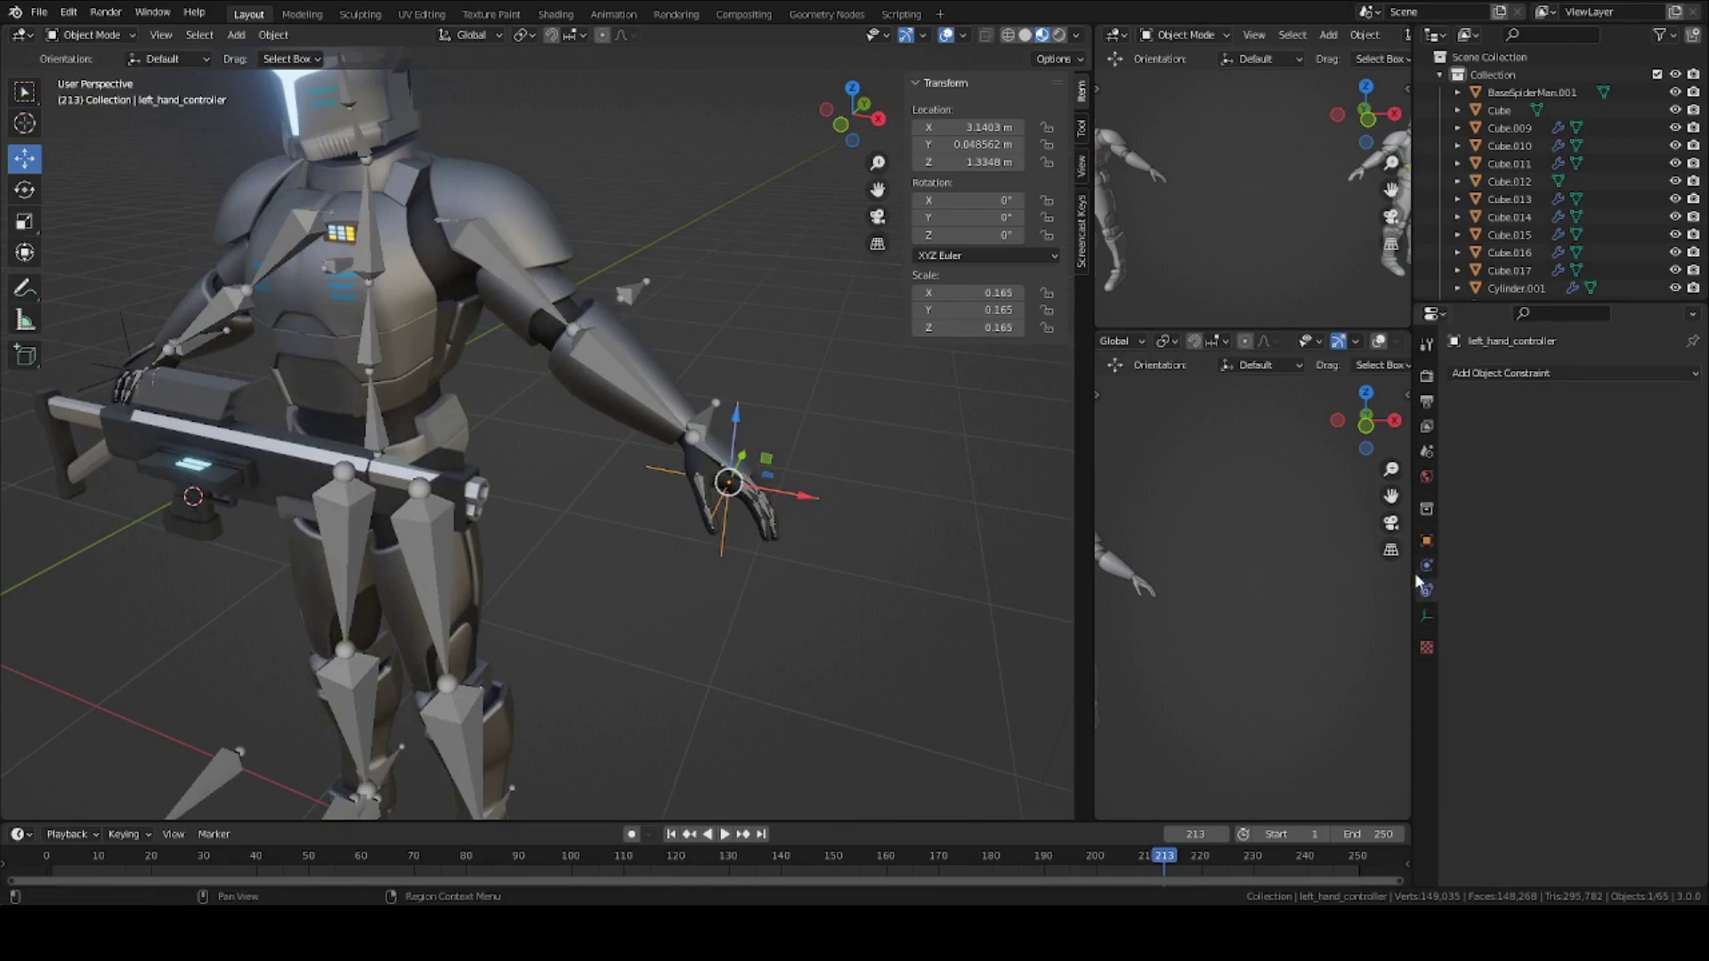
Select the character's armature, check its object constraint options, and save the file.
left_click(713, 423)
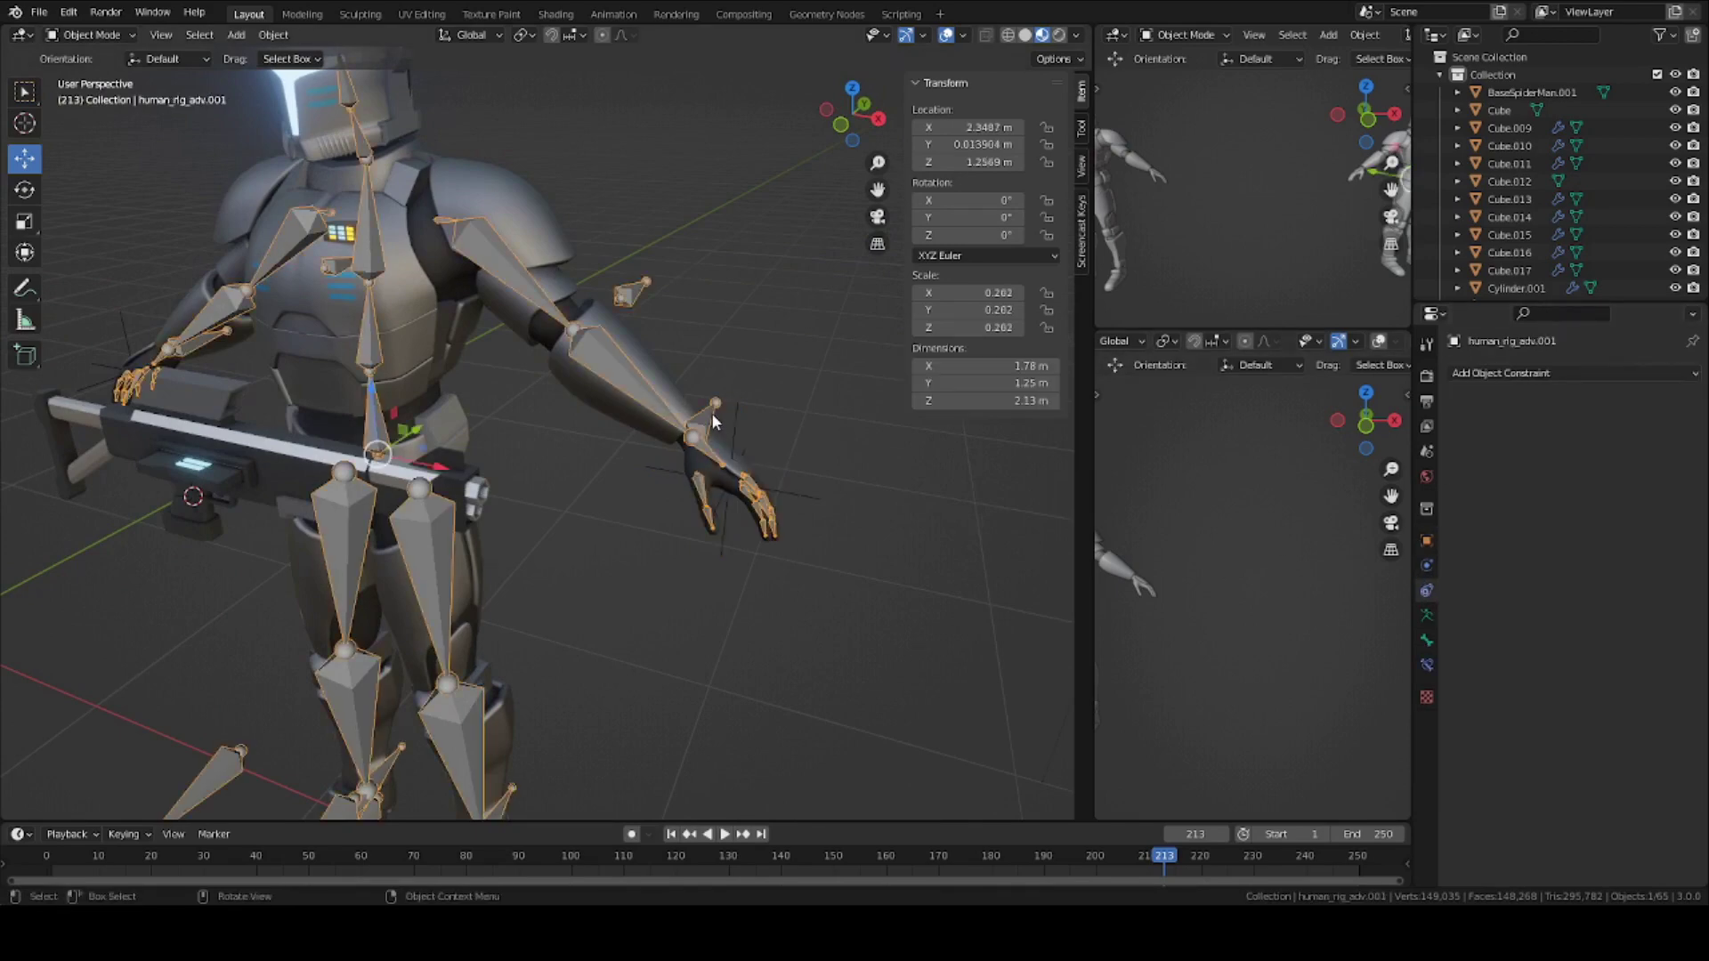
left_click(1483, 381)
middle_click_drag(527, 538, 793, 443)
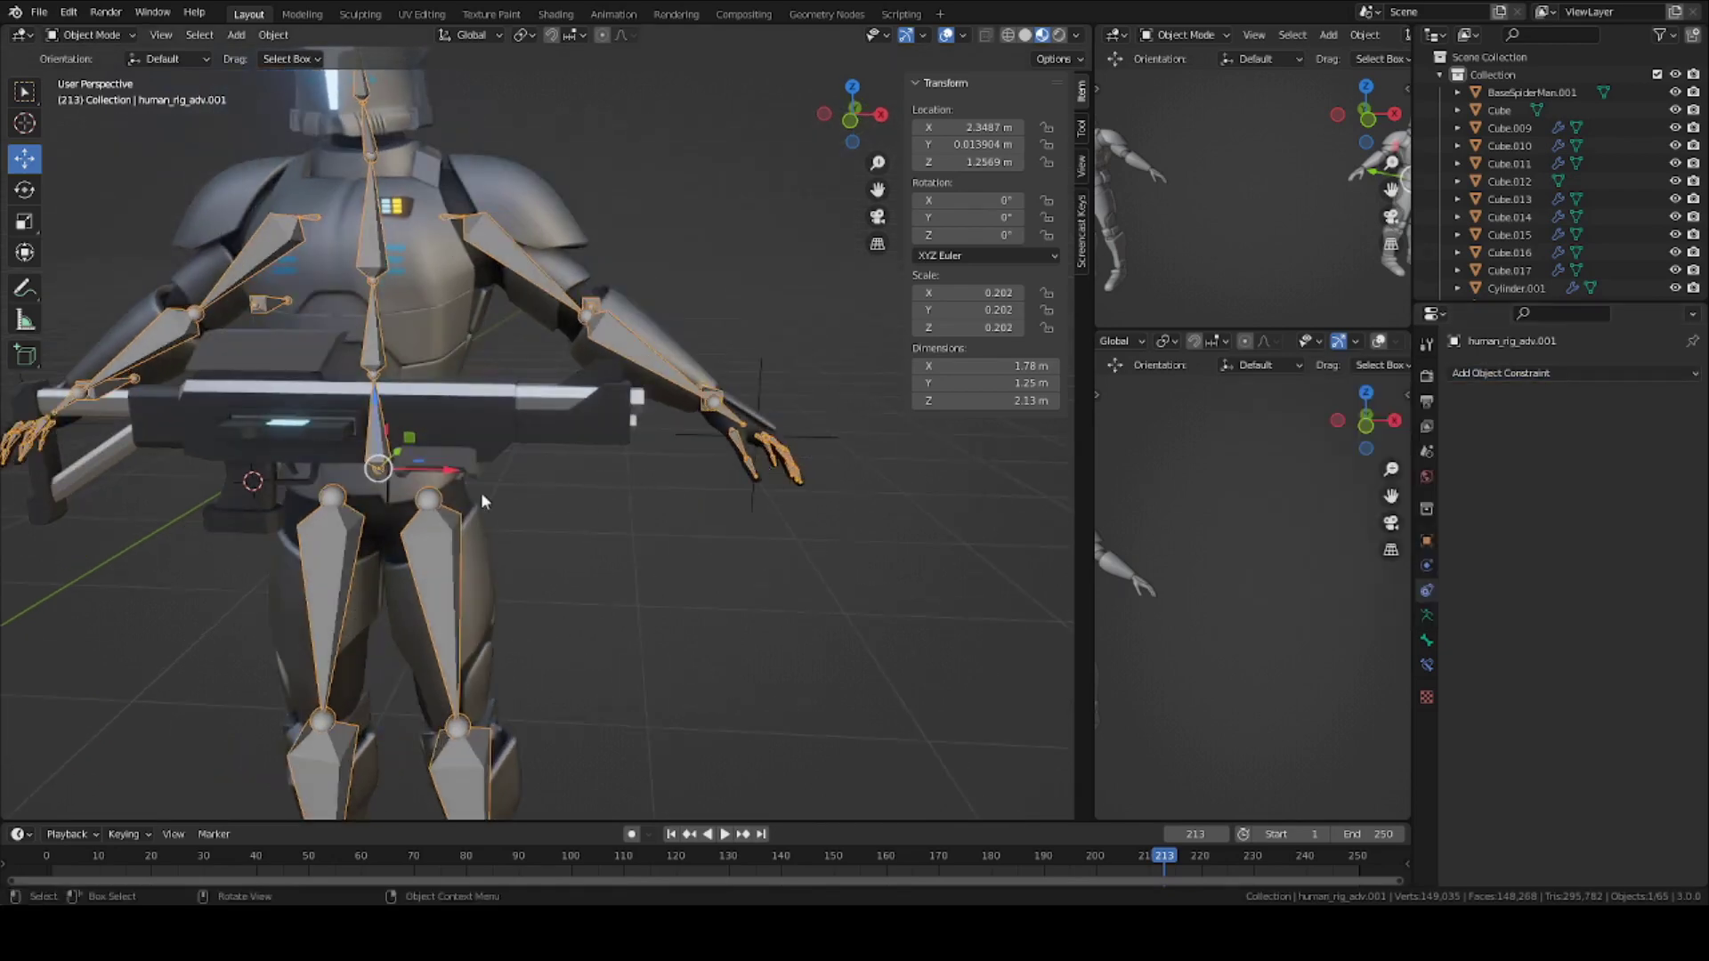
middle_click_drag(428, 474, 553, 637)
key("ctrl+s")
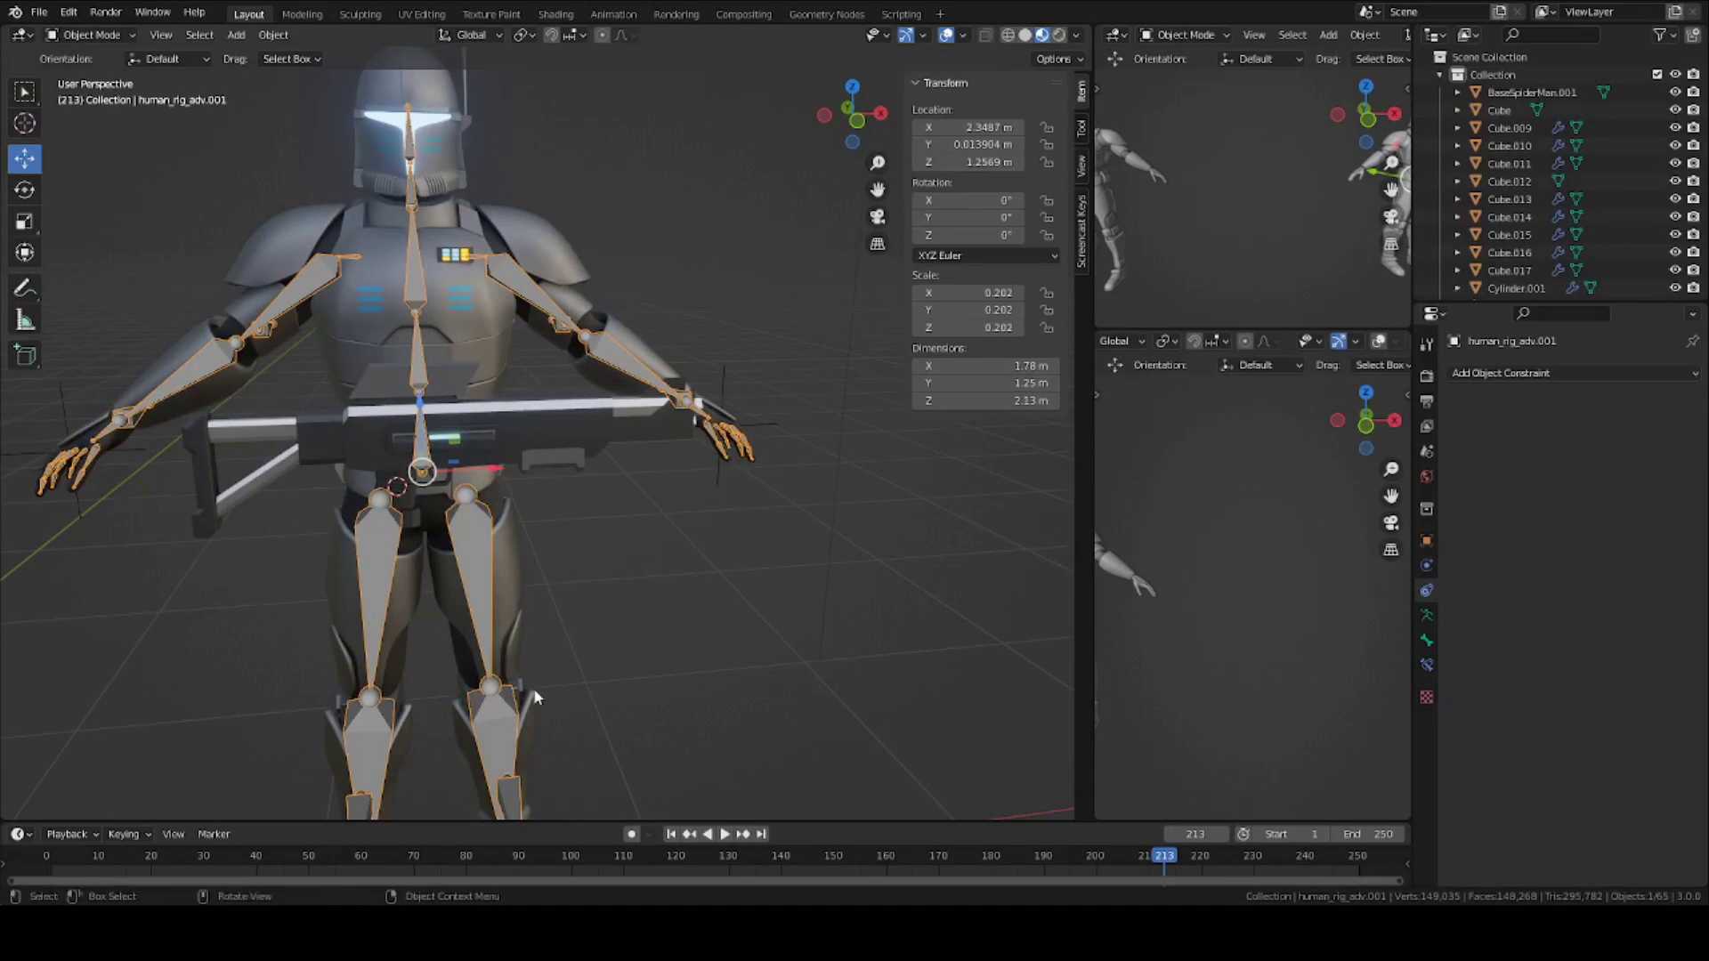
Select the gun_controller empty together with the armature as active object, and put the armature in Pose Mode.
scroll(525, 623, "down", 2)
left_click_drag(499, 569, 690, 616)
scroll(480, 602, "up", 4)
left_click(388, 567)
middle_click_drag(388, 569, 475, 588)
scroll(463, 591, "up", 3)
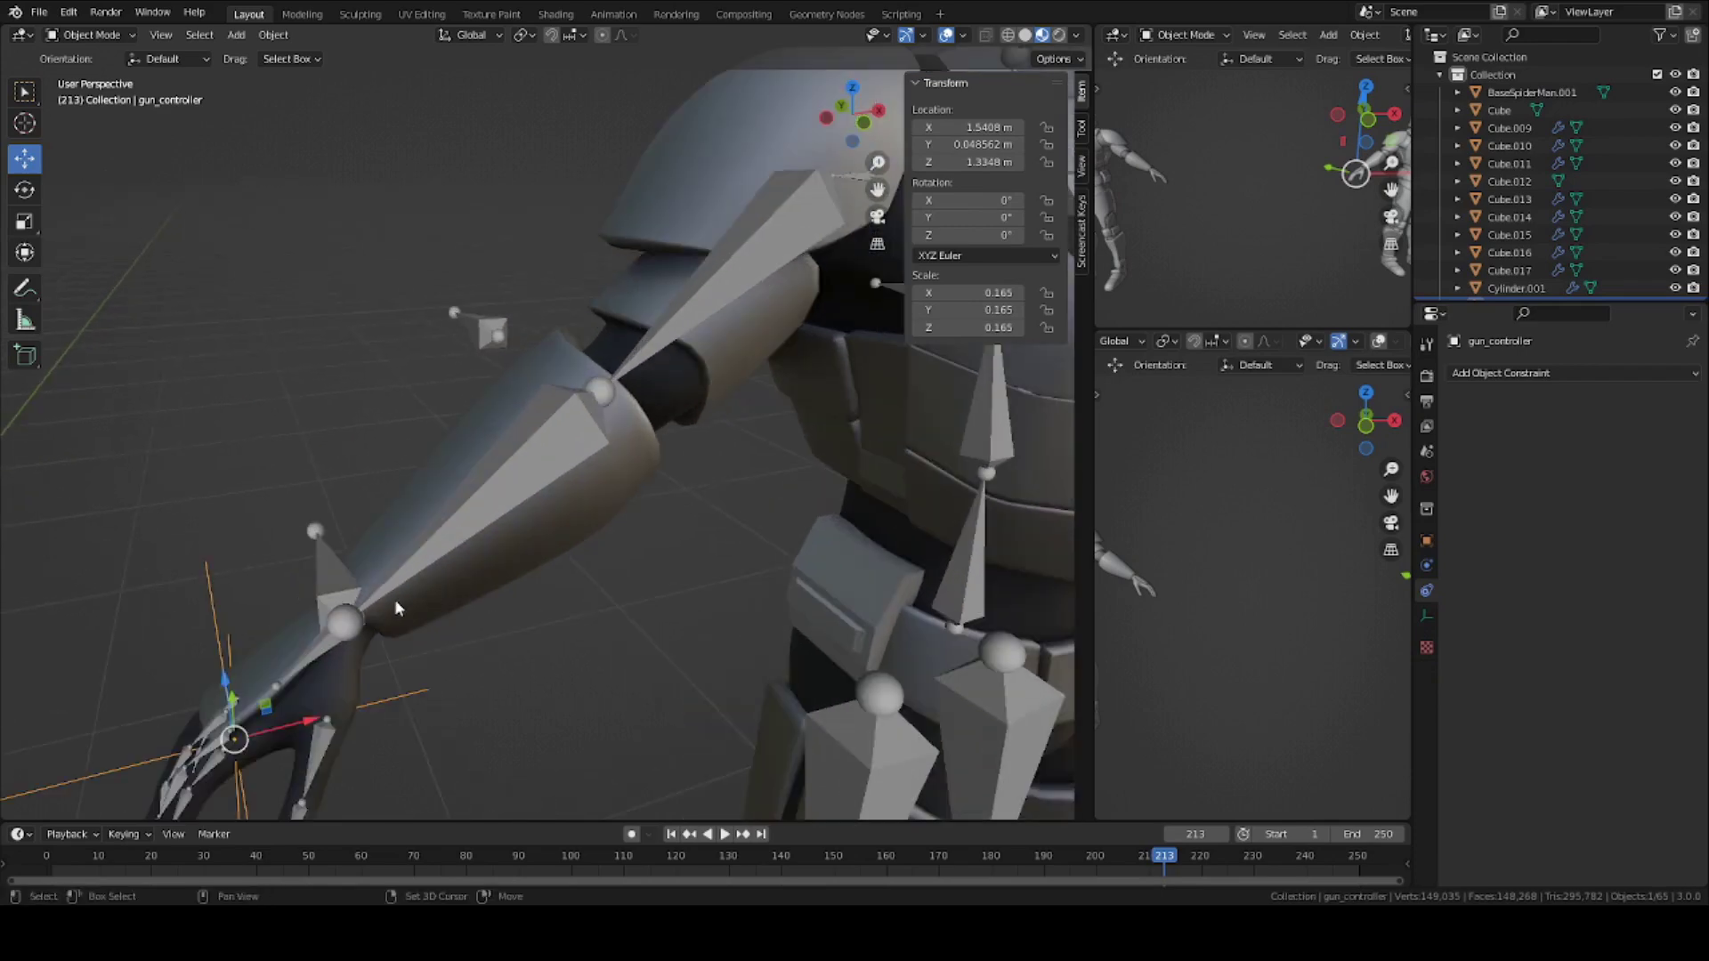
left_click(518, 500)
left_click(106, 38)
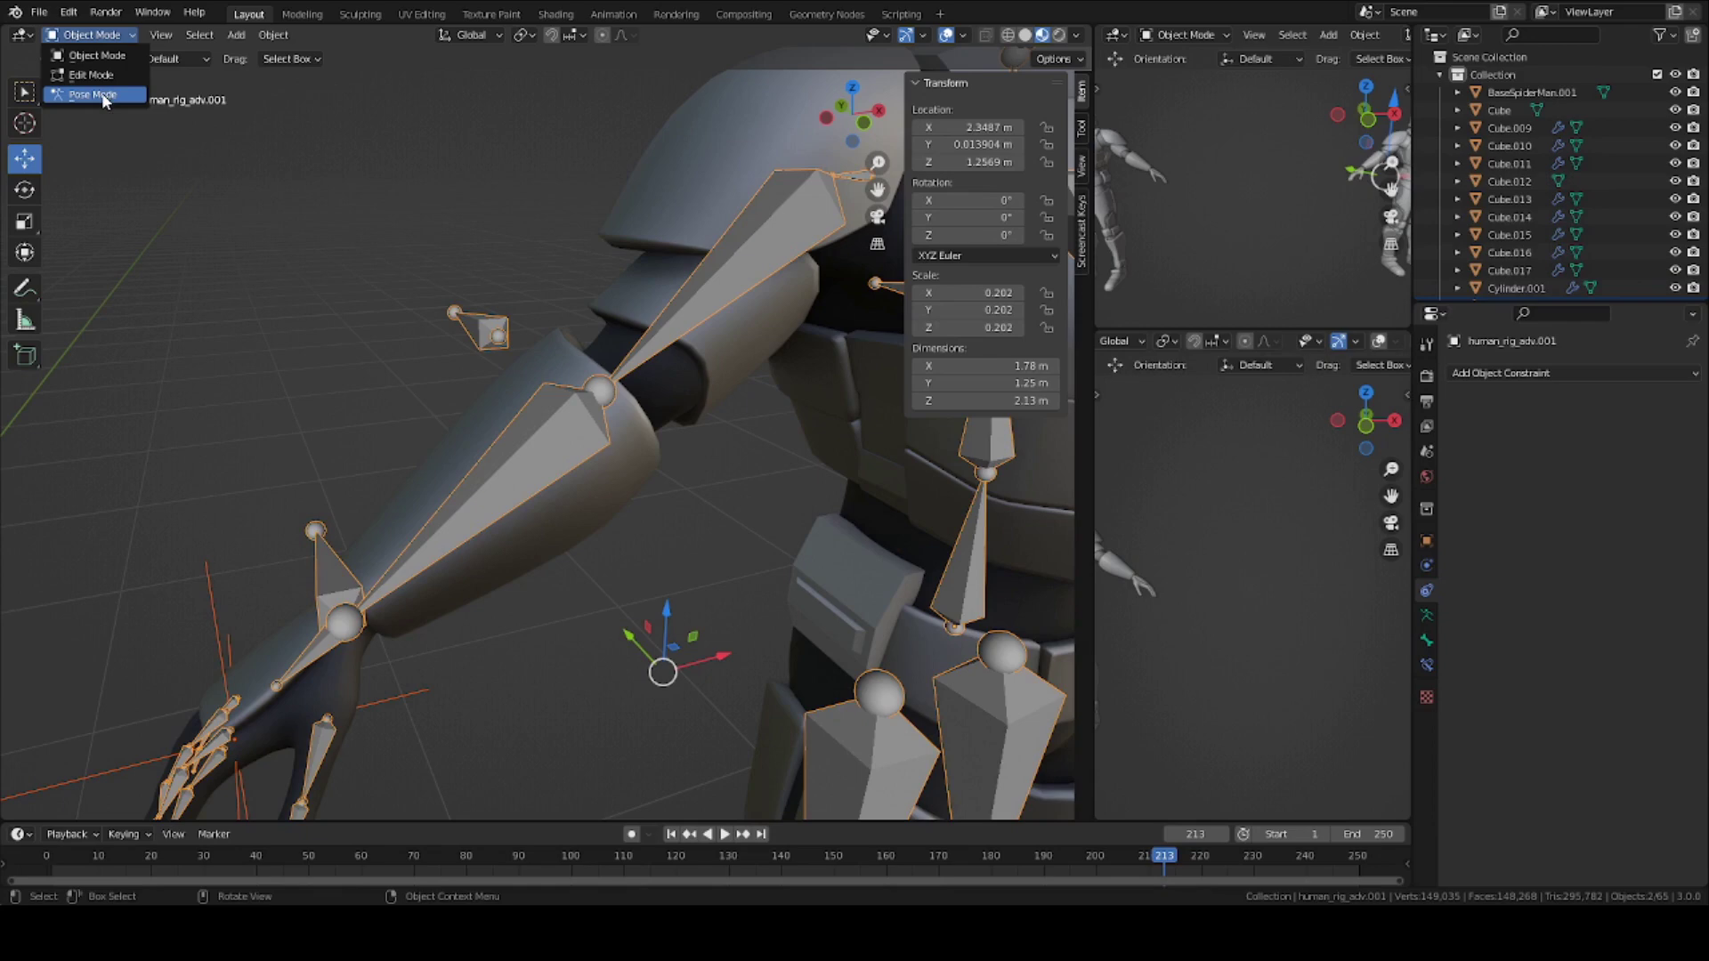
left_click(103, 96)
Select the handIK.R bone at the right wrist and parent the gun_controller empty to it with the Bone type.
key("alt+a")
left_click(327, 579)
middle_click_drag(328, 579, 414, 543, "shift")
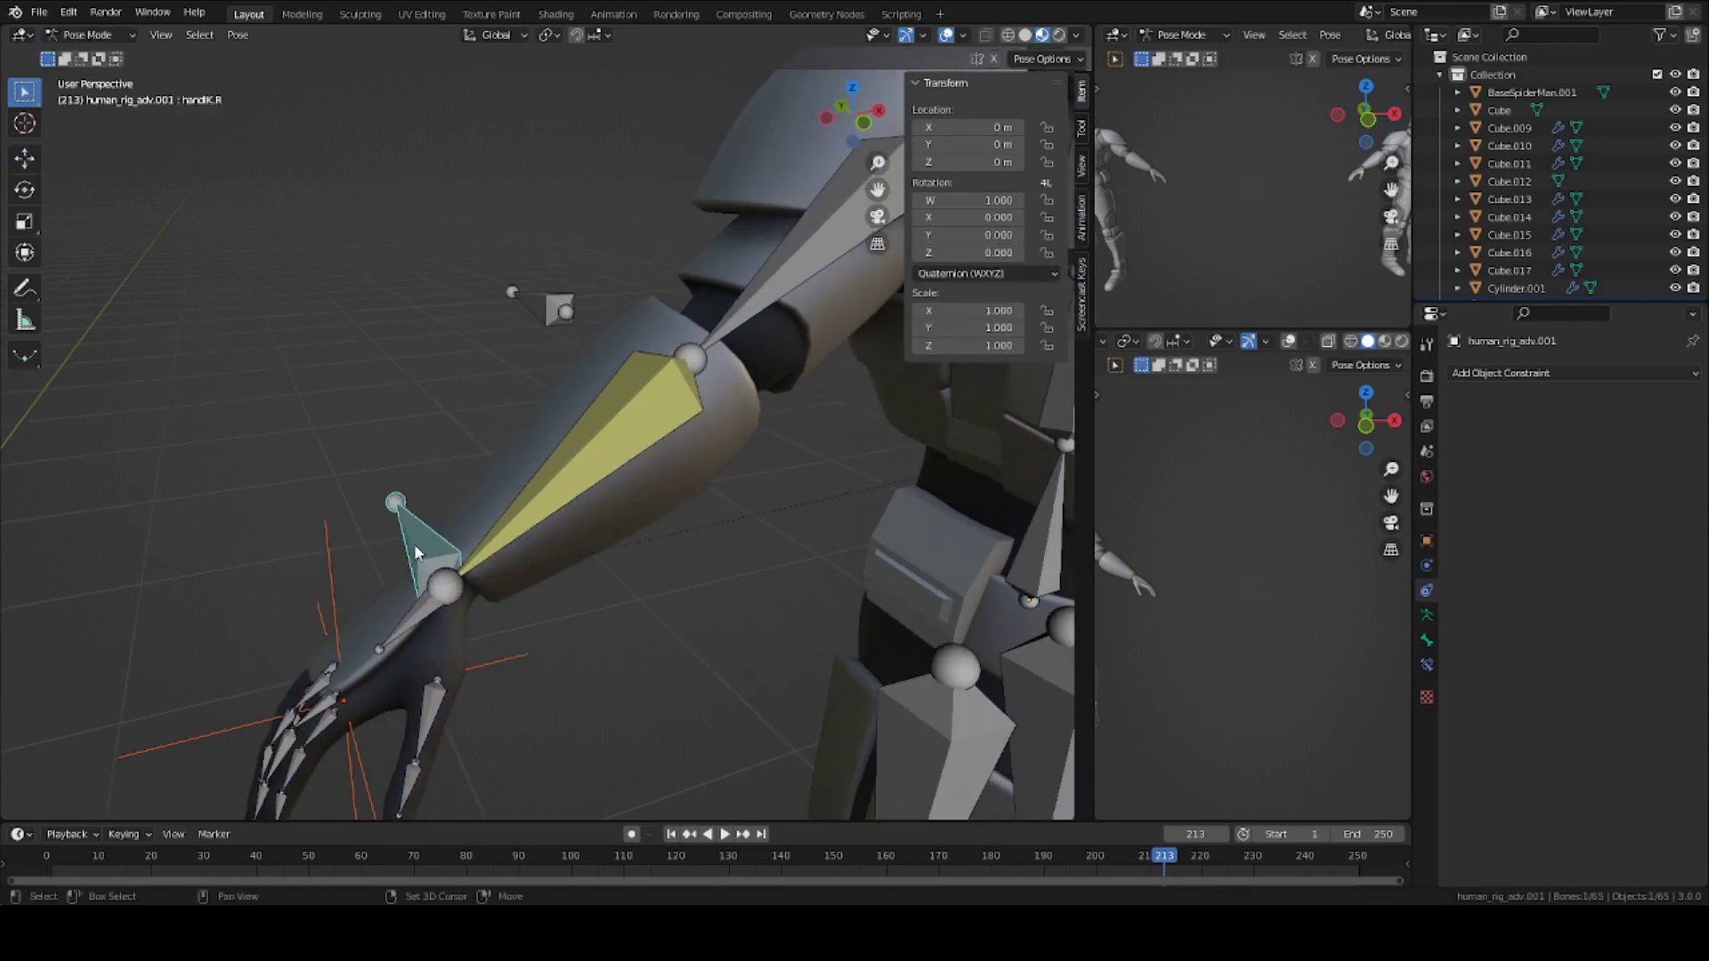
left_click(1427, 639)
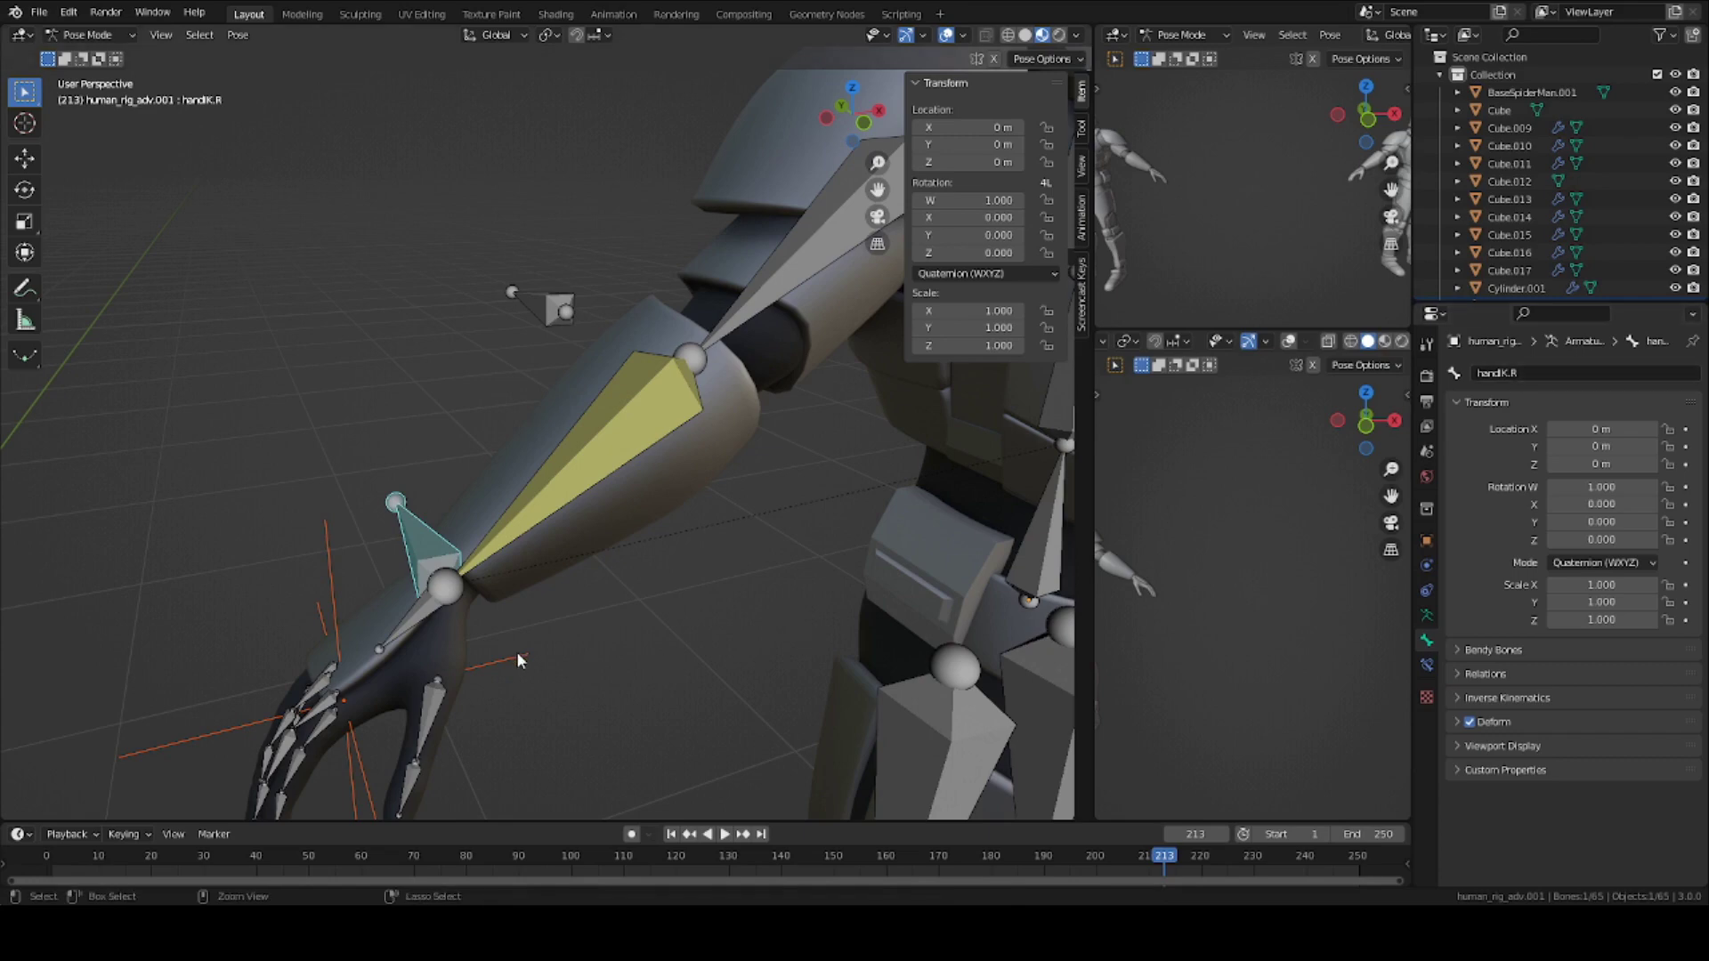
key("ctrl+p")
left_click(477, 762)
scroll(450, 638, "down", 3)
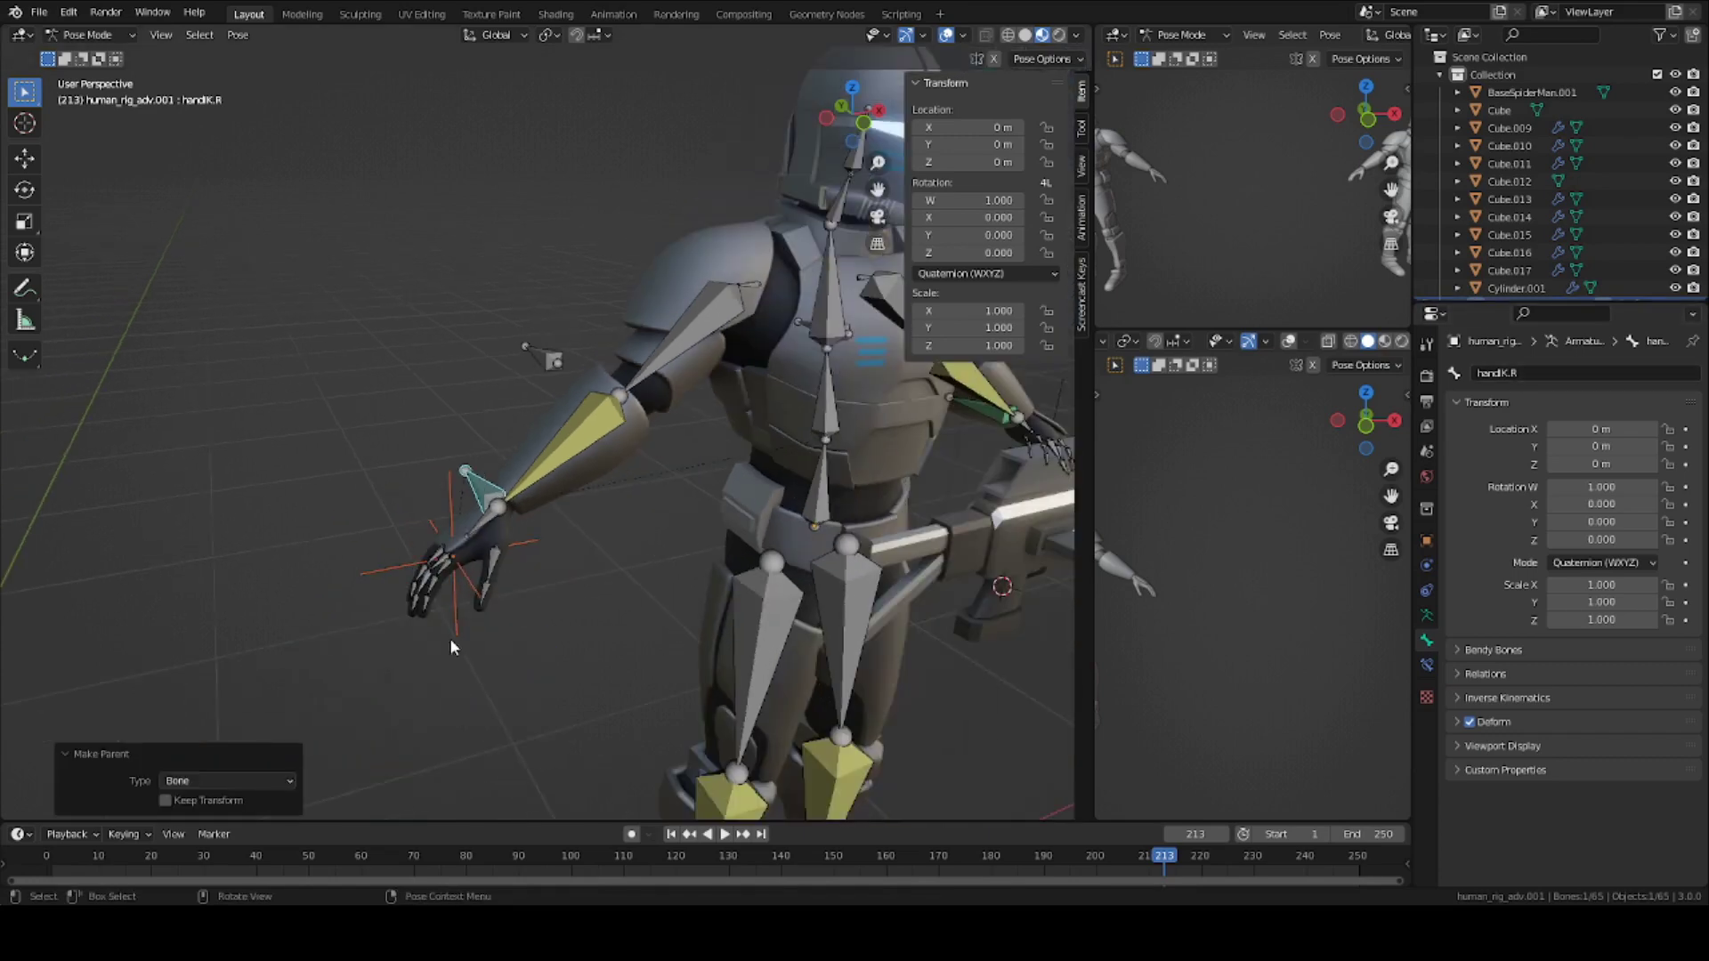
Try rotating the handIK.R bone to test whether the gun_controller empty follows the right hand.
scroll(486, 491, "up", 4)
scroll(427, 557, "down", 3)
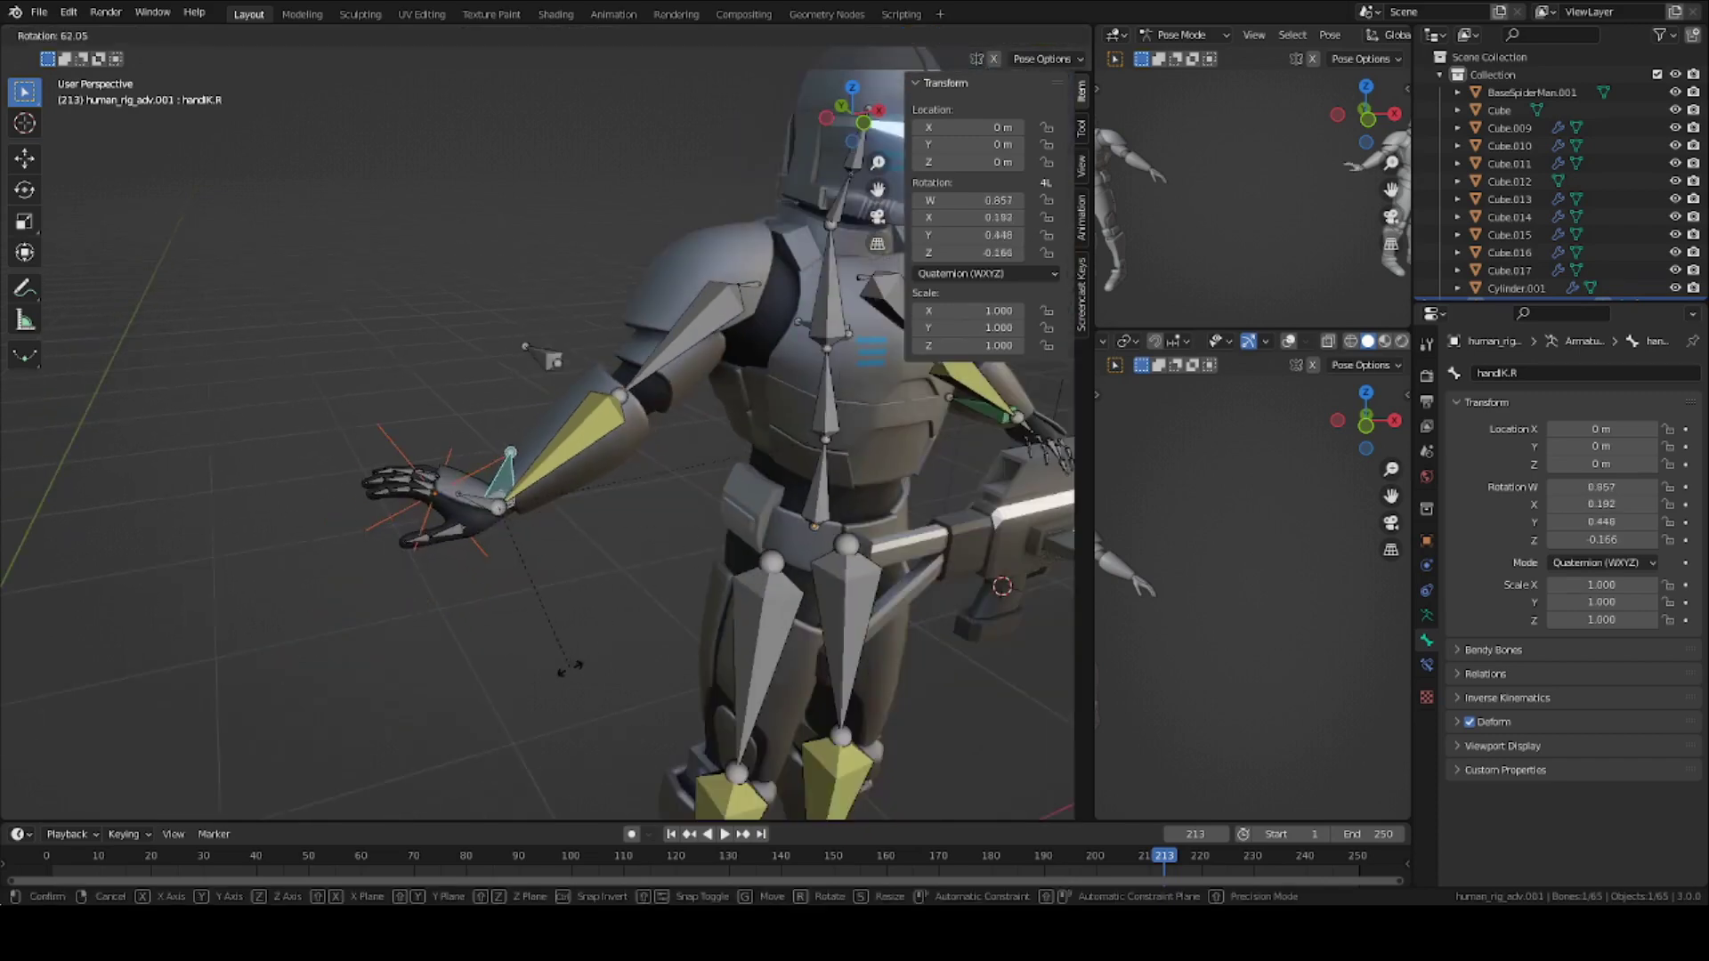
scroll(526, 556, "down", 4)
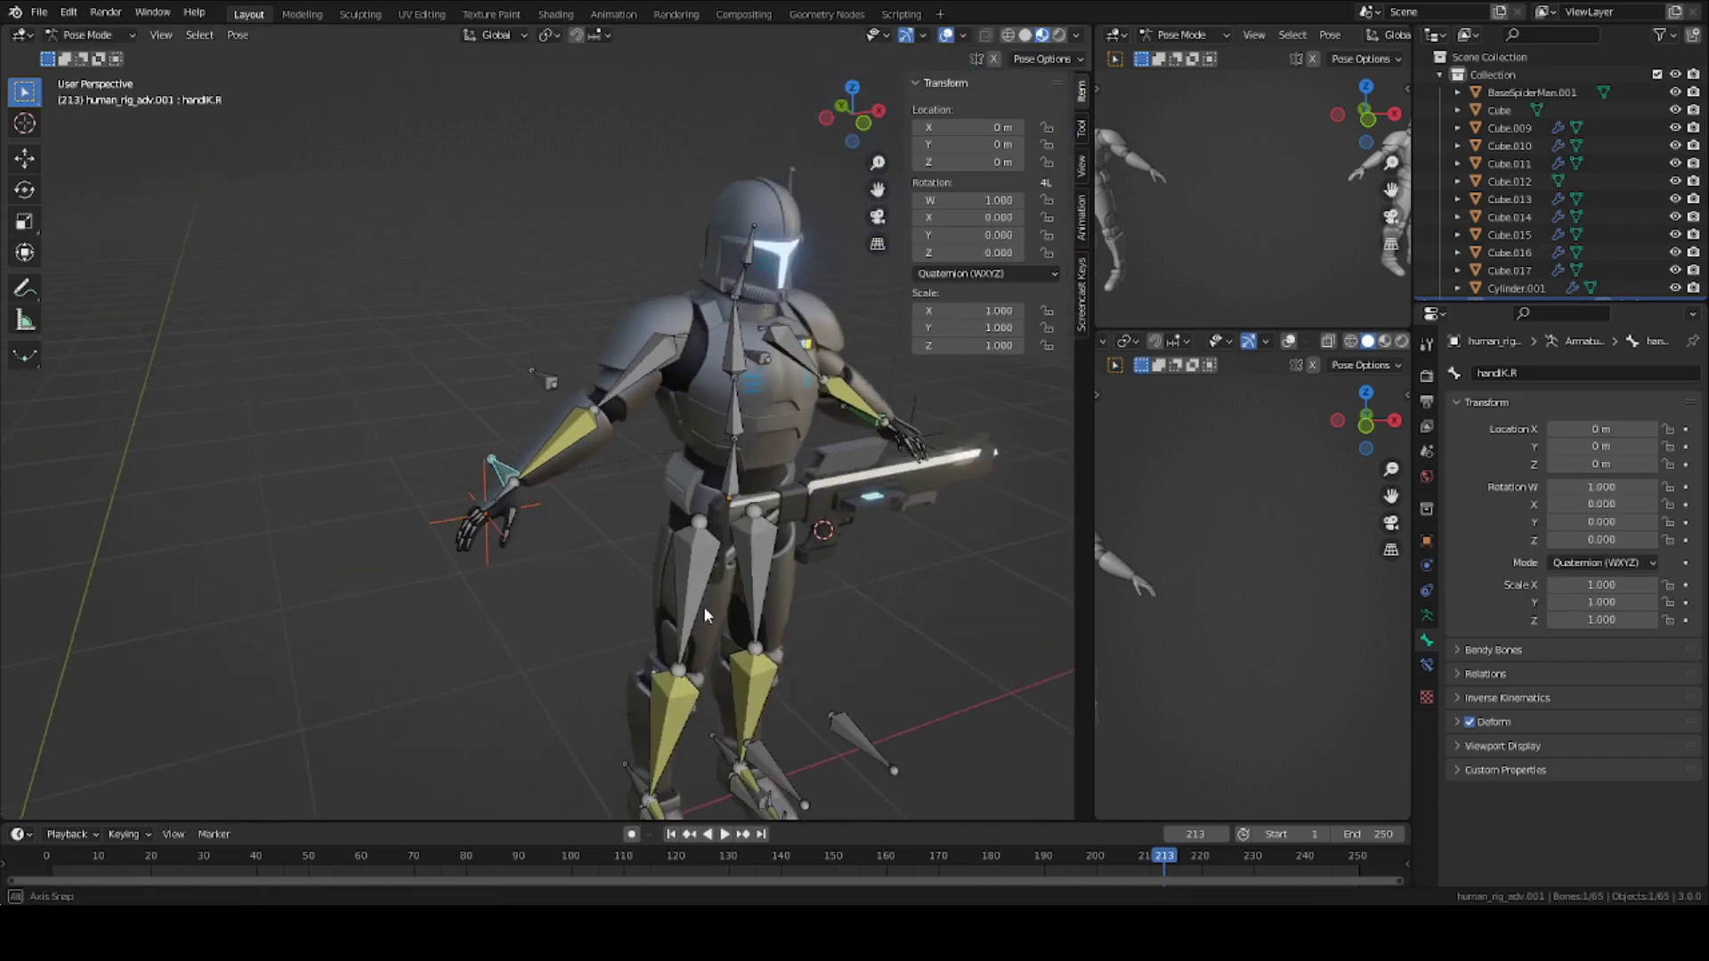
scroll(757, 579, "up", 3)
scroll(467, 634, "up", 3)
scroll(502, 600, "down", 2)
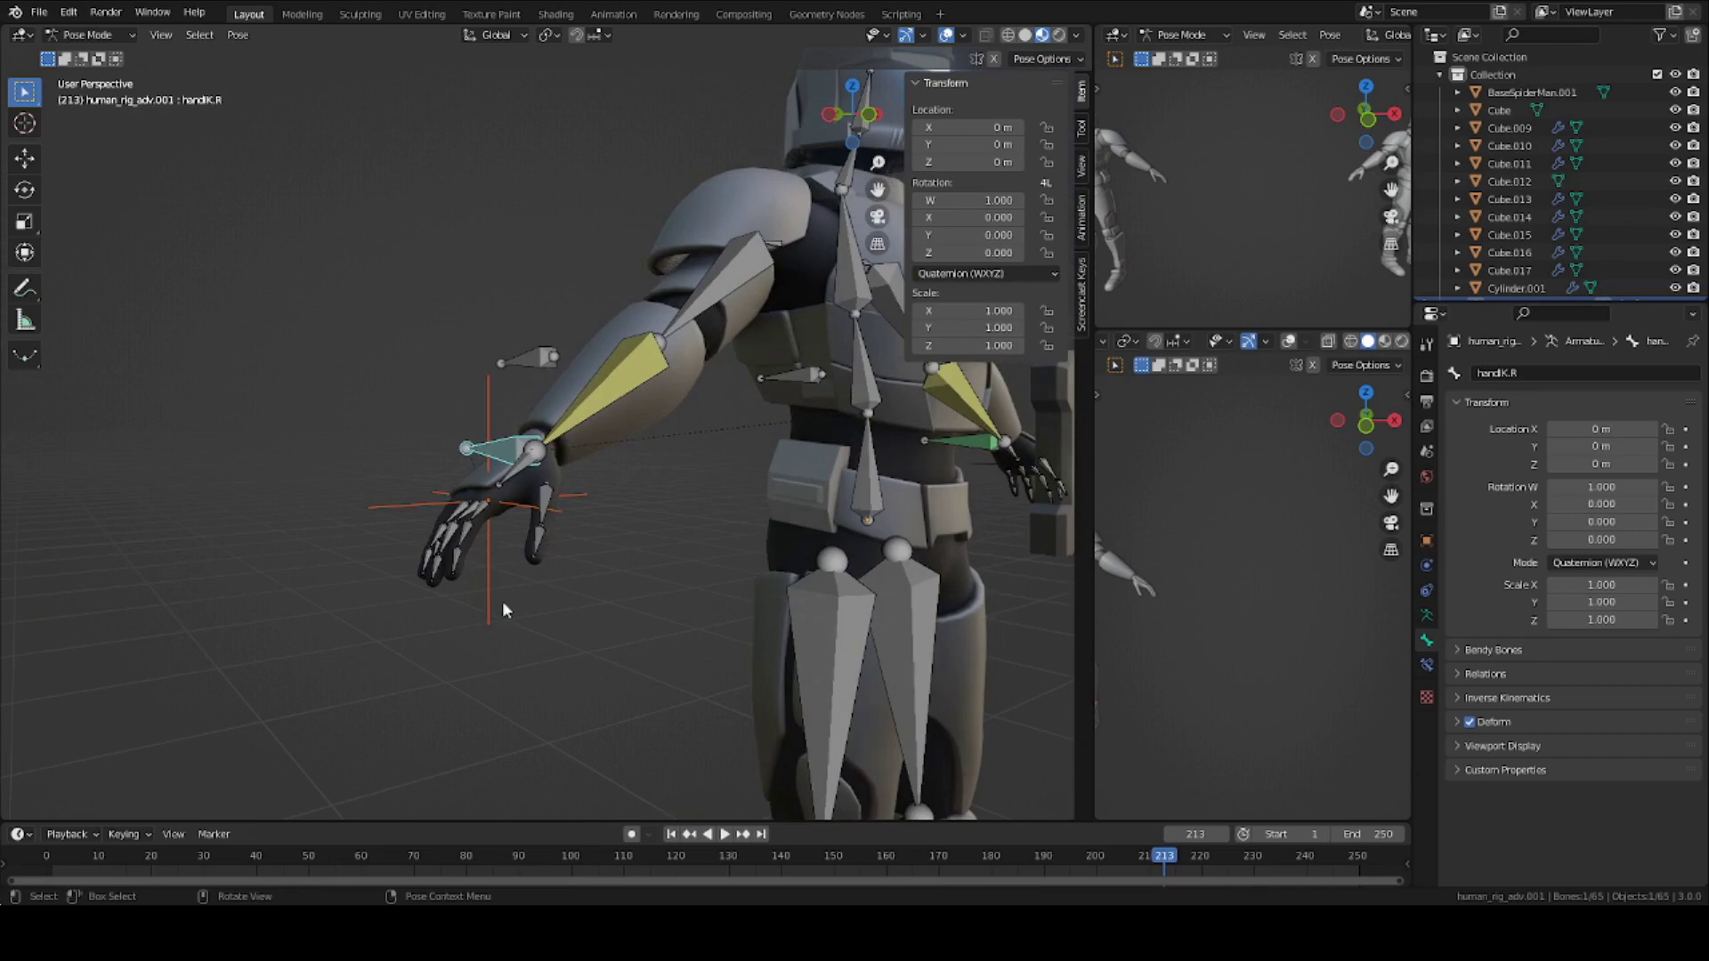
scroll(361, 594, "up", 5)
scroll(505, 674, "down", 3)
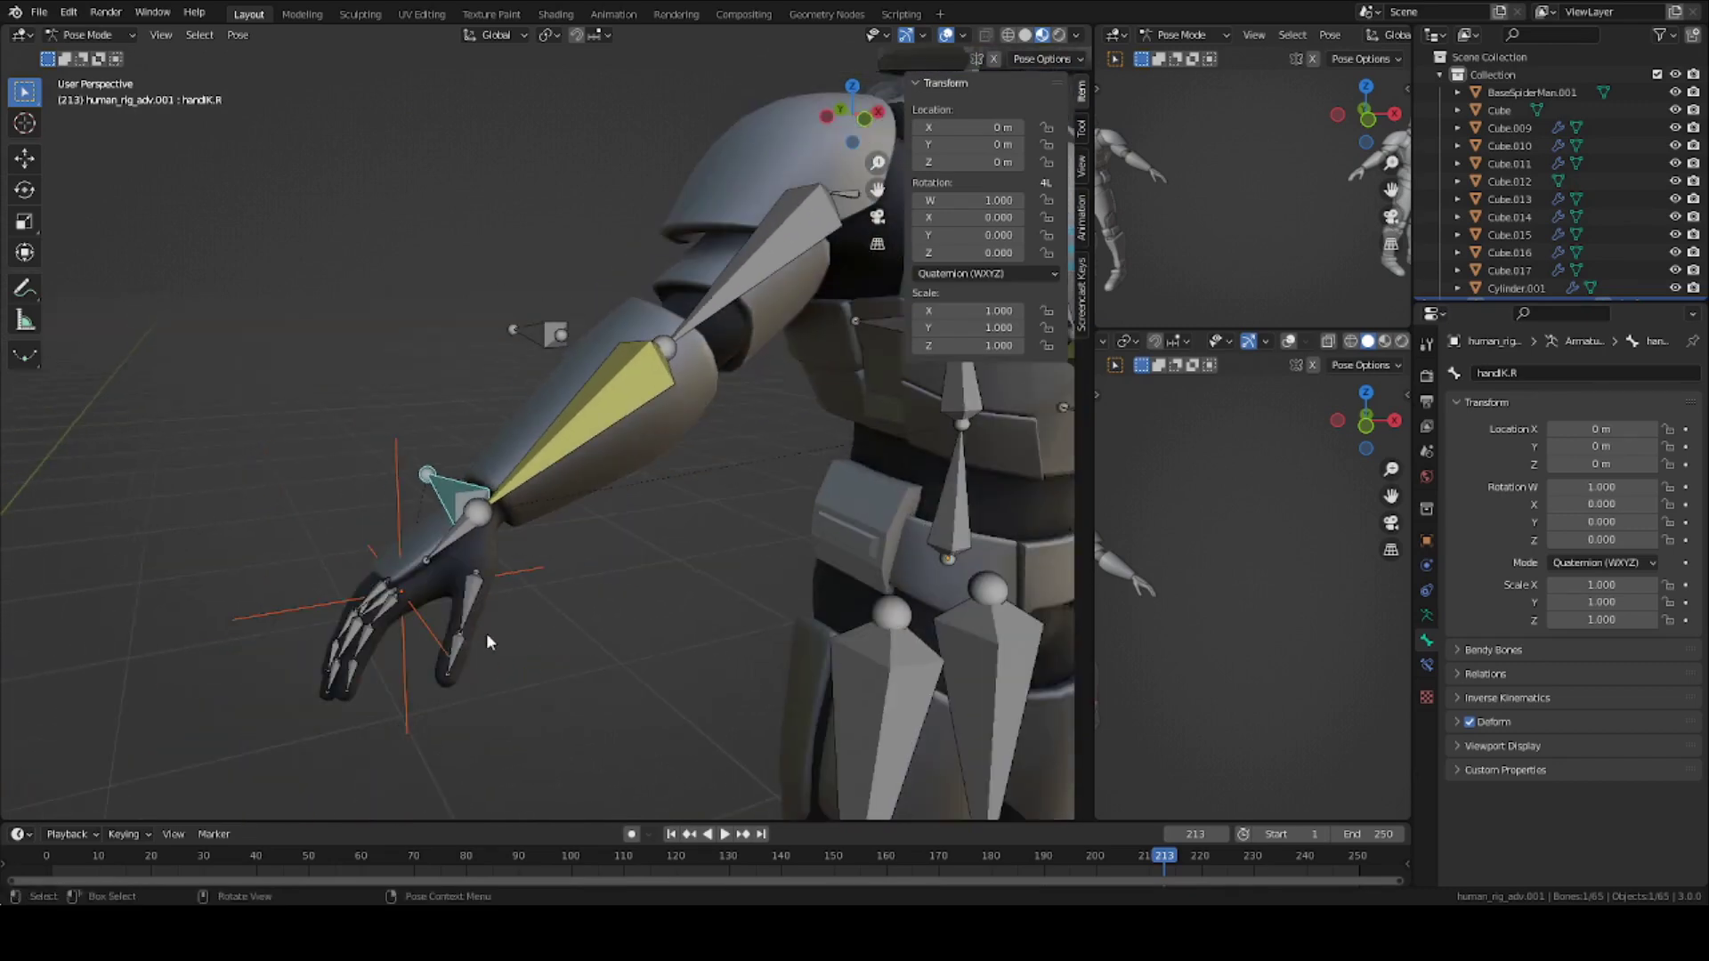
scroll(439, 334, "down", 3)
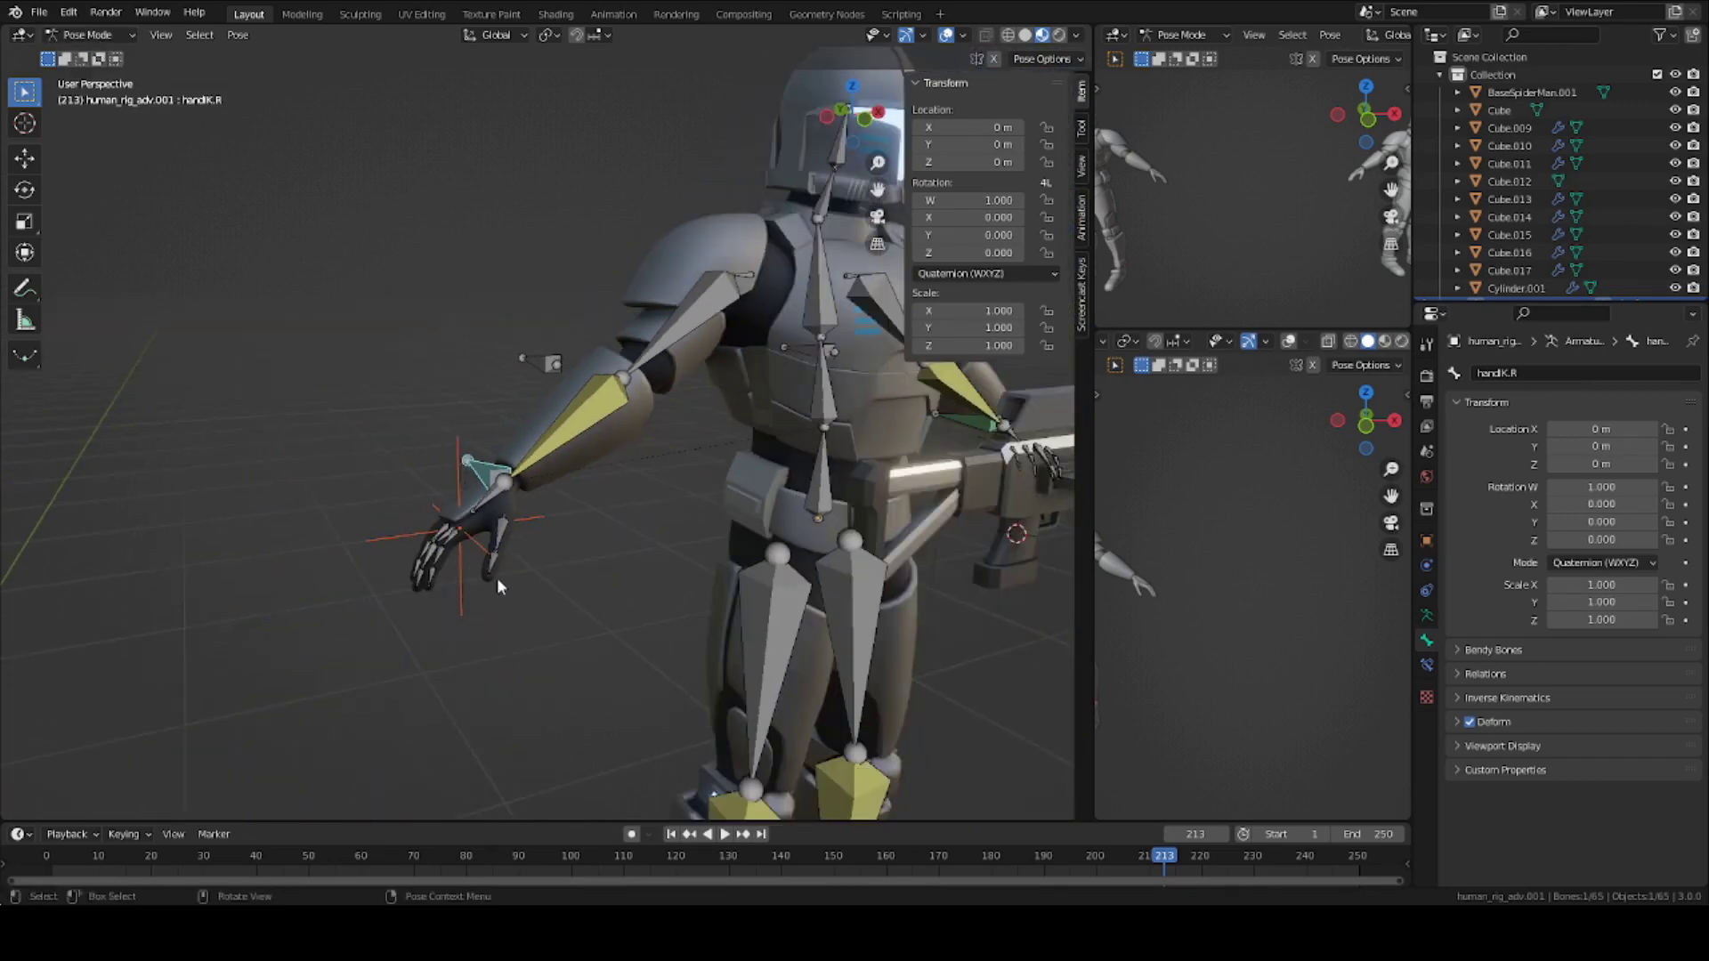
Move the handIK.R bone along global X and Y to bring the right hand in front of the body toward the rifle.
key("g")
key("x")
left_click(654, 543)
middle_click_drag(516, 499, 576, 509)
key("g")
key("x")
left_click(601, 500)
key("g")
key("y")
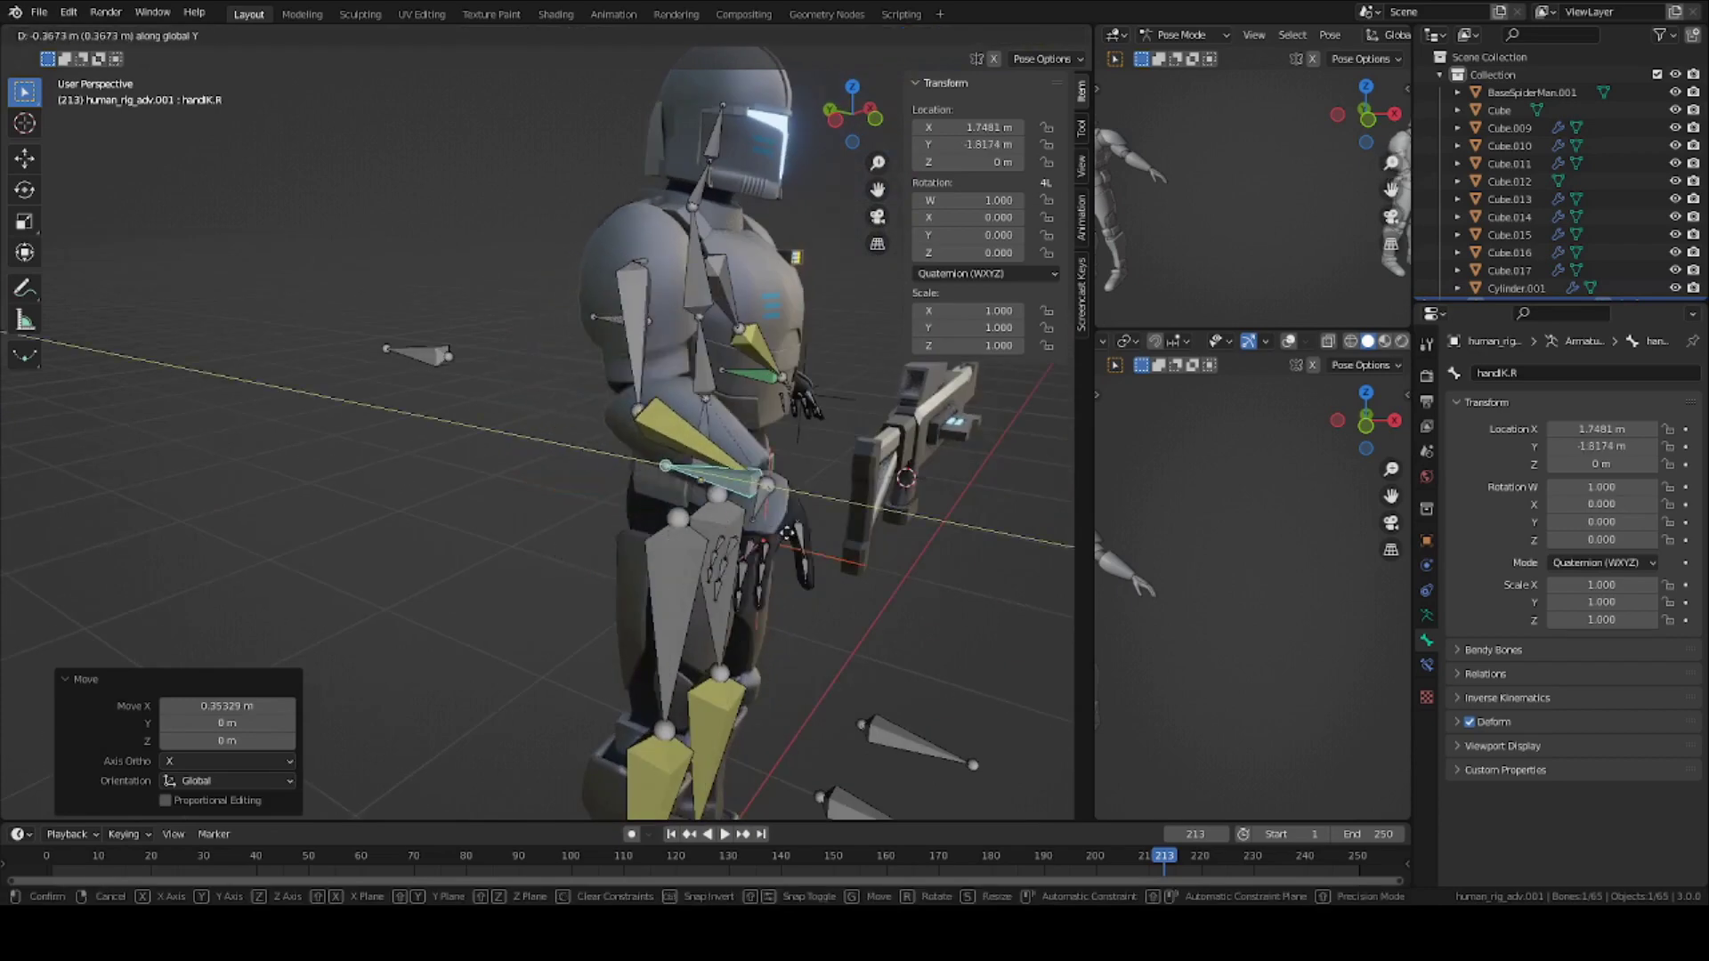
left_click(792, 540)
left_click(25, 160)
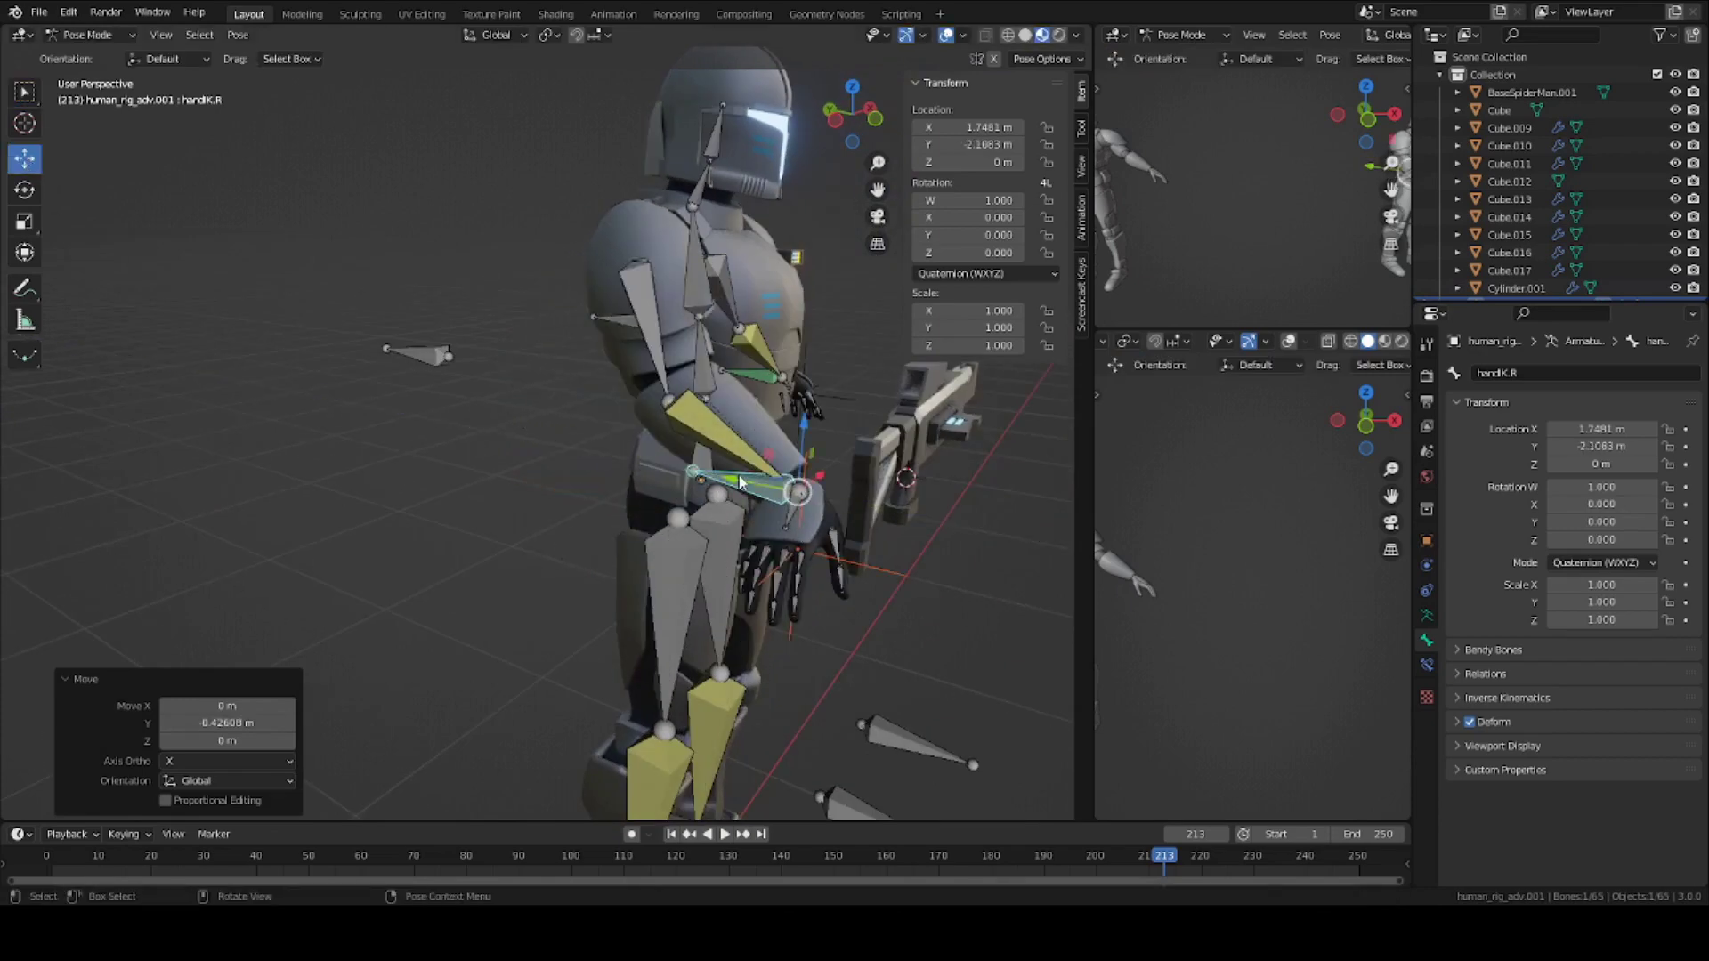
left_click_drag(740, 482, 763, 486)
Rotate and shift the handIK.R bone to bring the right hand close to the rifle's grip.
scroll(763, 486, "down", 3)
middle_click_drag(764, 486, 569, 525)
key("r")
left_click(716, 521)
scroll(712, 516, "up", 4)
middle_click_drag(712, 516, 747, 481)
key("g")
left_click(692, 514)
key("r")
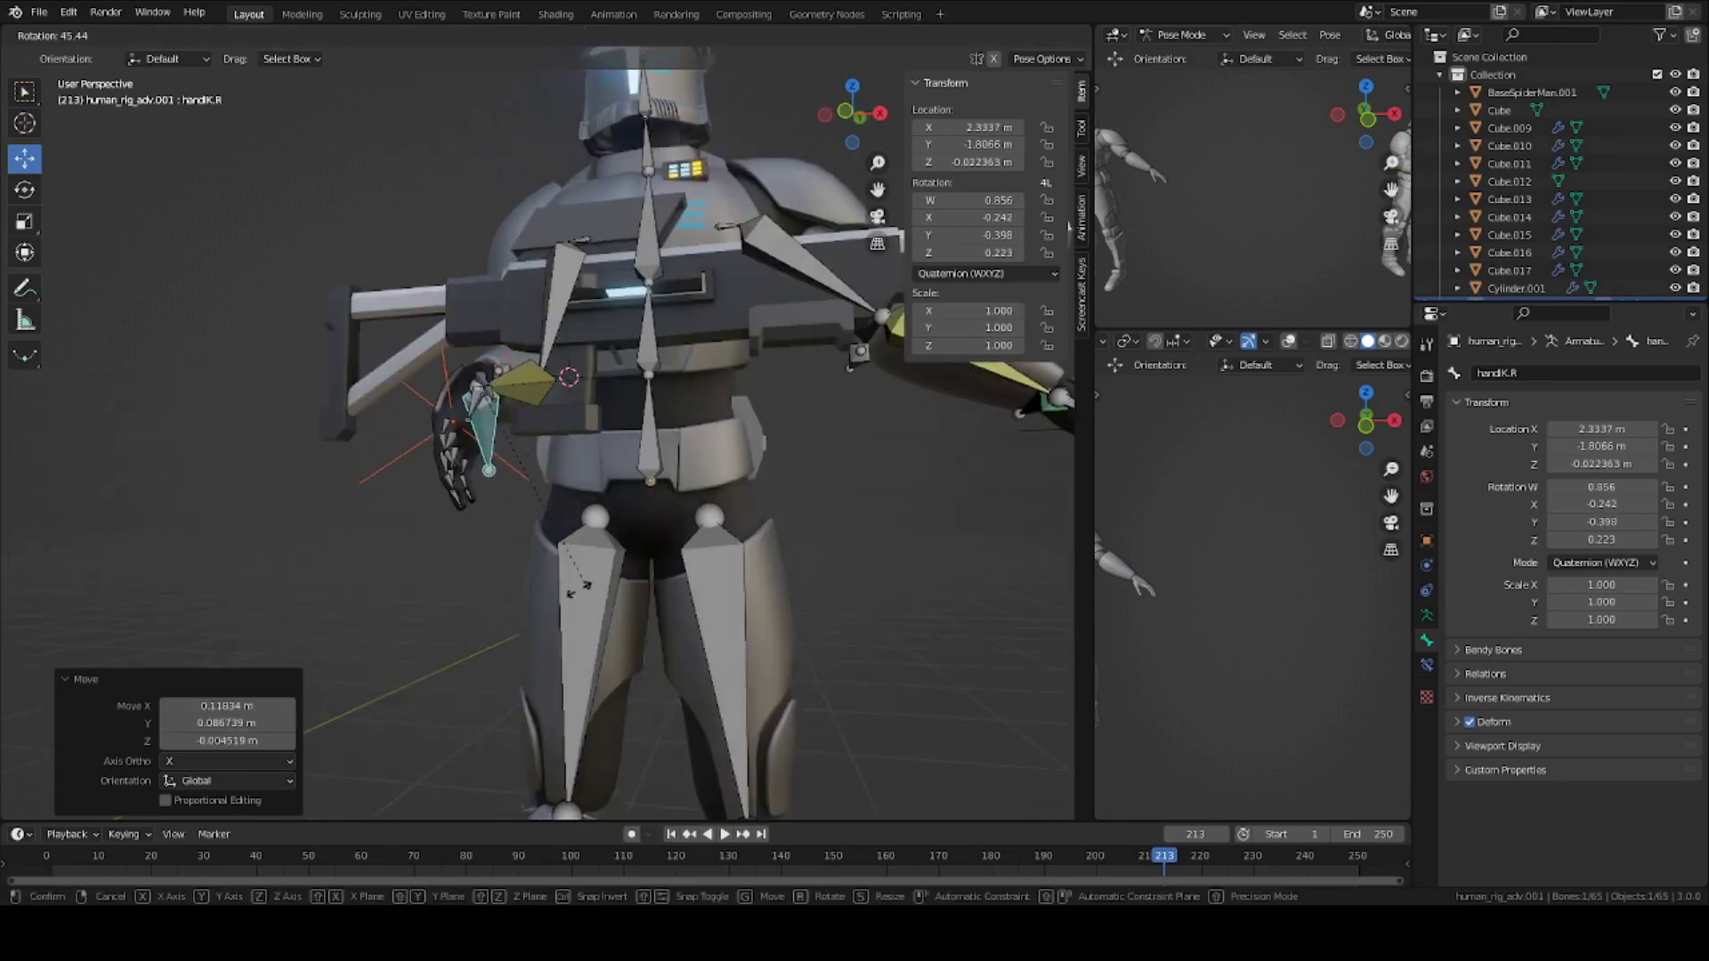
left_click(576, 588)
Rotate and reposition the handIK.R bone from the side so the right hand's fingers point forward at the rifle.
middle_click_drag(576, 587, 808, 646)
key("r")
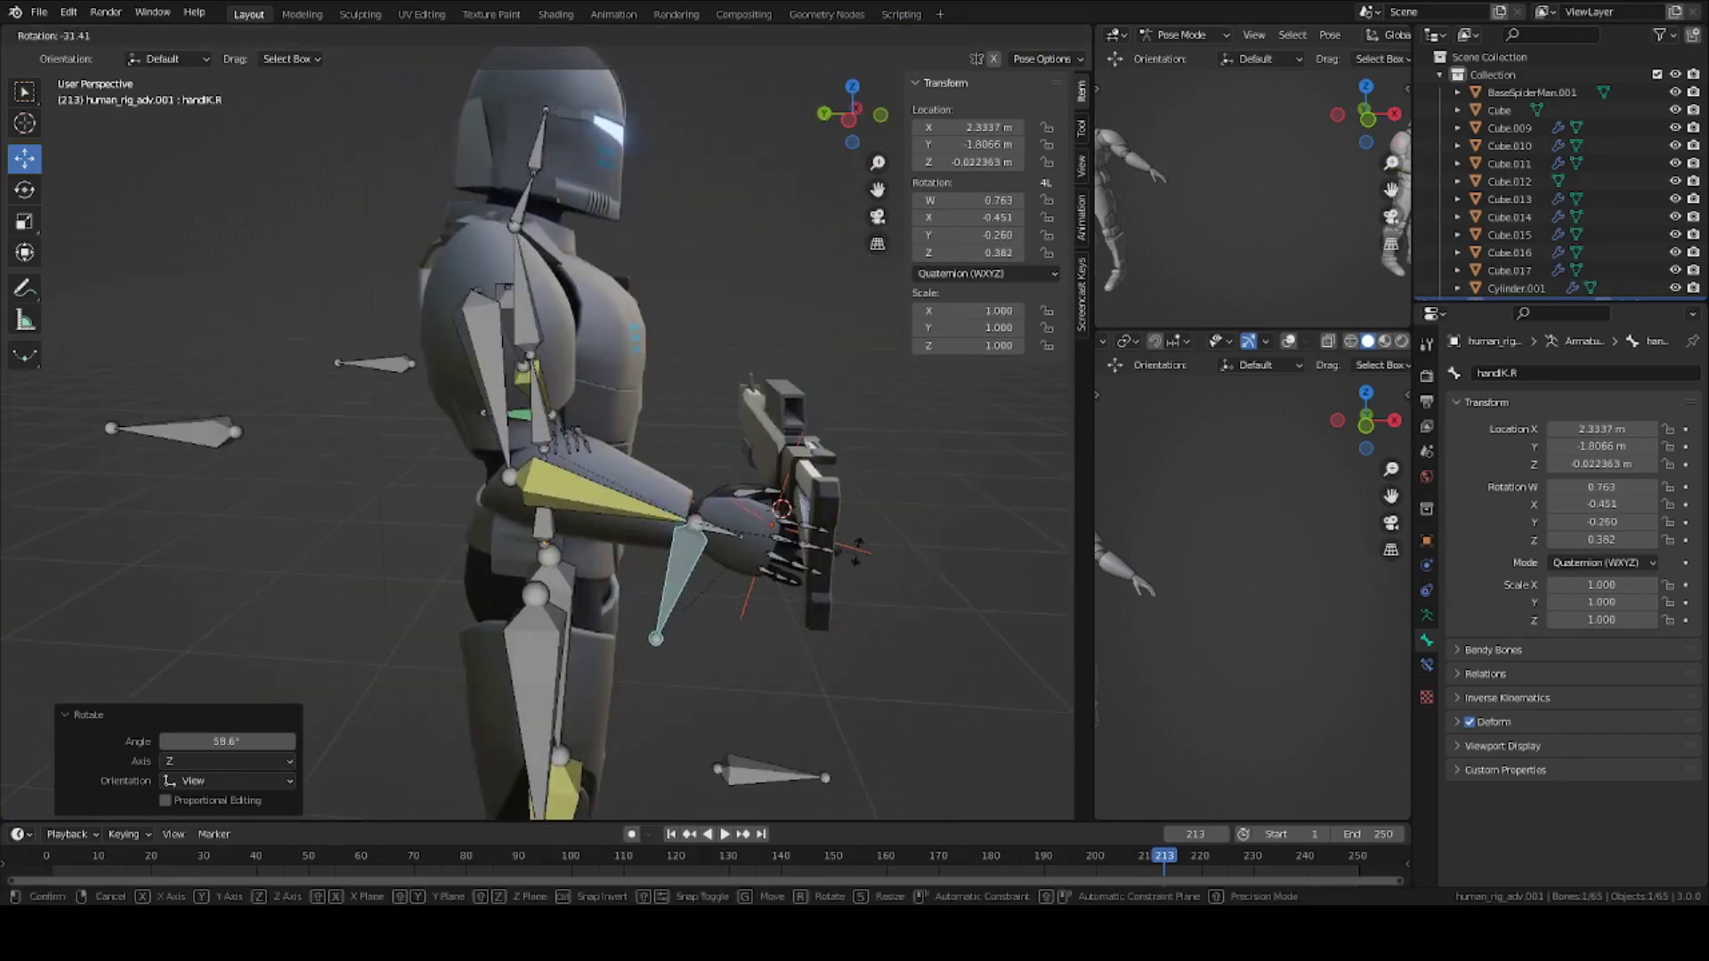
left_click(858, 552)
key("g")
middle_click_drag(858, 552, 758, 646)
left_click(659, 521)
scroll(612, 601, "up", 5)
key("r")
left_click(769, 553)
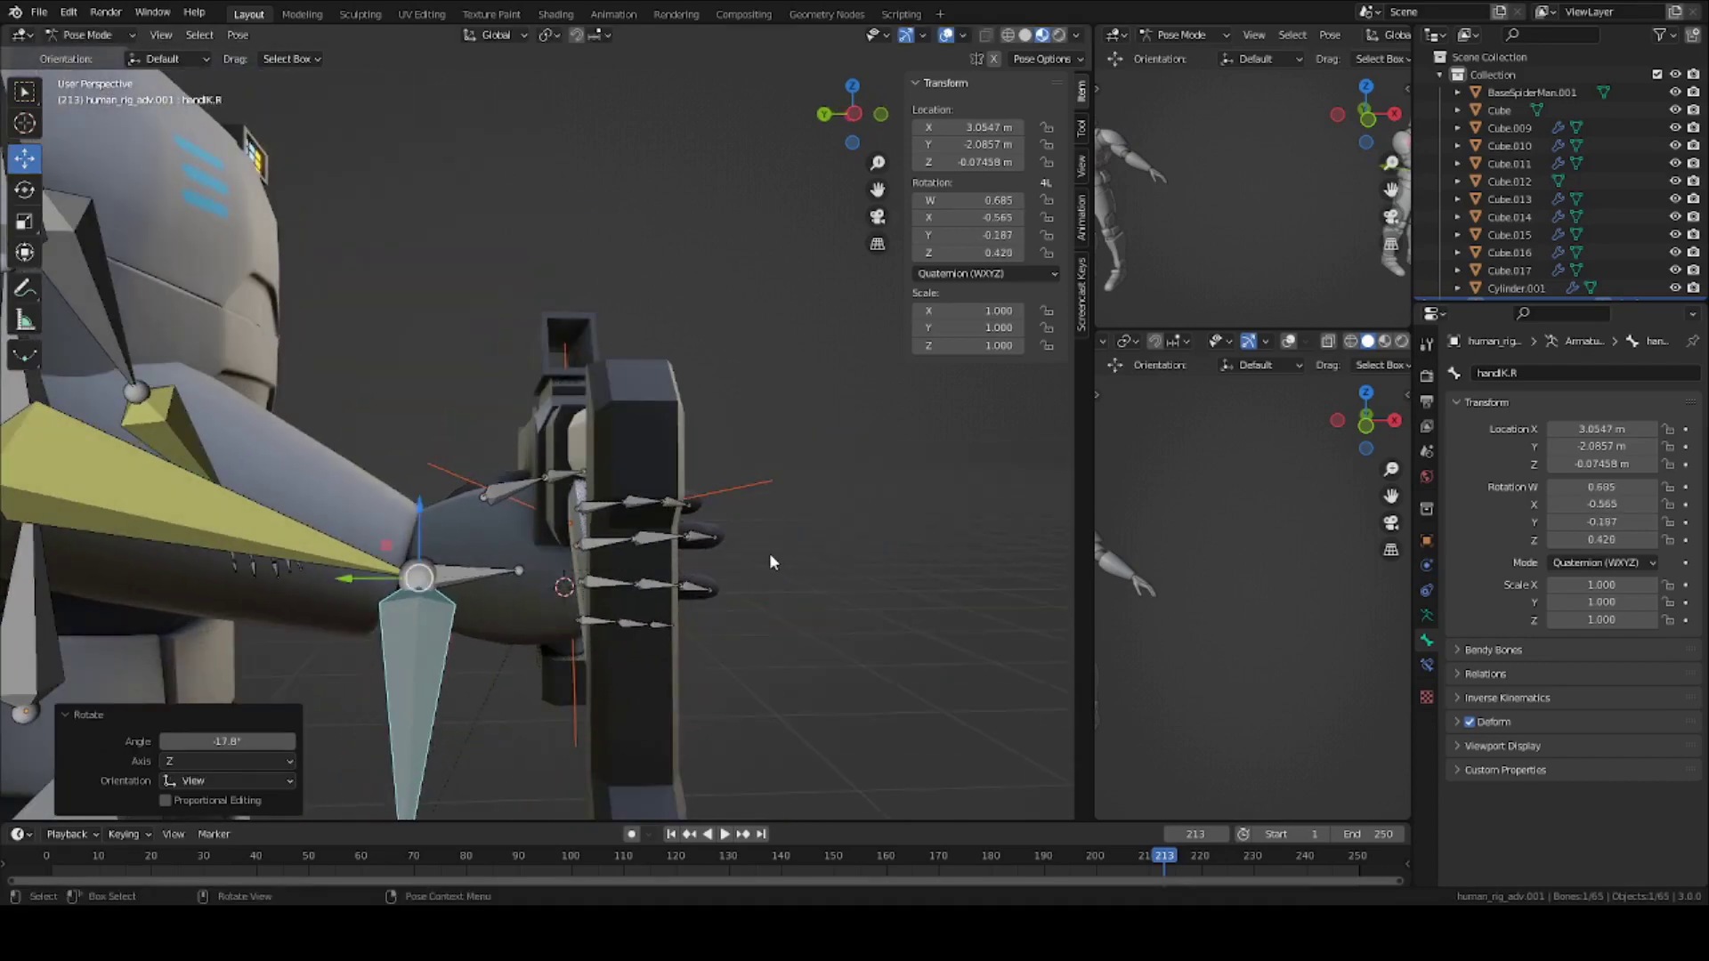
Nudge the handIK.R bone slightly forward and down to align the palm with the rifle's grip.
key("g")
left_click(787, 568)
middle_click_drag(787, 568, 509, 538)
key("g")
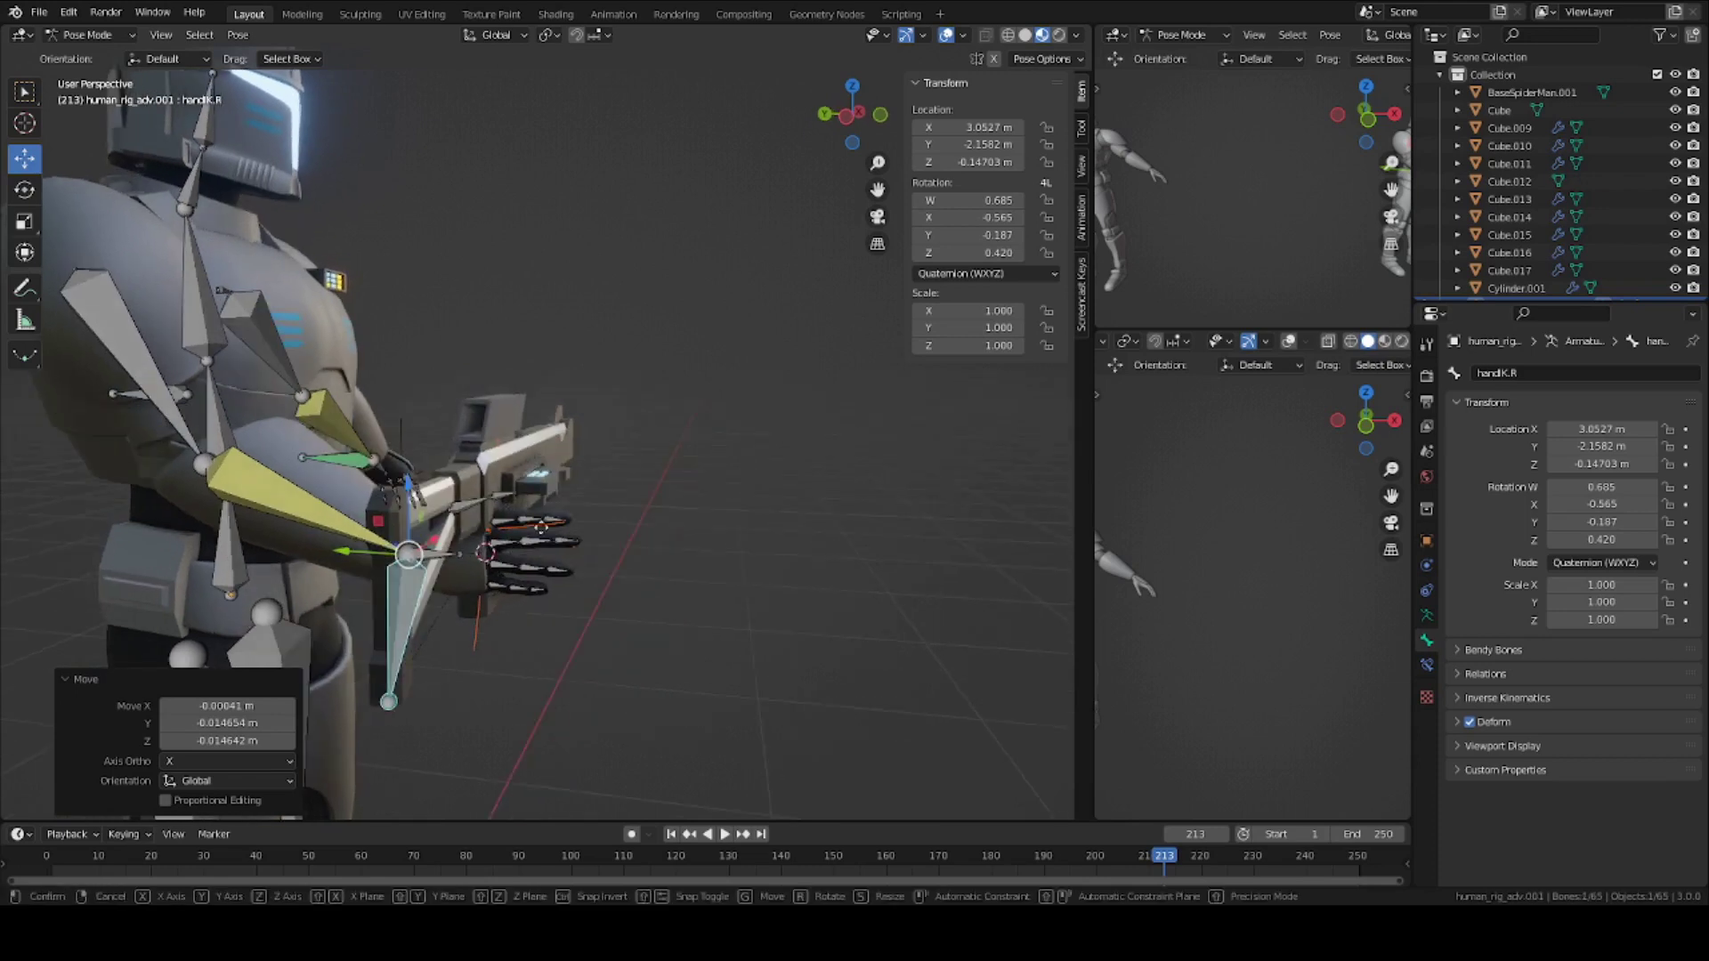
left_click(518, 550)
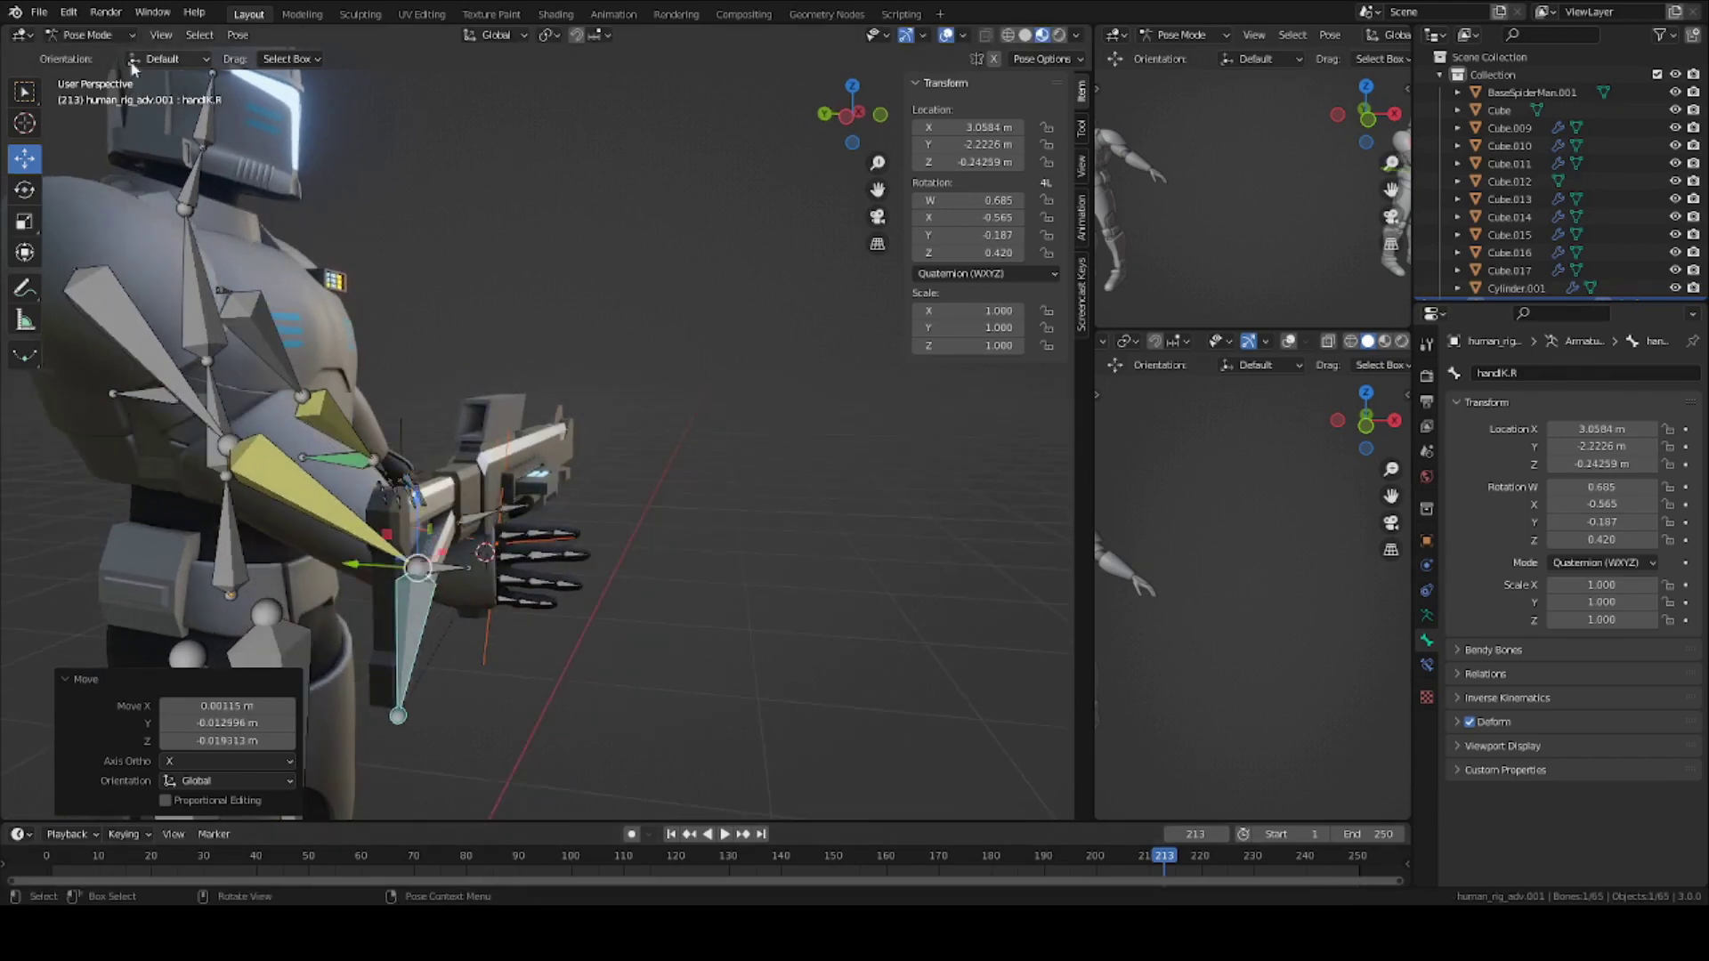
Return the armature to Object Mode and select the sci-fi rifle.
left_click(87, 35)
left_click(80, 52)
left_click(548, 437)
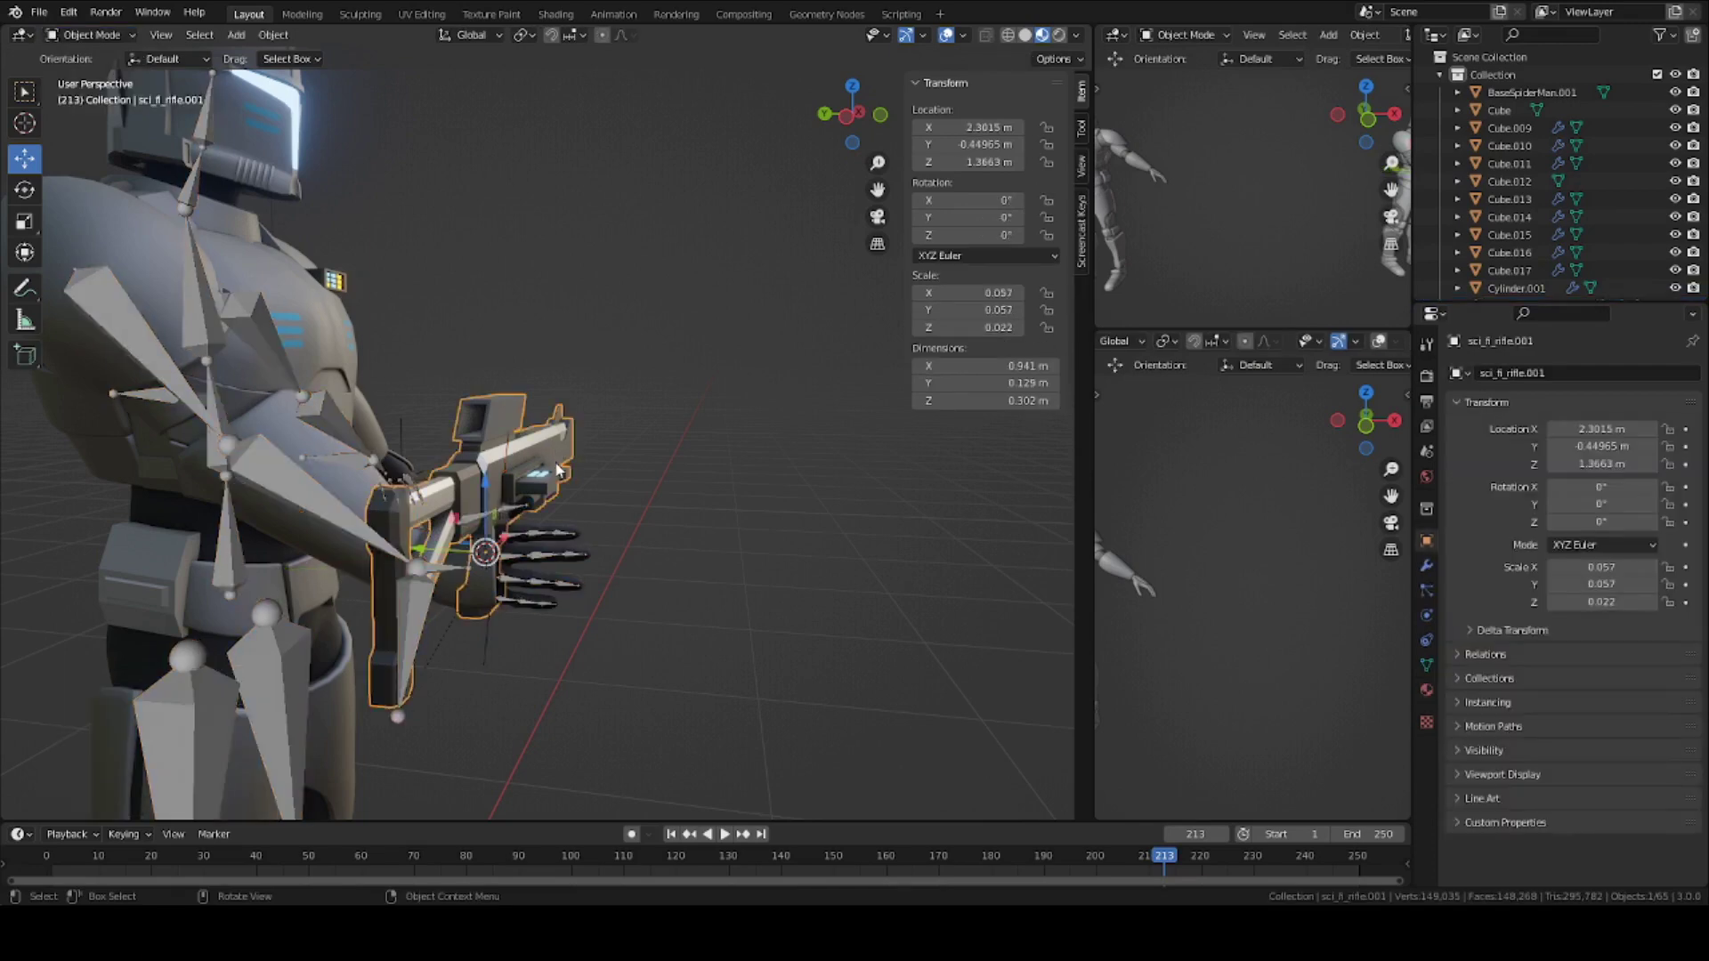
scroll(579, 468, "down", 3)
scroll(578, 468, "up", 4)
middle_click_drag(579, 468, 578, 530)
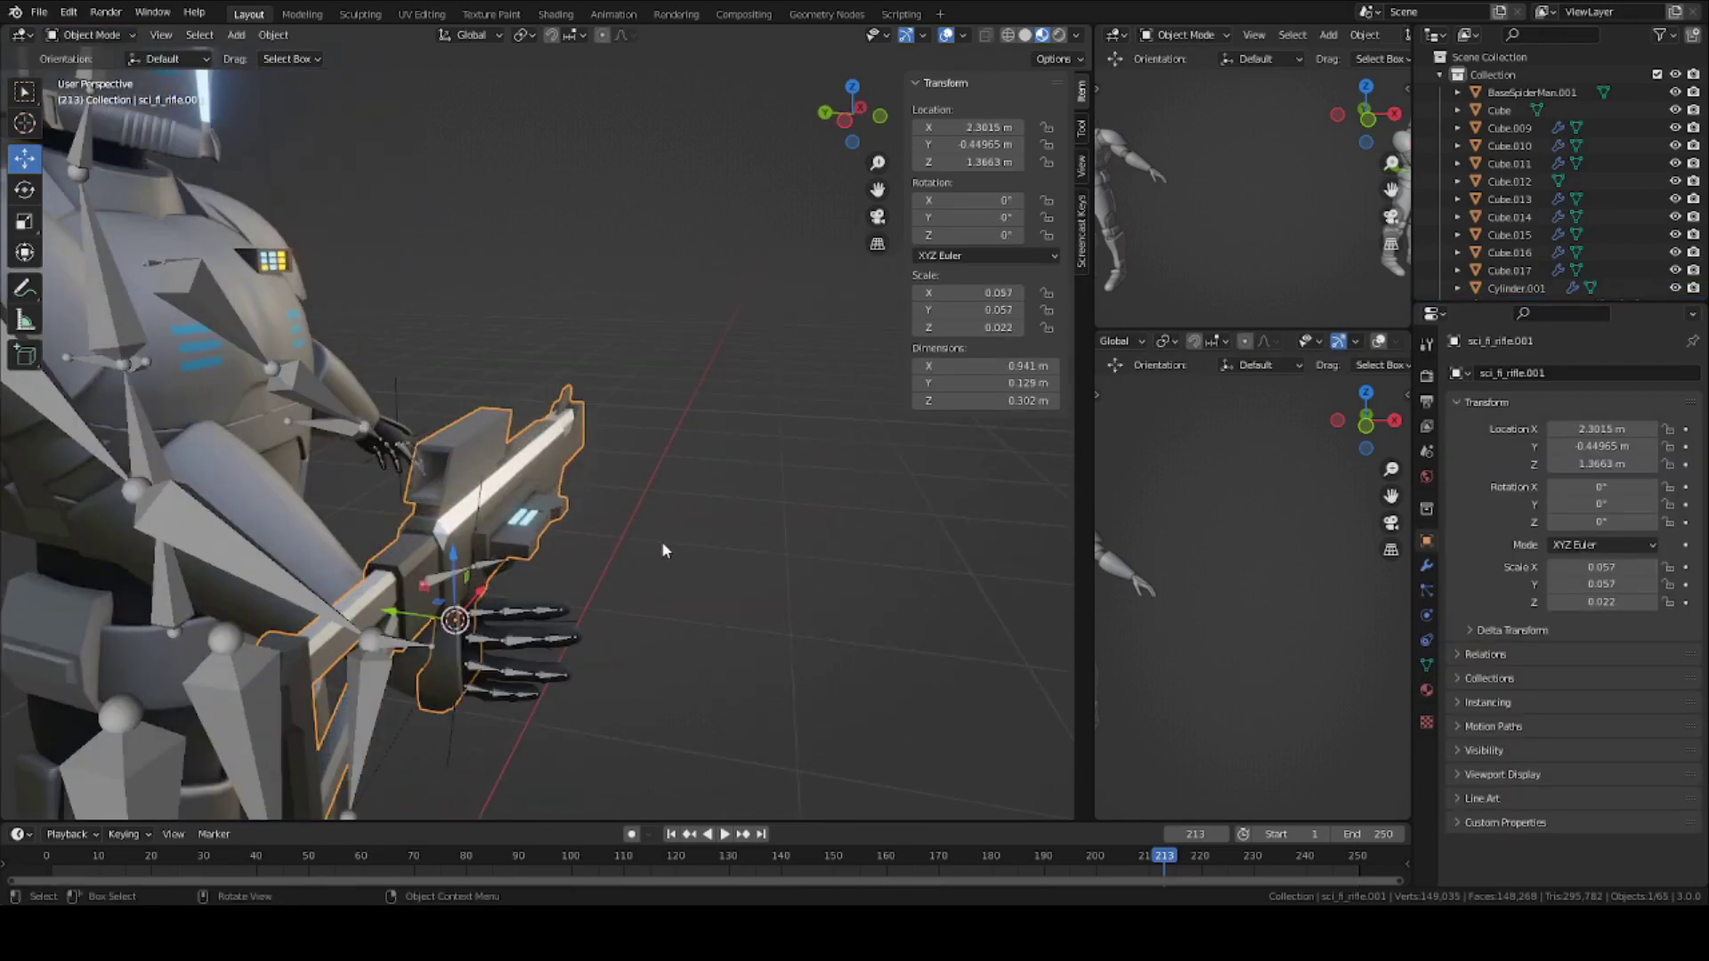
Try rotating the rifle 90° about the global Z axis.
type("rz90")
key("Return")
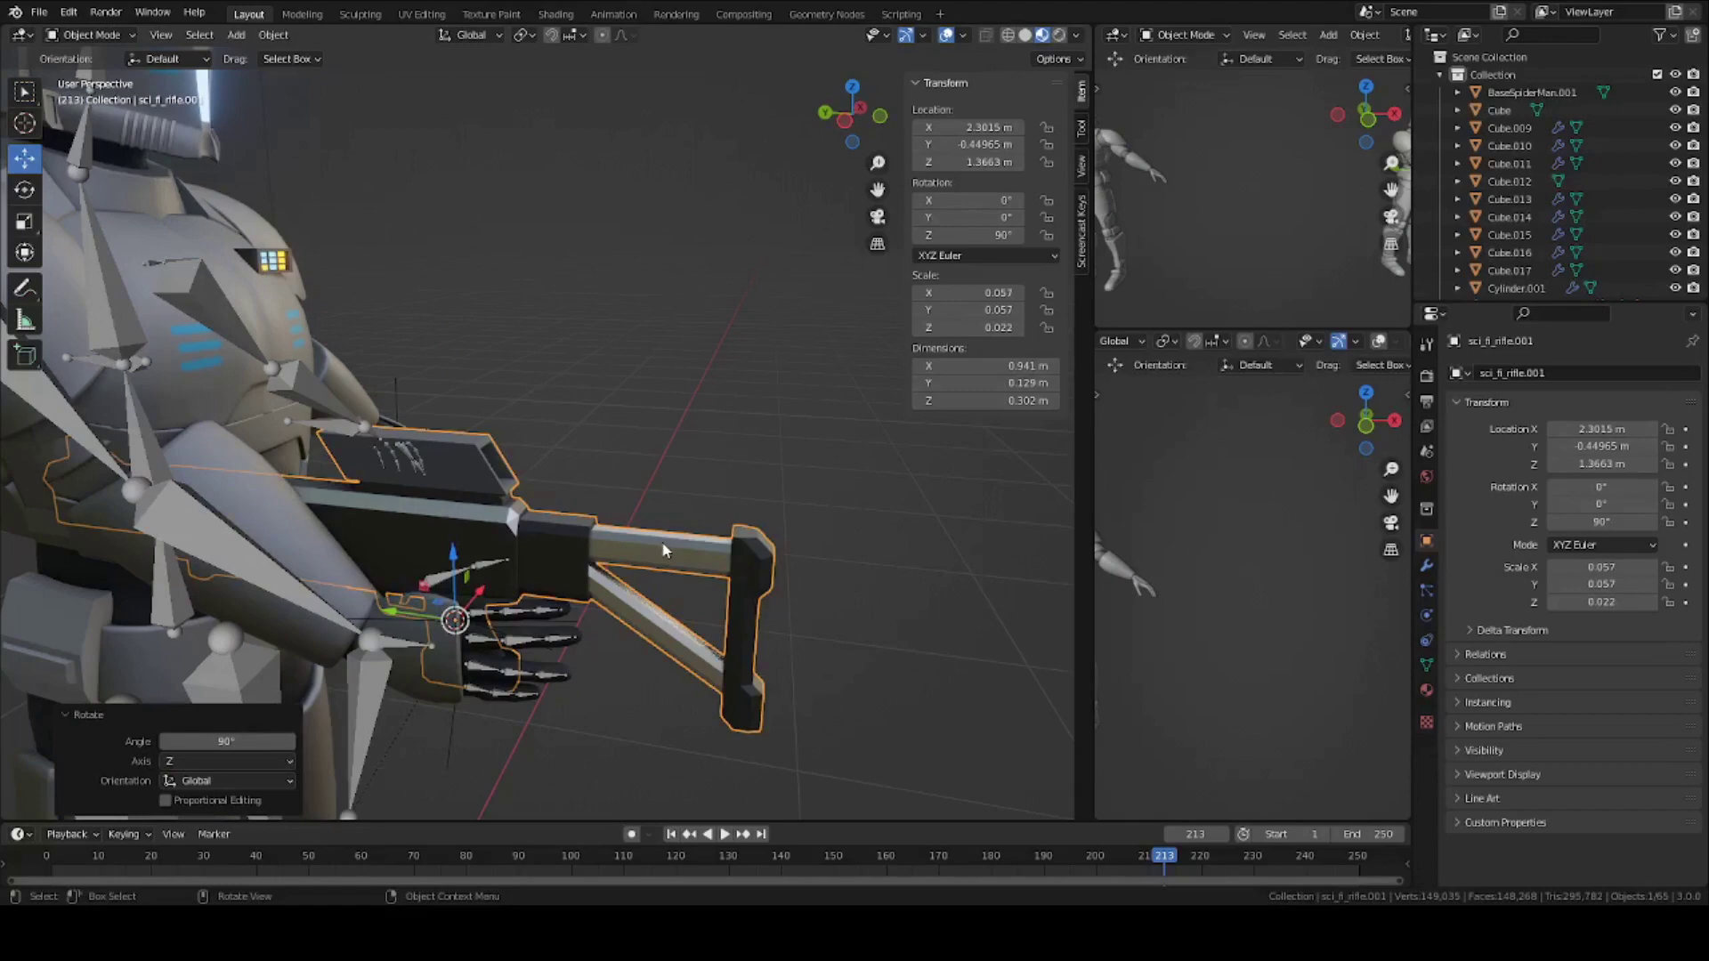
key("ctrl+z")
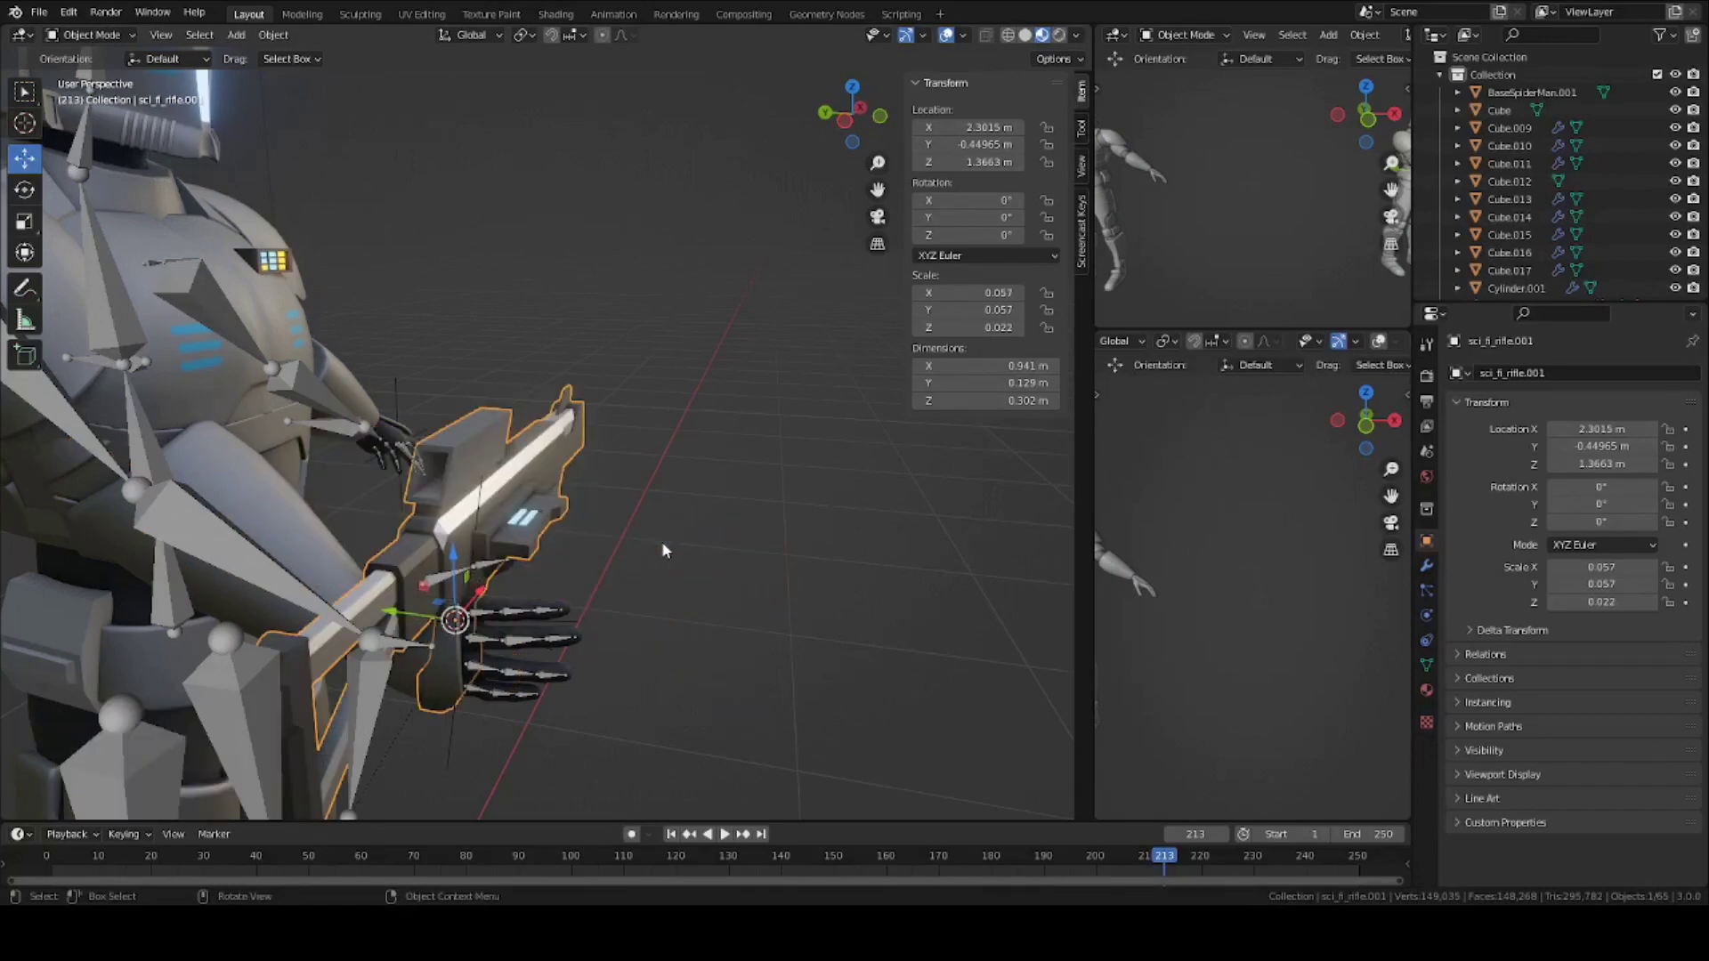
type("rz-")
key("Escape")
Rotate the rifle -90° about the global Z axis so its barrel points forward.
key("r")
key("z")
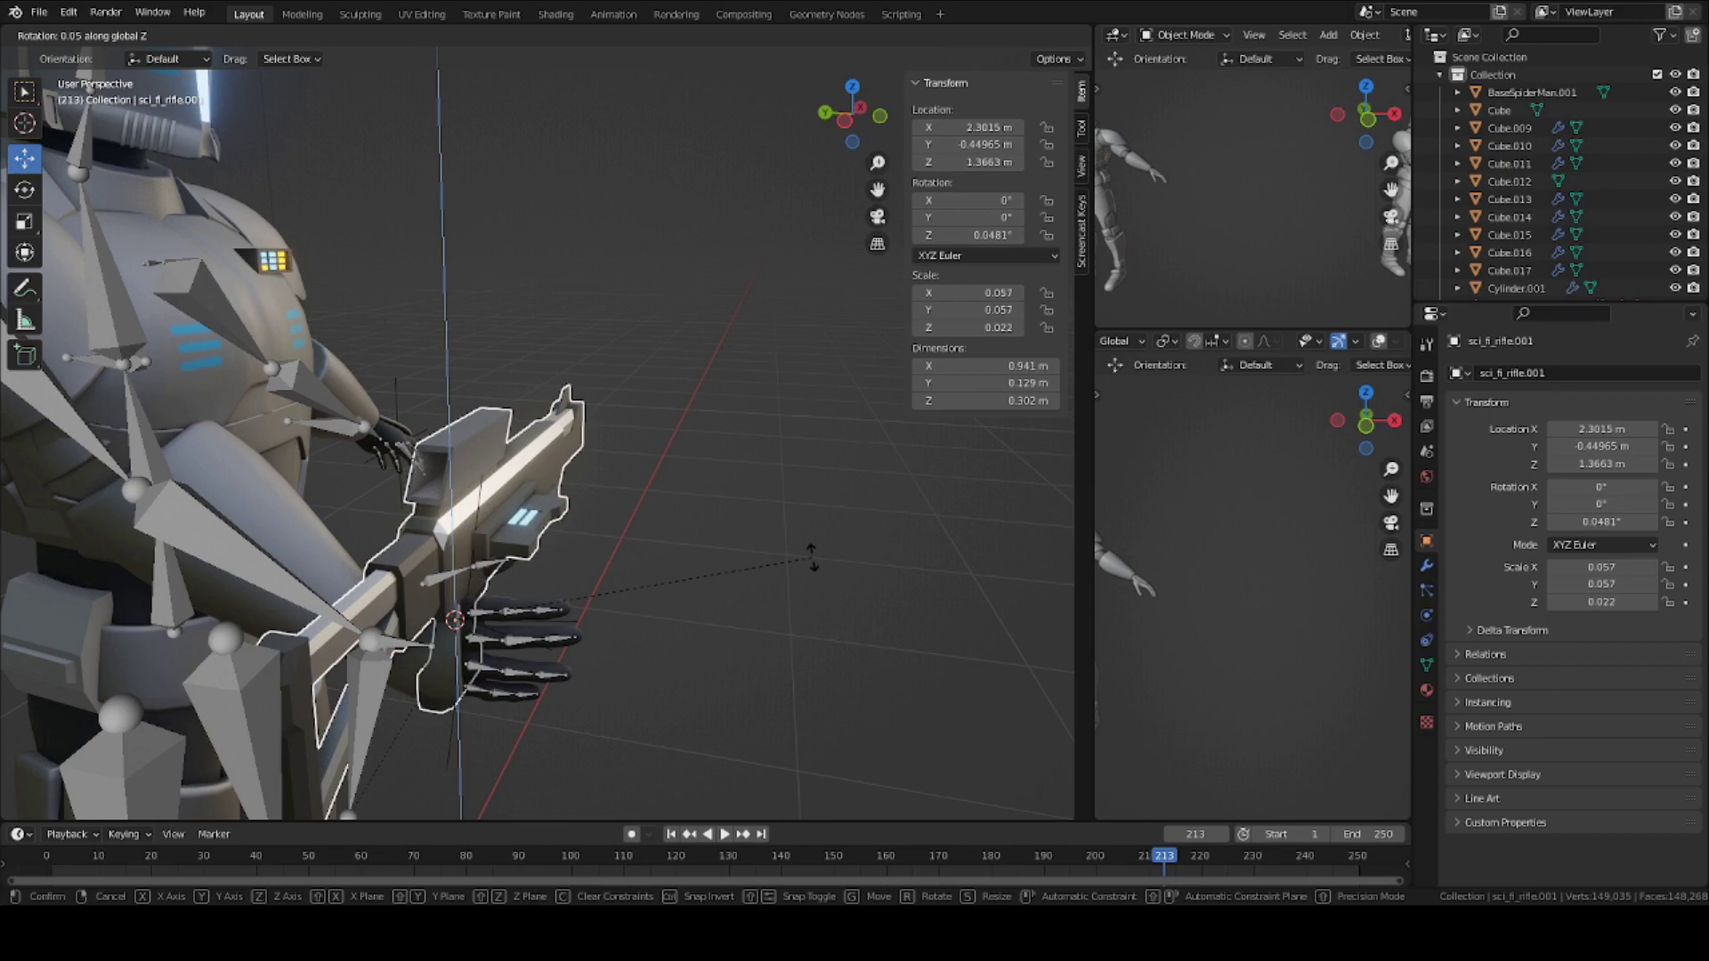
type("-90")
key("Return")
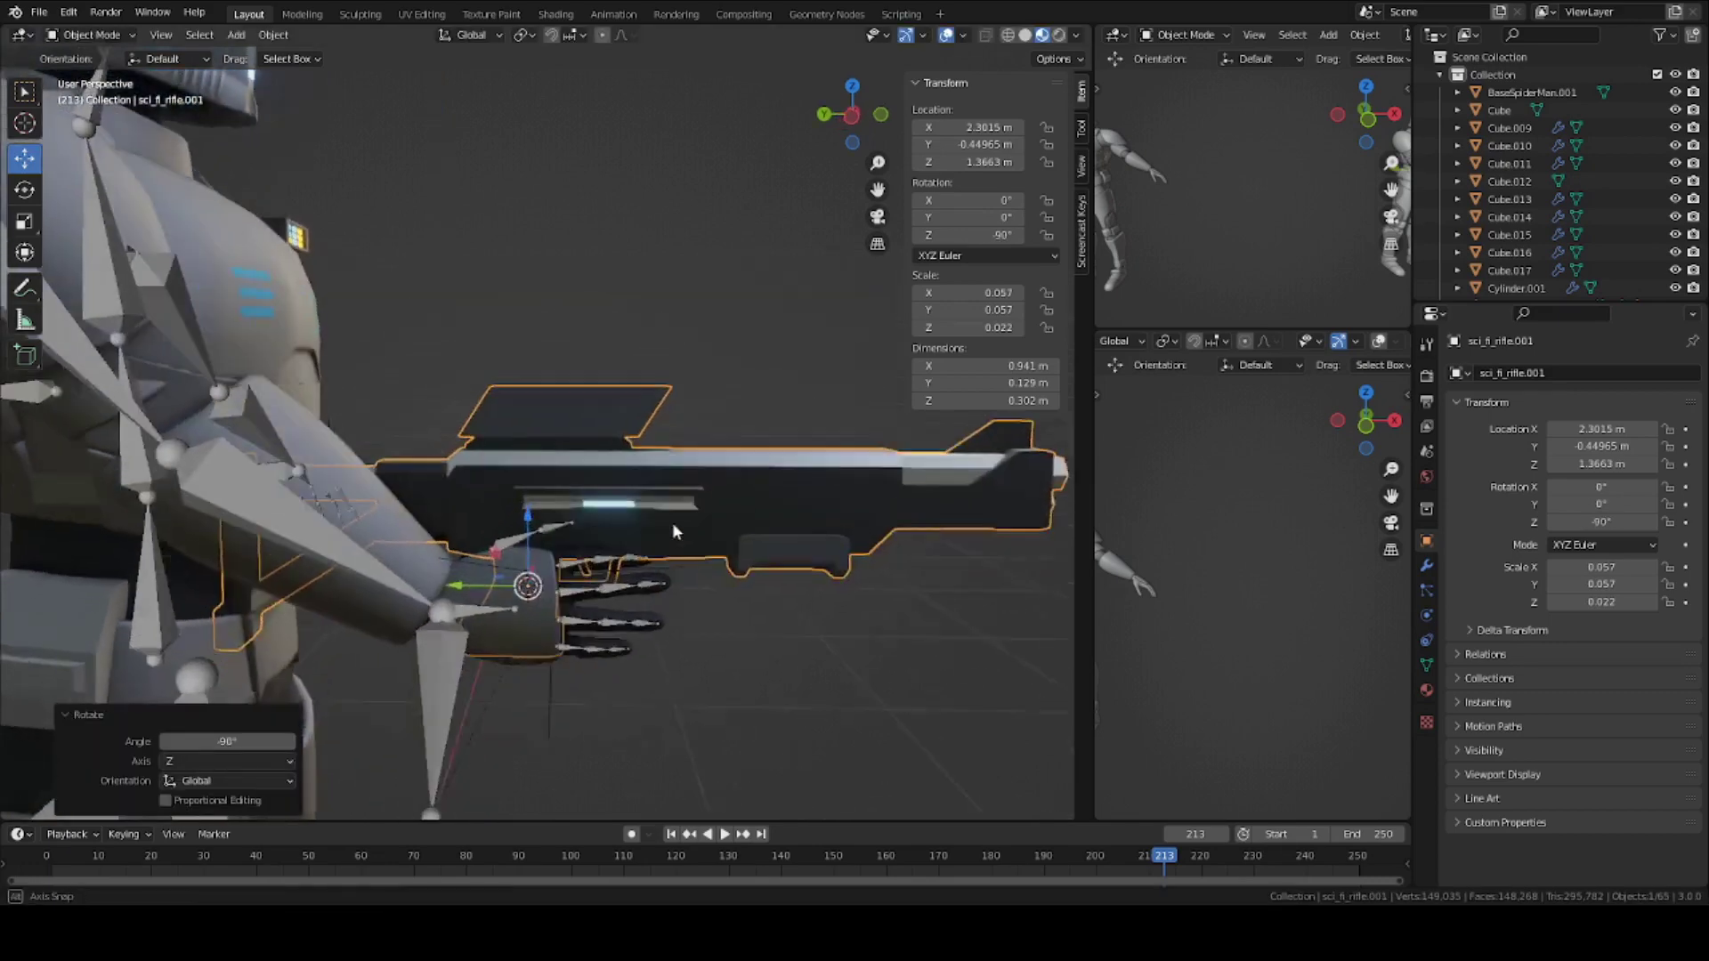
Move the rifle along the X, Z and Y axes to fit its grip against the right palm.
scroll(674, 531, "up", 4)
middle_click_drag(580, 628, 536, 471)
key("g")
key("x")
left_click(634, 572)
key("g")
key("z")
left_click(588, 573)
key("g")
key("y")
left_click(595, 557)
Fine-tune the rifle's position in the hand, shifting it about -0.017 m along X and -0.013 m along Y.
scroll(424, 577, "down", 4)
key("g")
key("x")
left_click(695, 485)
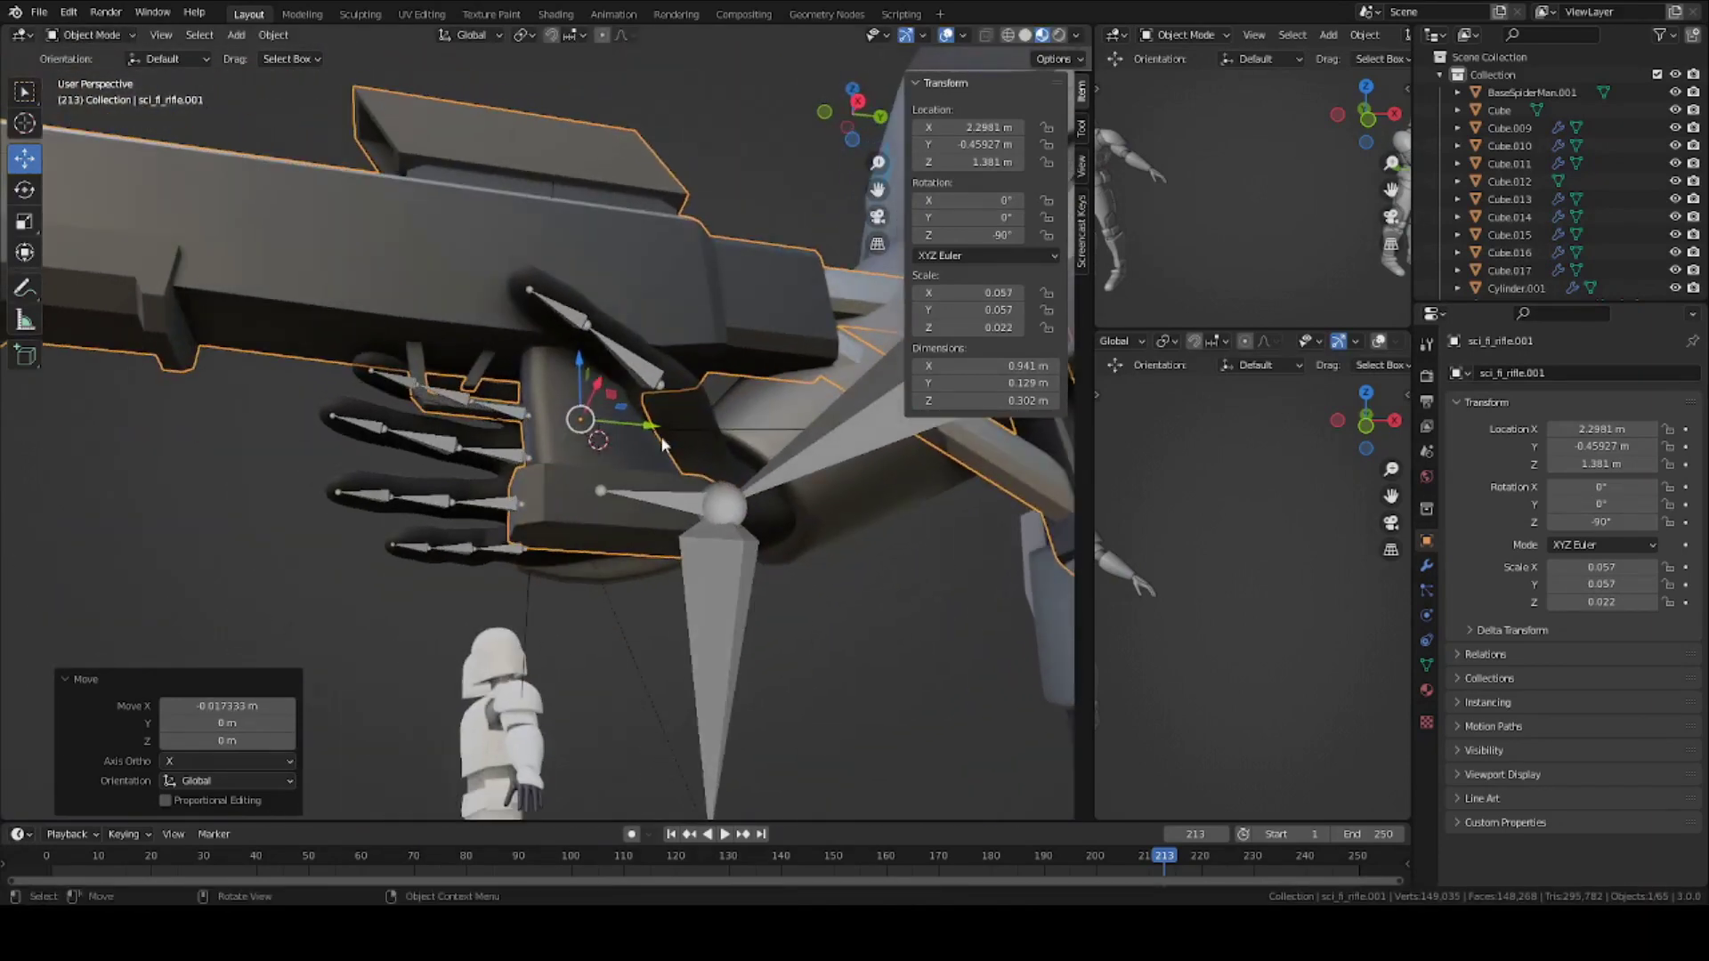
left_click_drag(659, 440, 636, 435)
middle_click_drag(633, 387, 630, 338)
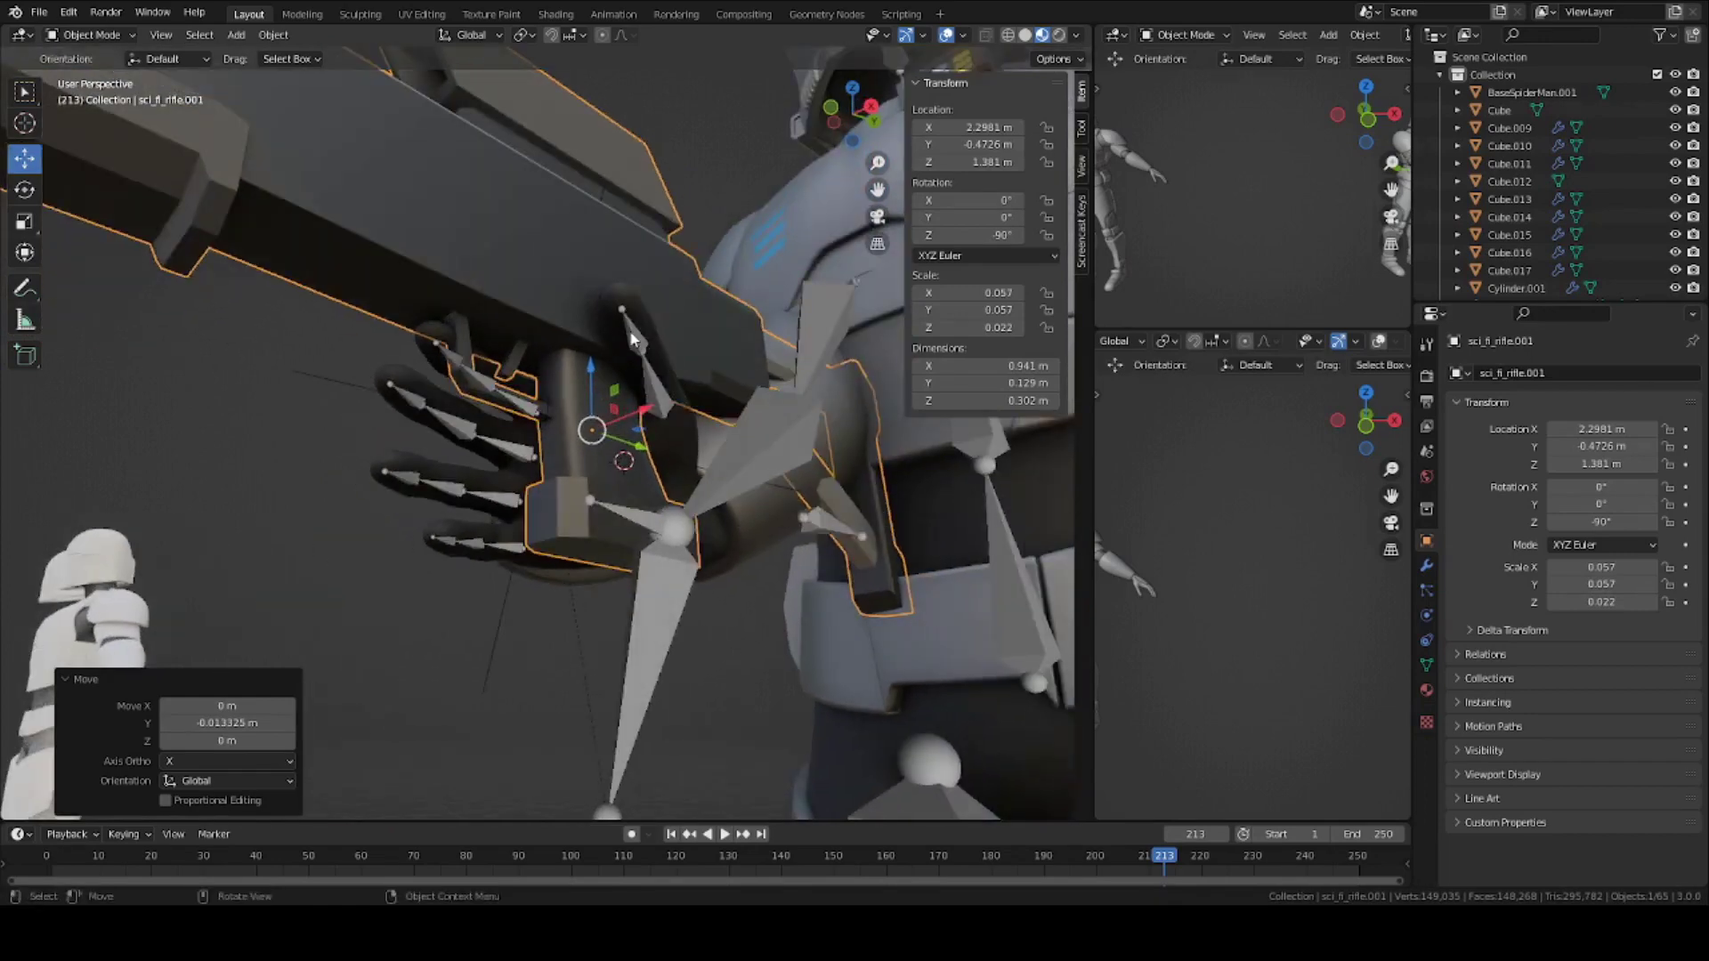
Select the character's armature and switch it to Pose Mode for posing the right hand.
middle_click_drag(448, 371, 625, 506)
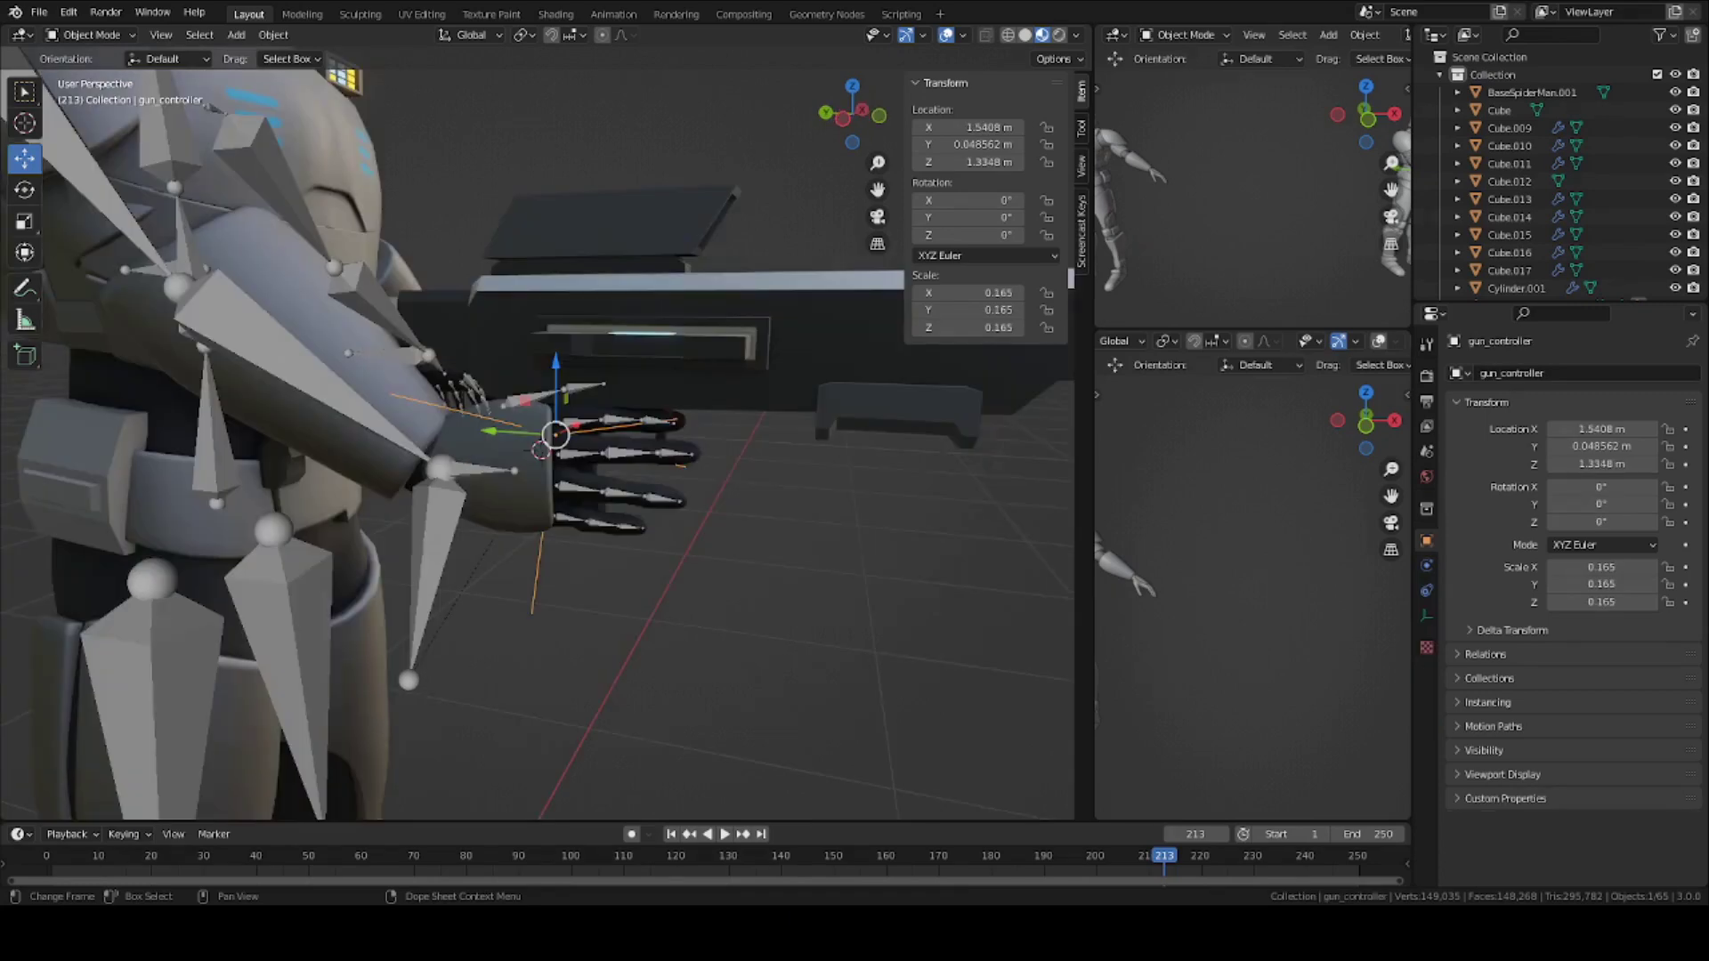
scroll(649, 445, "up", 2)
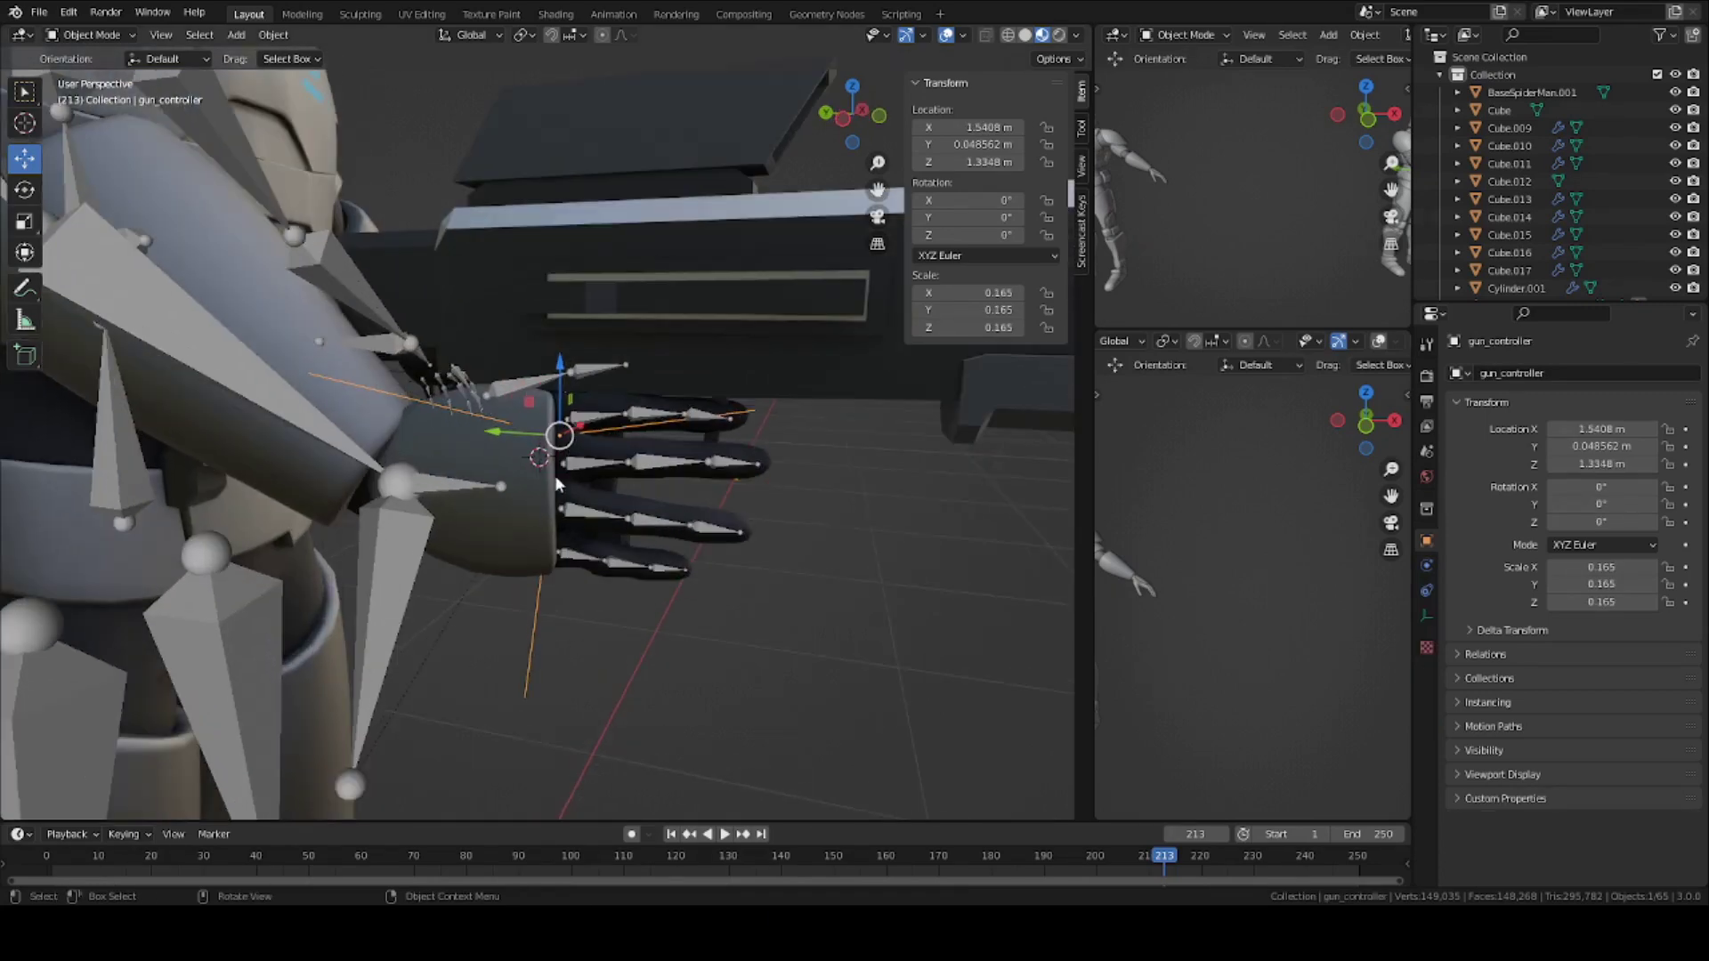
left_click(577, 473)
left_click(90, 35)
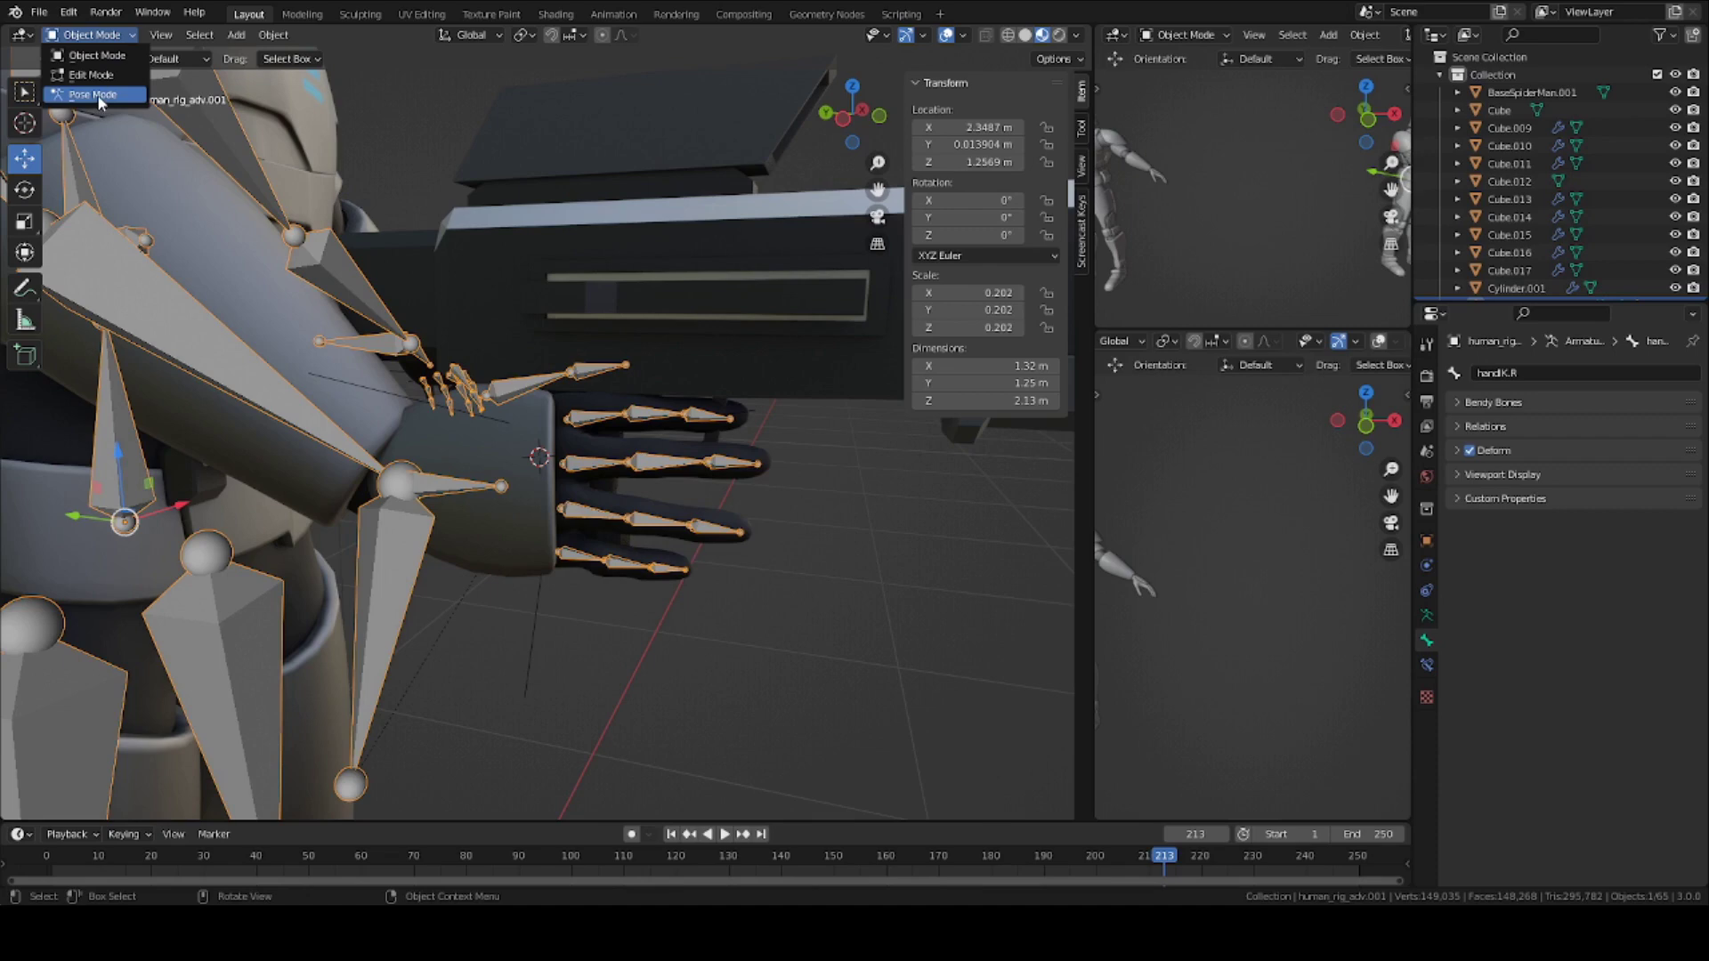
left_click(99, 100)
middle_click_drag(485, 378, 553, 401)
left_click(583, 408)
Select all bones of the four right-hand fingers, excluding the thumb, and set the transform pivot to Individual Origins.
middle_click_drag(739, 454, 577, 384)
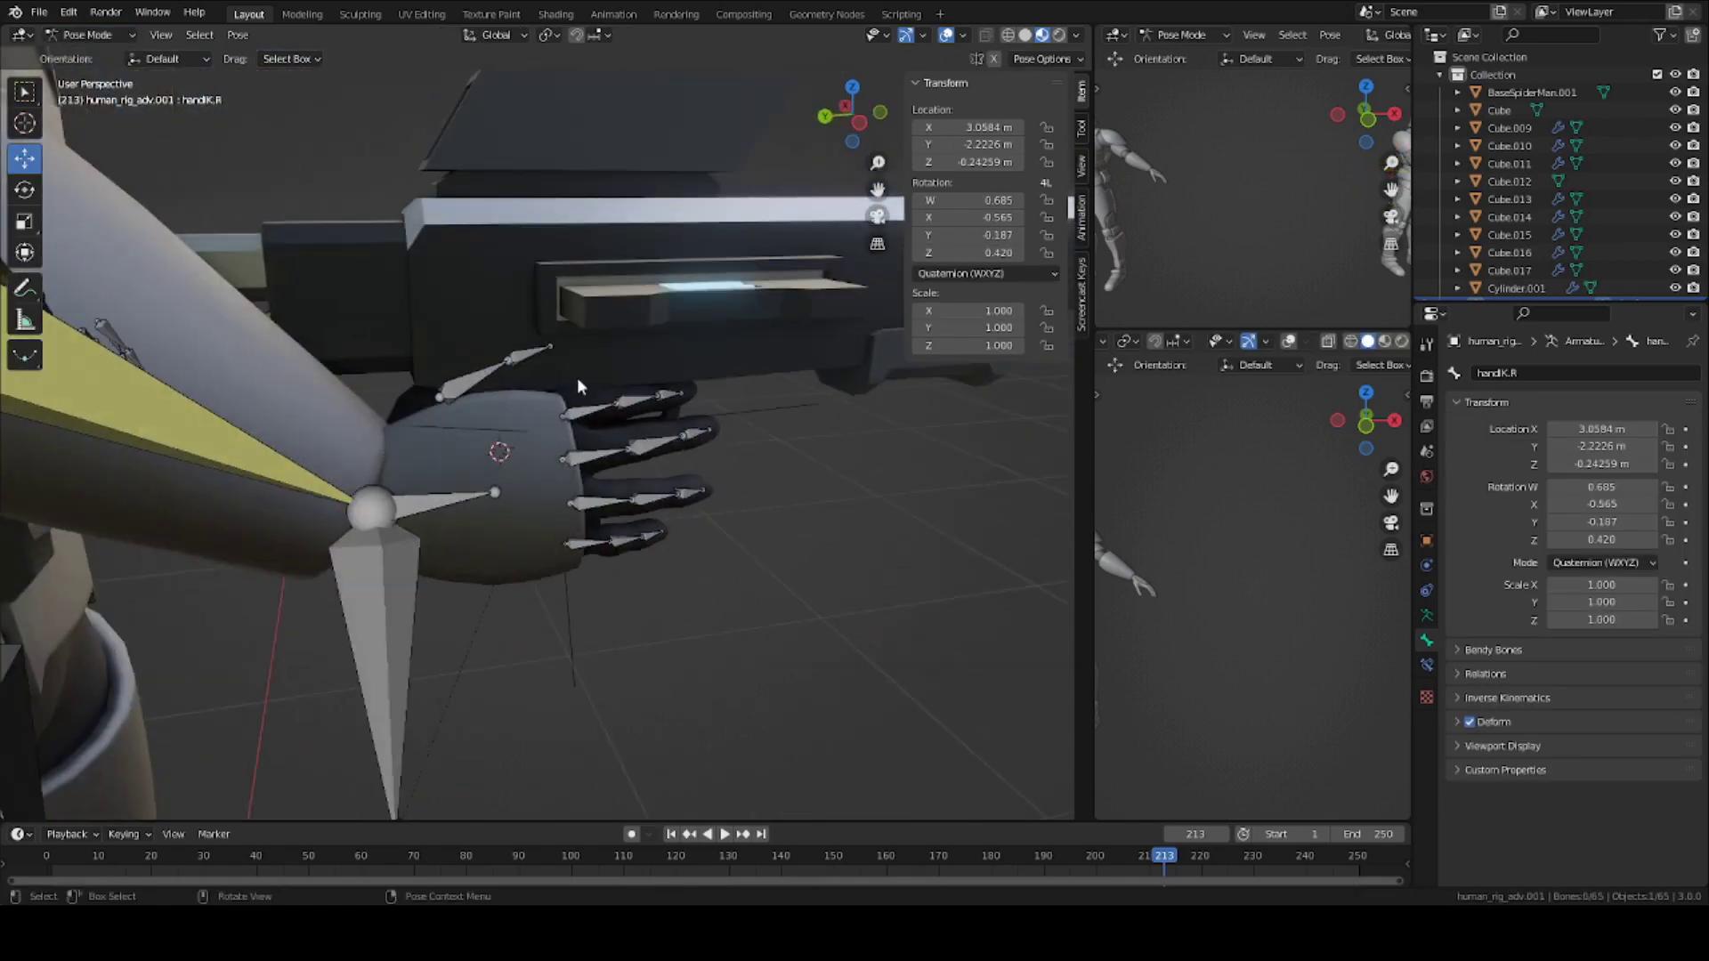
left_click_drag(576, 377, 705, 591)
left_click(546, 36)
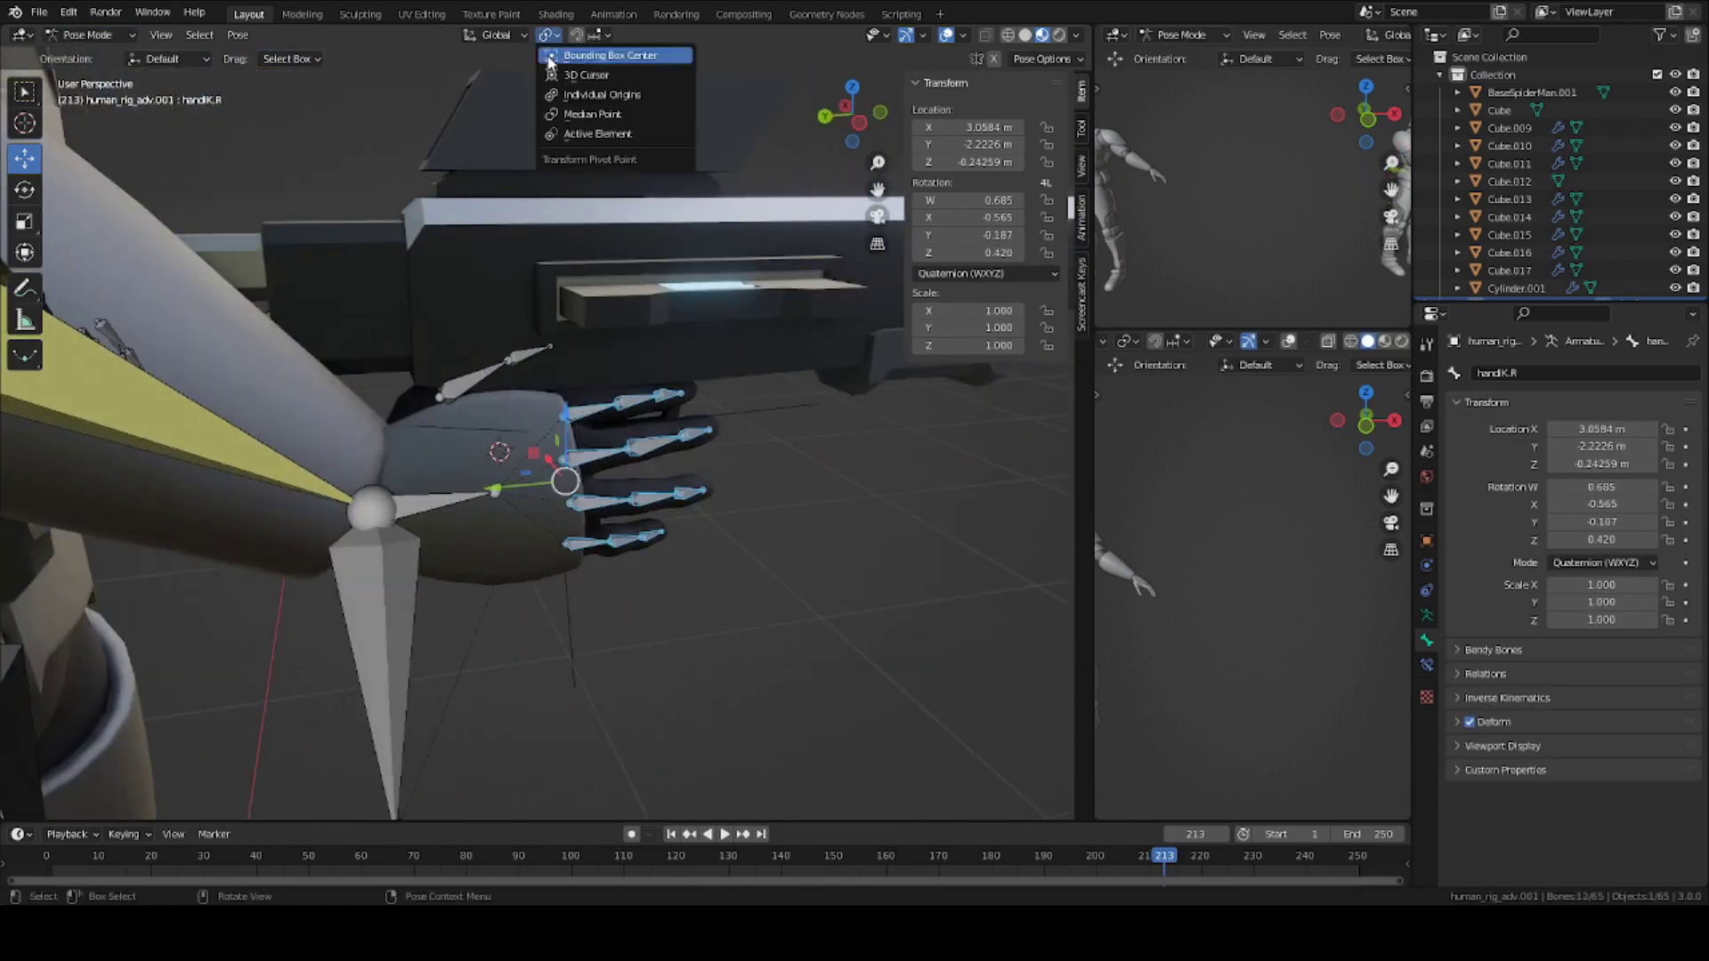
left_click(592, 96)
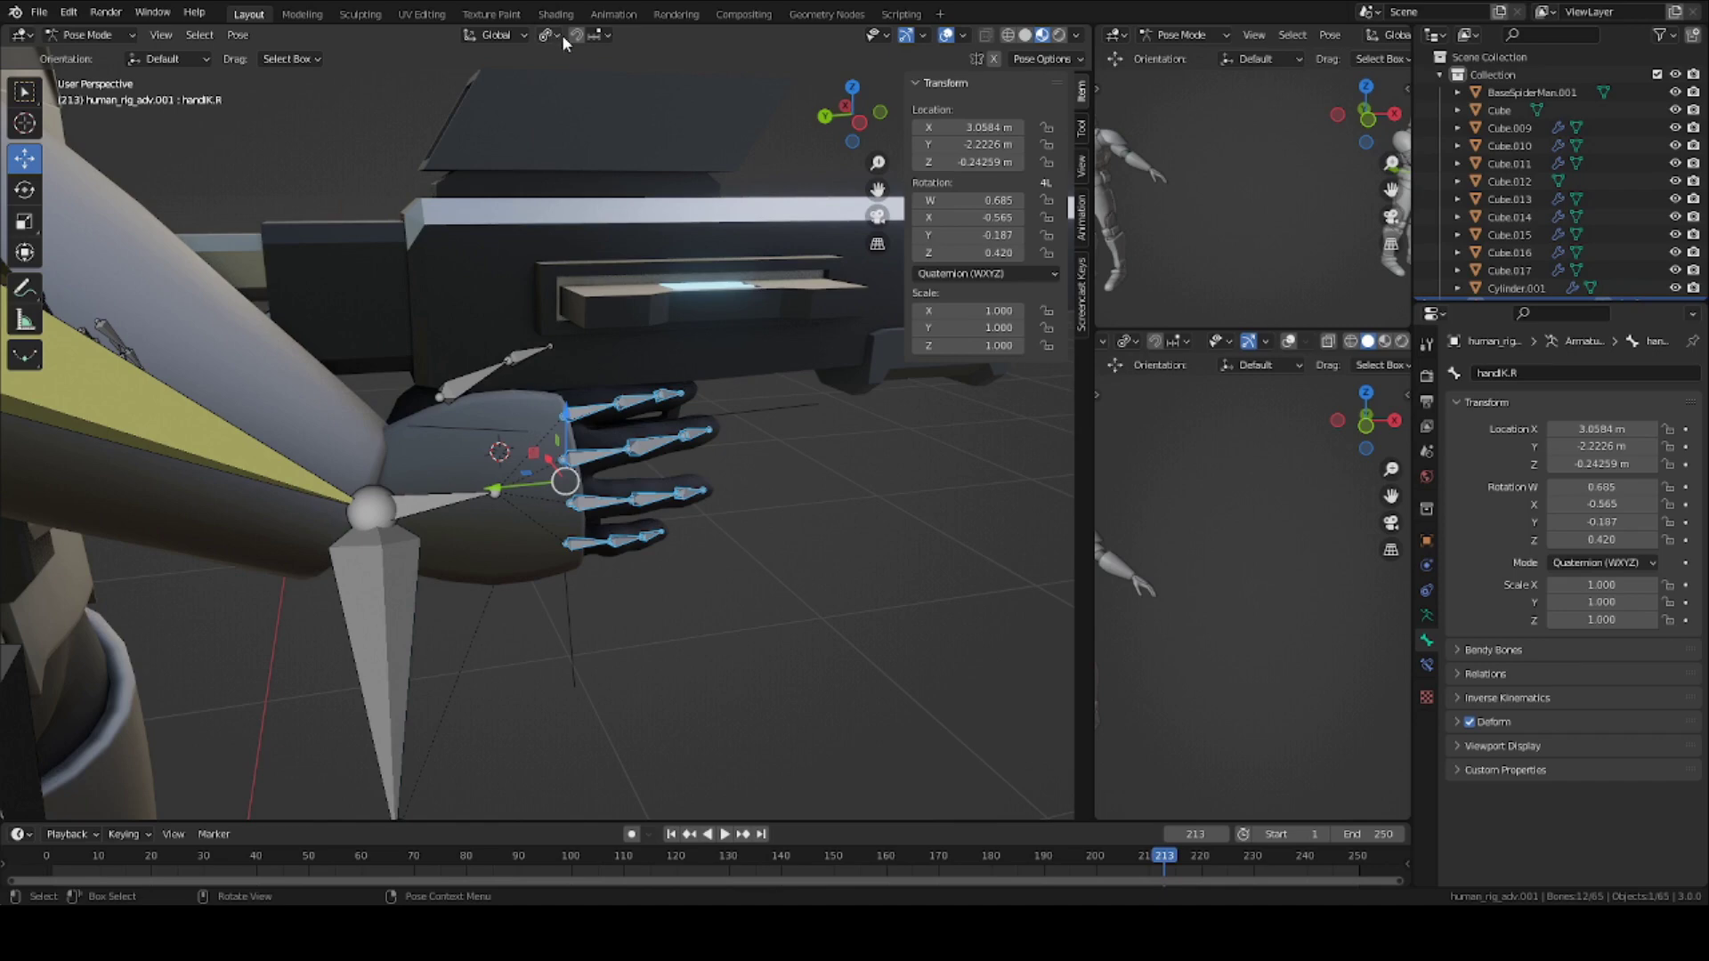
Curl the selected finger bones around the rifle grip by rotating them about their local X axes, then adjust with a free rotation.
middle_click_drag(712, 289, 920, 419)
key("r")
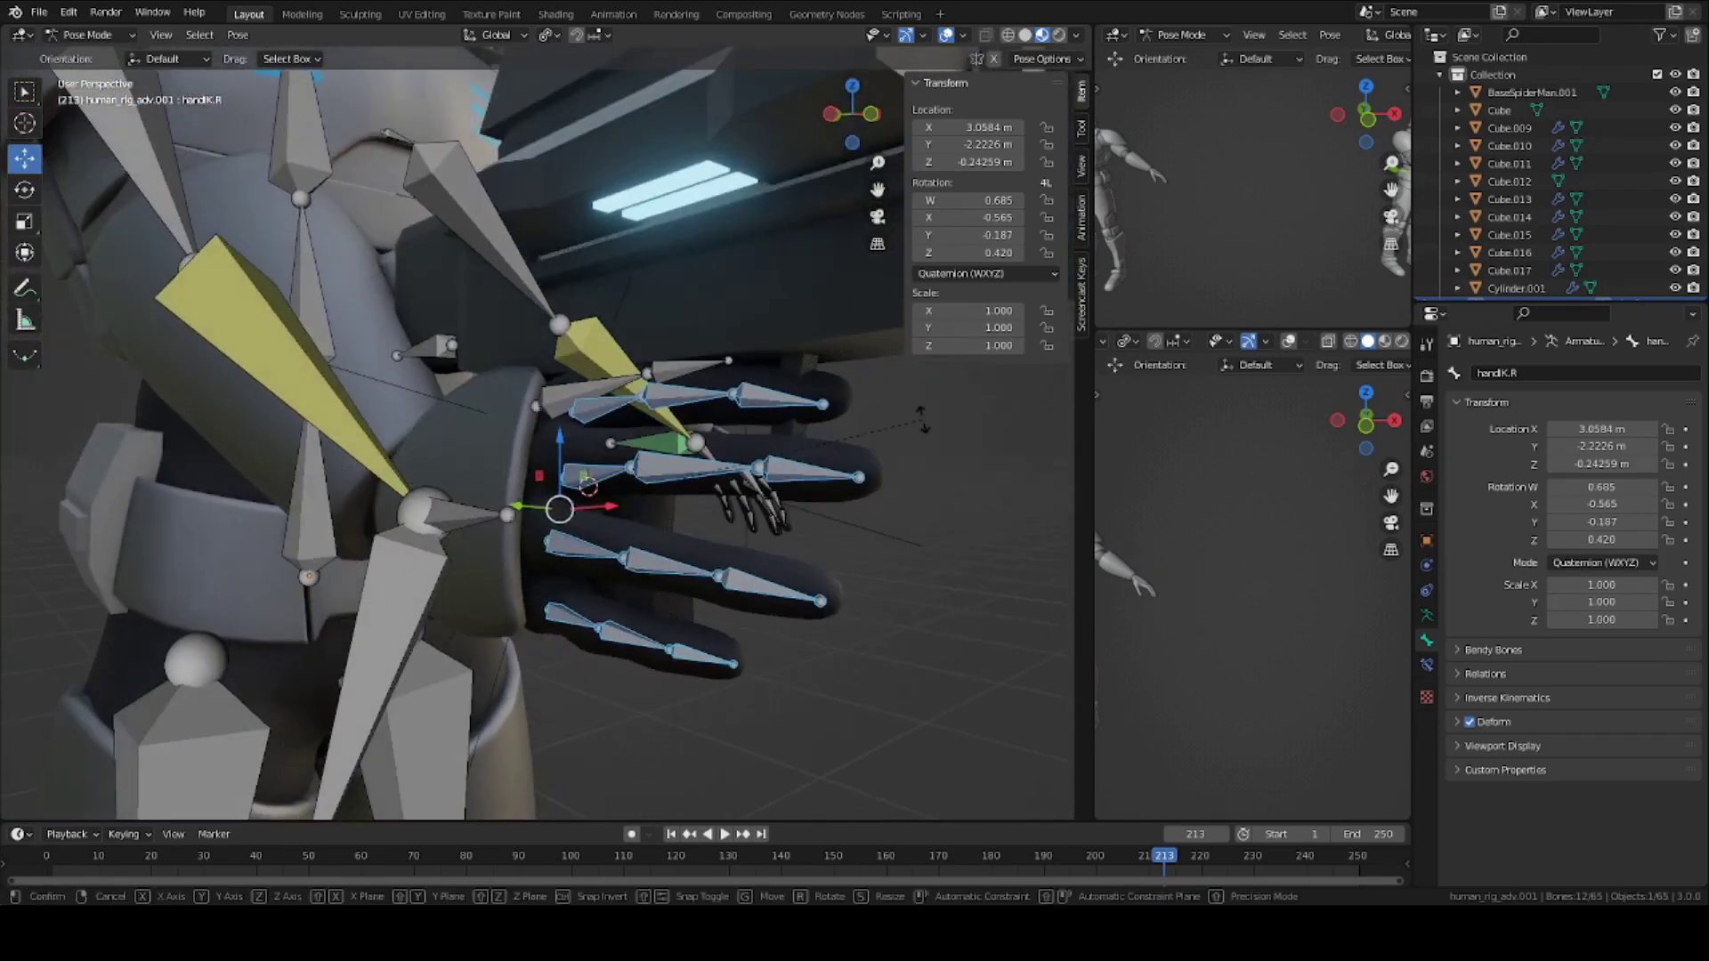
key("x")
key("x")
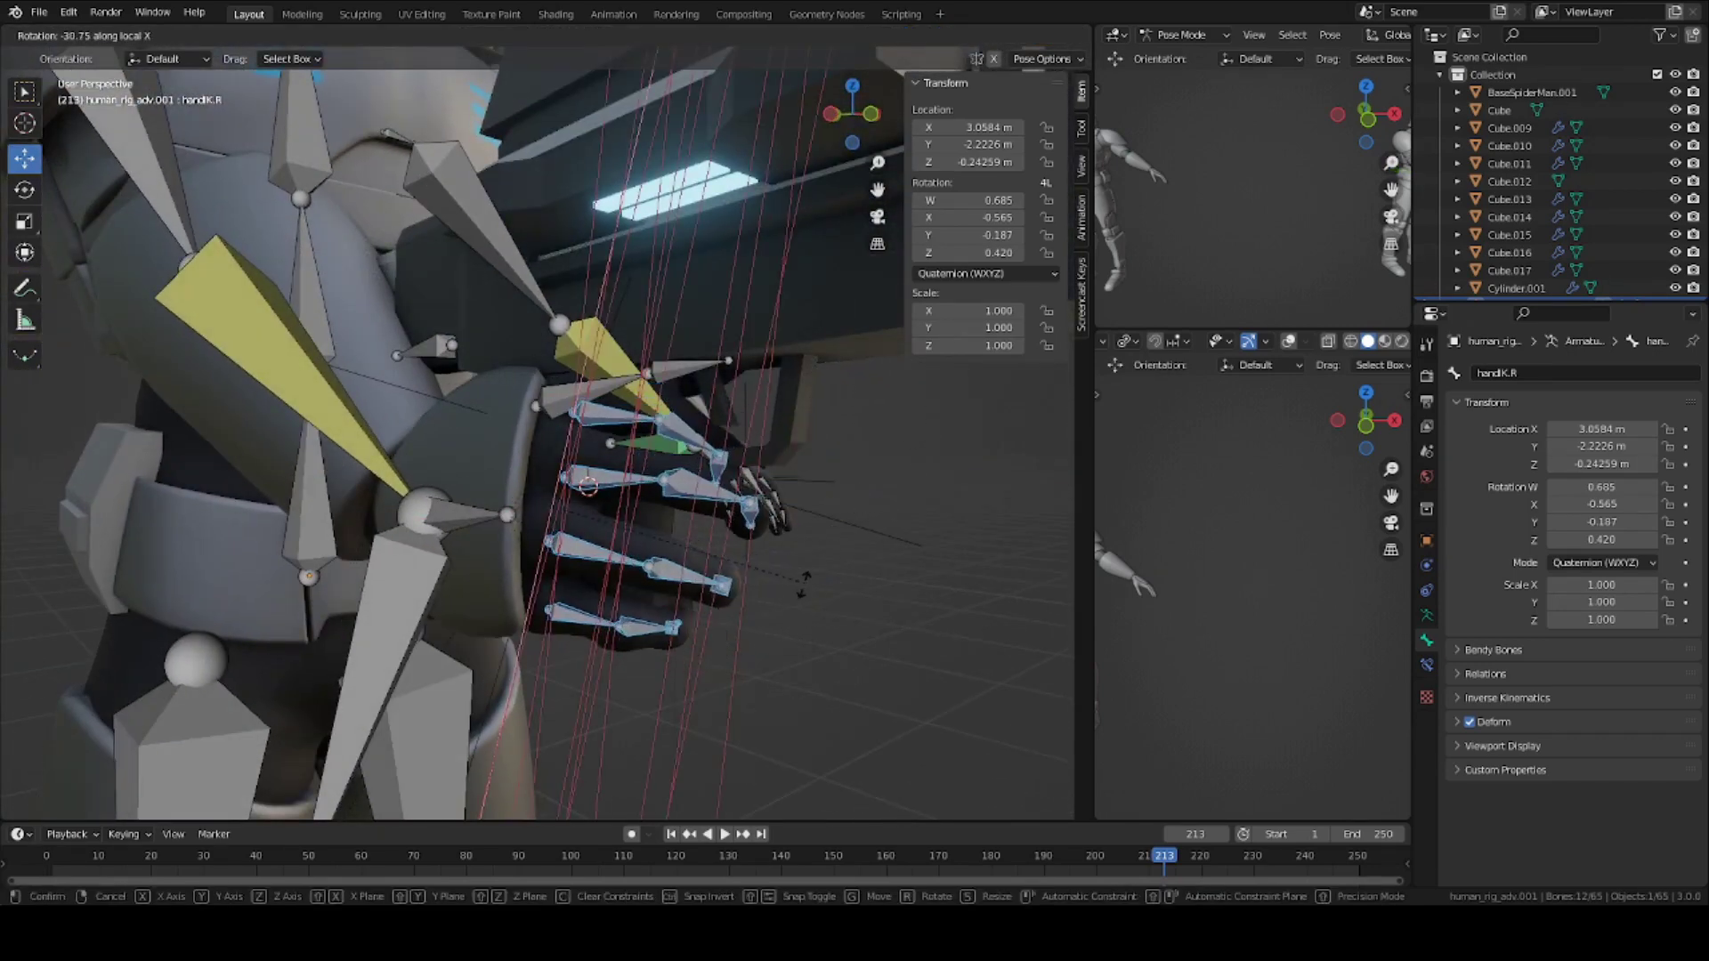
left_click(743, 595)
middle_click_drag(744, 594, 846, 516)
key("r")
left_click(777, 494)
Rotate the right index finger's base bone freely and straighten its middle bone index2.R about the local X axis.
left_click(588, 418)
key("r")
left_click(633, 397)
middle_click_drag(634, 397, 854, 431)
left_click(696, 399)
key("r")
key("x")
key("x")
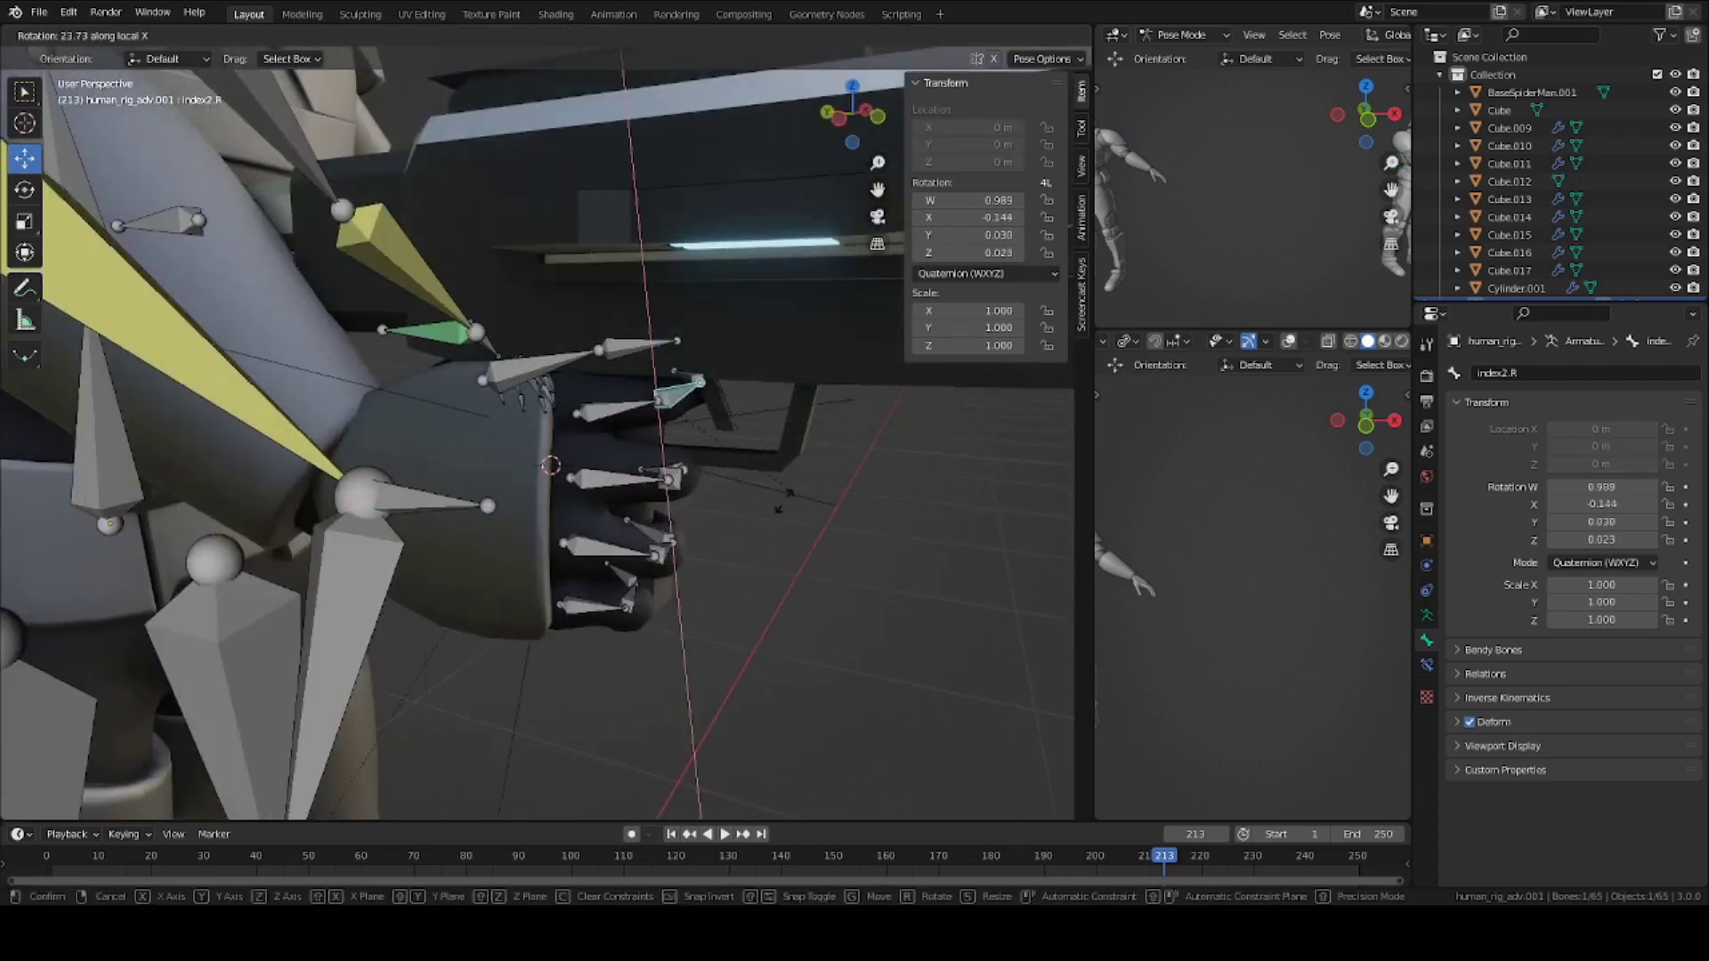
left_click(675, 549)
Rotate the right index fingertip bone index3.R about 8° around its local X axis.
left_click(753, 388)
key("r")
key("x")
key("x")
left_click(679, 427)
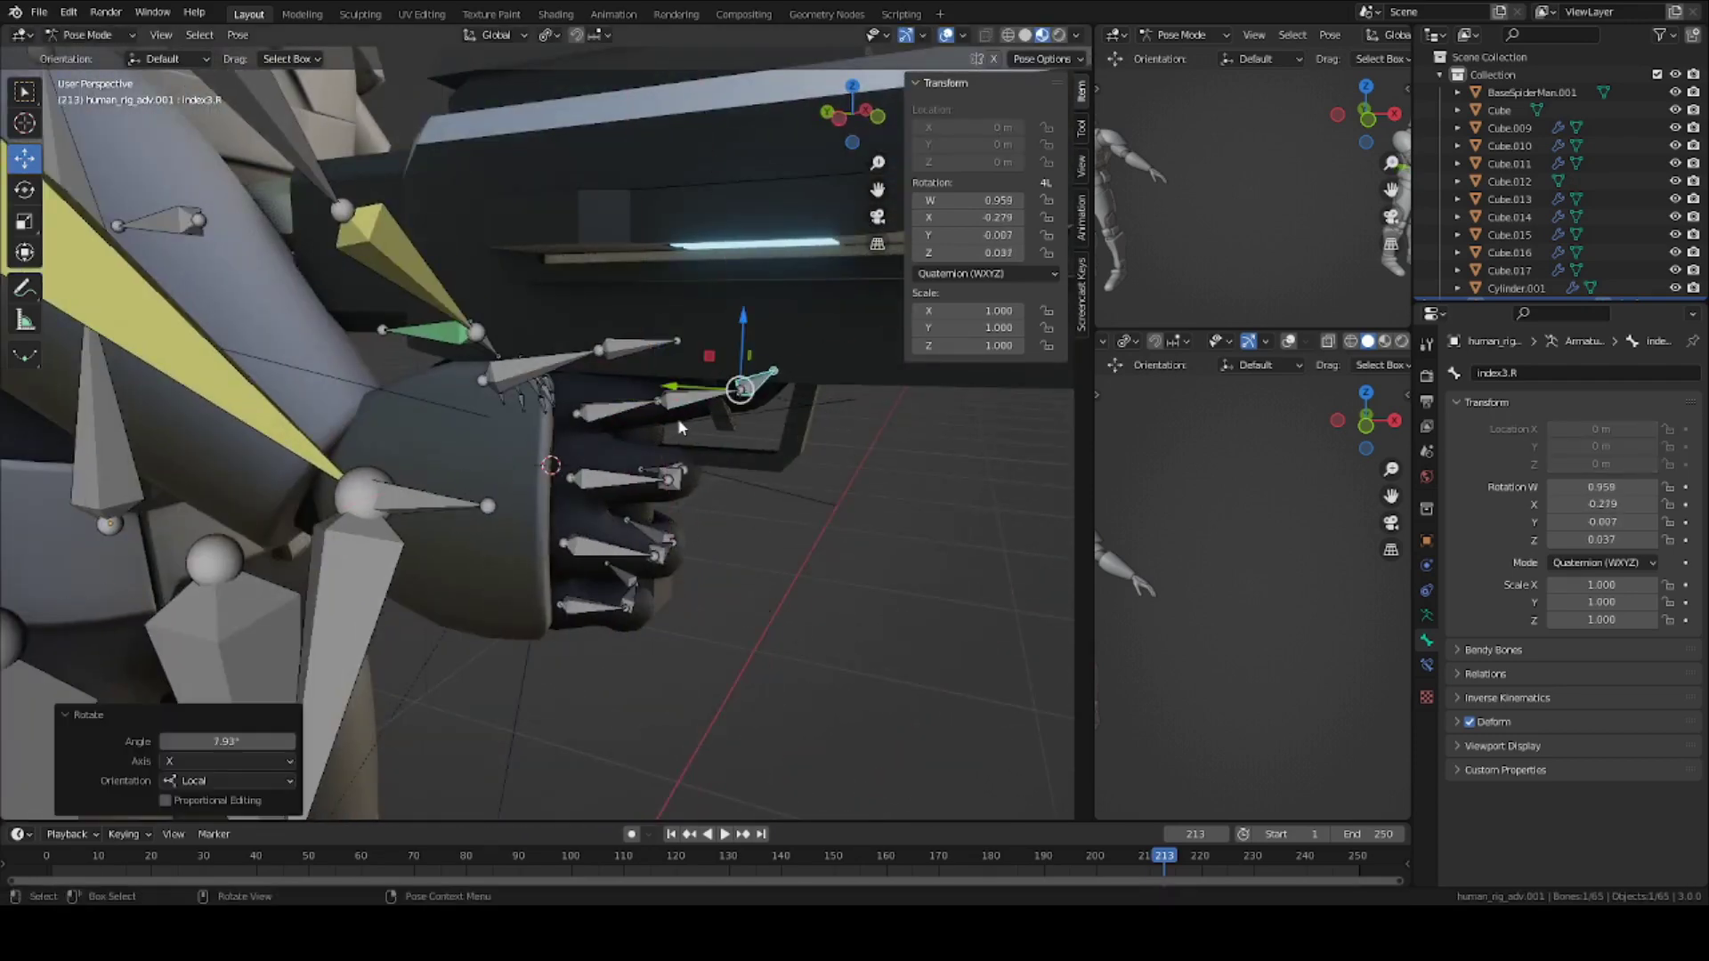
Rotate the base bone index1.R around its local X axis to extend the index finger toward the trigger.
left_click(650, 410)
key("r")
key("x")
key("x")
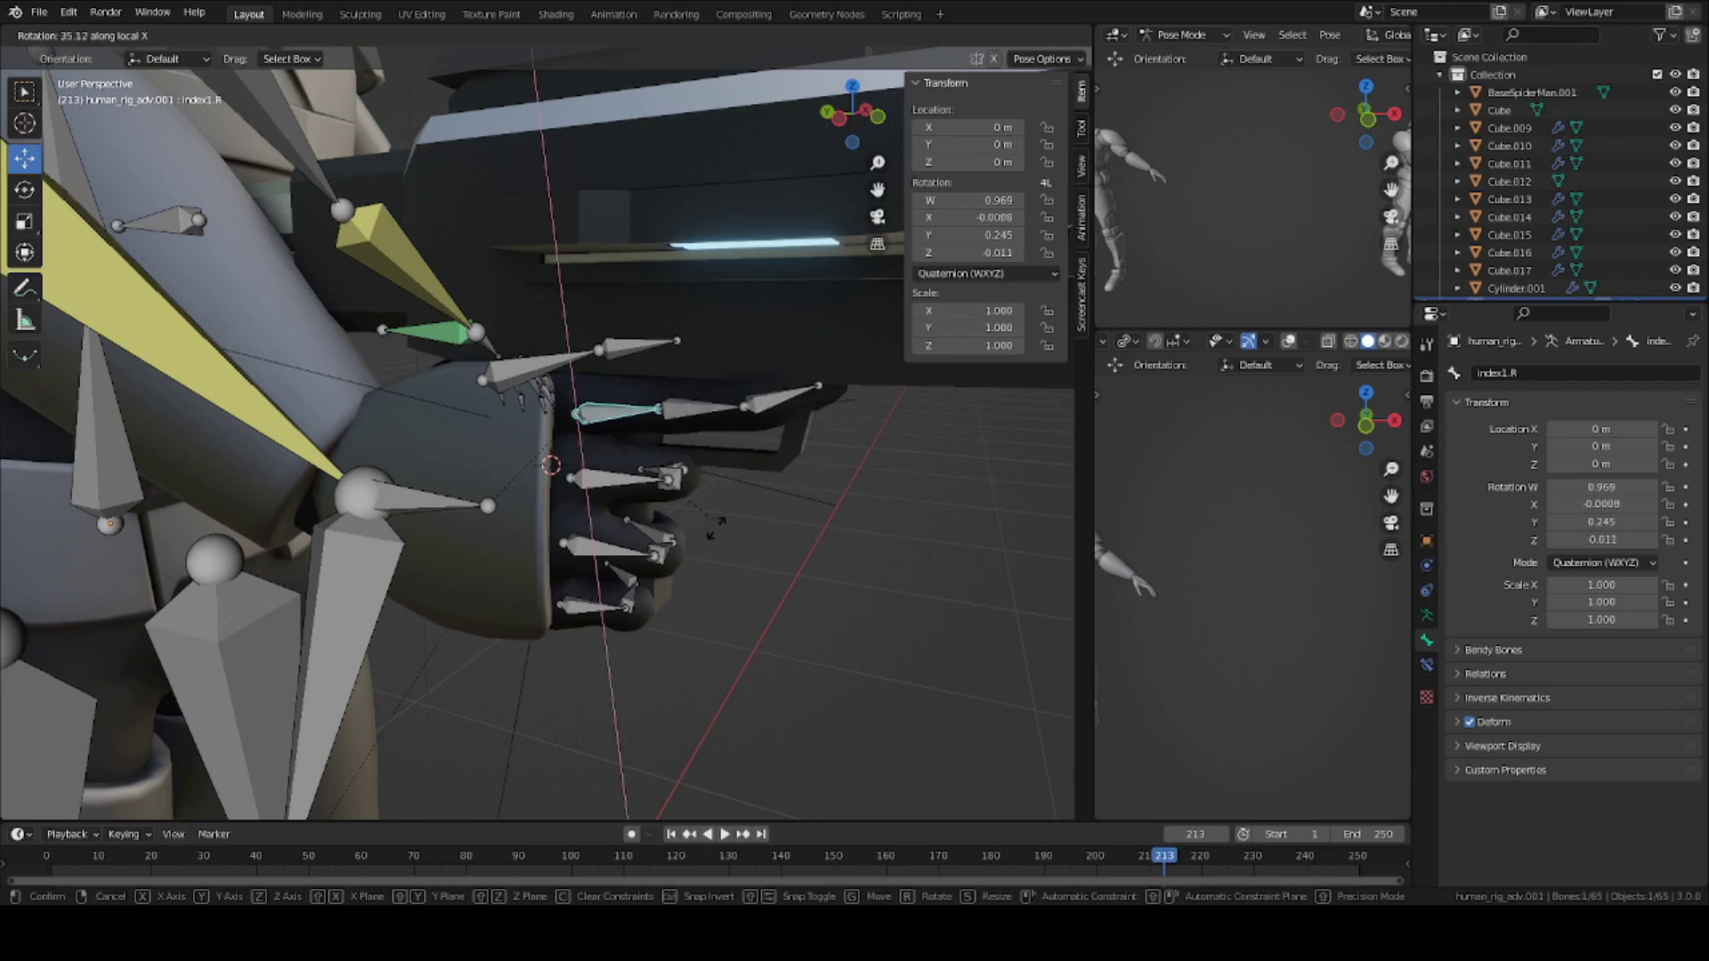
left_click(717, 441)
Bend the index finger's middle bone index2.R inward around its local X axis.
left_click(698, 410)
key("r")
key("x")
key("x")
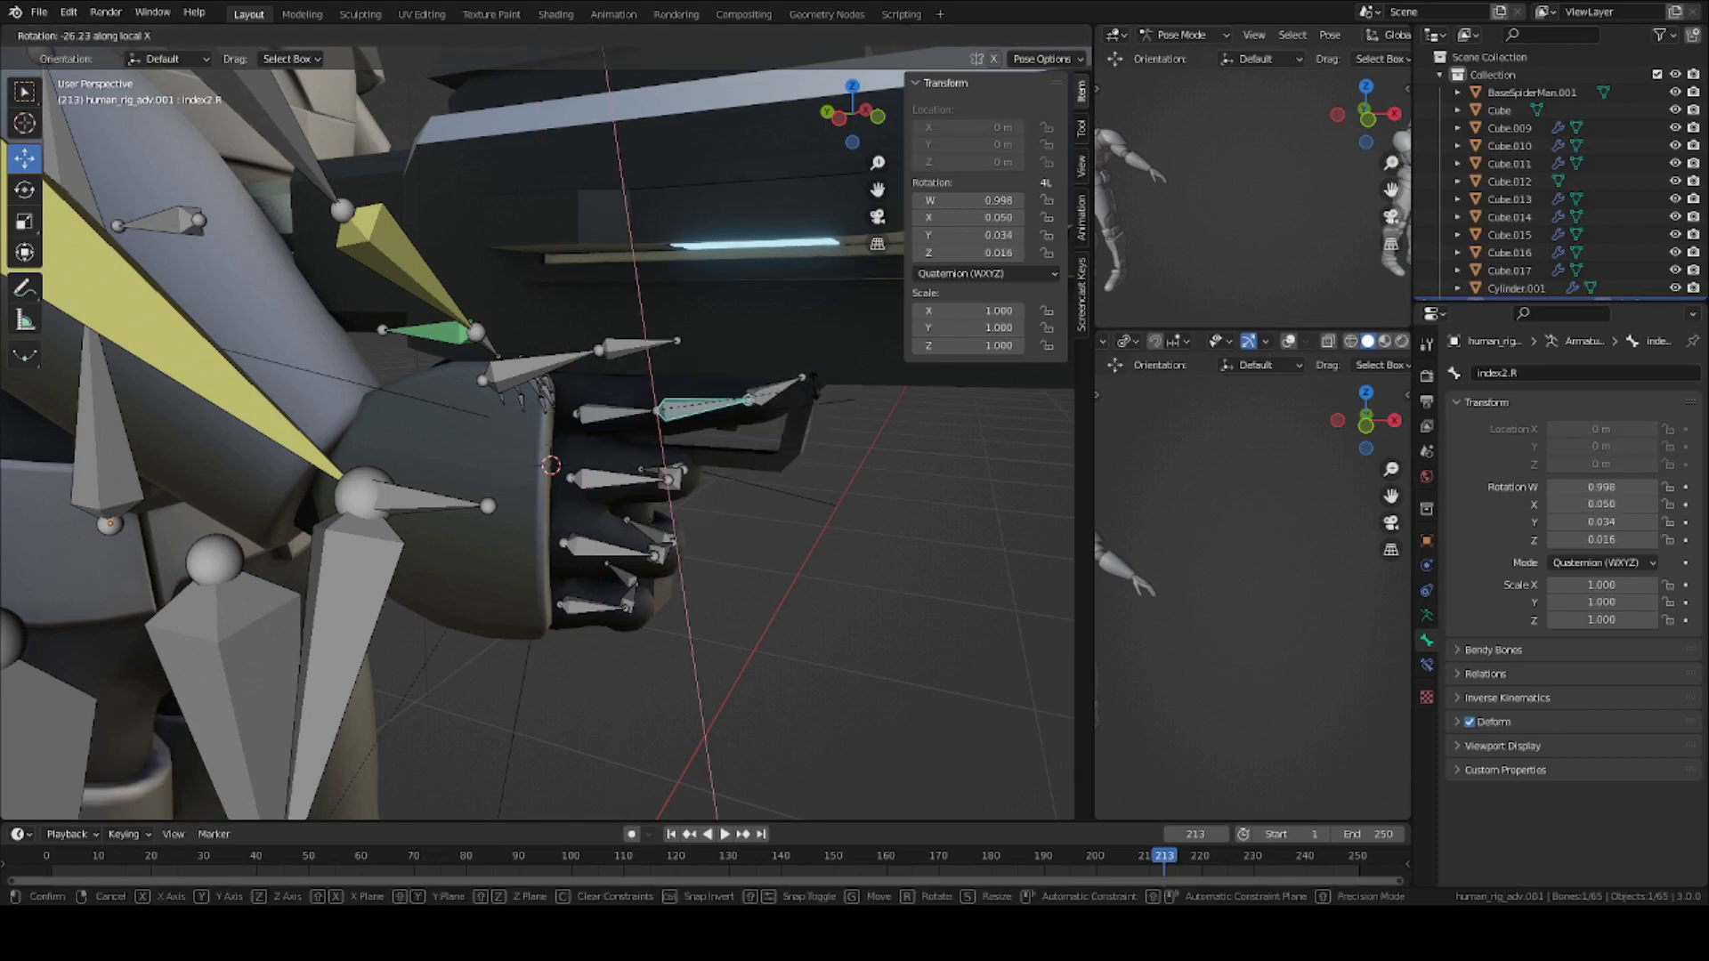
left_click(805, 360)
Rotate the fingertip bone index3.R freely to bring it toward the trigger.
left_click(774, 389)
middle_click_drag(774, 389, 712, 367)
key("r")
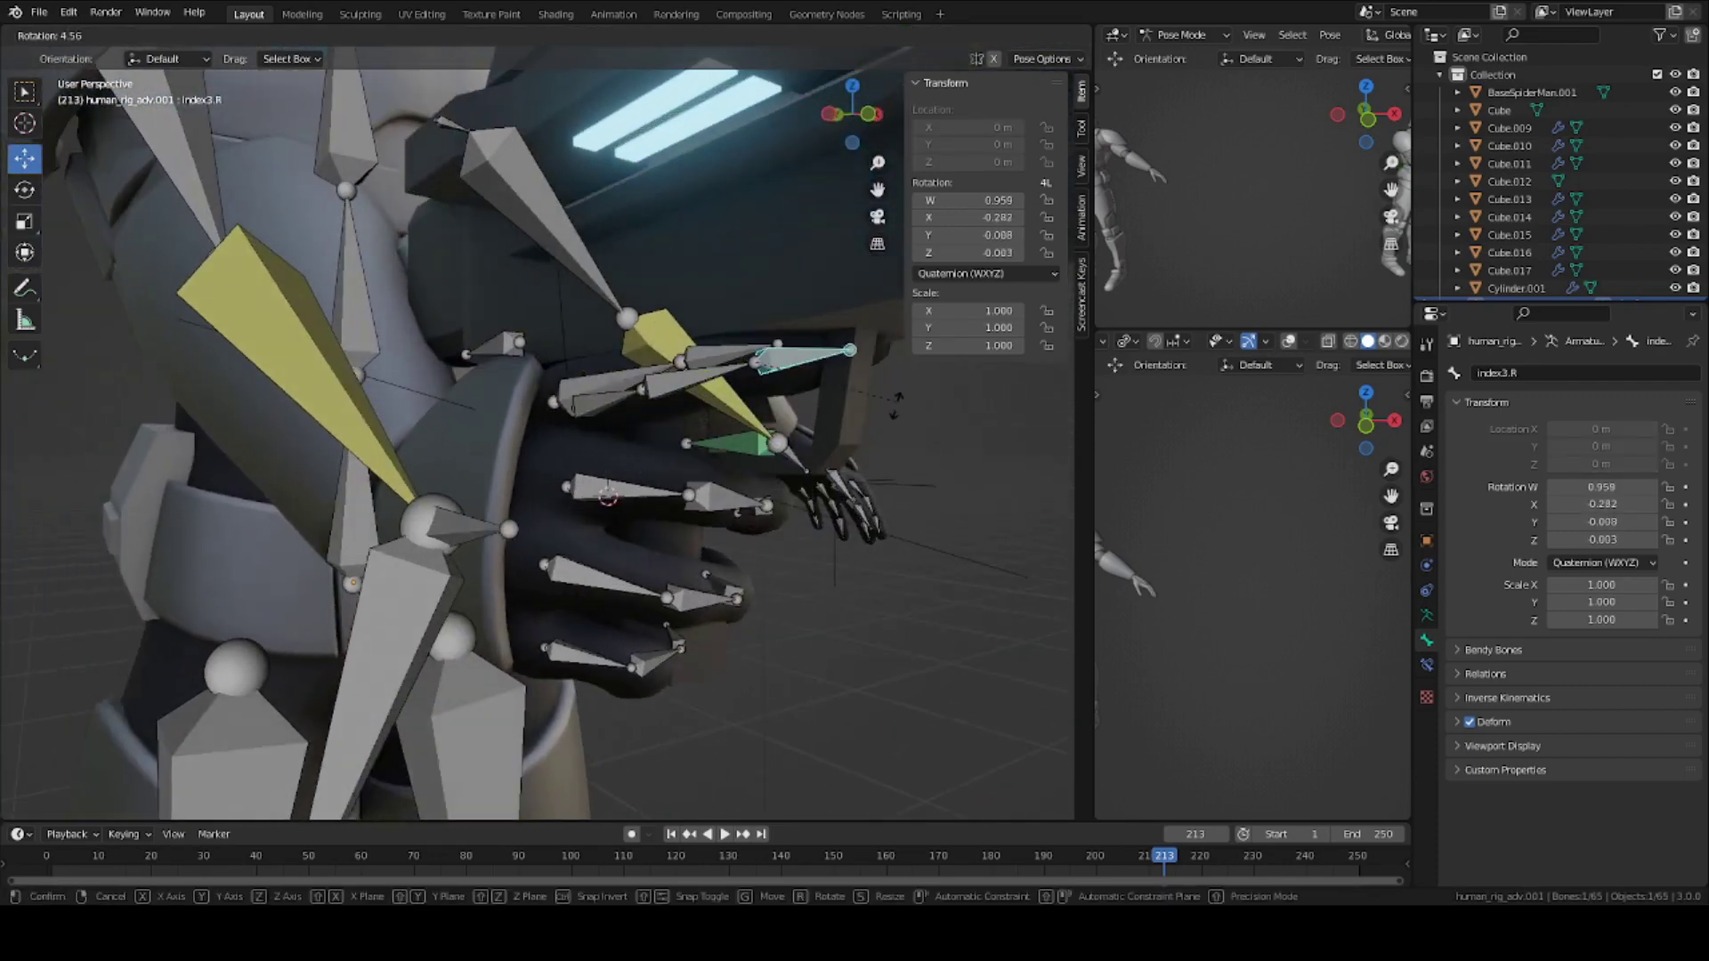
left_click(703, 379)
Swing the middle bone index2.R with a free rotation and fine-tune it around its local X axis.
left_click(666, 383)
key("r")
left_click(863, 436)
middle_click_drag(863, 436, 639, 494)
key("r")
key("x")
key("x")
left_click(899, 378)
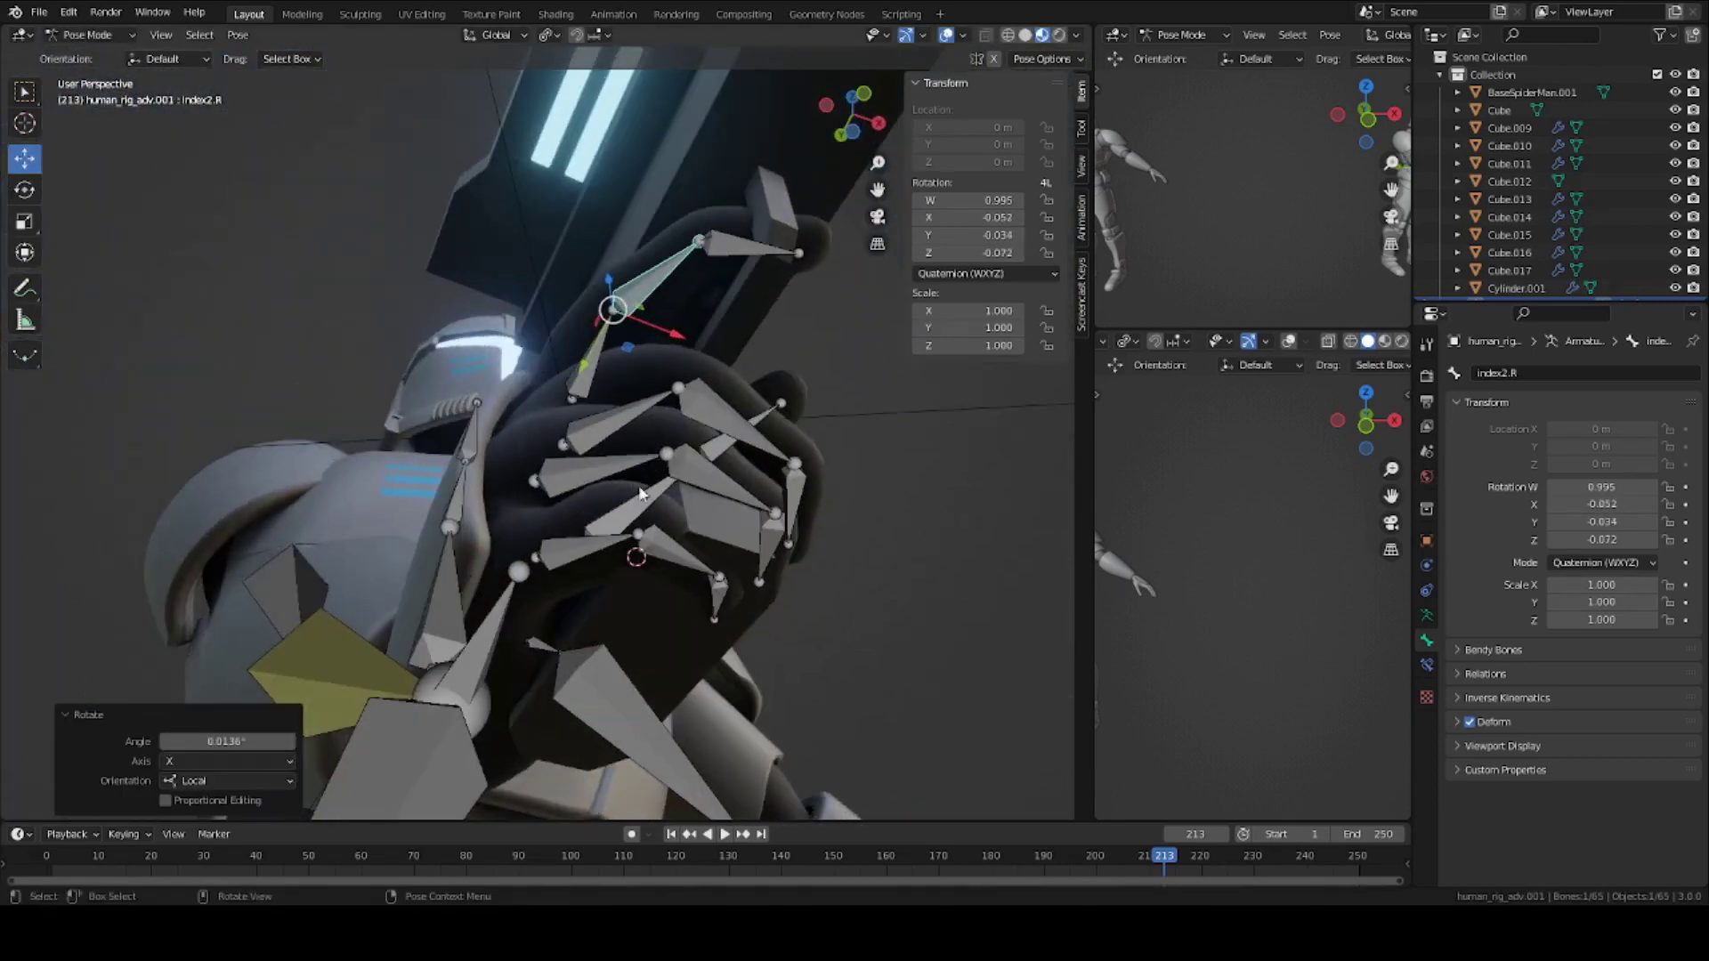
Rotate the right little finger's base bone pinky1.R about 20° around its local X axis.
left_click(572, 551)
key("r")
key("x")
key("x")
left_click(713, 510)
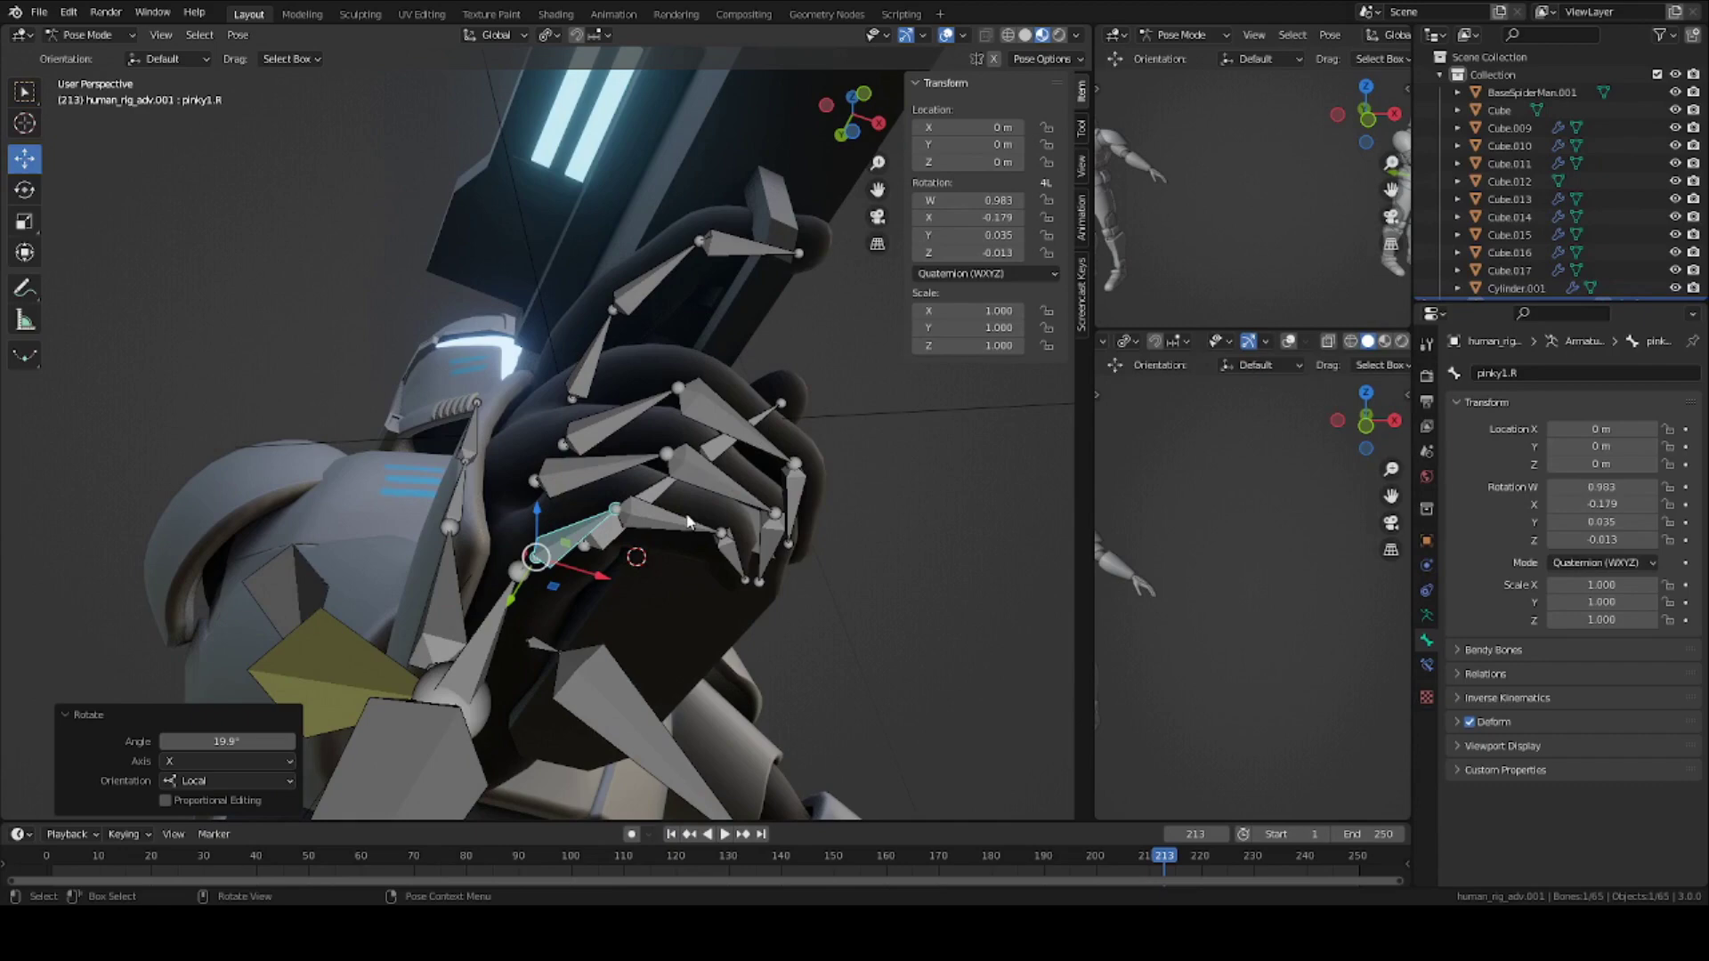
Rotate the little finger's middle bone pinky2.R about 10° around its local X axis.
left_click(688, 520)
middle_click_drag(688, 520, 827, 467)
key("r")
key("x")
key("x")
left_click(880, 400)
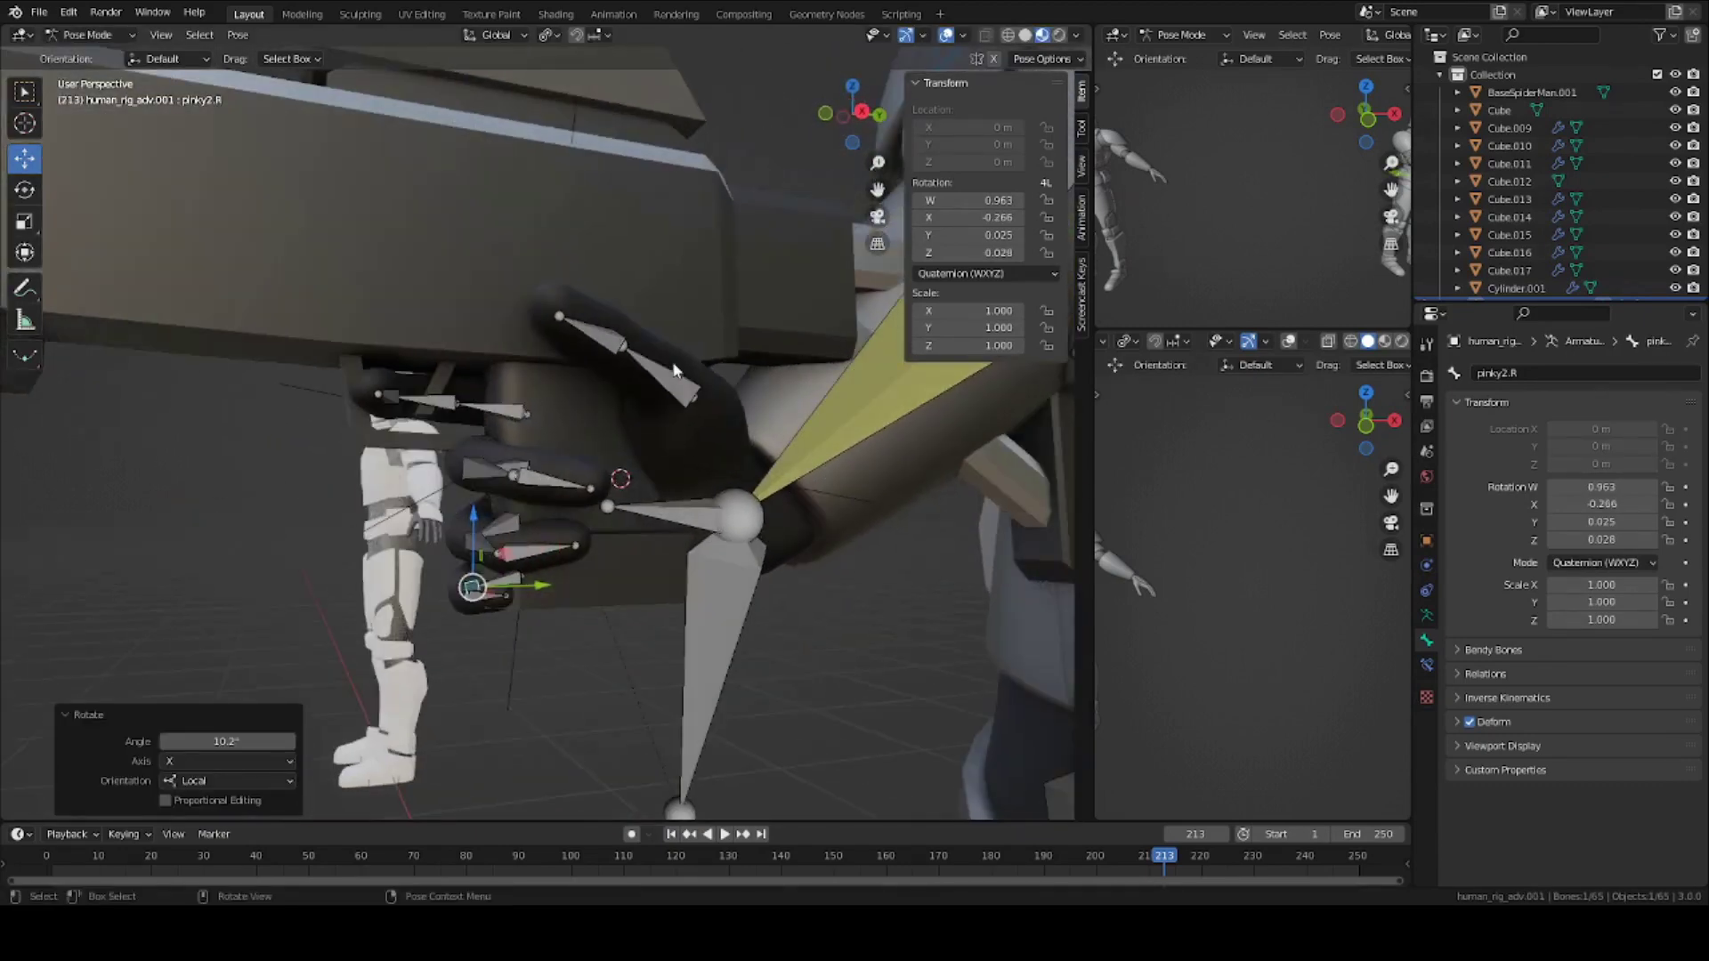
Rotate the right thumb bones thumb1.R and thumb2.R freely to fold the thumb toward the grip.
left_click(674, 384)
key("r")
left_click(870, 422)
left_click(598, 358)
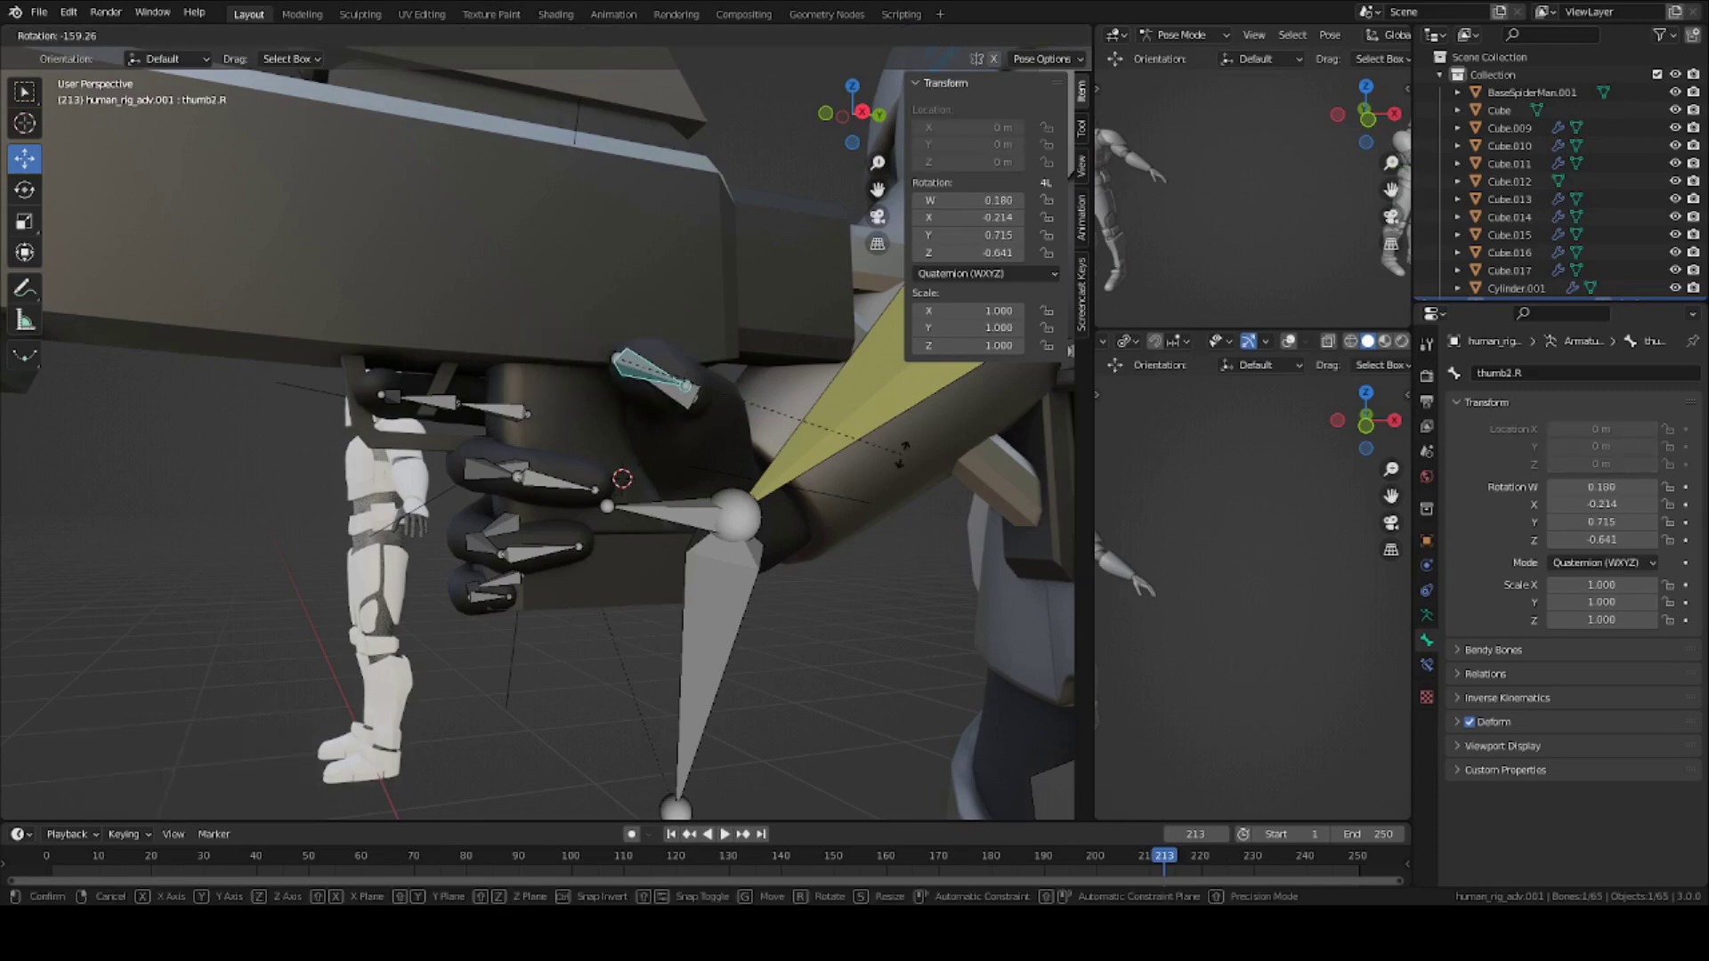
key("r")
left_click(752, 220)
Rotate thumb1.R around the global Z axis, then about 13° in the view plane to wrap the thumb over the grip.
middle_click_drag(752, 220, 670, 392)
left_click(670, 391)
key("r")
key("z")
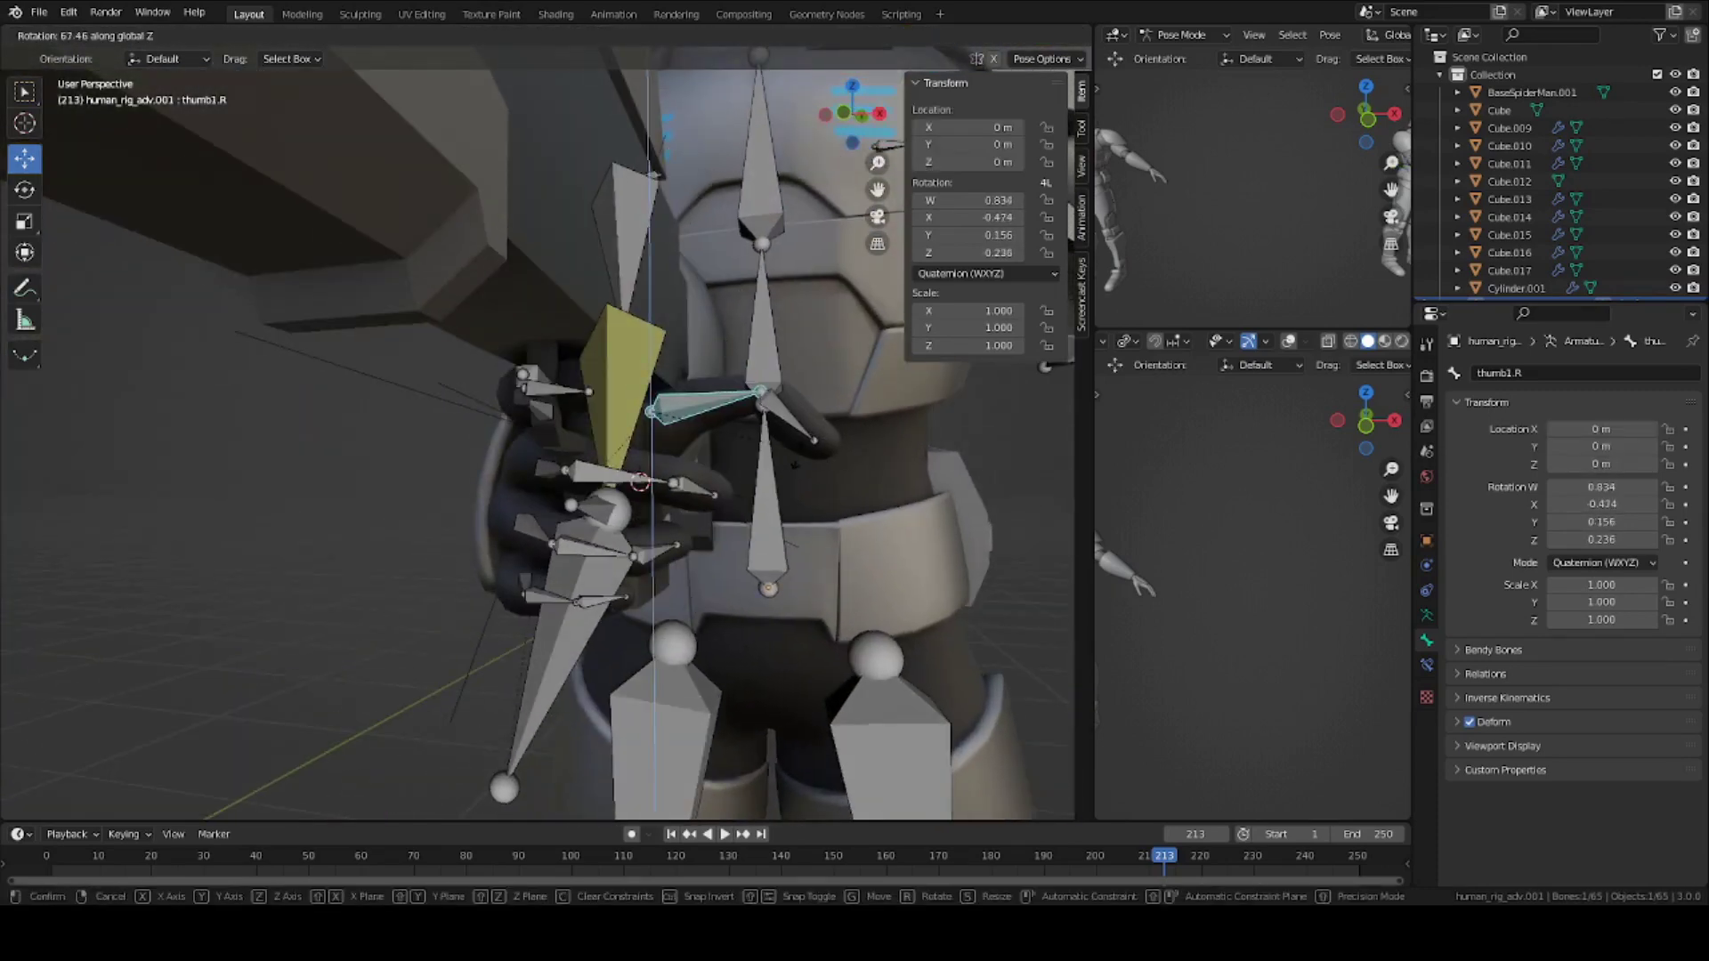
left_click(811, 414)
key("r")
left_click(816, 389)
Adjust the bend of the right middle finger against the grip by rotating its bone around the local X axis.
middle_click_drag(815, 389, 406, 491)
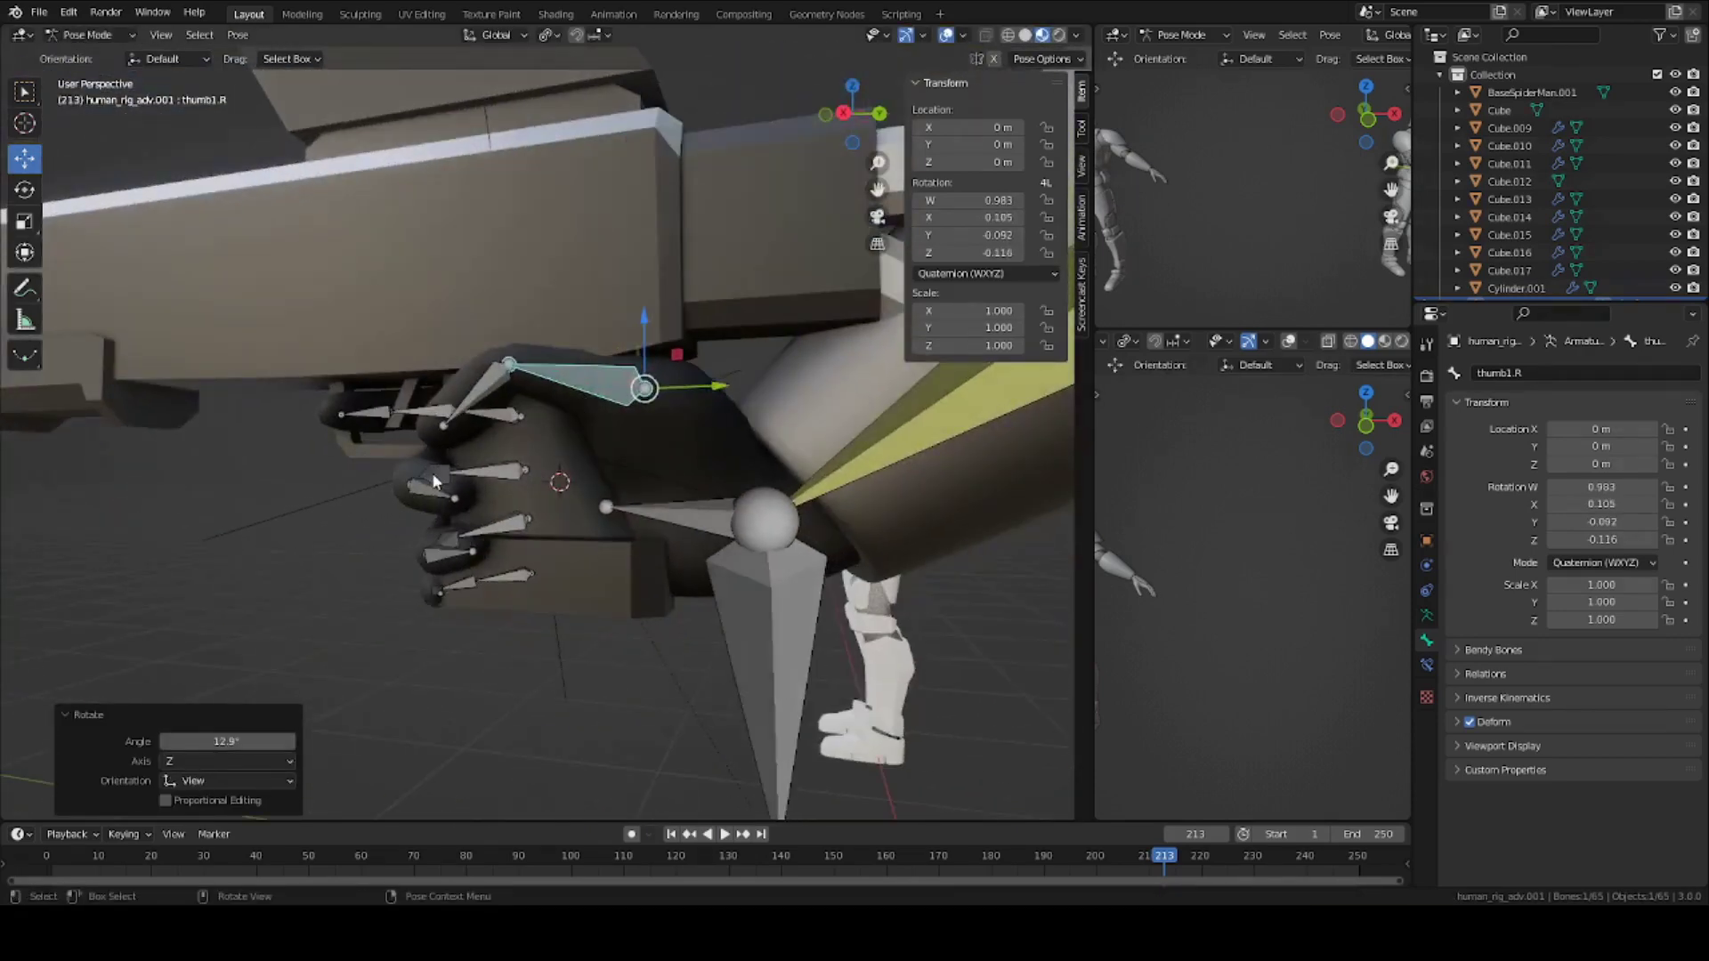
left_click(433, 479)
left_click(443, 474)
key("r")
key("x")
key("x")
left_click(594, 431)
Return the armature to Object Mode.
middle_click_drag(595, 431, 703, 454)
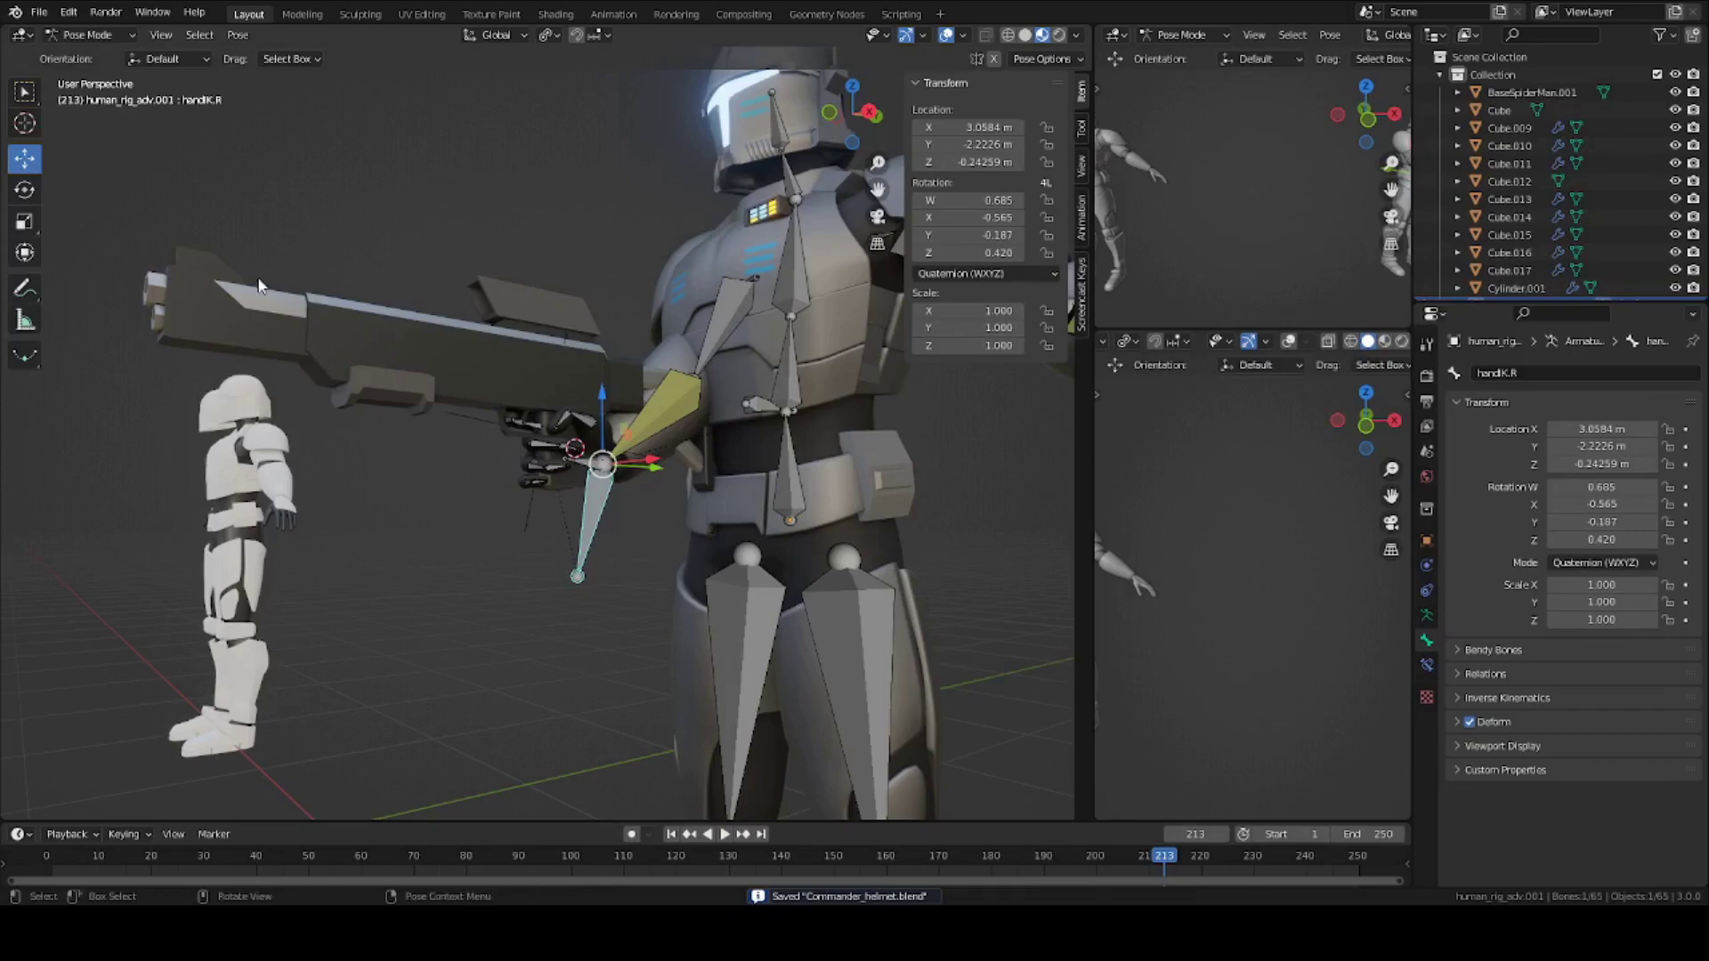
left_click(82, 59)
scroll(477, 451, "up", 3)
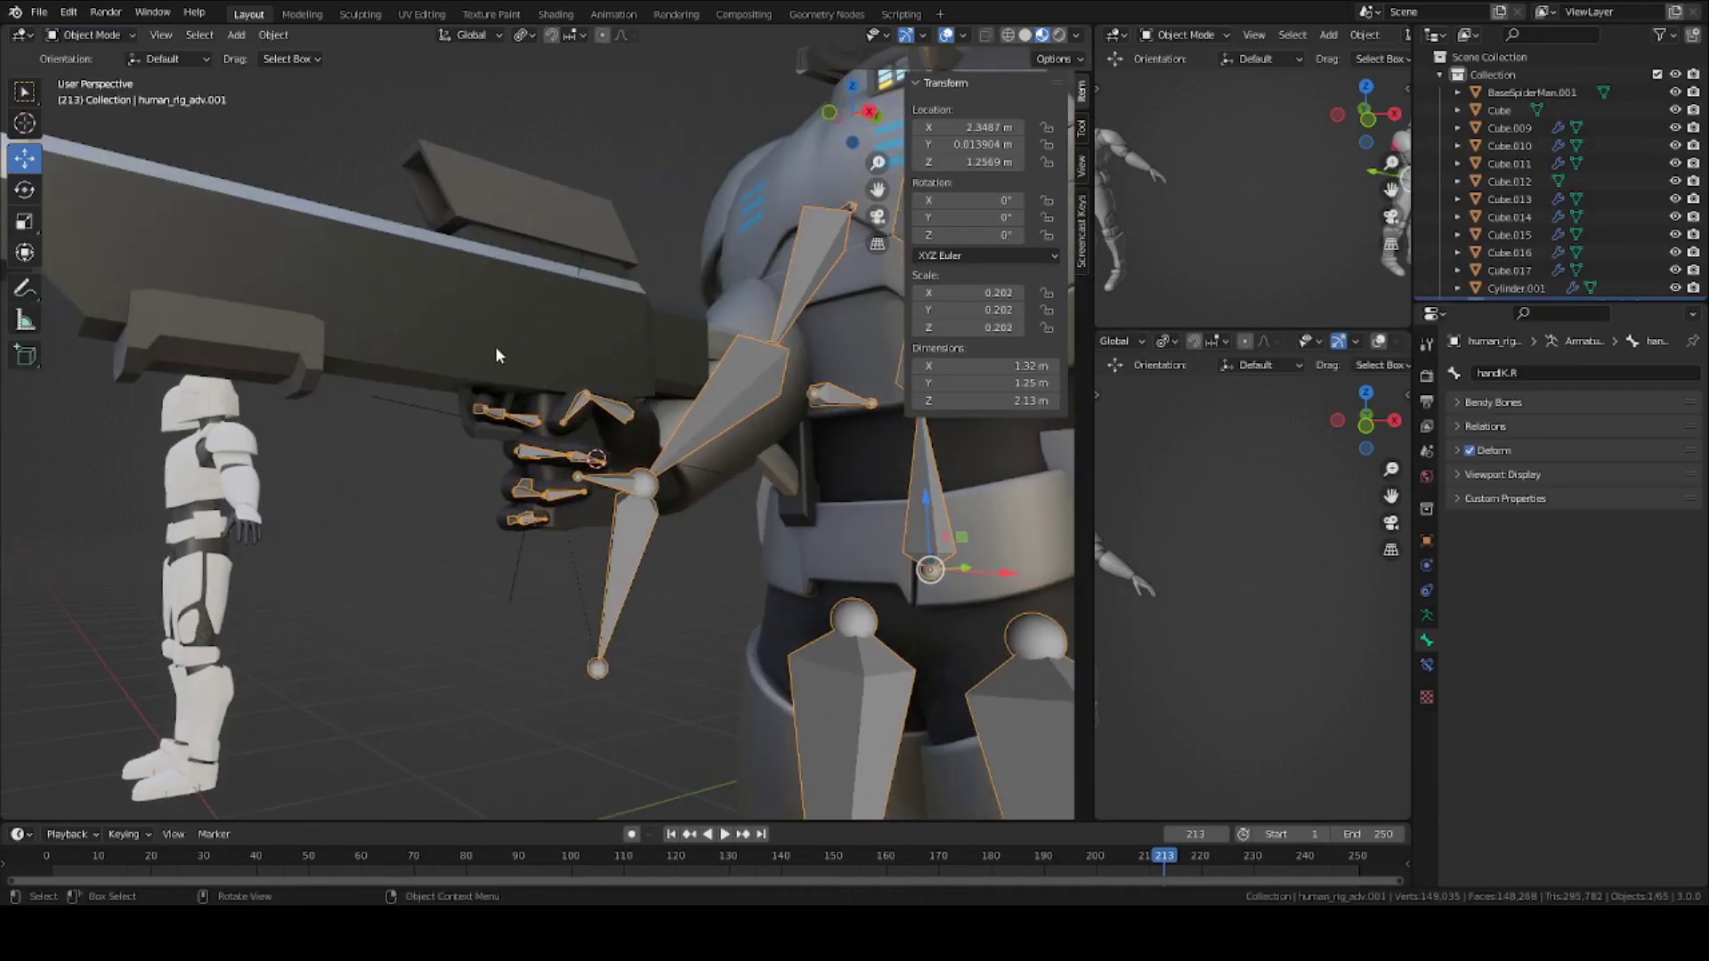
Save the file and parent the rifle to the gun_controller empty using Object (Keep Transform).
left_click(495, 348)
middle_click_drag(494, 347, 446, 351)
scroll(575, 447, "down", 1)
key("ctrl+s")
middle_click_drag(579, 454, 627, 595)
left_click(587, 620, "shift")
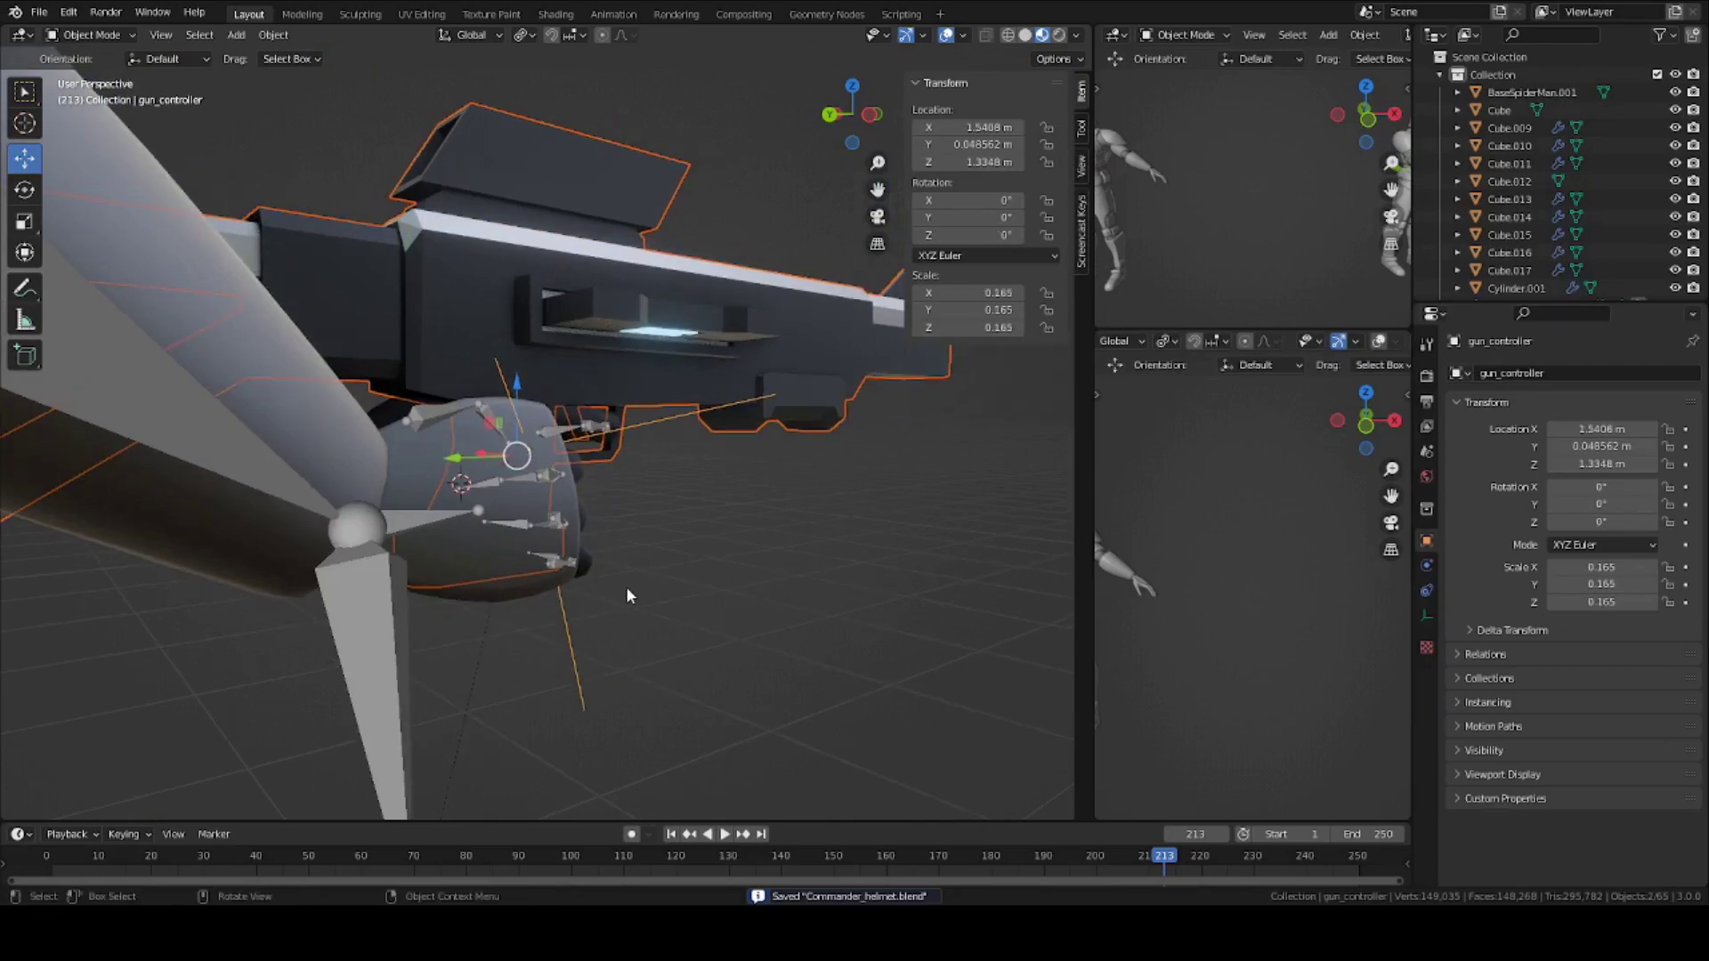
key("ctrl+p")
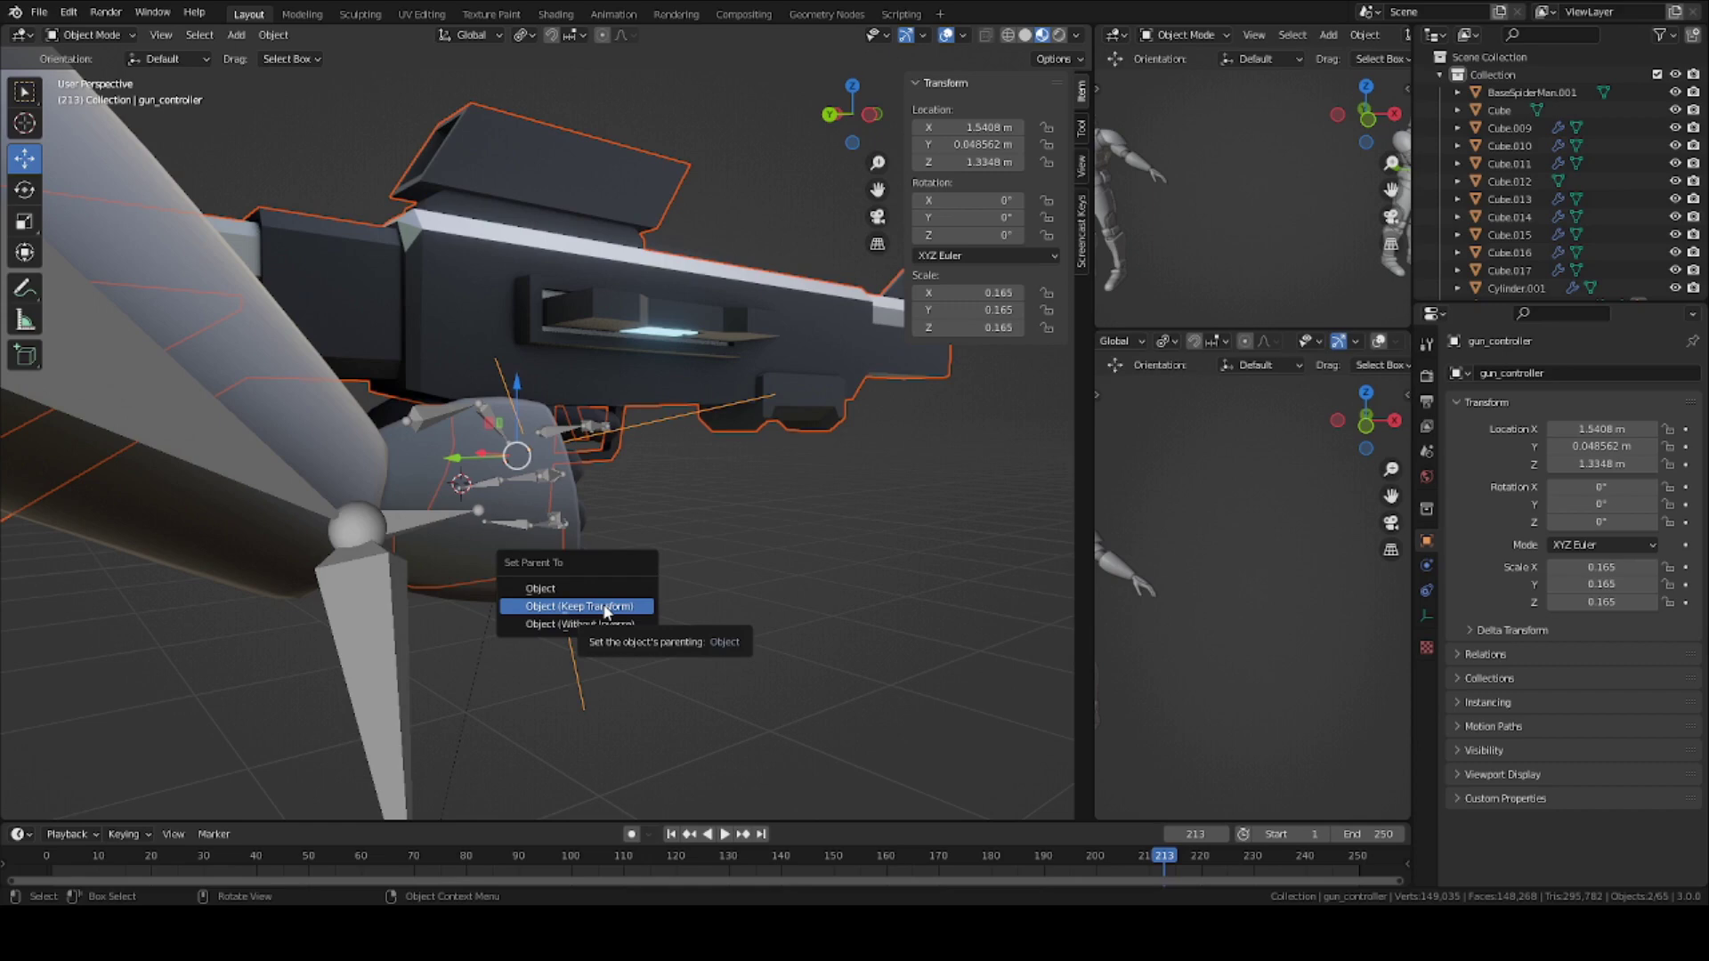
left_click(604, 609)
Try moving the gun_controller empty to test its link to the rifle.
middle_click_drag(602, 604, 562, 596)
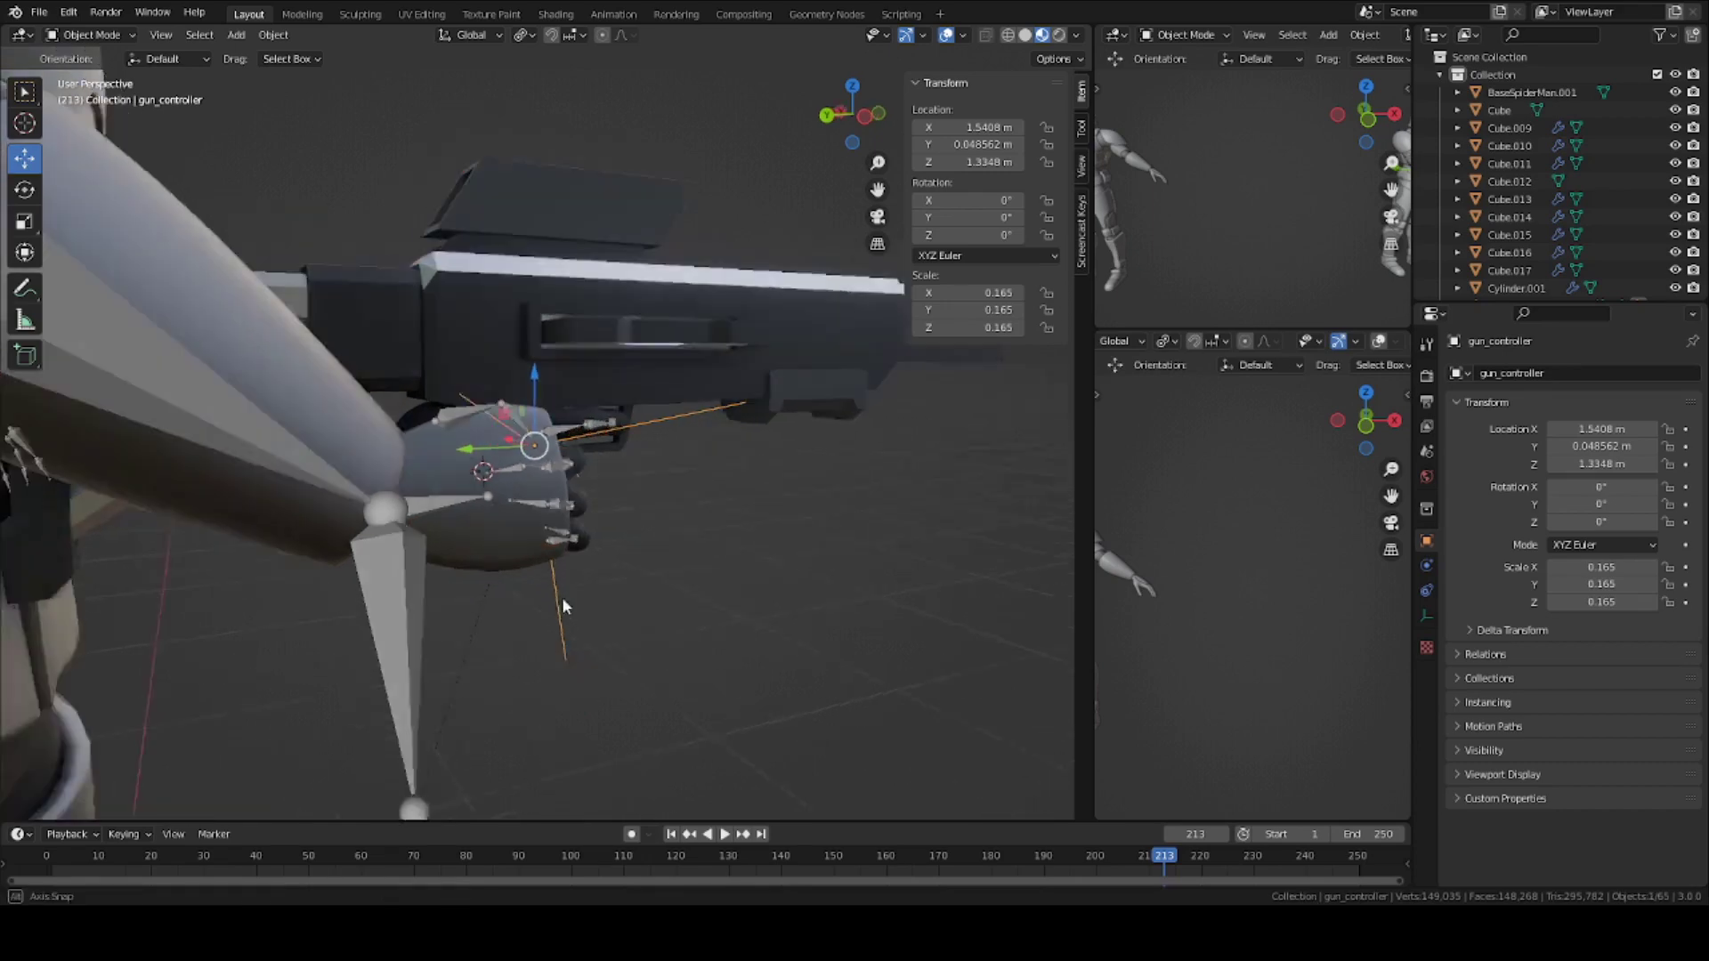
key("g")
left_click(695, 570)
middle_click_drag(694, 569, 700, 490)
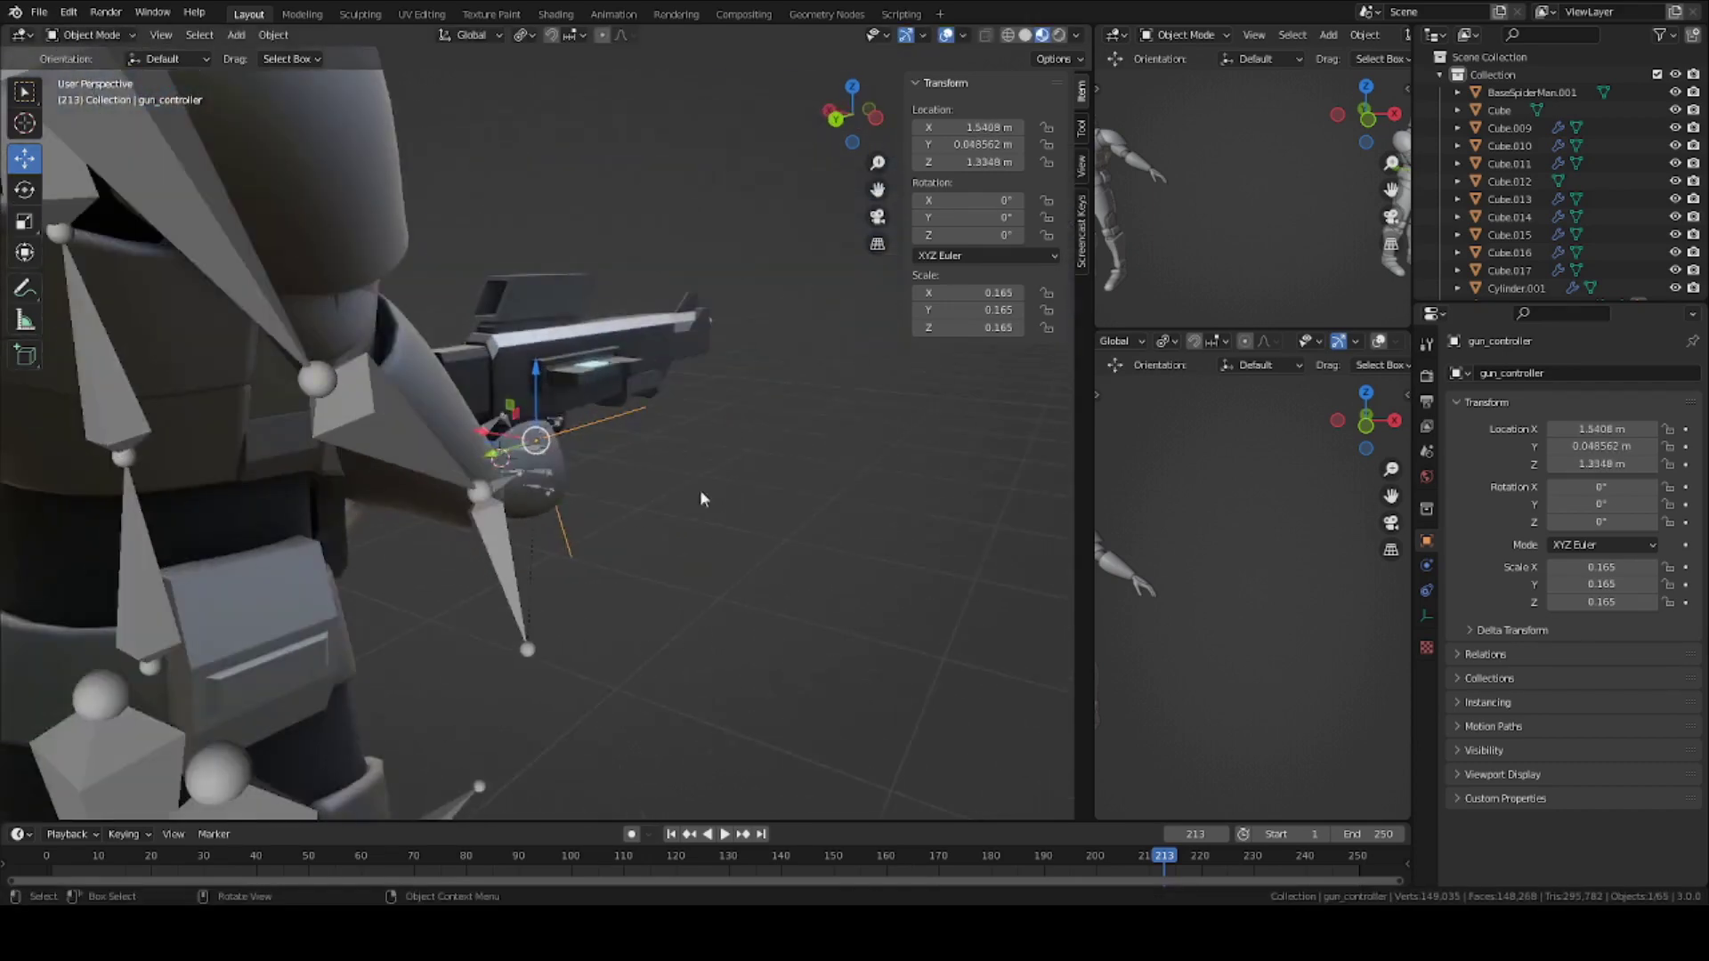
Put the armature in Pose Mode and rotate the right hand IK bone handIK.R about 65° around the global Z axis.
middle_click_drag(559, 474, 591, 470)
scroll(556, 578, "up", 3)
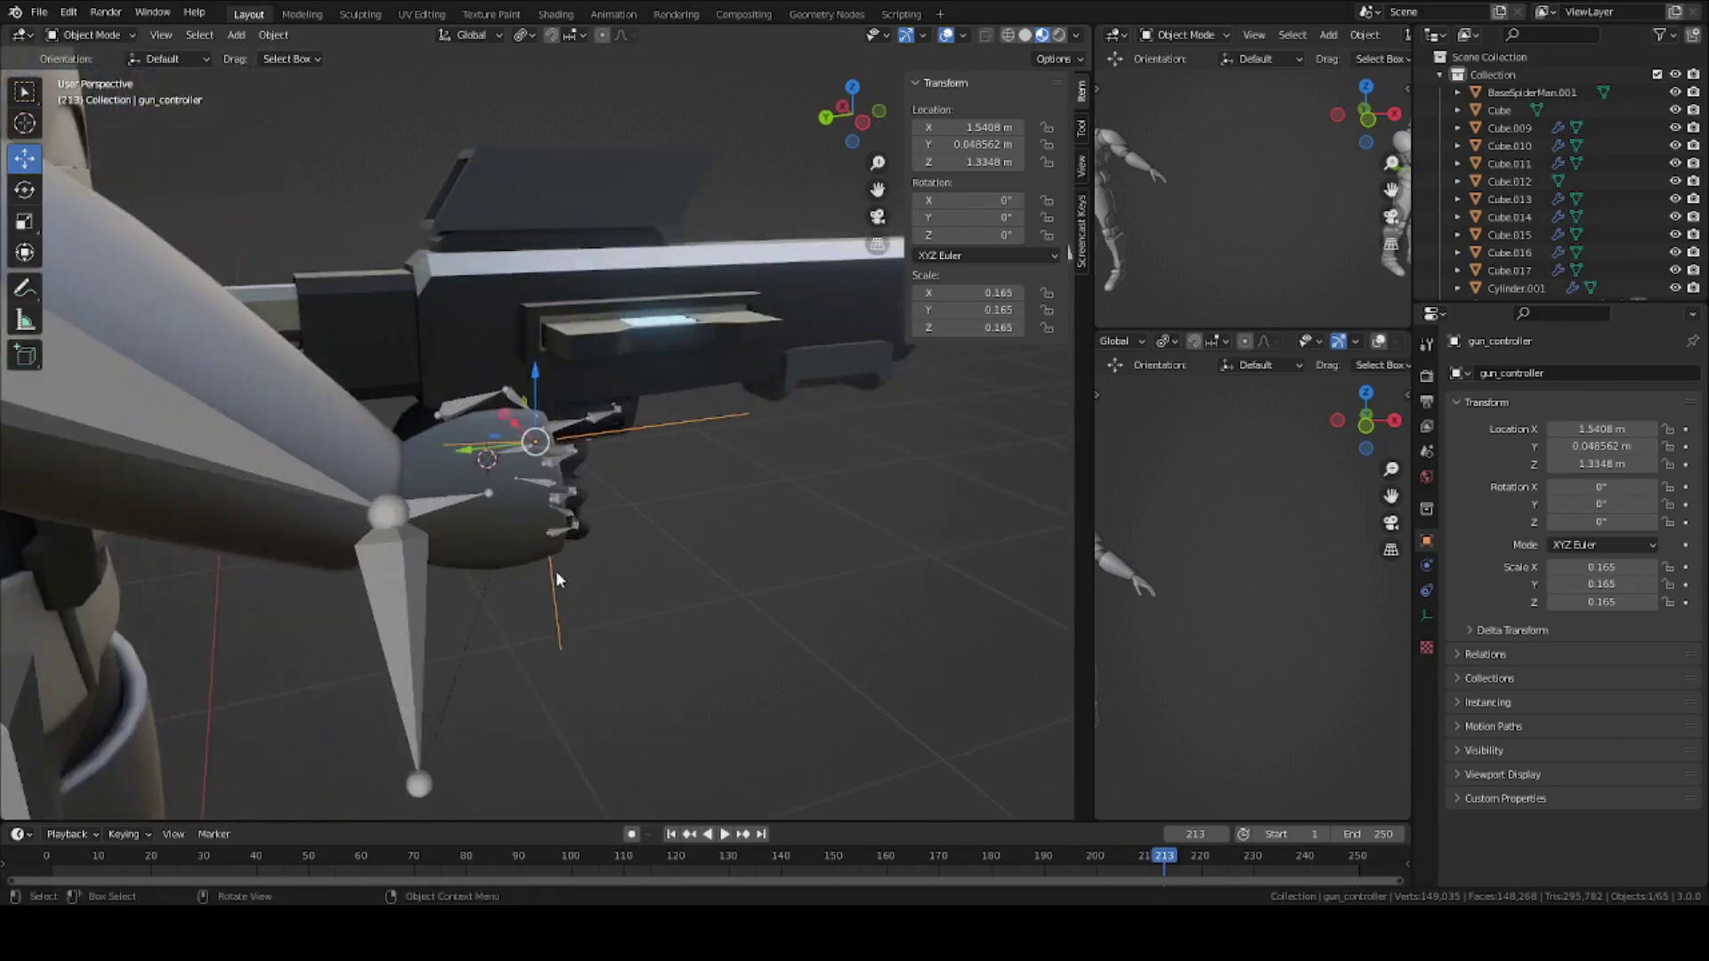
middle_click_drag(566, 566, 586, 492)
left_click(433, 626)
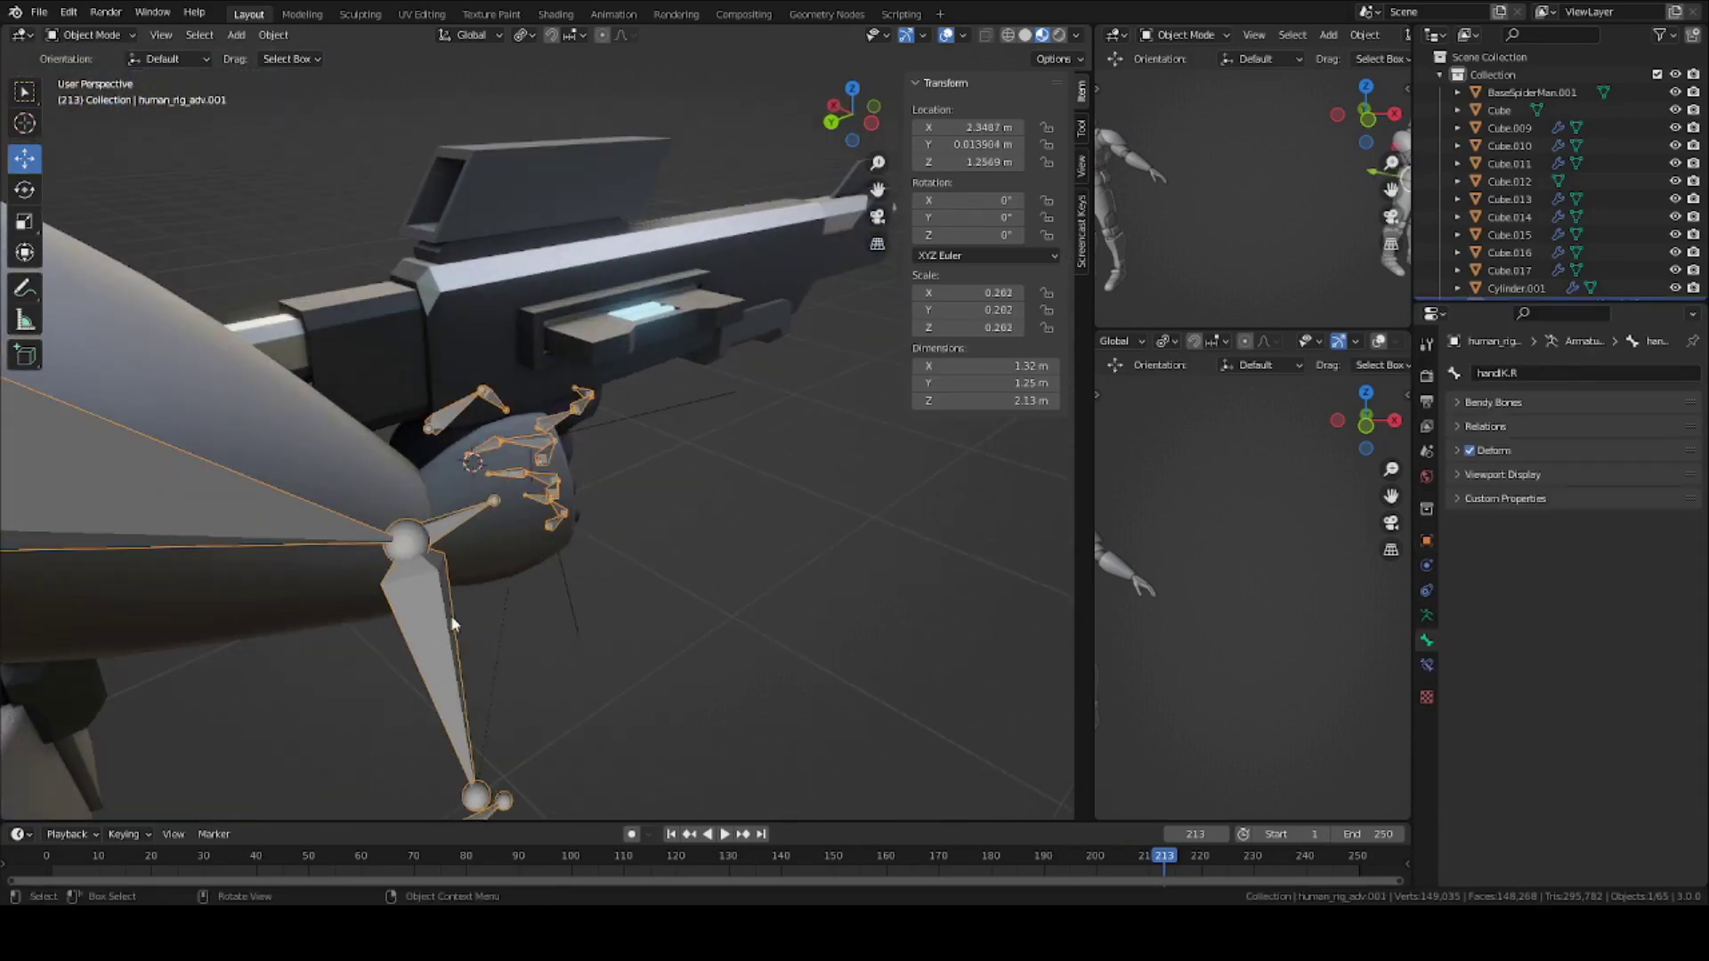
left_click(89, 34)
left_click(89, 91)
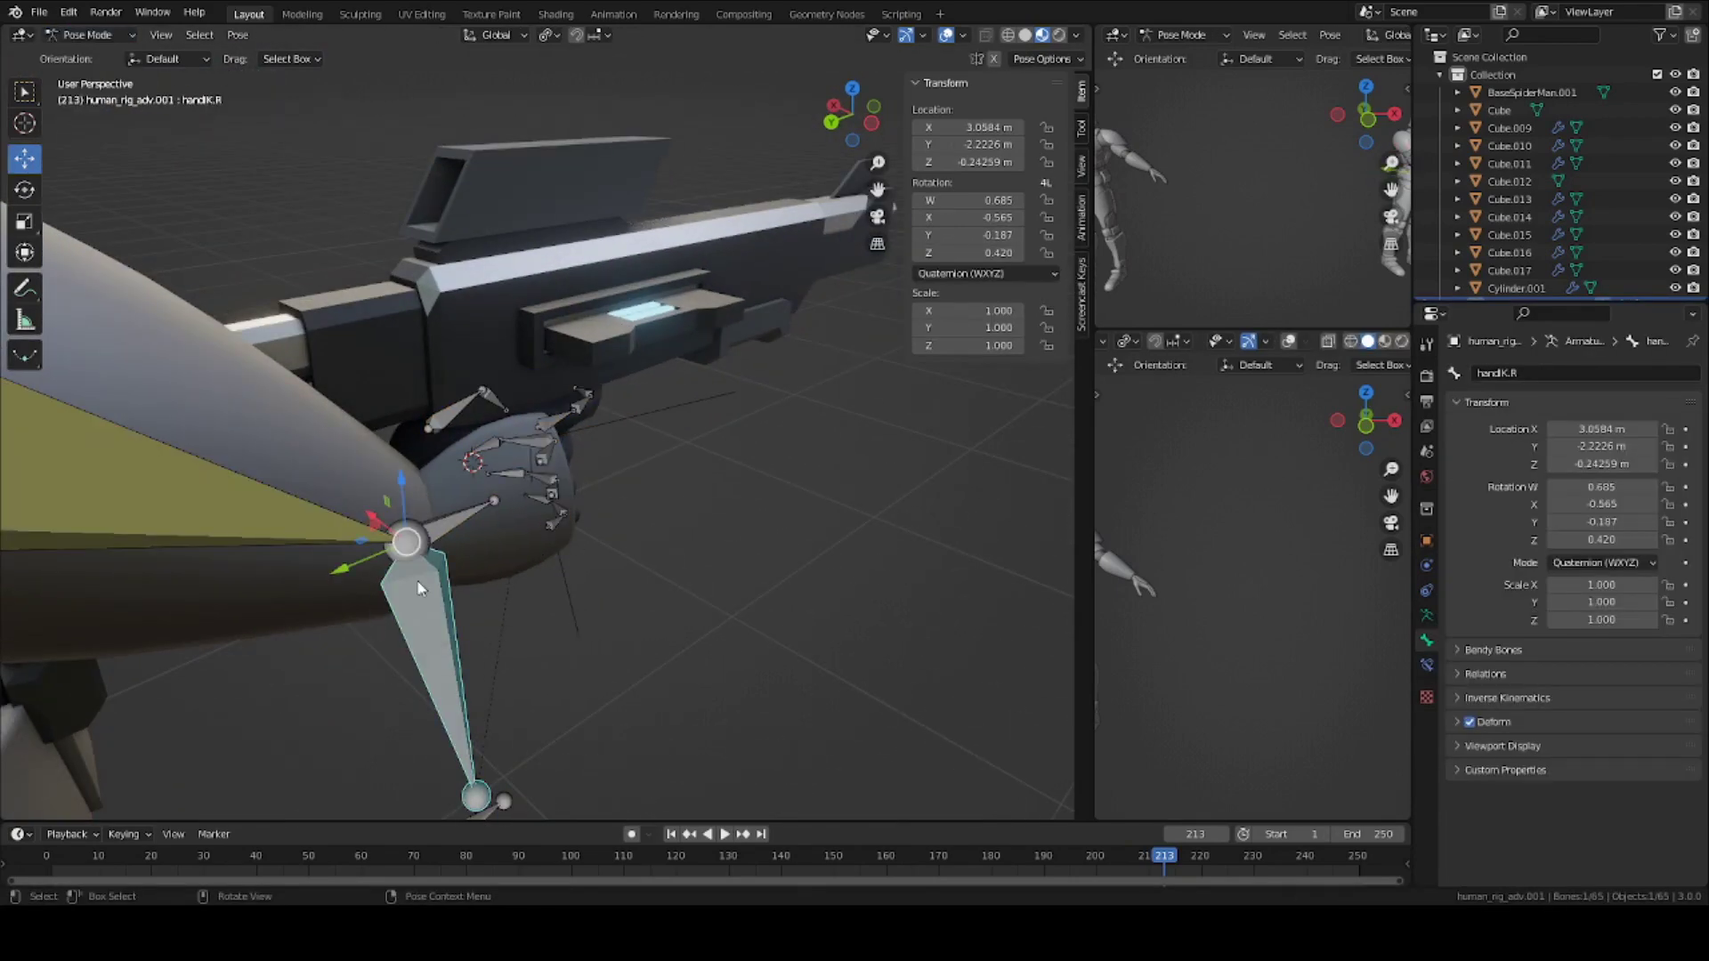
scroll(420, 588, "down", 3)
key("r")
key("z")
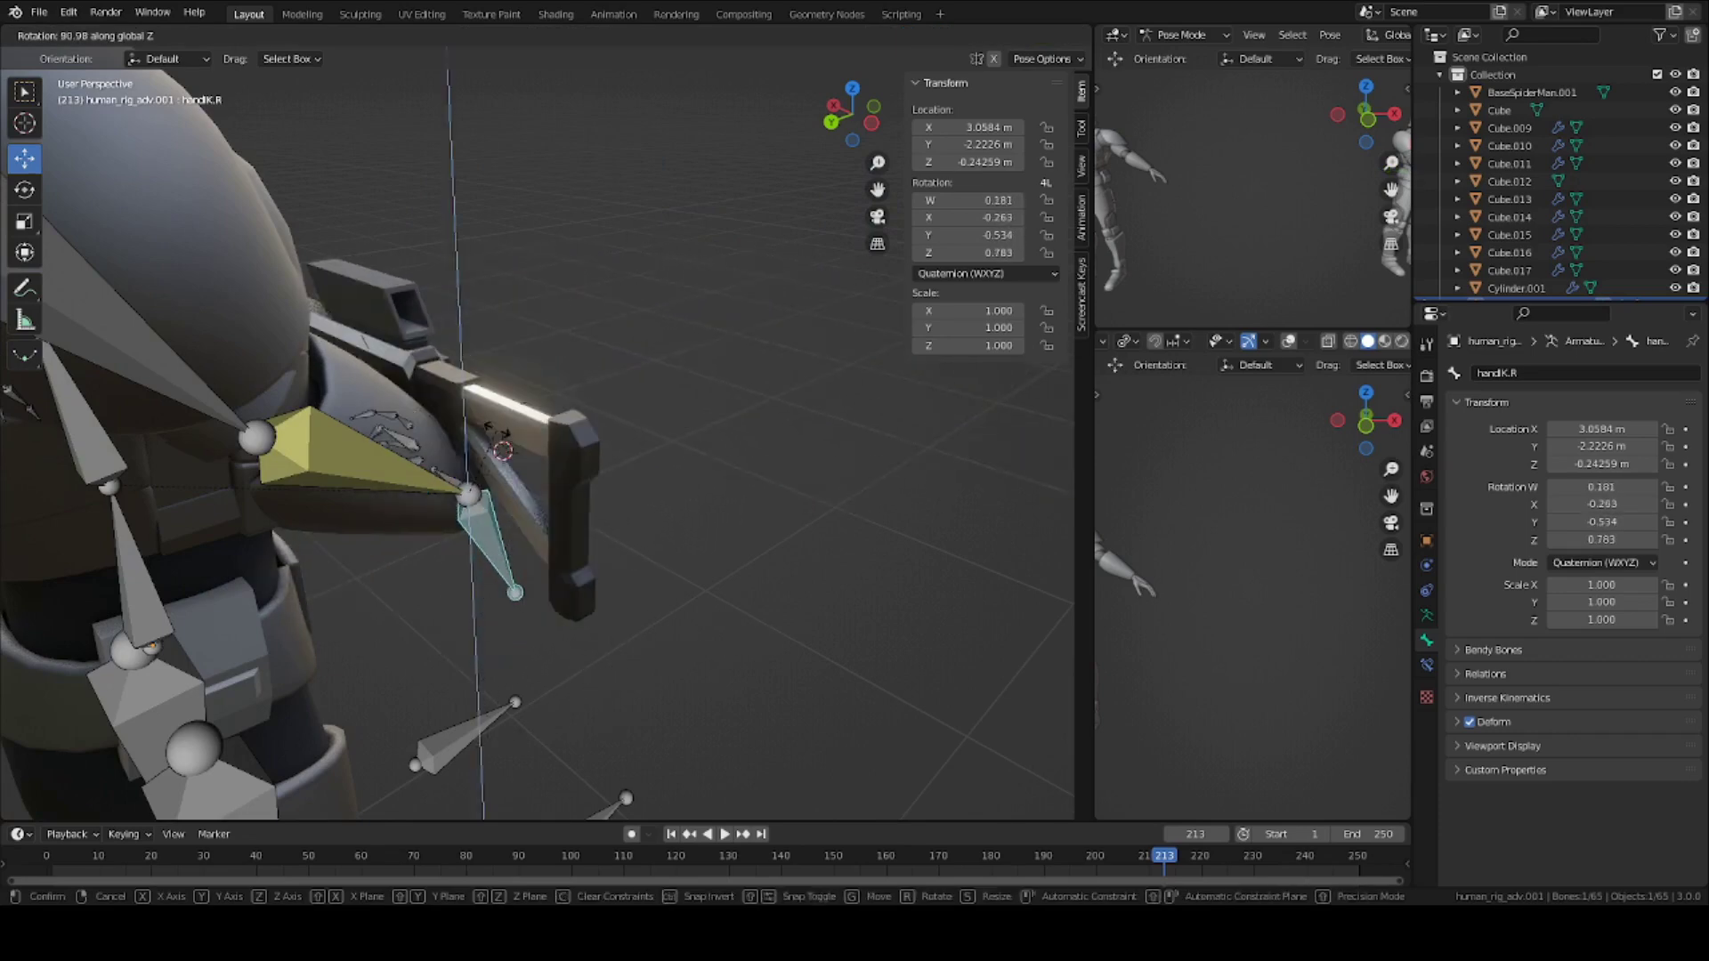
left_click(498, 454)
Move handIK.R along the Y axis to bring the rifle across the front of the character's body.
middle_click_drag(499, 453, 762, 483)
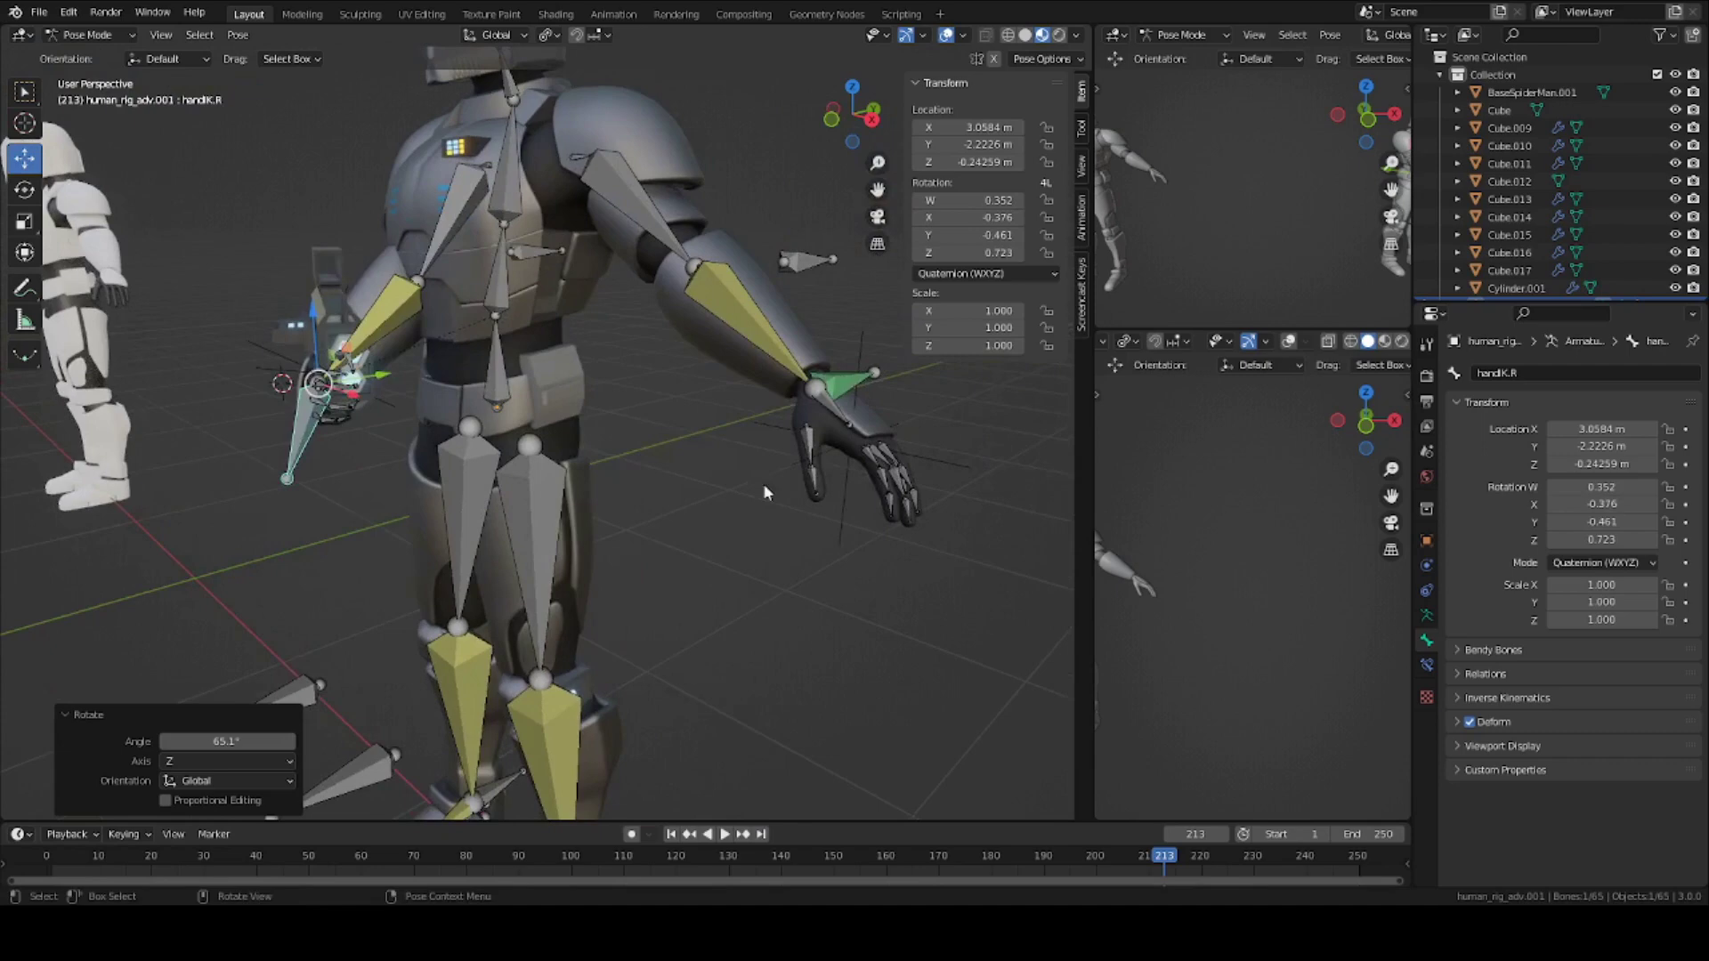
middle_click_drag(596, 449, 541, 487)
key("g")
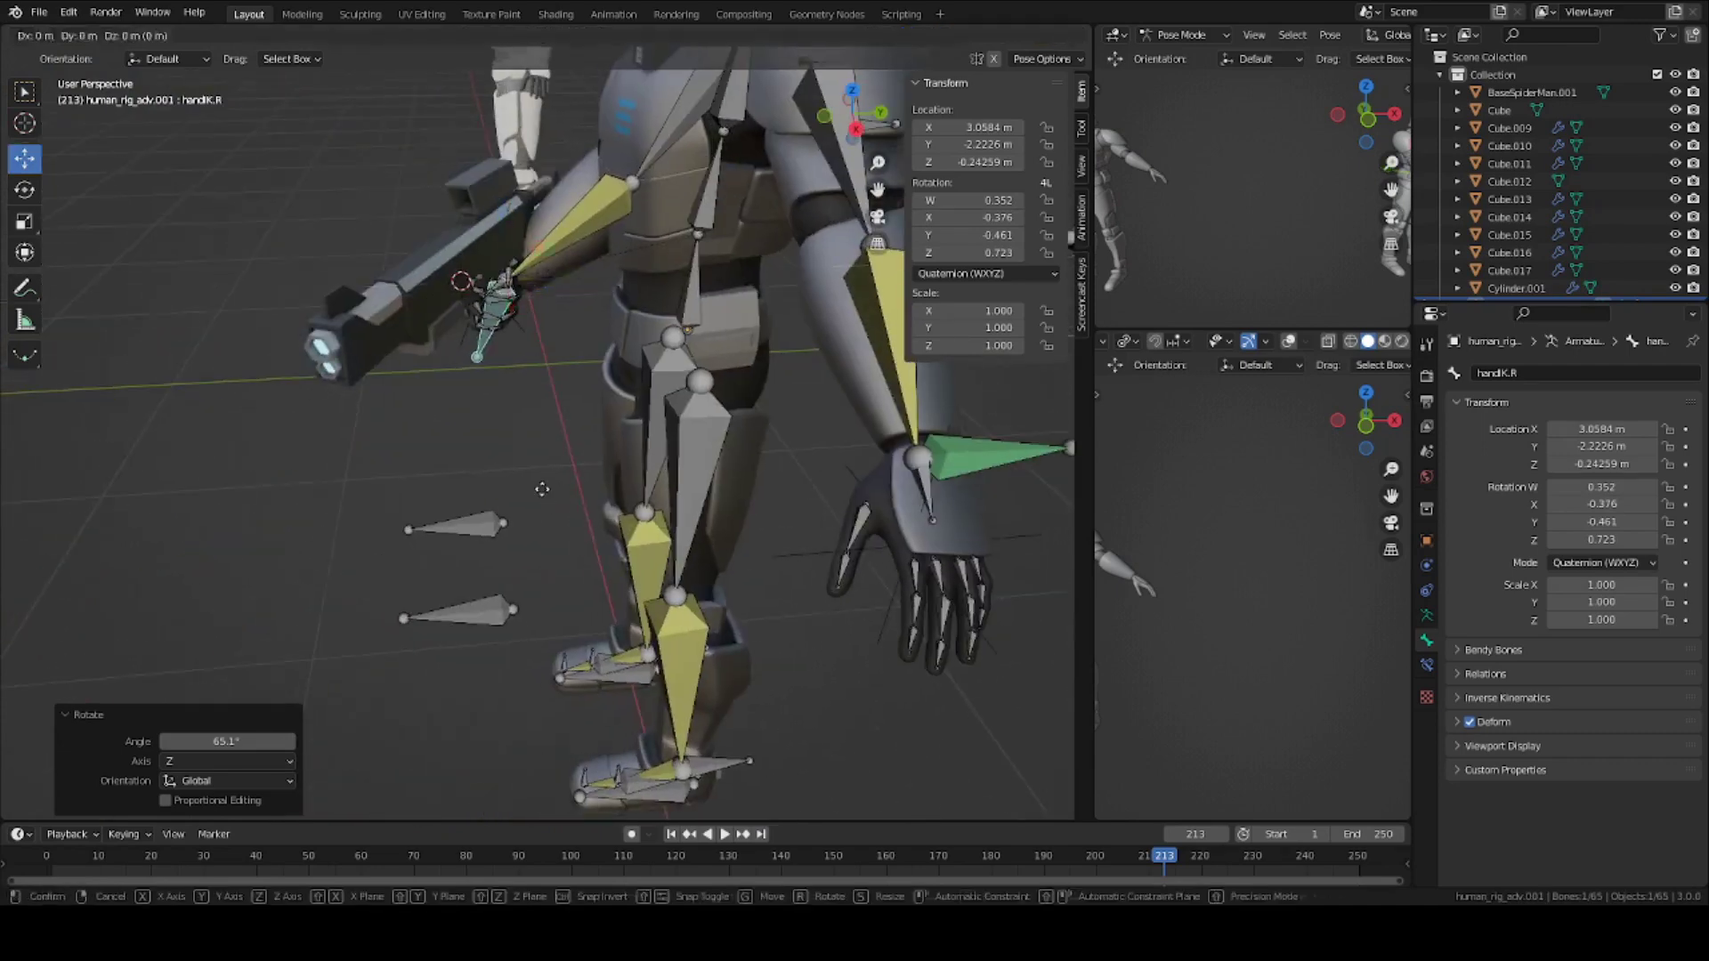
key("y")
left_click(631, 494)
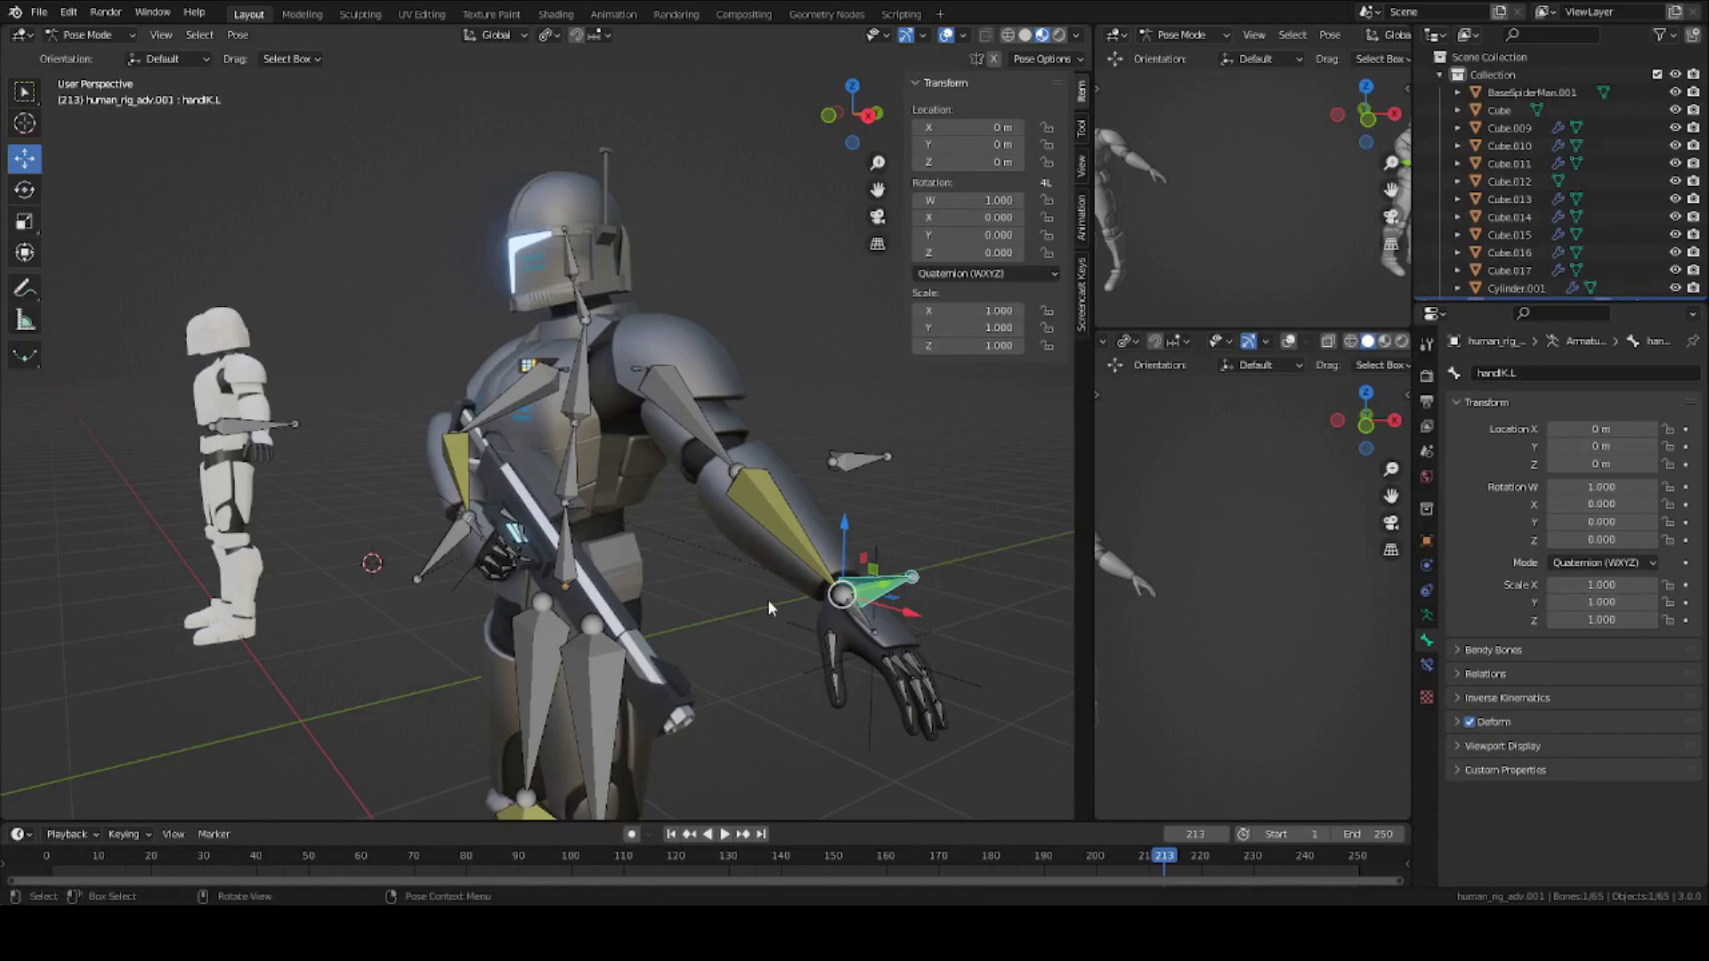
Delete the existing Copy Location and Copy Rotation constraints from the left hand IK bone handIK.L and save the file.
middle_click_drag(781, 591, 640, 423, "shift")
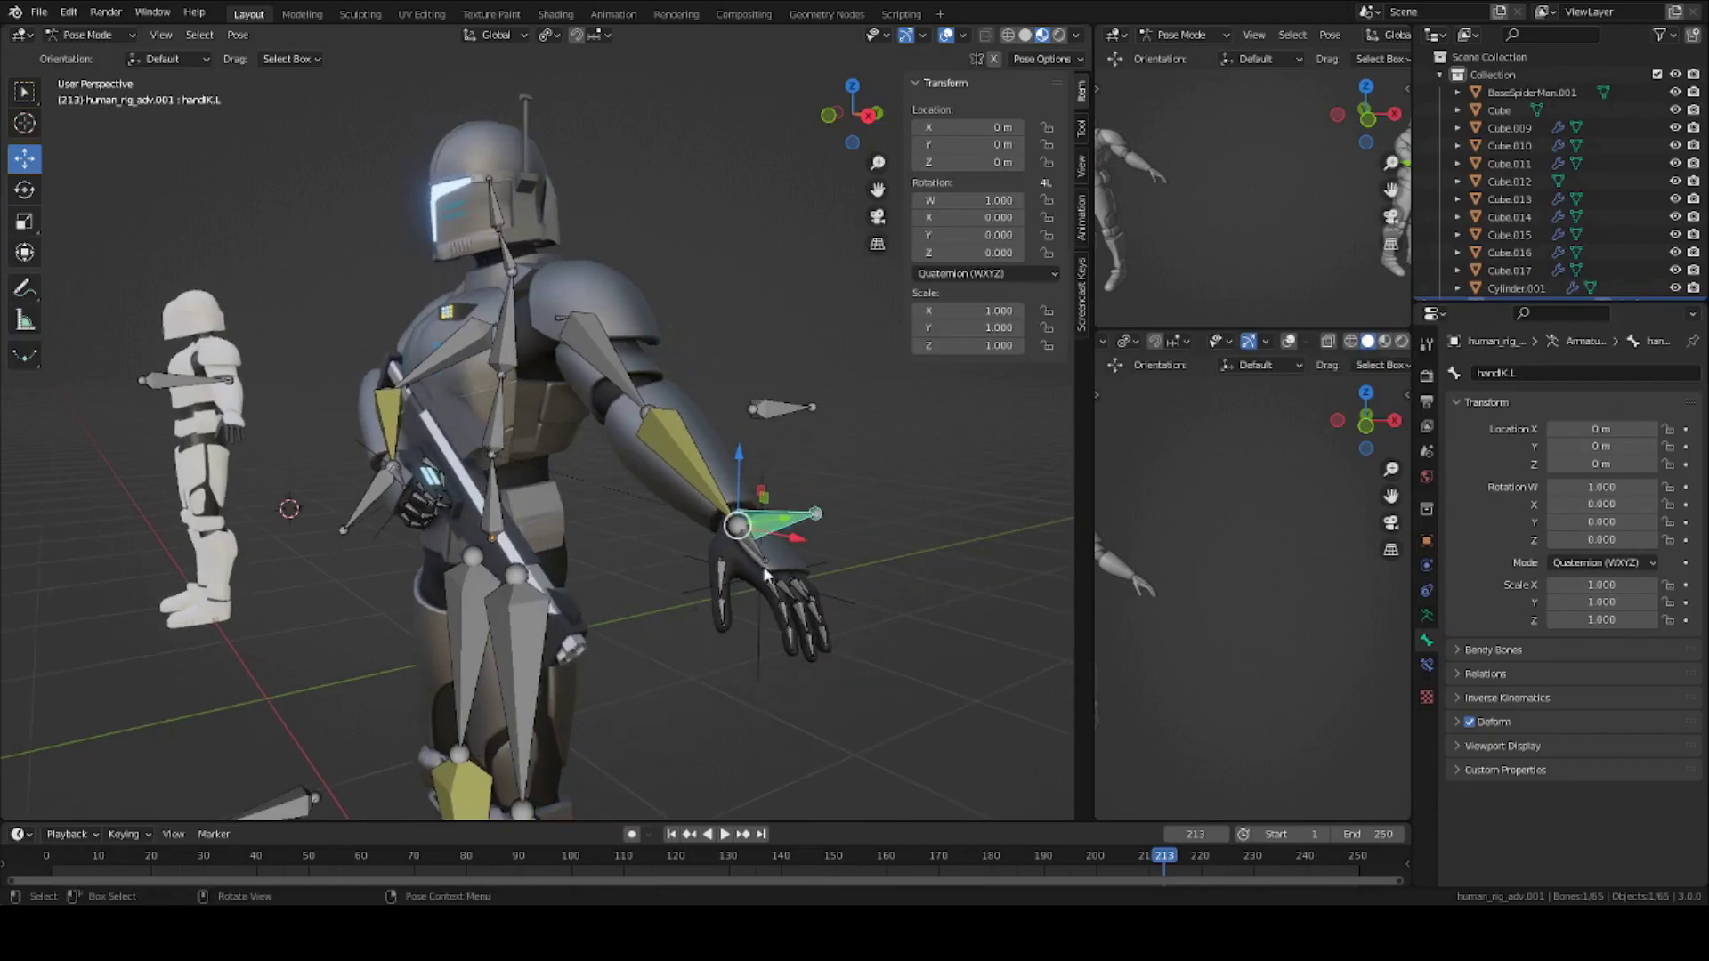
scroll(765, 574, "up", 3)
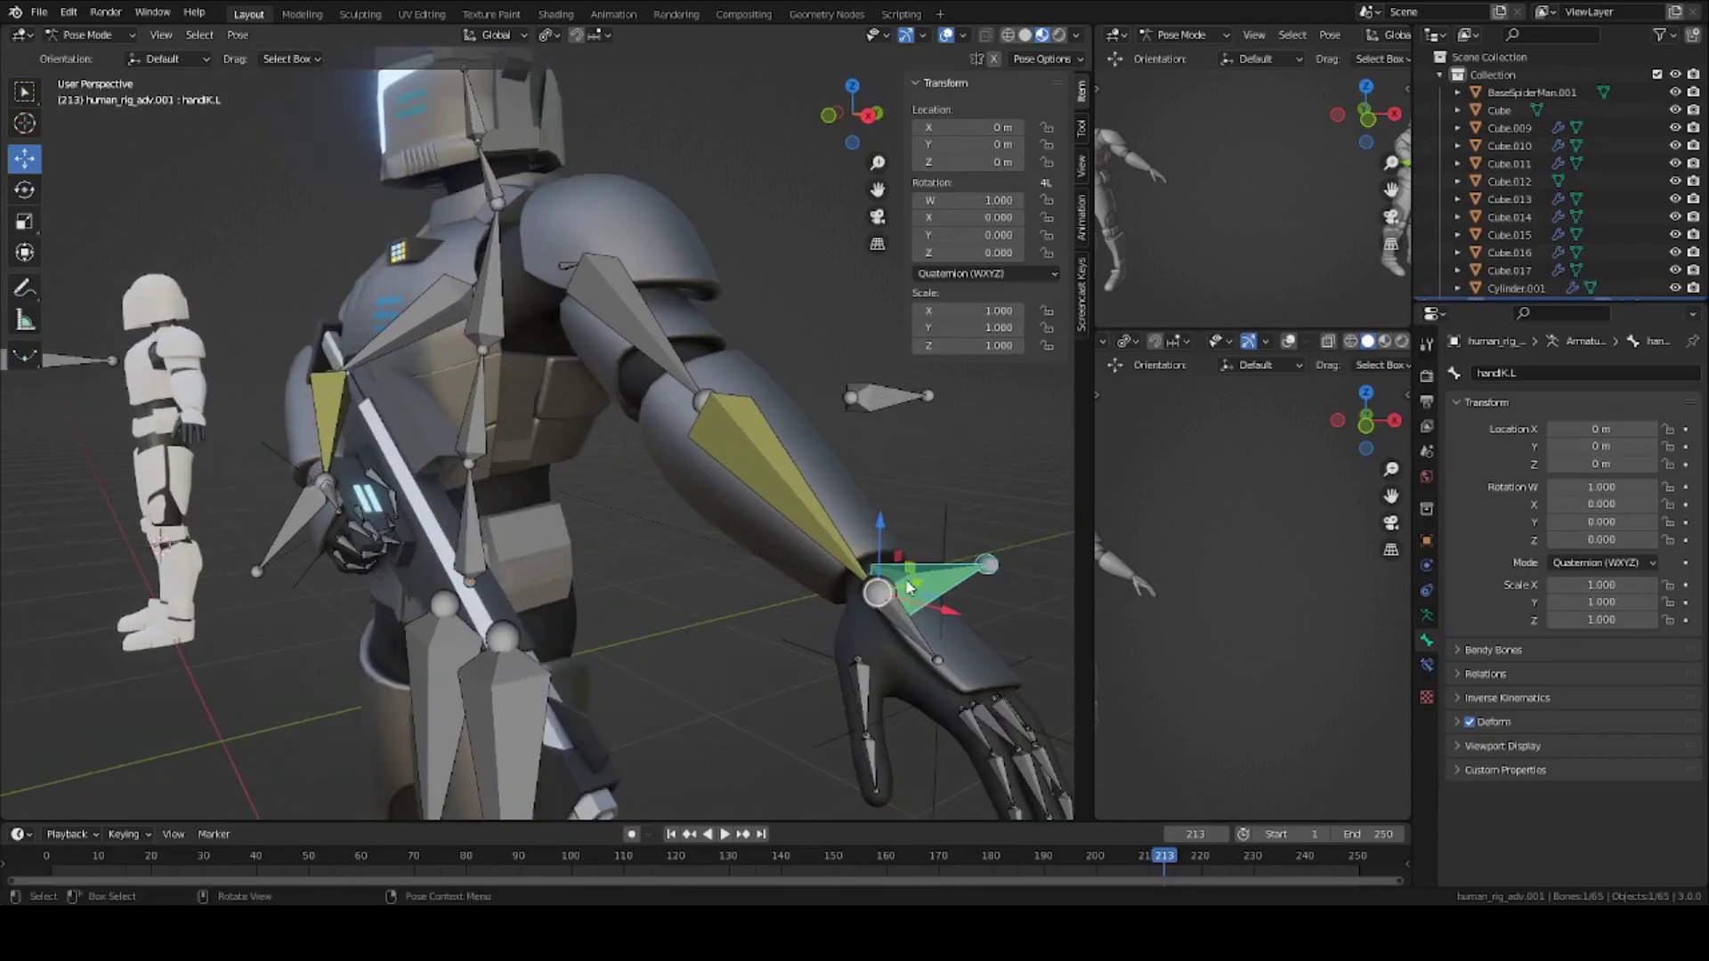
left_click(1426, 666)
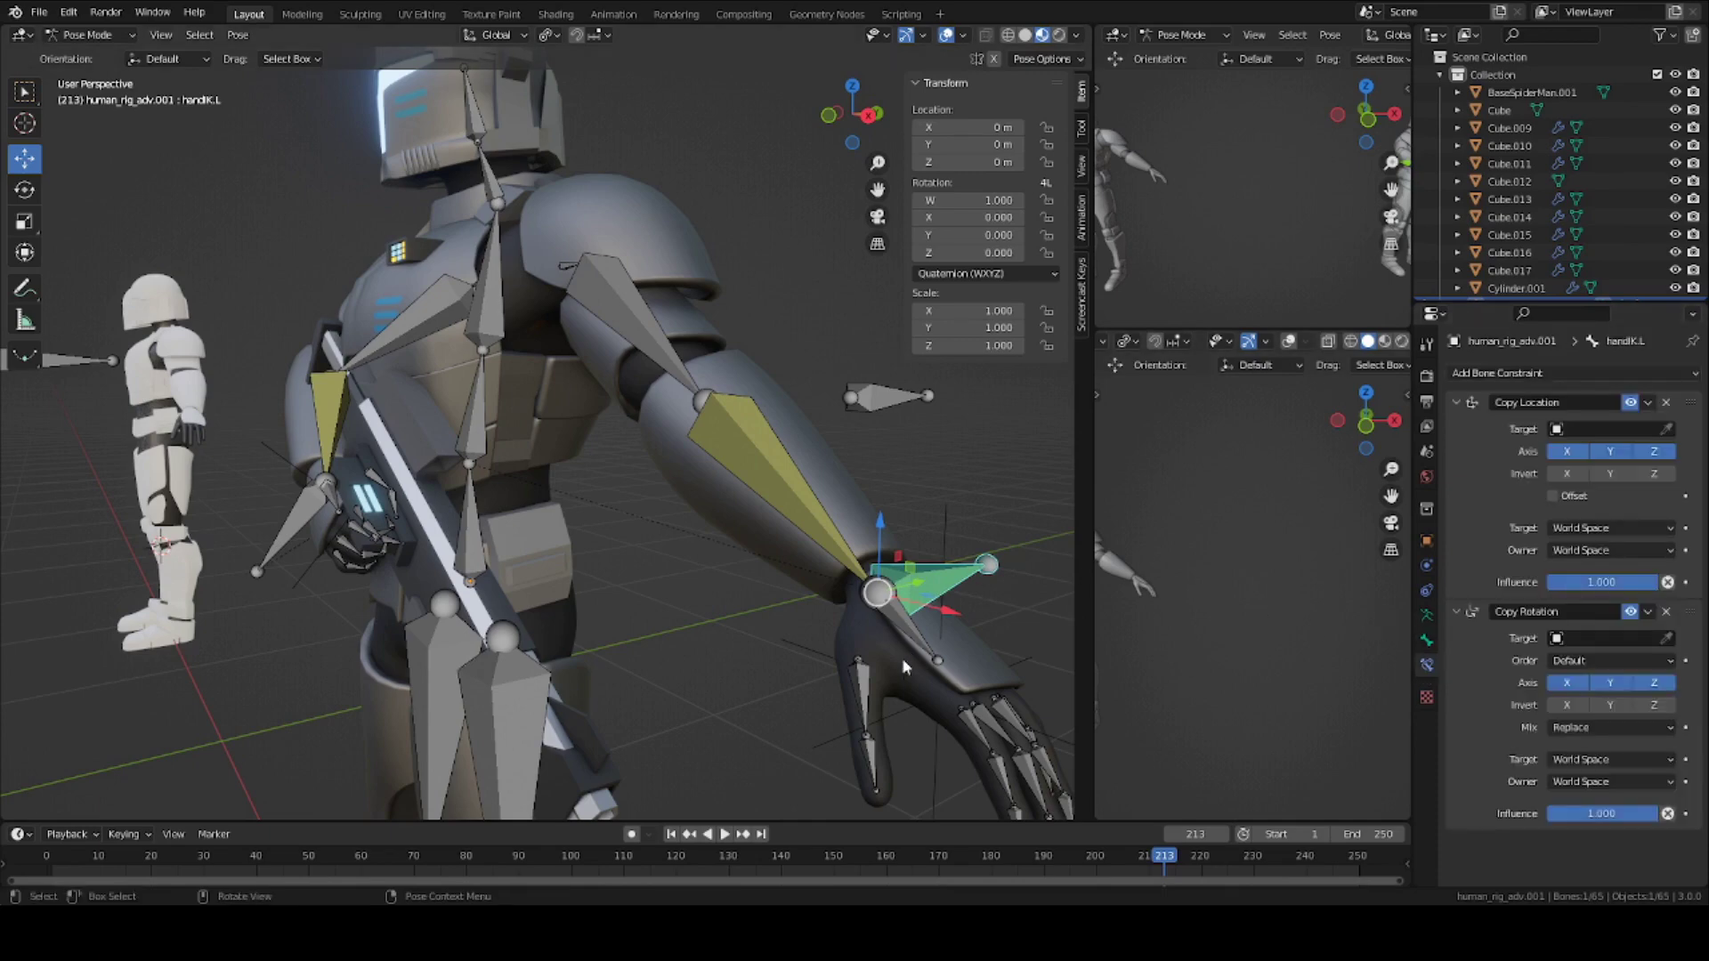
scroll(855, 676, "down", 4)
scroll(837, 641, "up", 5)
scroll(937, 595, "down", 3)
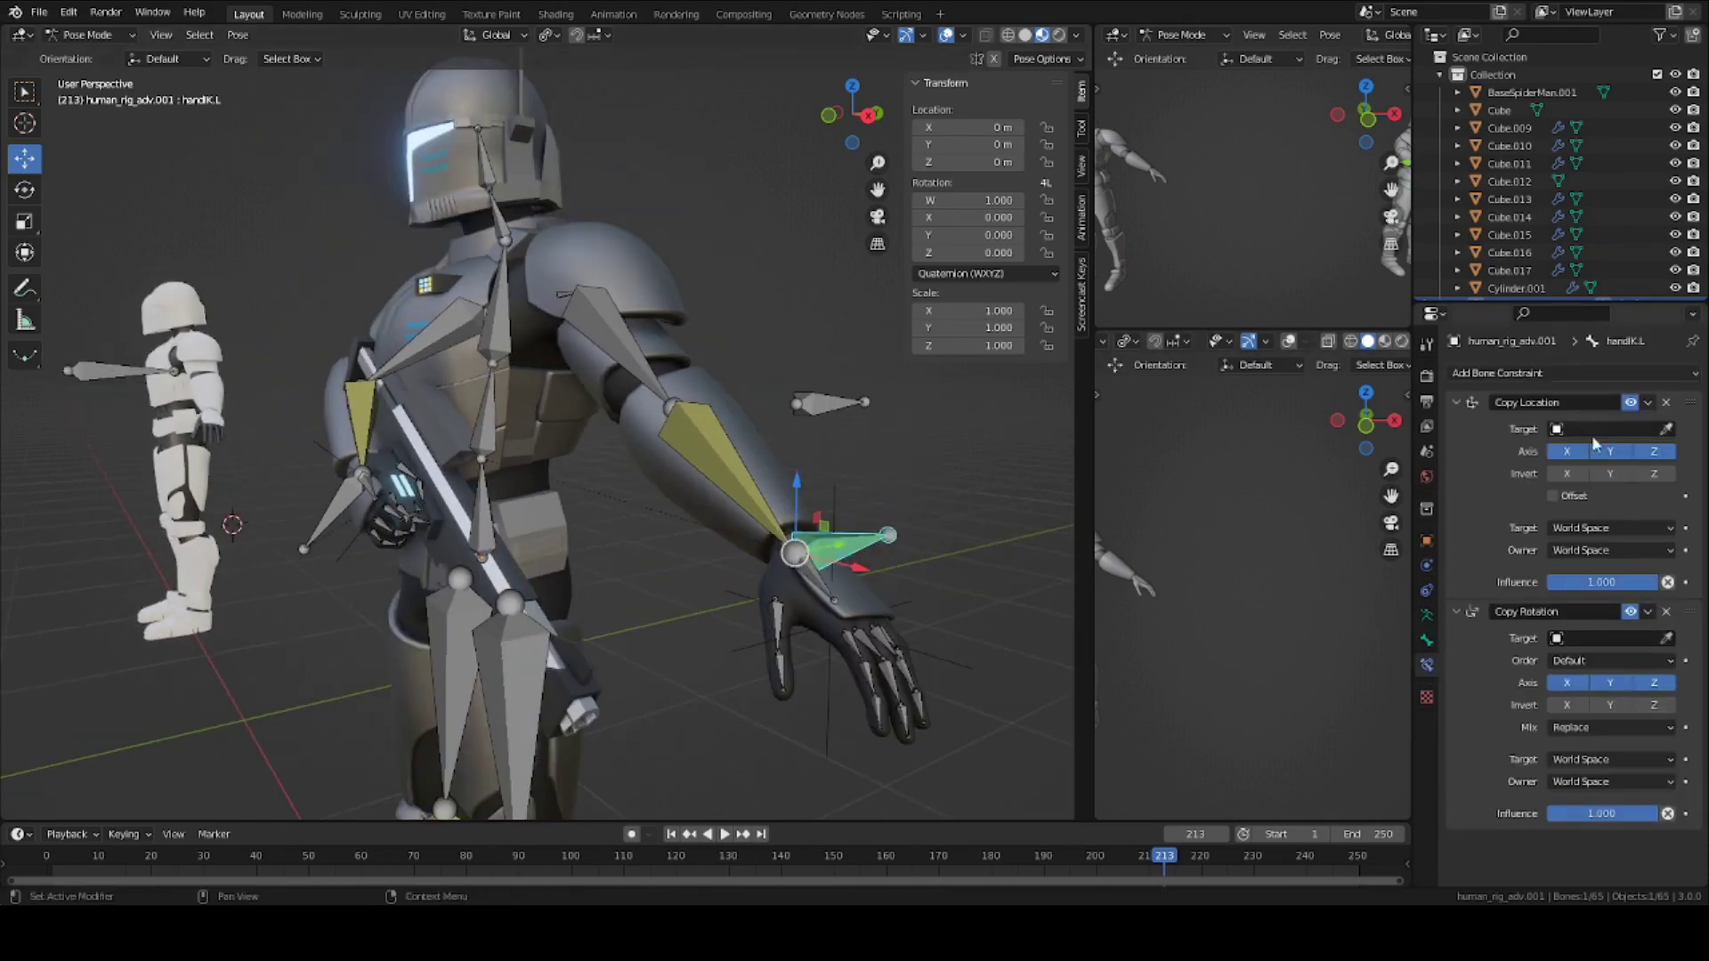
left_click(1666, 403)
left_click(1667, 402)
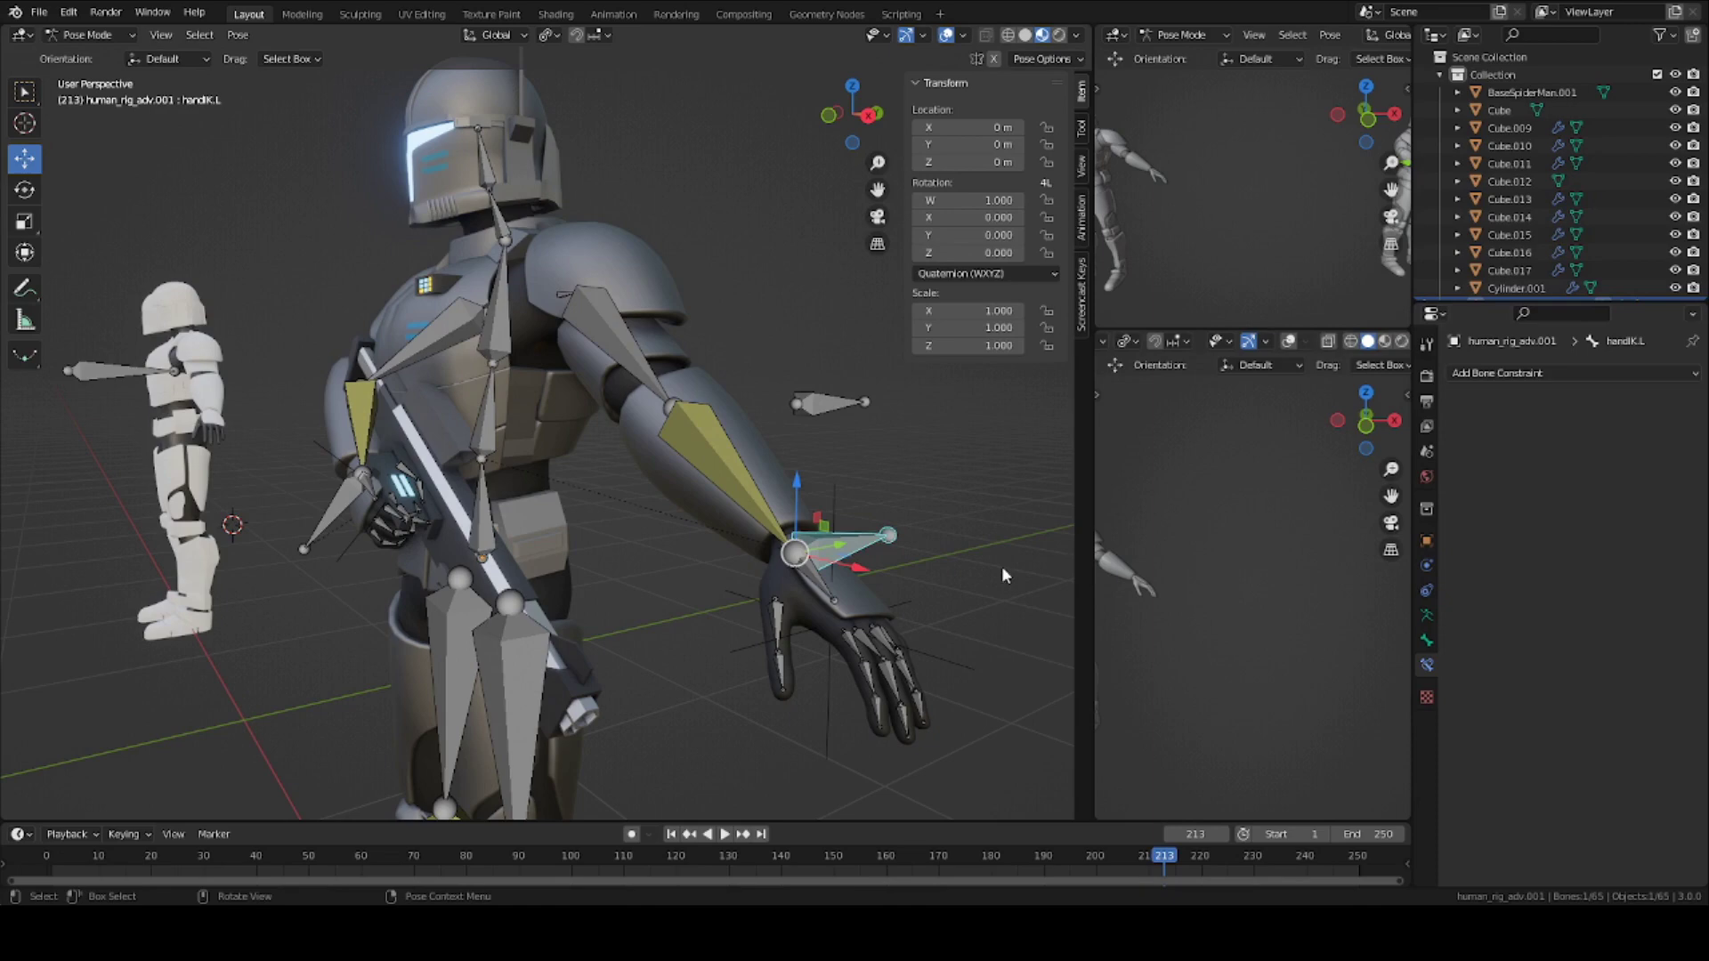
key("ctrl+s")
In Object Mode, move the left_hand_controller empty to the underside of the rifle's front half and snap the 3D cursor to it.
middle_click_drag(662, 557, 661, 518)
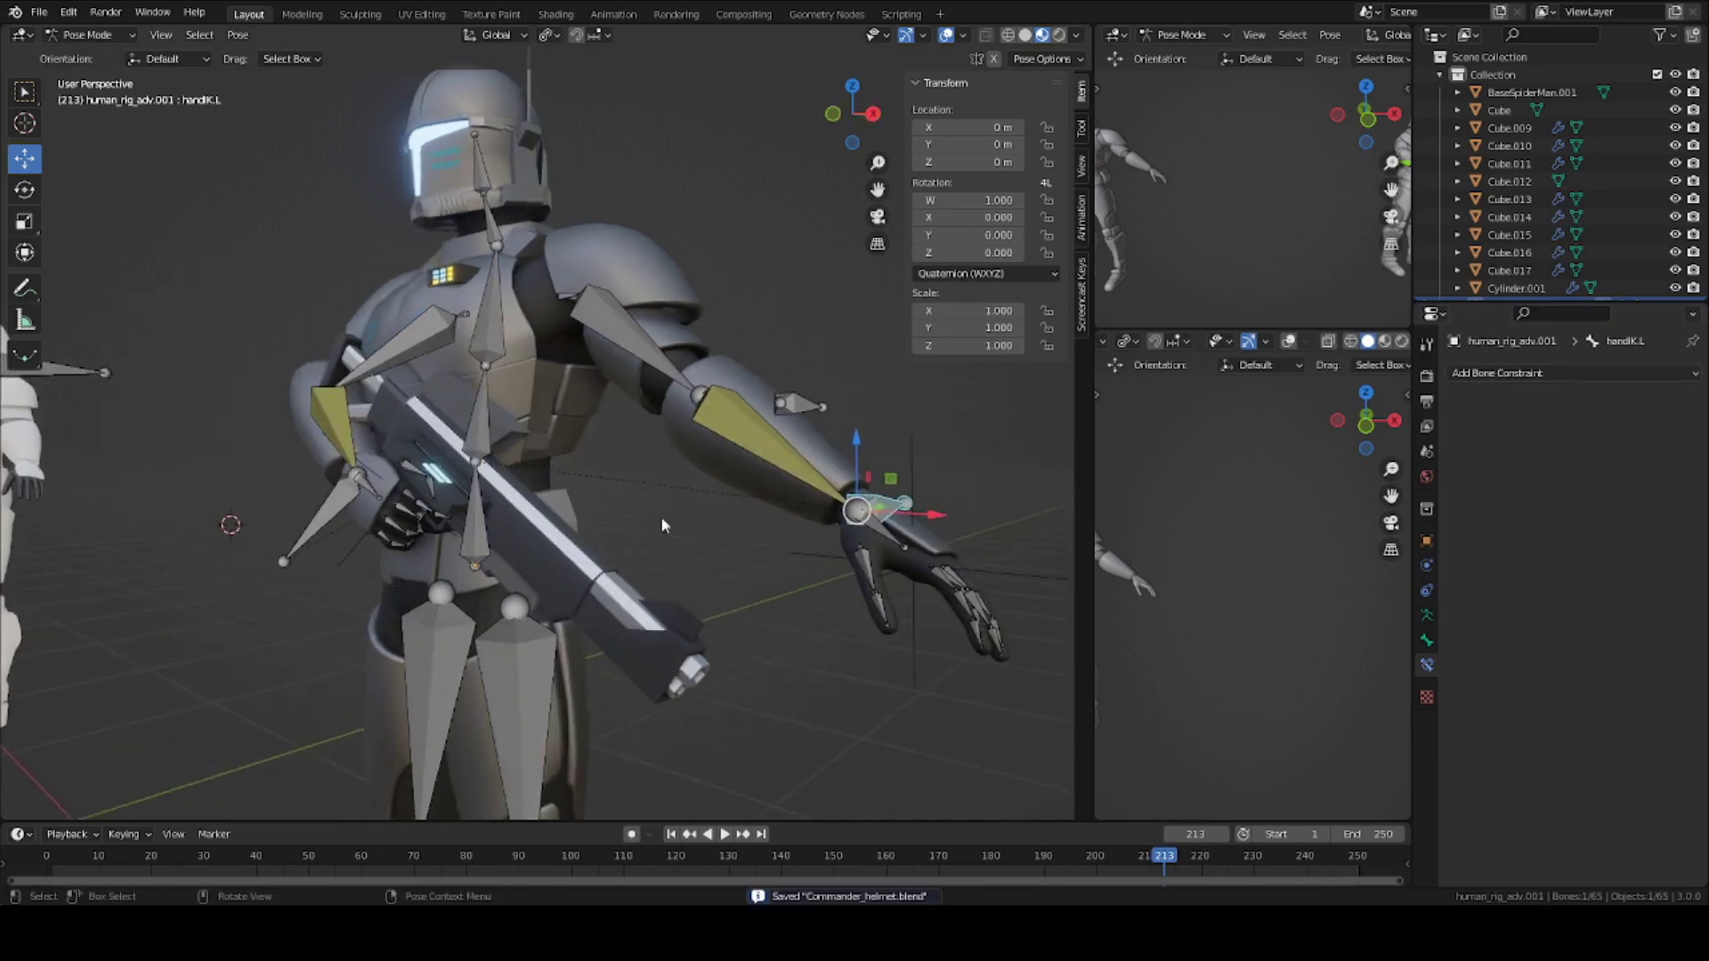
left_click(87, 35)
left_click(80, 53)
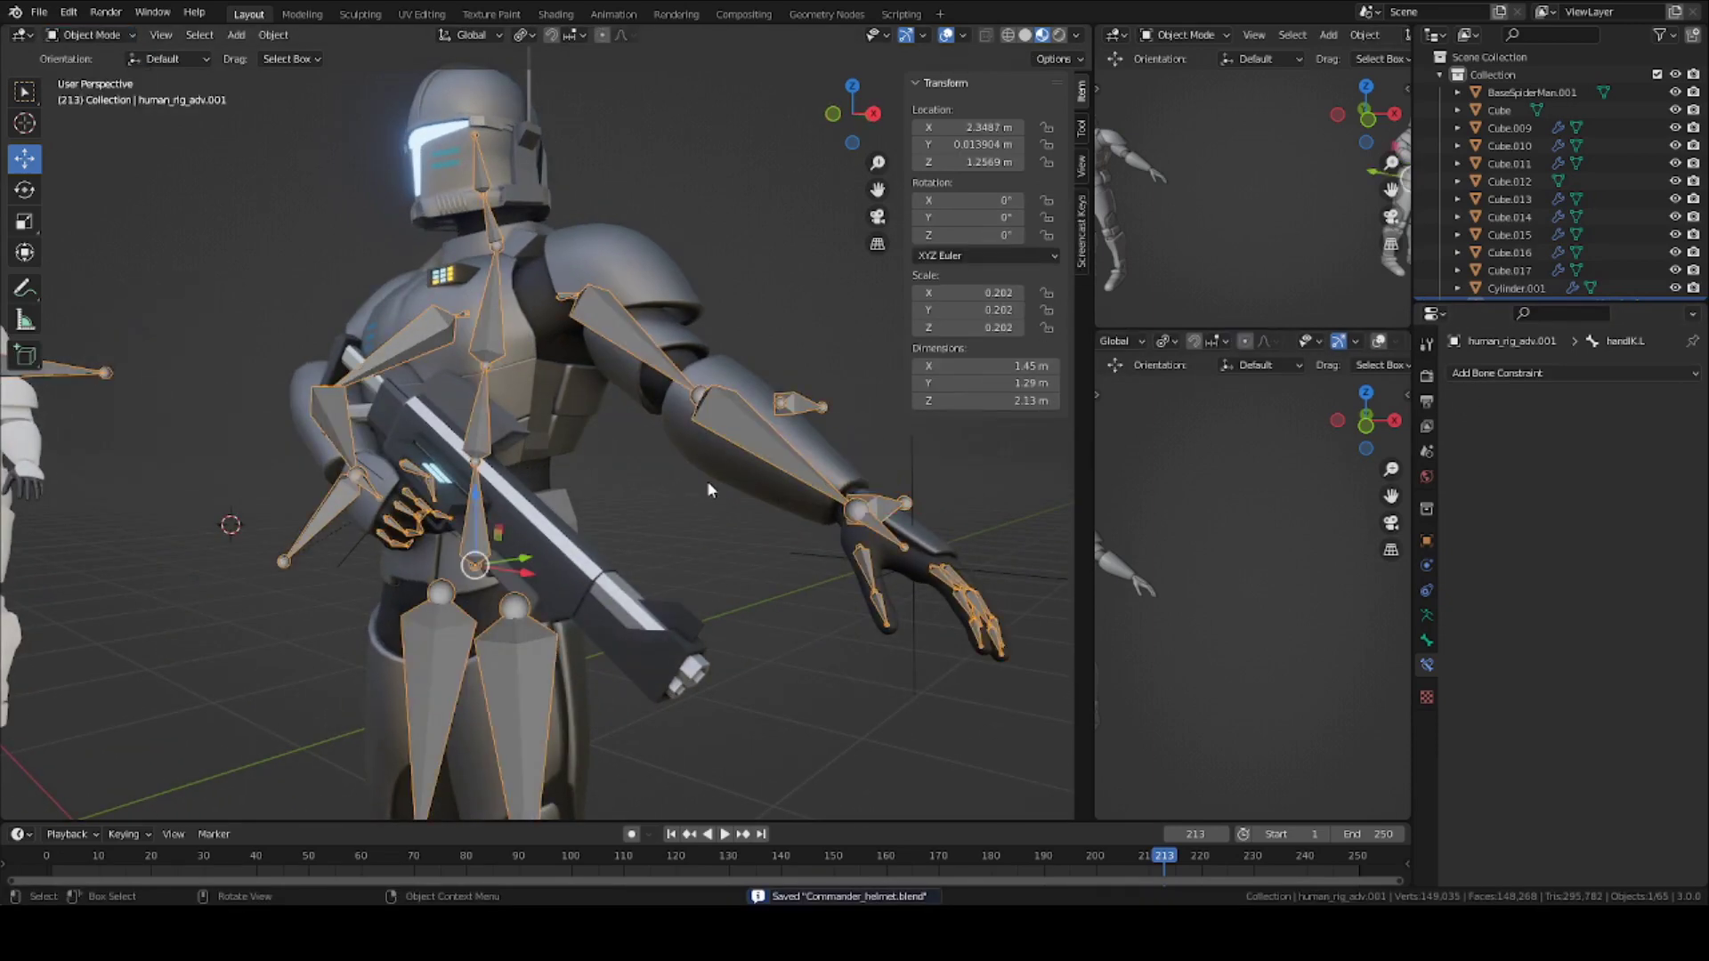
left_click(986, 575)
middle_click_drag(986, 574, 975, 468)
key("g")
left_click(633, 495)
middle_click_drag(634, 495, 735, 489)
key("g")
left_click(787, 579)
key("shift+s")
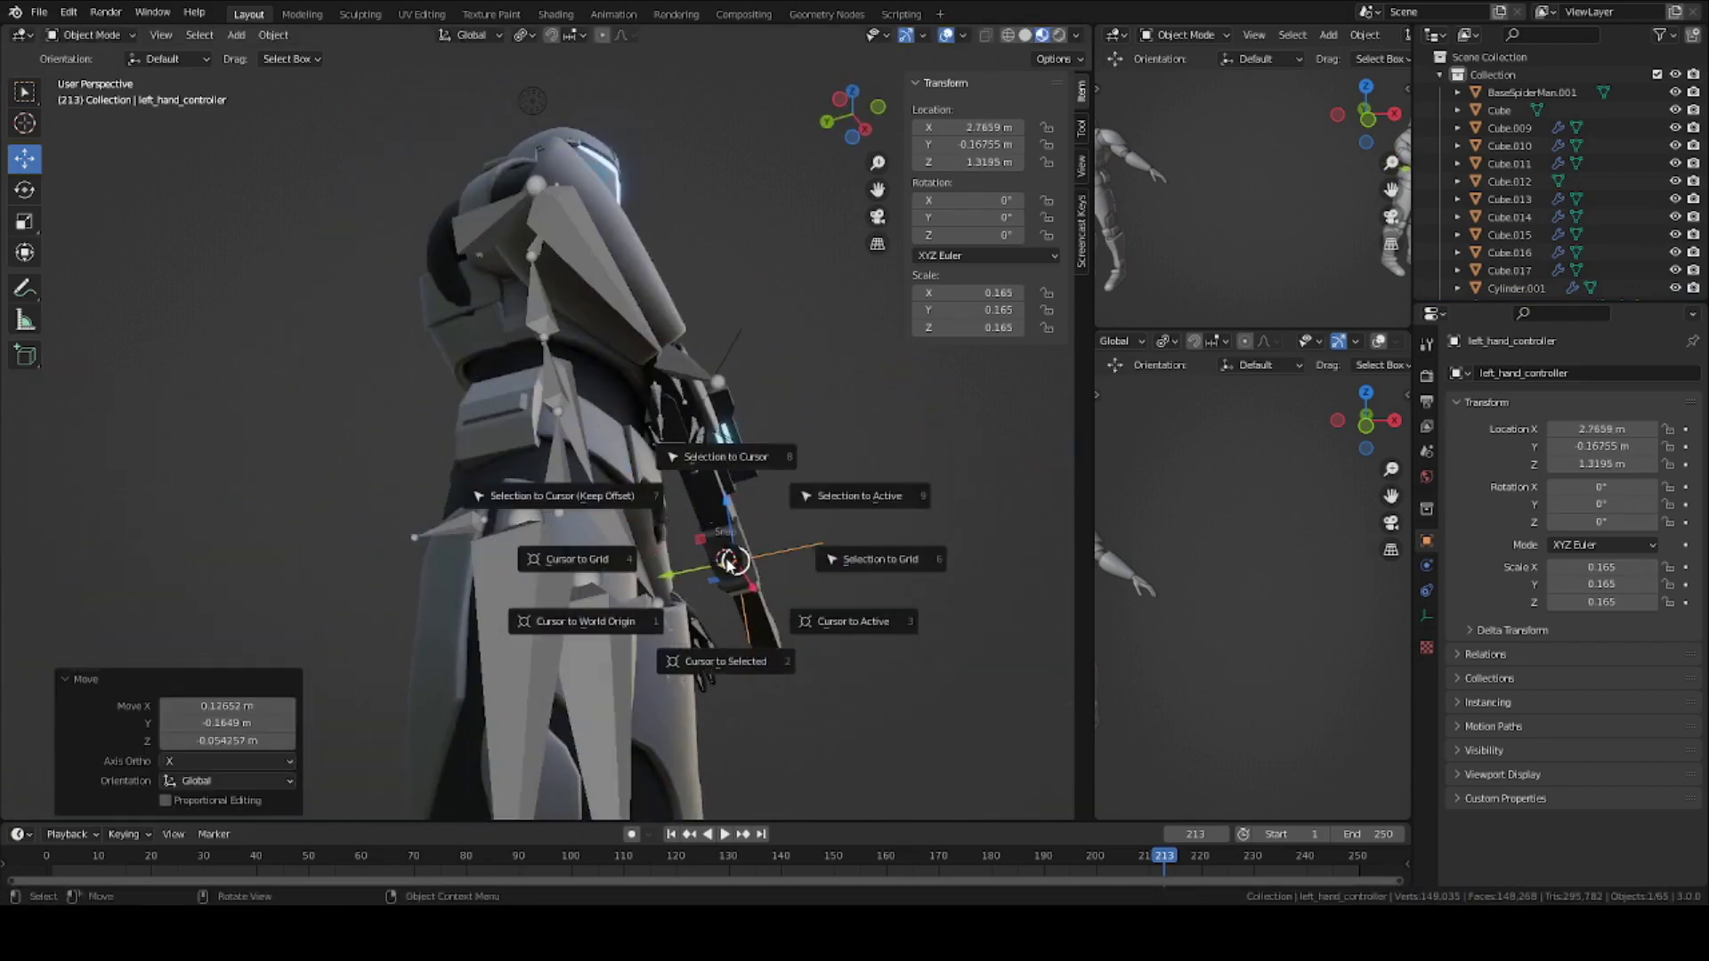
left_click(728, 461)
In Pose Mode, add Copy Location and Copy Rotation constraints to handIK.L, both targeting left_hand_controller, and save the file.
mouse_move(857, 530)
middle_mouse_down()
mouse_move(683, 574)
mouse_move(840, 574)
mouse_move(872, 534)
middle_mouse_up()
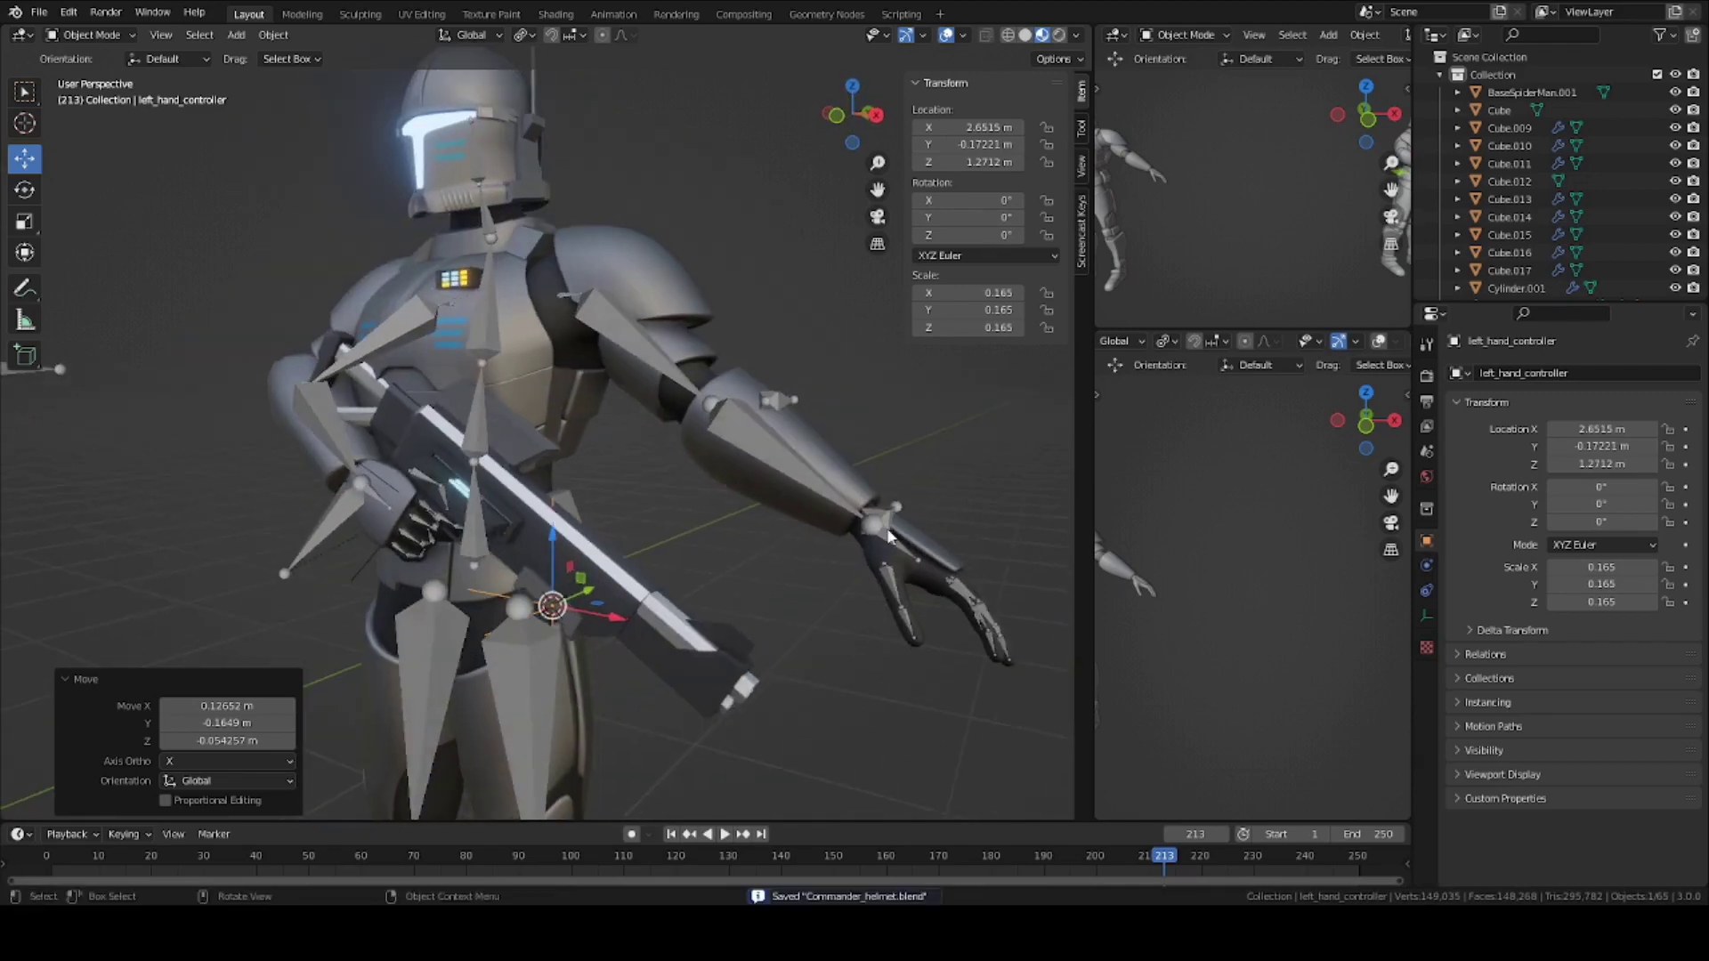
left_click(875, 527)
left_click(93, 94)
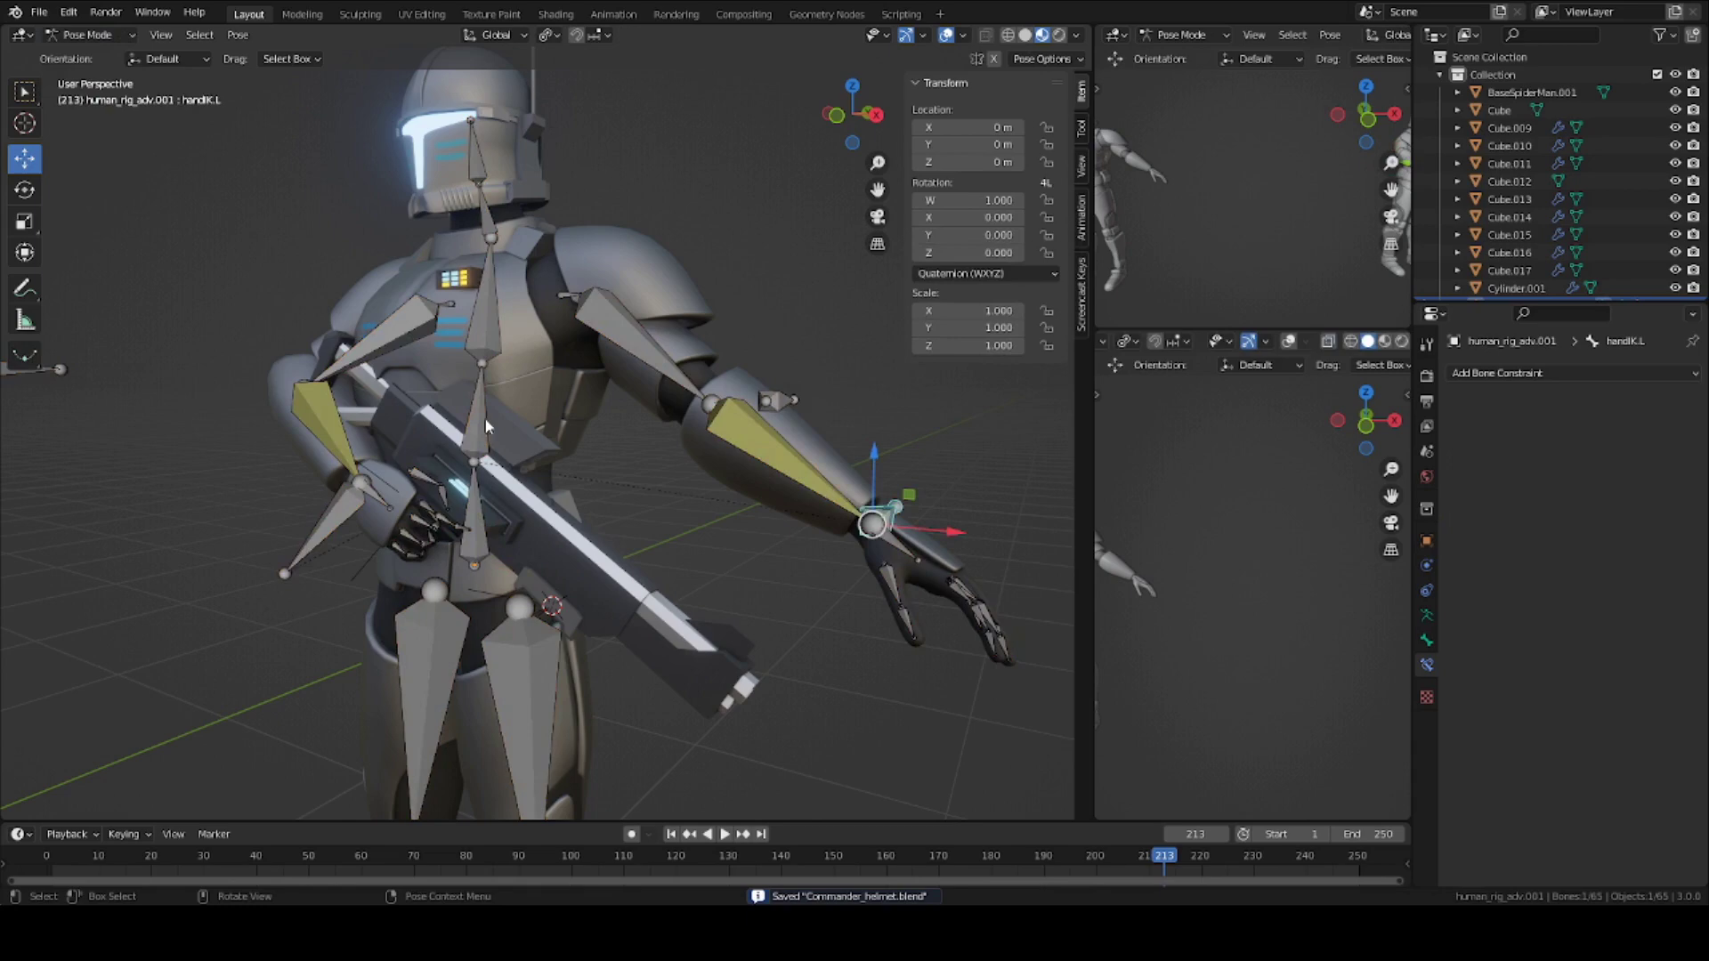
middle_click_drag(484, 419, 703, 577)
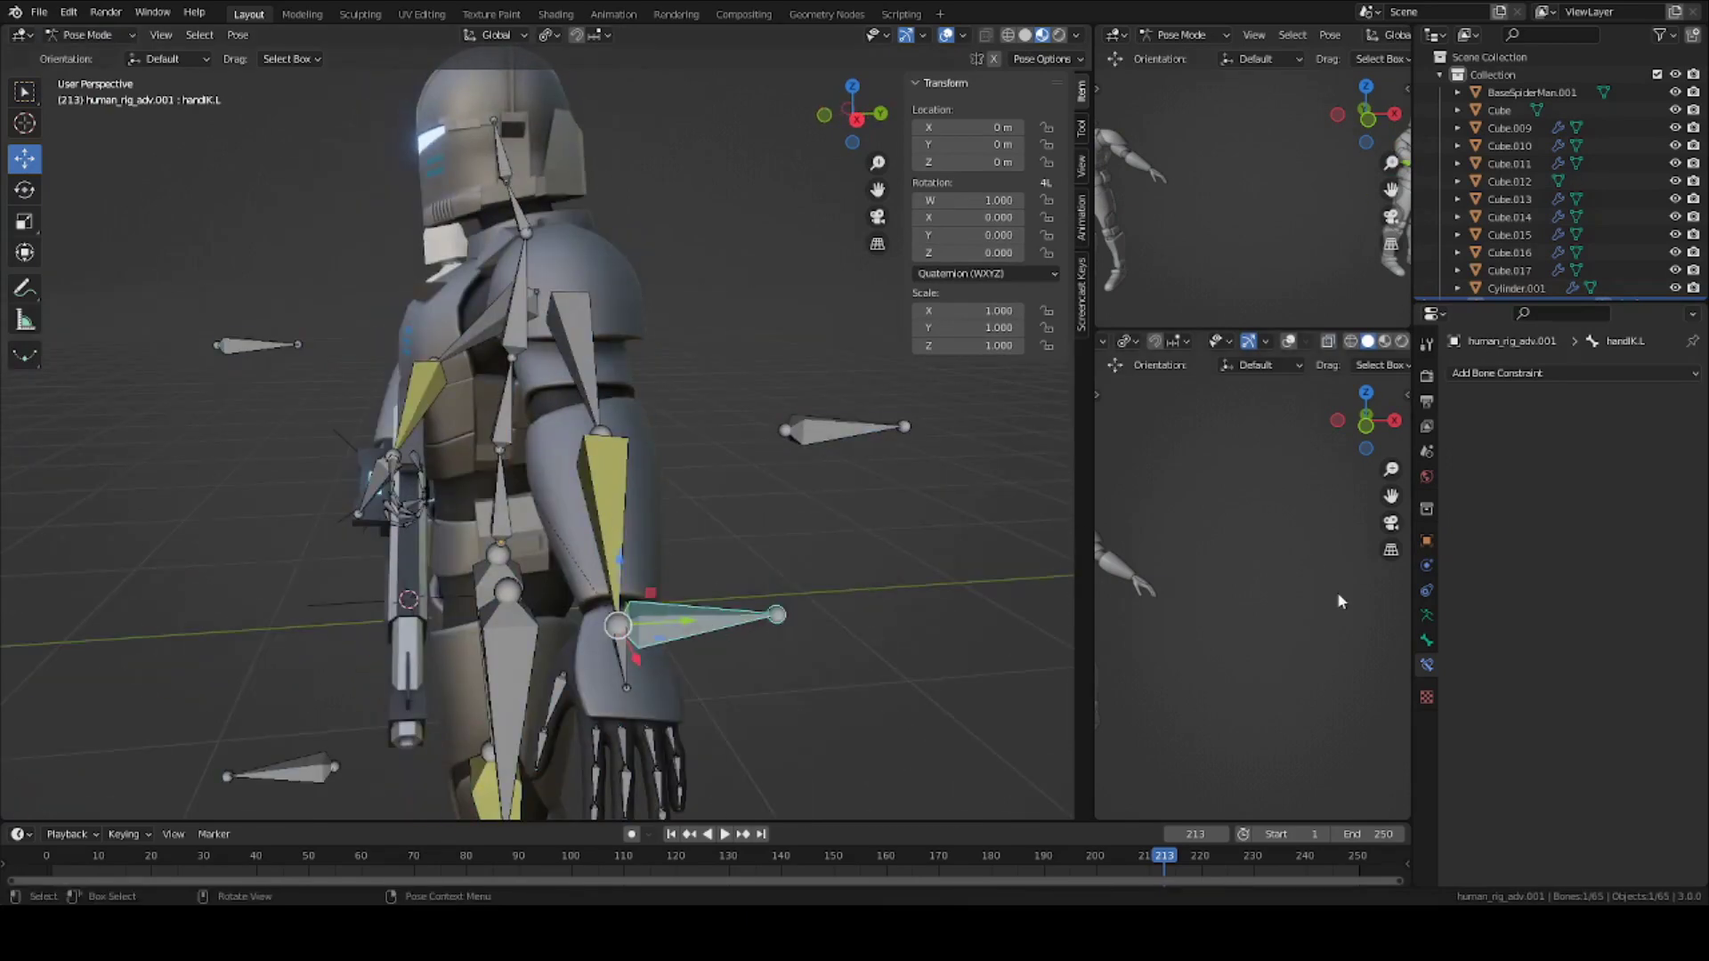
left_click(1504, 374)
left_click(1406, 424)
left_click(1484, 375)
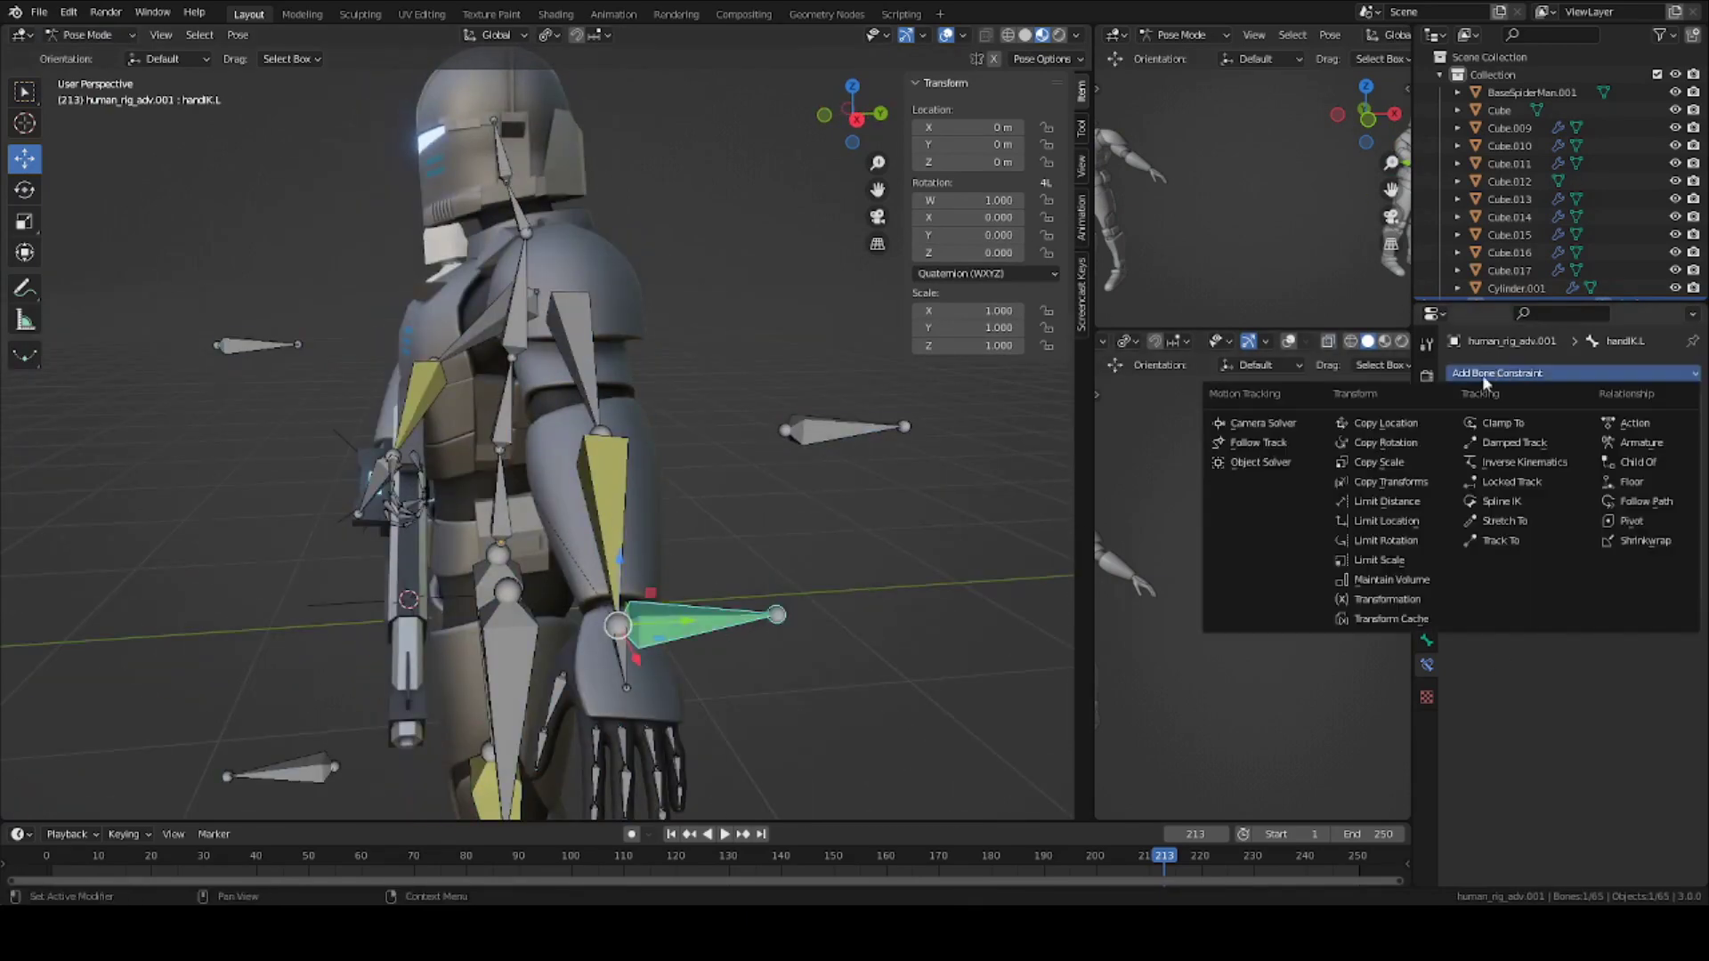
left_click(1406, 443)
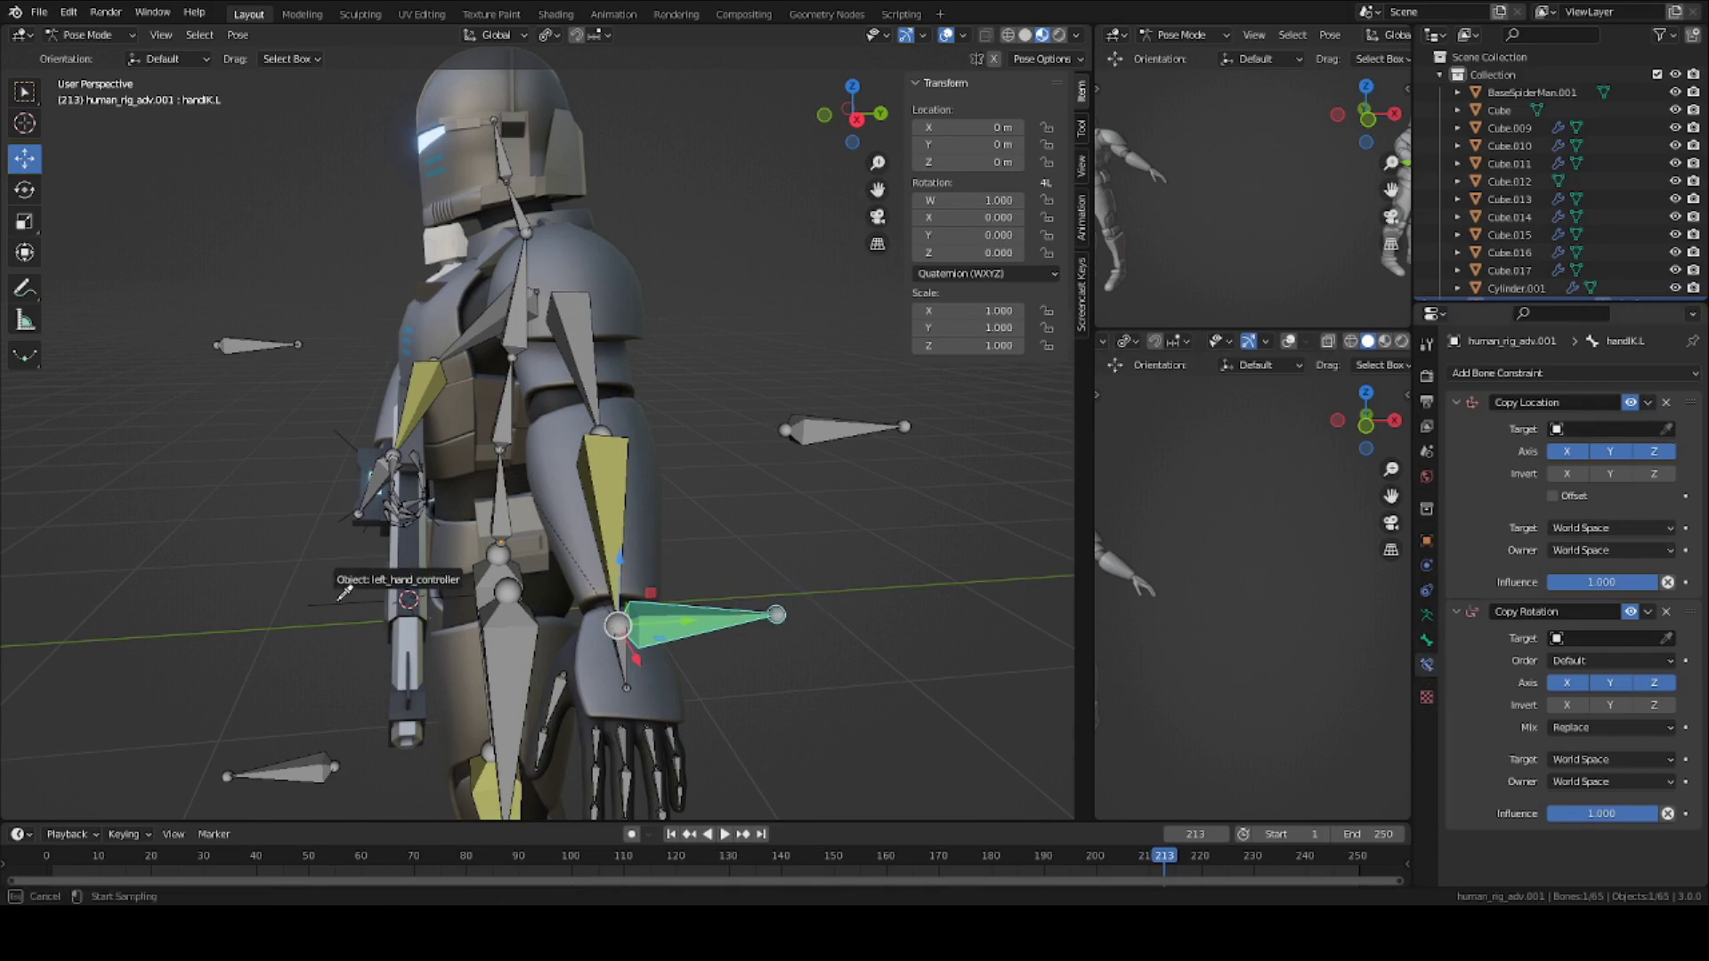
left_click(339, 597)
middle_click_drag(339, 597, 1082, 635)
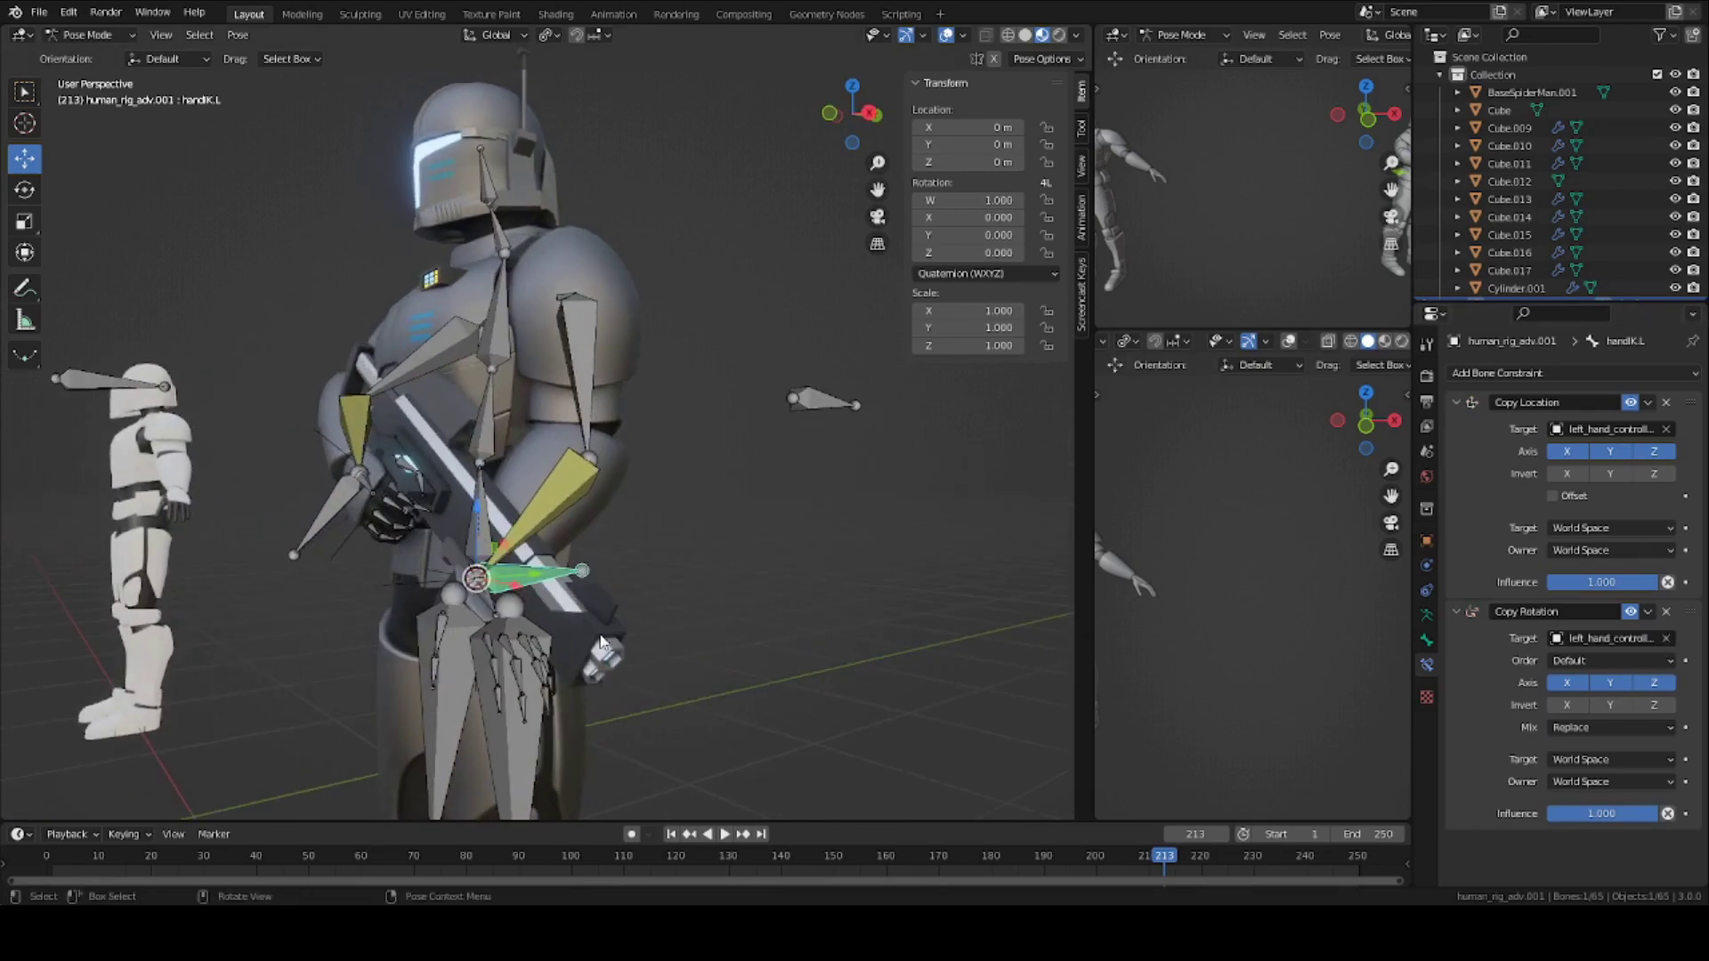
scroll(602, 642, "up", 5)
key("ctrl+s")
In Object Mode, parent the left_hand_controller empty to the rifle using Object (Keep Transform).
left_click(97, 36)
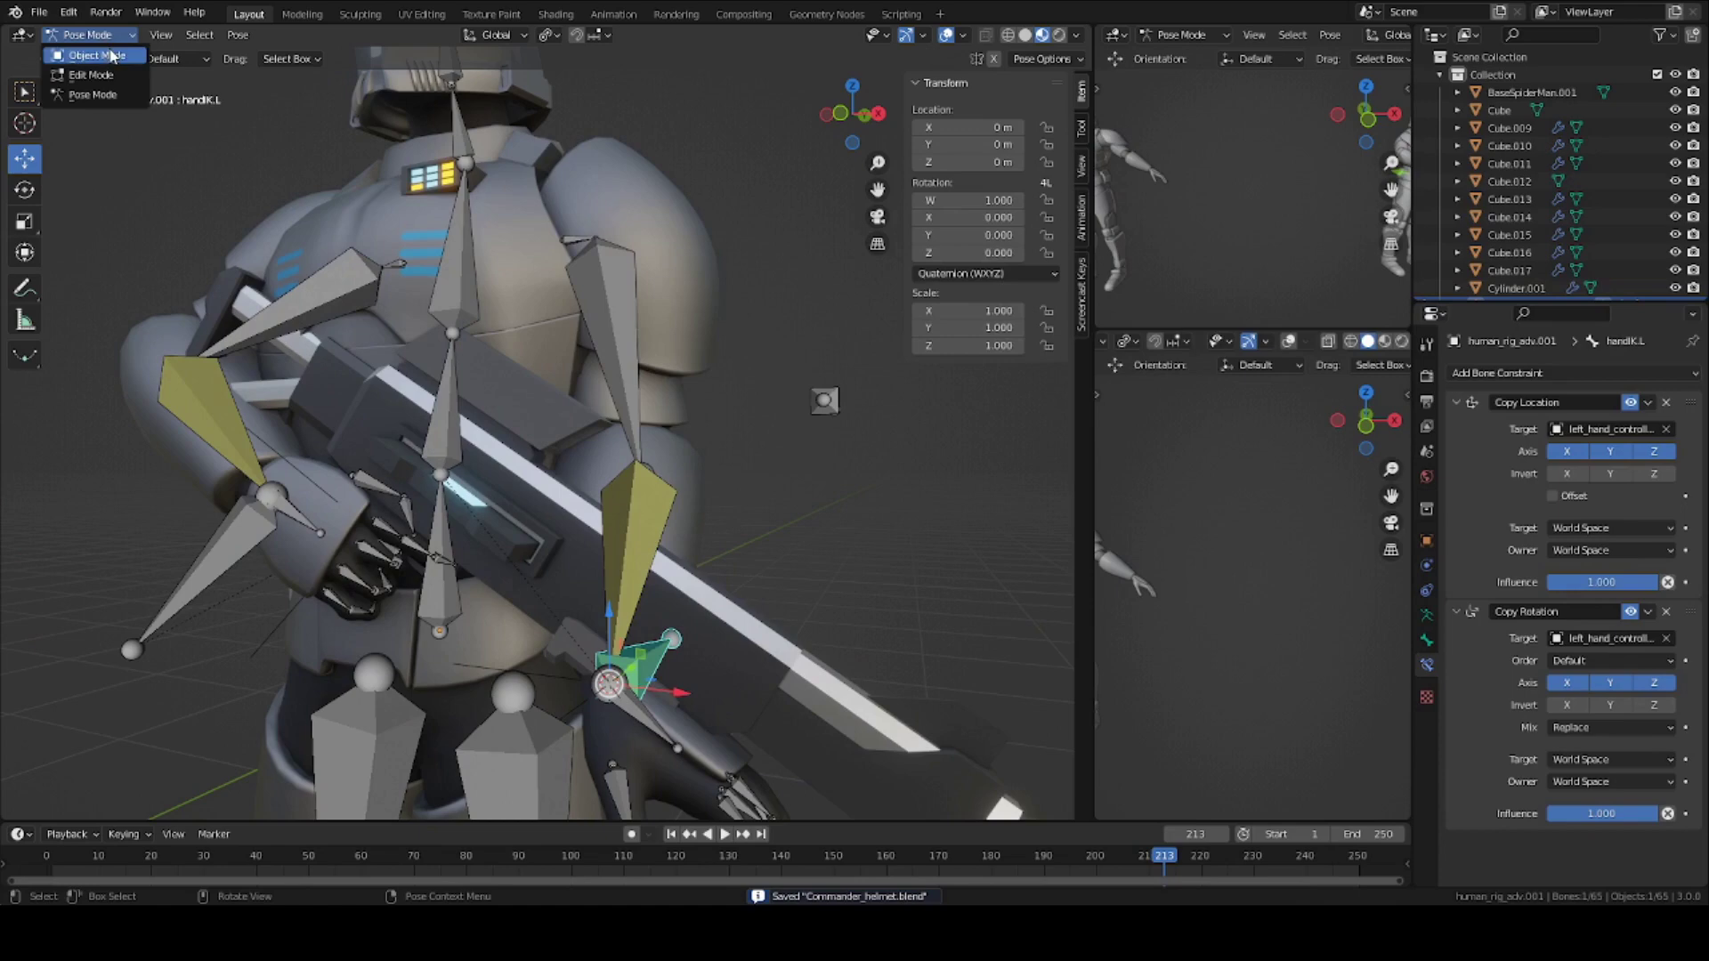
left_click(106, 54)
scroll(550, 561, "down", 2)
scroll(568, 603, "up", 1)
middle_click_drag(579, 592, 744, 620)
left_click(576, 611)
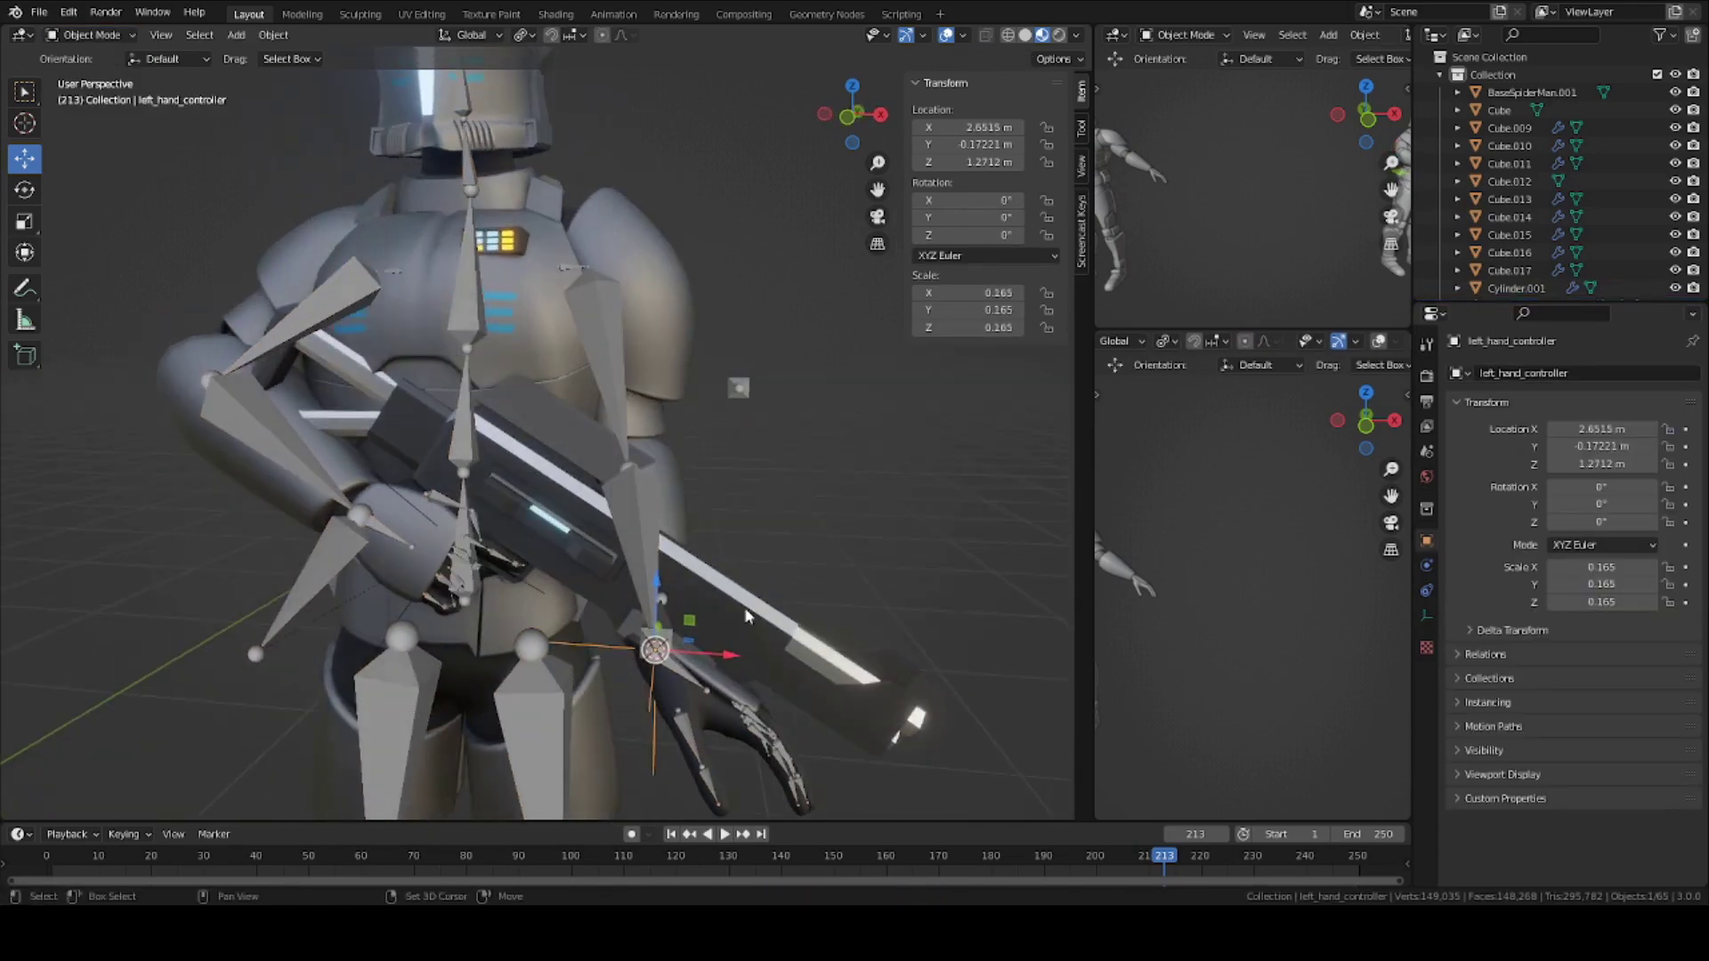
left_click(744, 607)
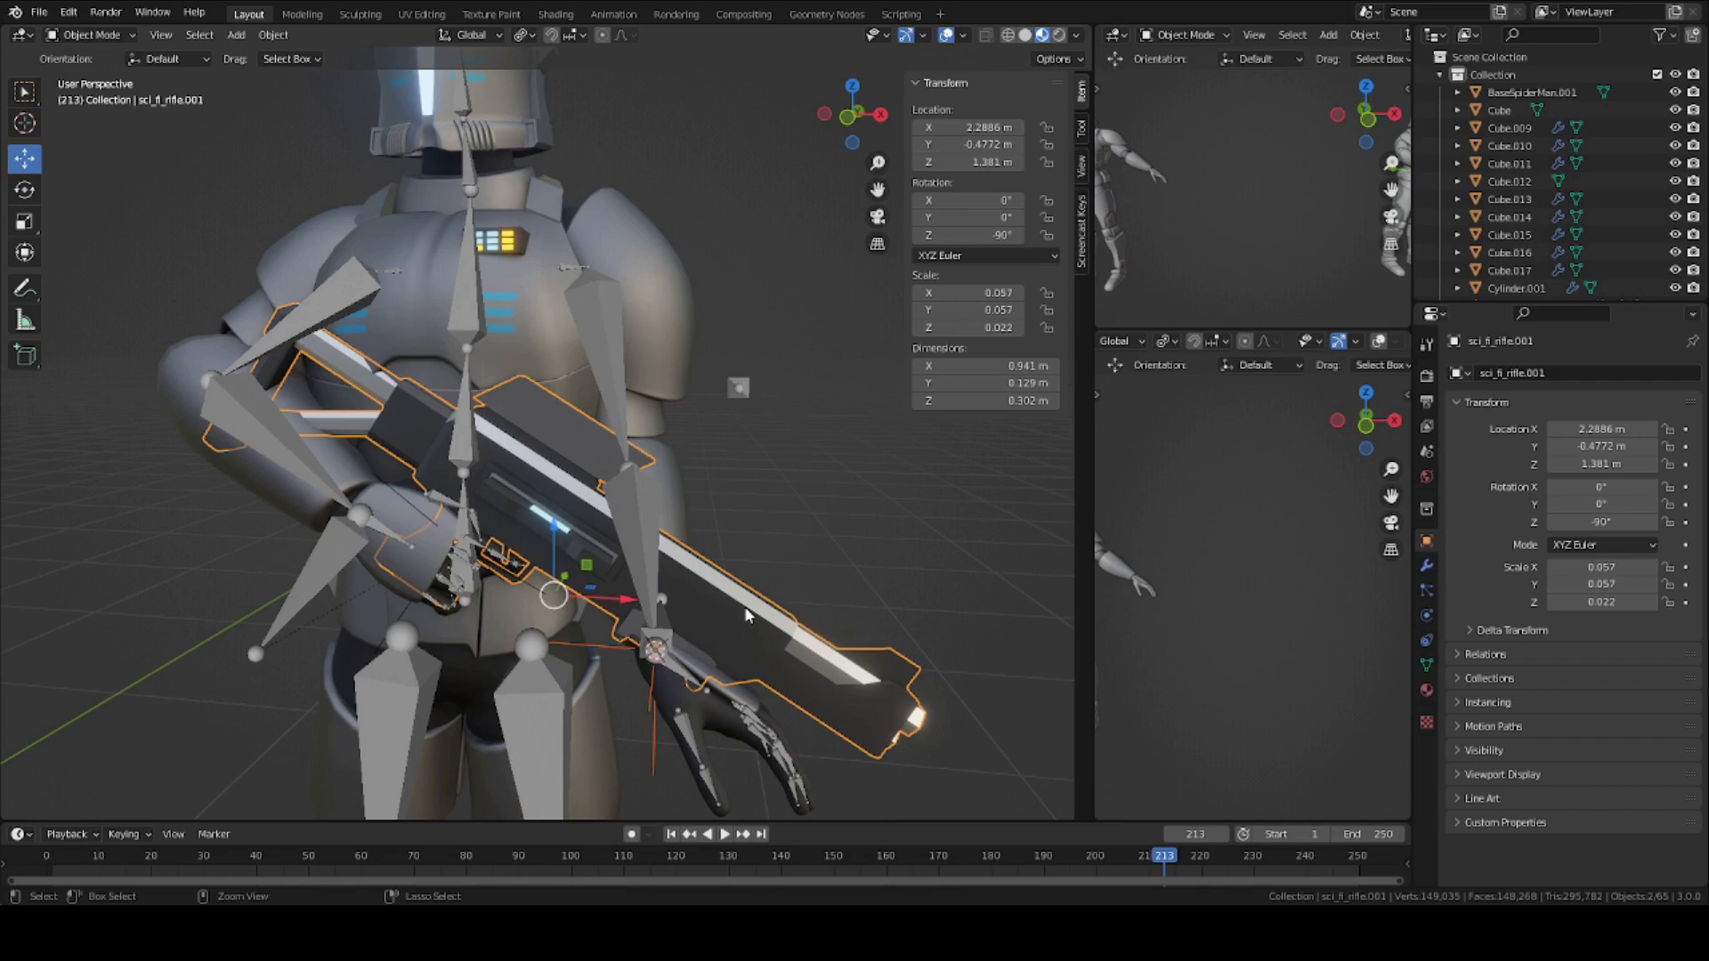
left_click(573, 650)
middle_click_drag(573, 649, 618, 646)
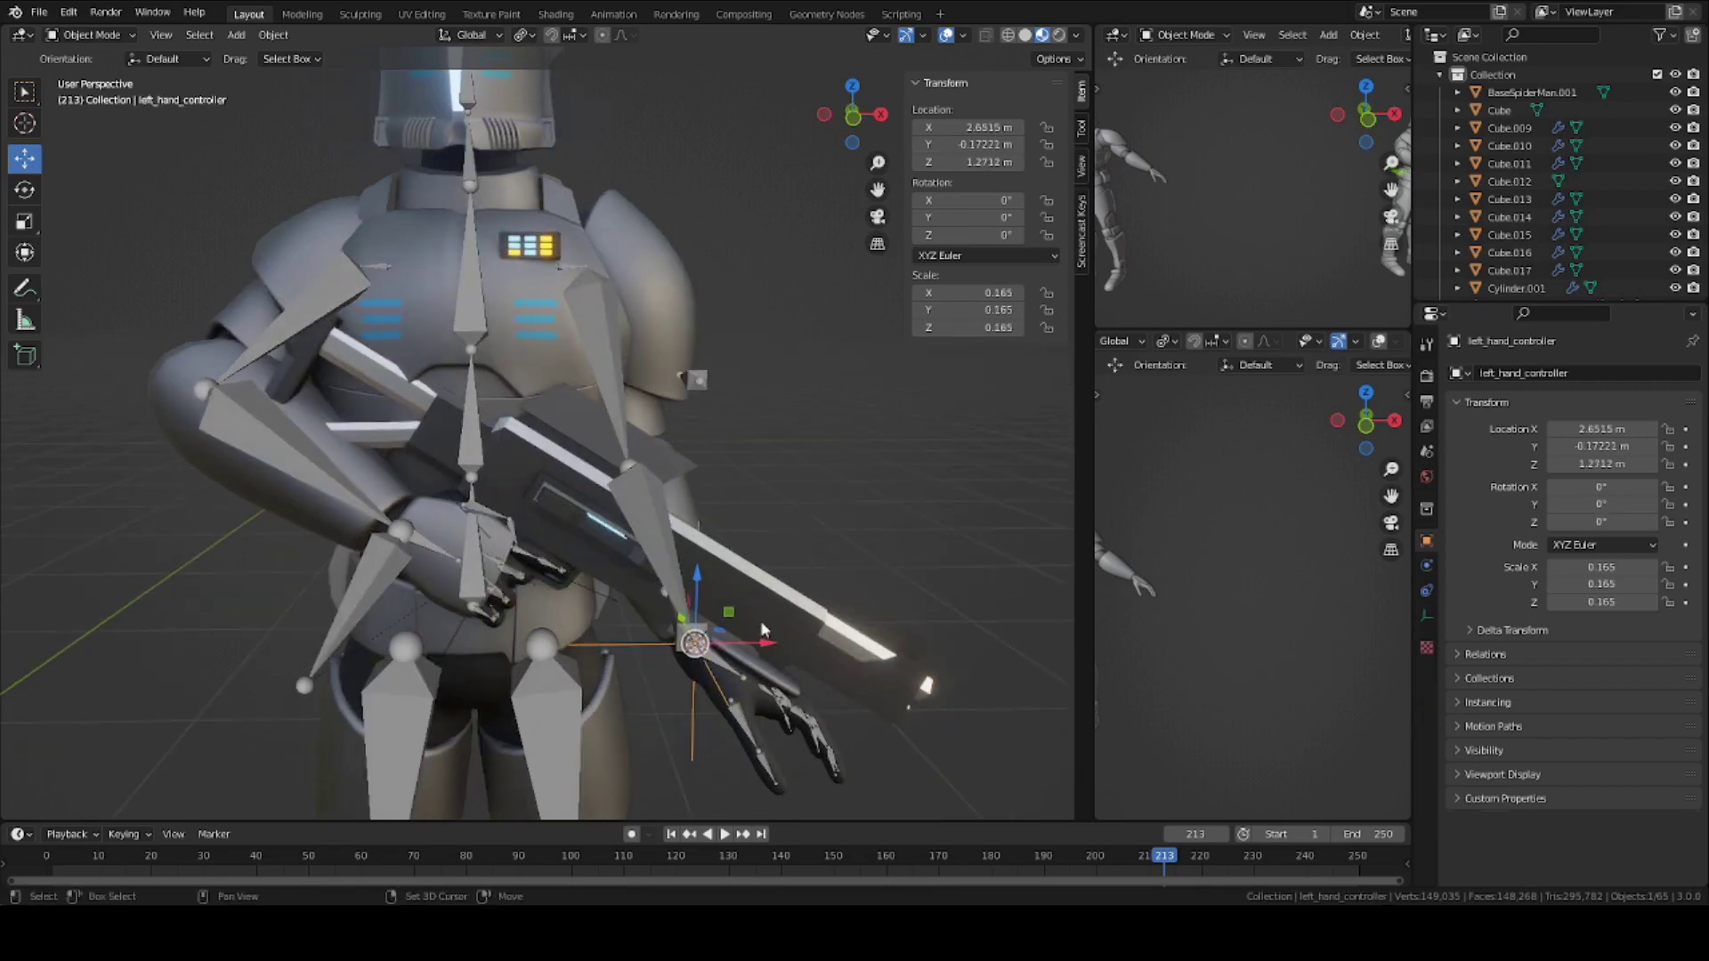
left_click(775, 605)
key("ctrl+p")
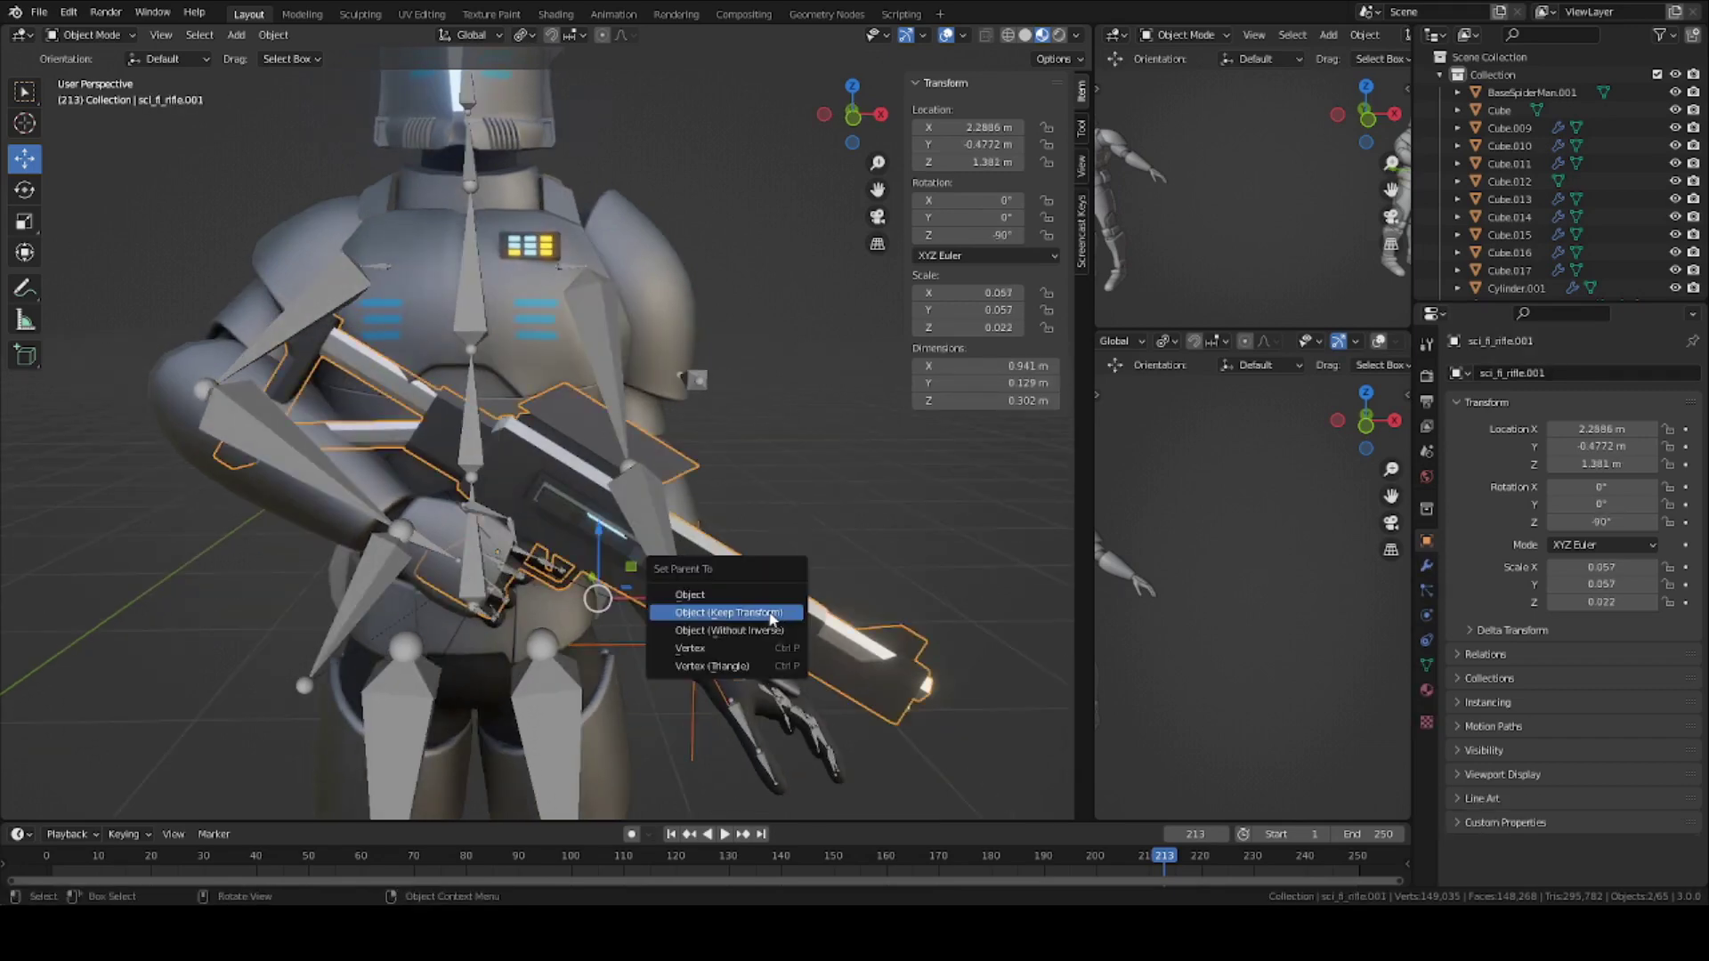
left_click(771, 621)
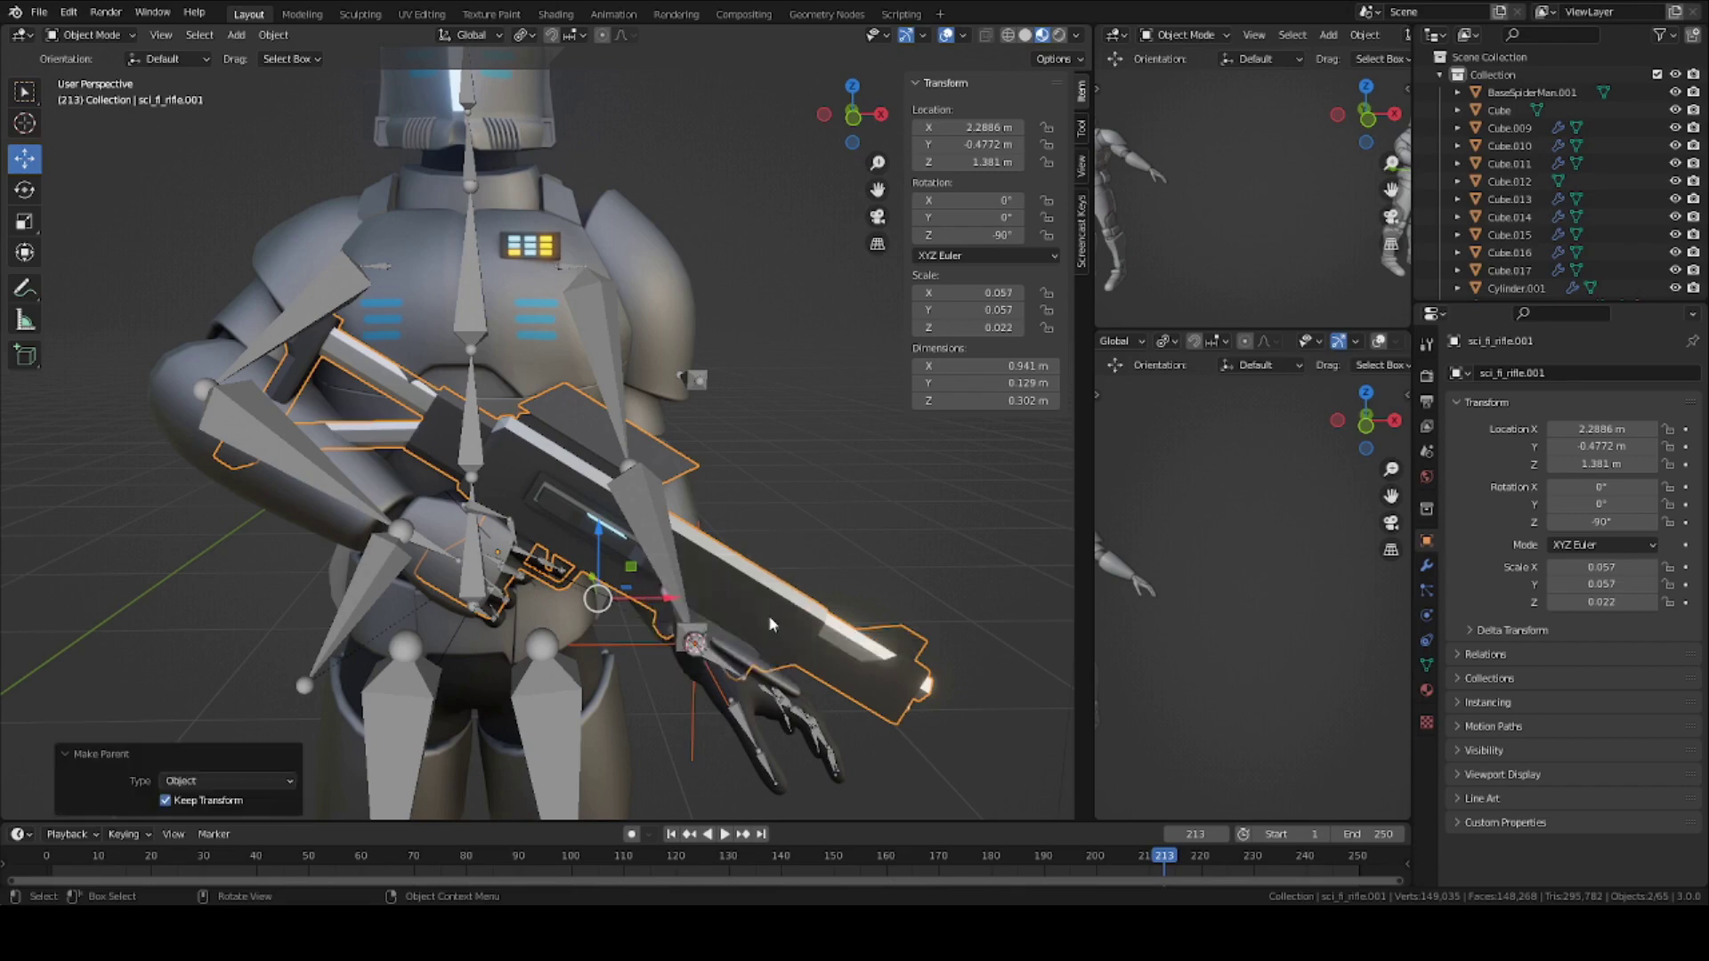
Rotate left_hand_controller about 167° in the view plane and about 63° around global Z to turn the left palm up under the rifle.
middle_click_drag(767, 616, 790, 617)
left_click(614, 645)
middle_click_drag(614, 644, 801, 539)
key("r")
left_click(492, 549)
key("r")
key("z")
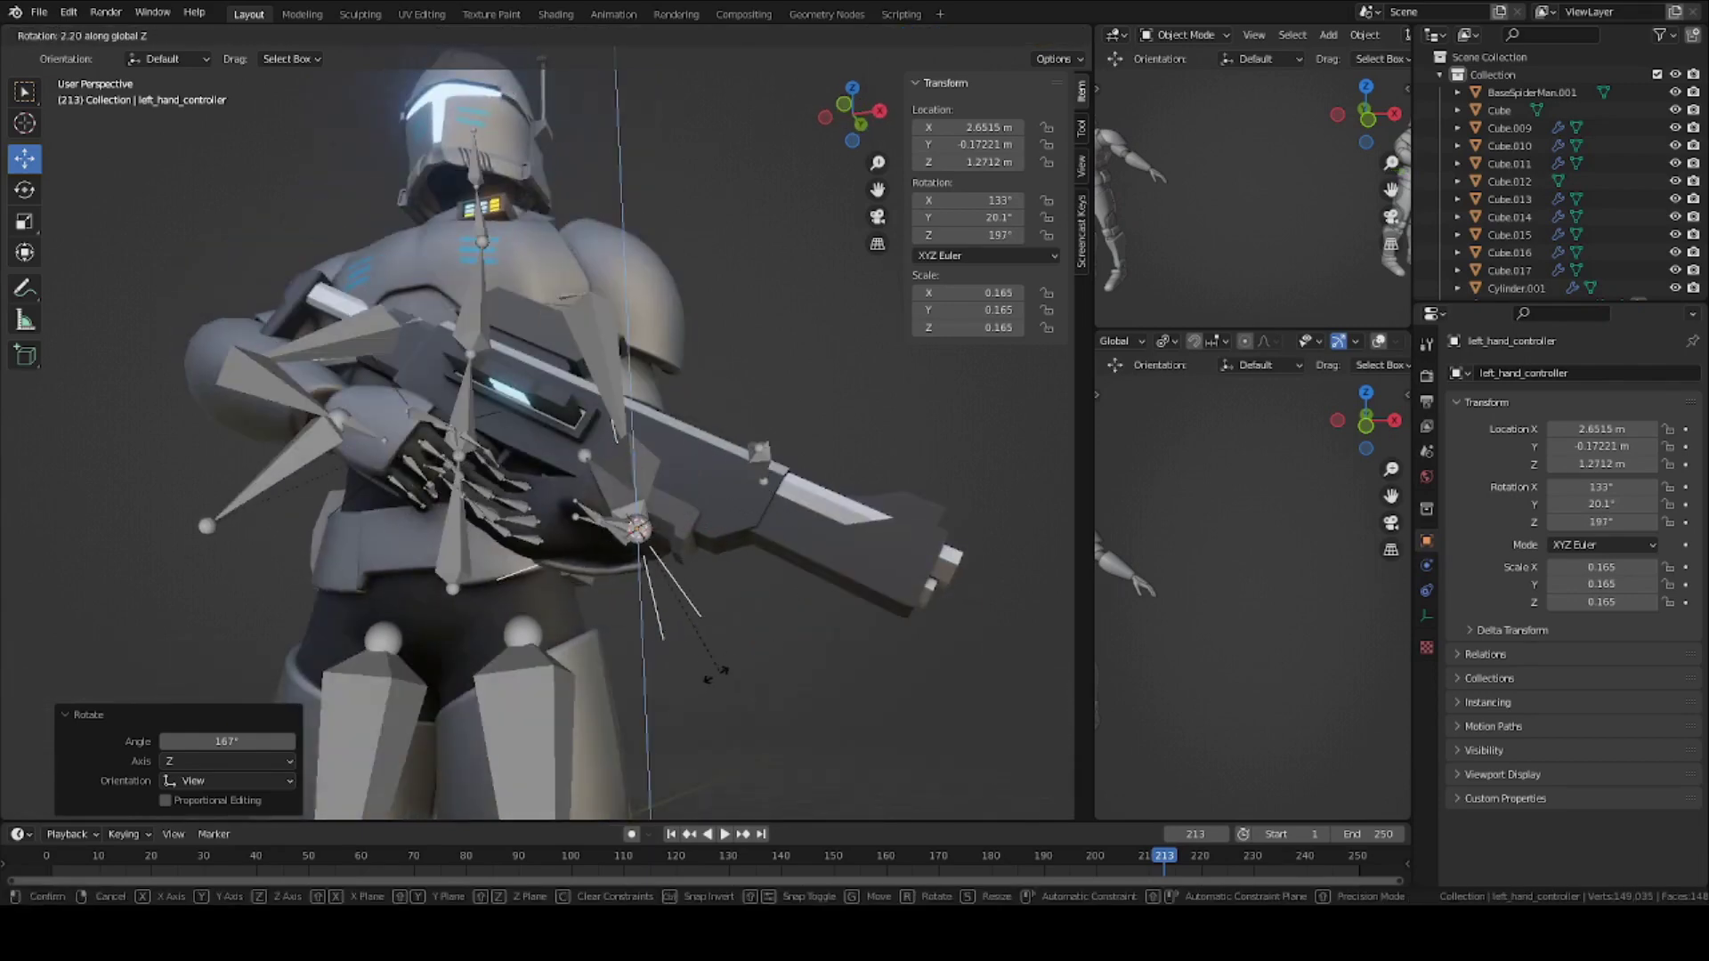
left_click(560, 669)
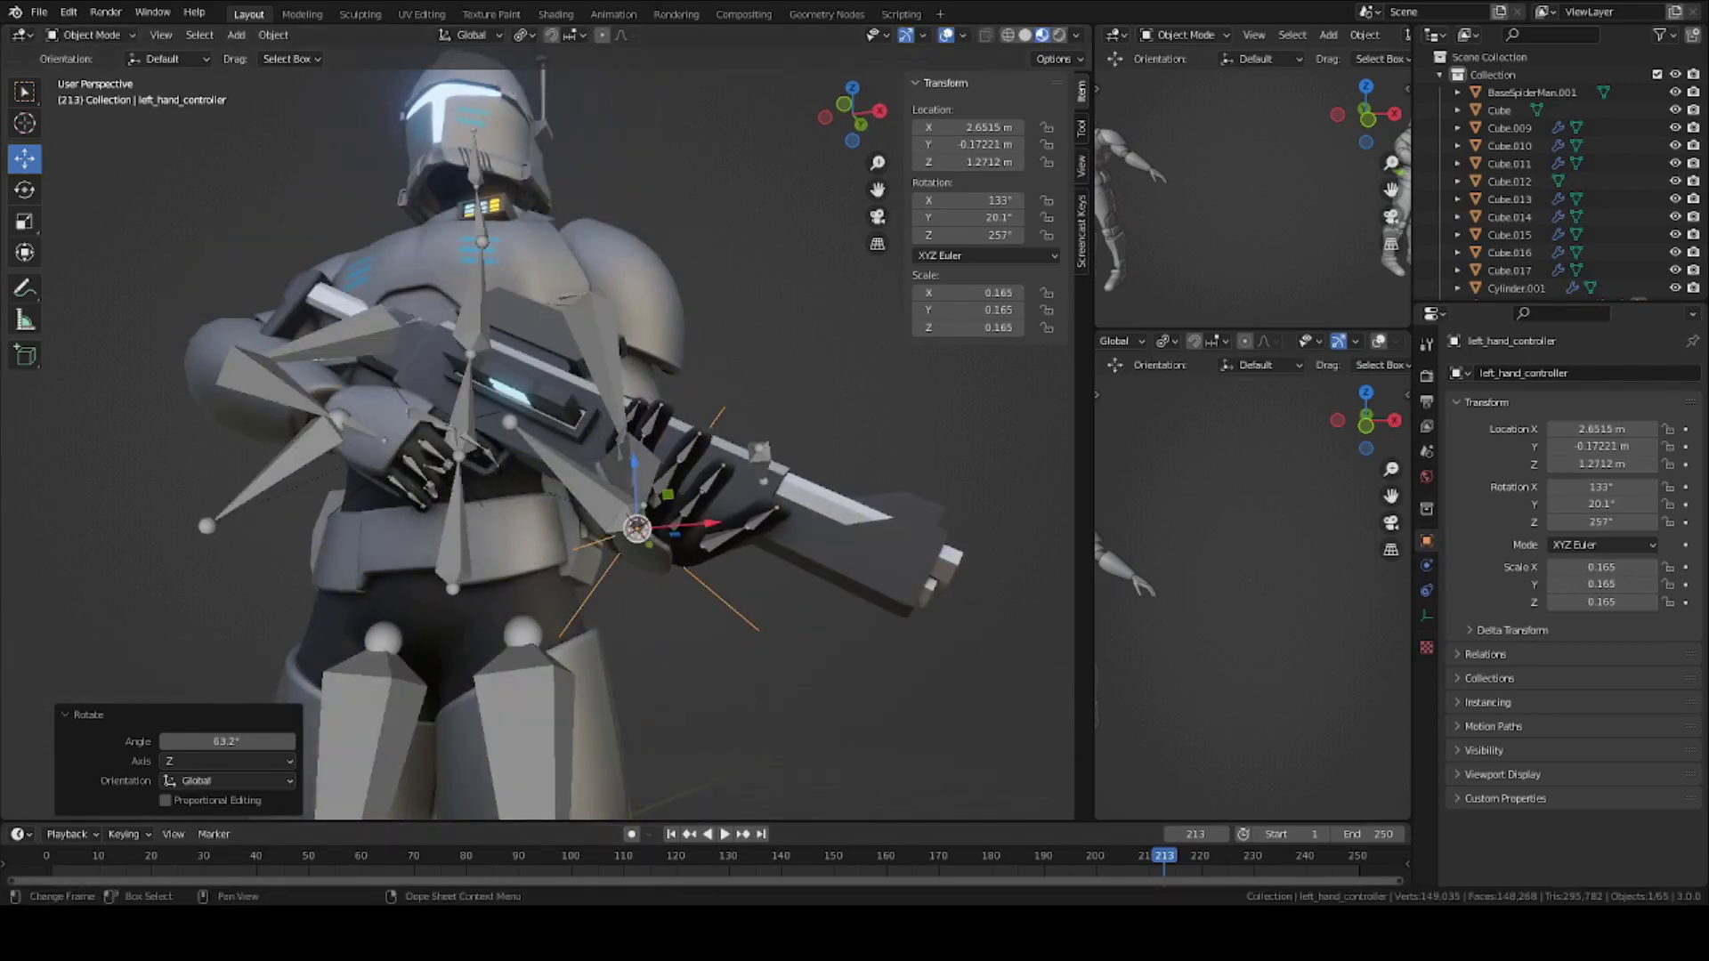
Move and rotate left_hand_controller to fit the left hand against the rifle's underside, then save the file.
scroll(538, 421, "up", 2)
middle_click_drag(739, 561, 850, 449)
middle_click_drag(850, 449, 623, 498, "shift")
key("g")
left_click(733, 469)
key("r")
left_click(773, 533)
middle_click_drag(772, 532, 703, 527)
scroll(683, 599, "down", 1)
key("ctrl+s")
Scale the rifle up by about 1.17 and move it about -0.04 m along the global Y axis.
scroll(626, 553, "down", 3)
scroll(654, 541, "up", 2)
scroll(511, 466, "up", 2)
left_click(612, 536)
key("s")
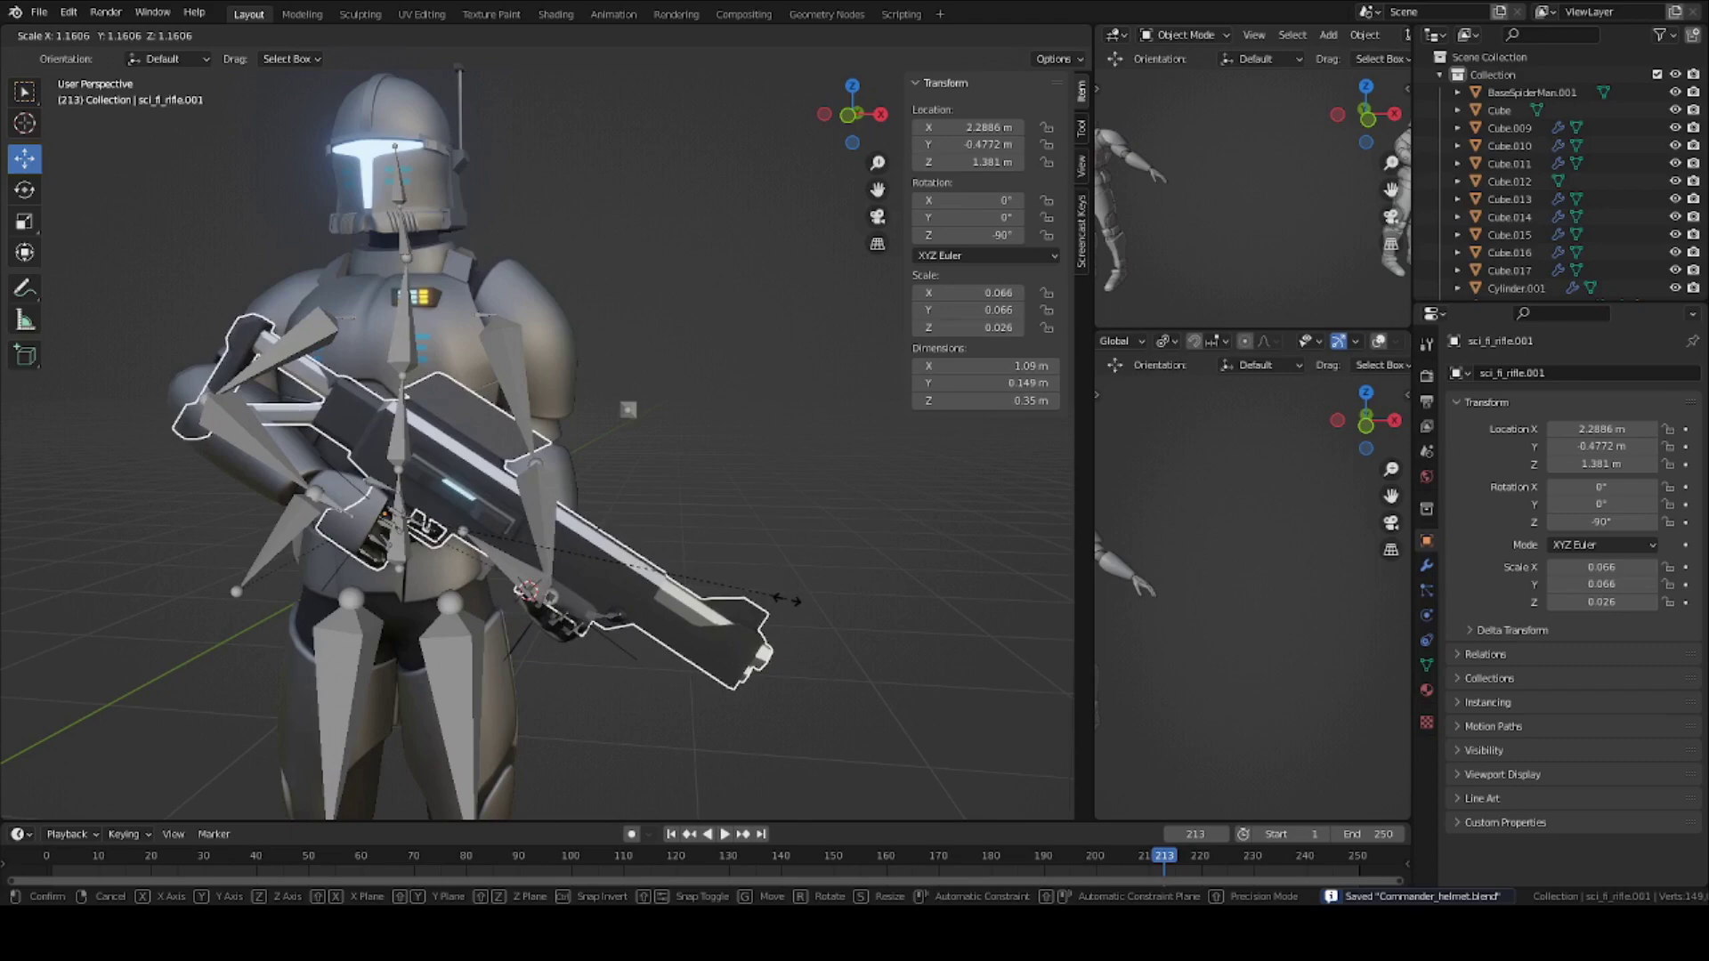
left_click(678, 591)
middle_click_drag(678, 591, 556, 523)
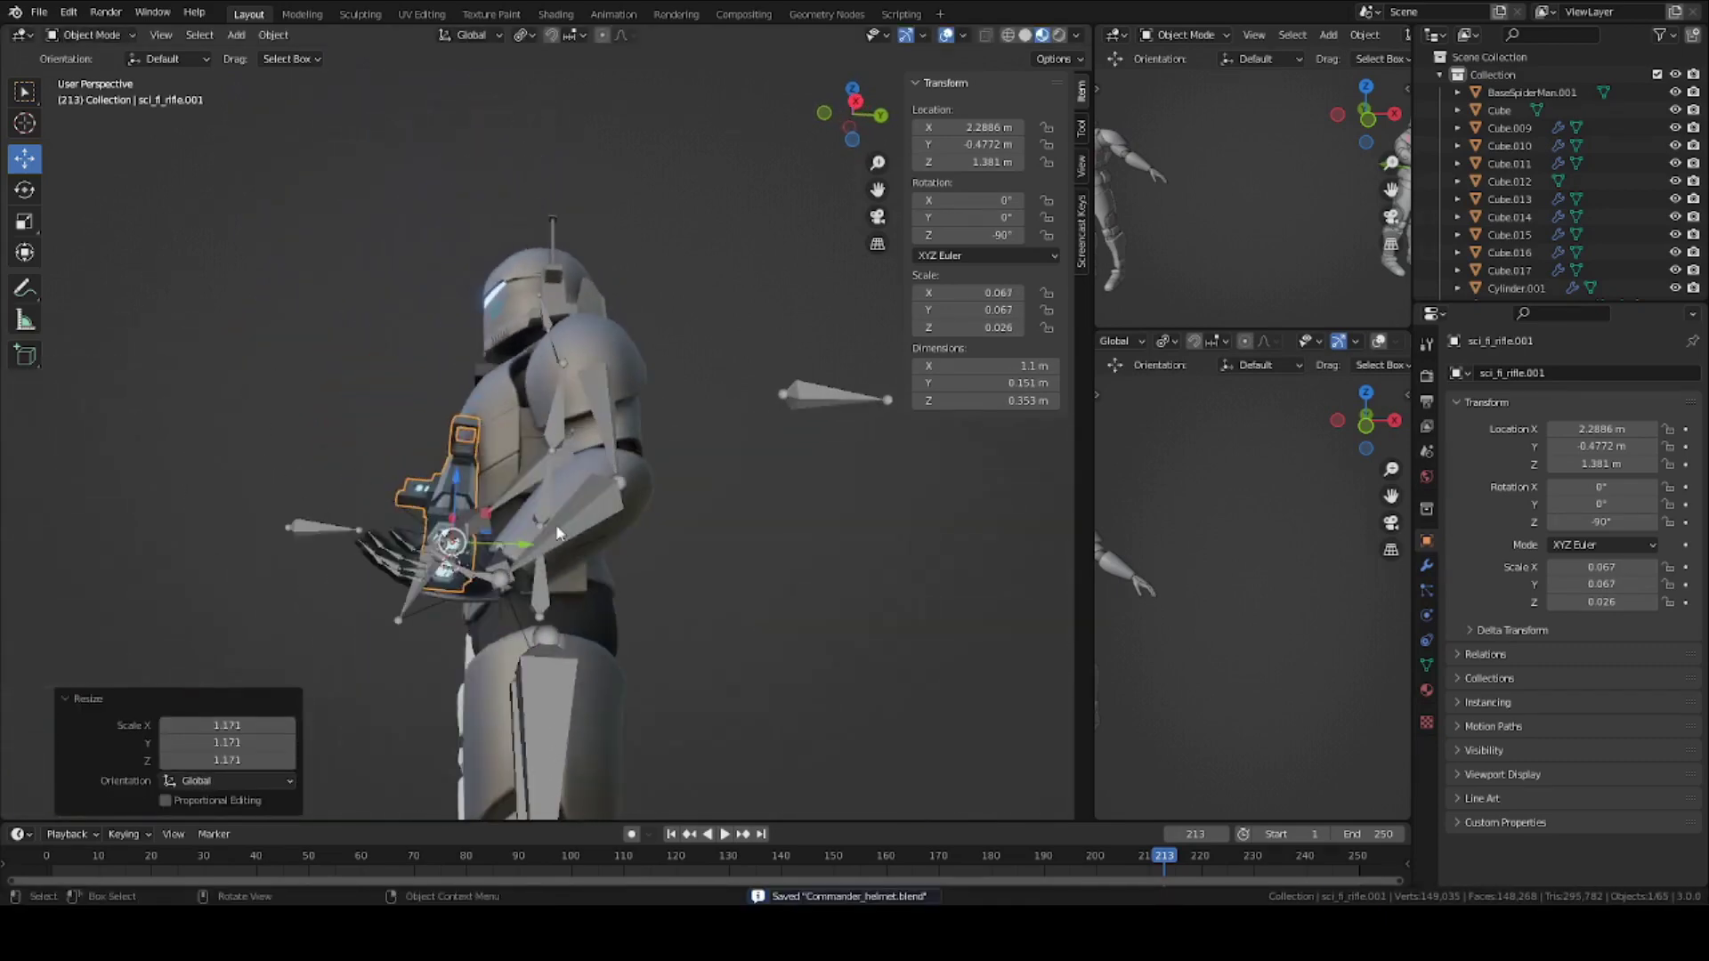
key("g")
left_click(537, 525)
scroll(450, 675, "up", 2)
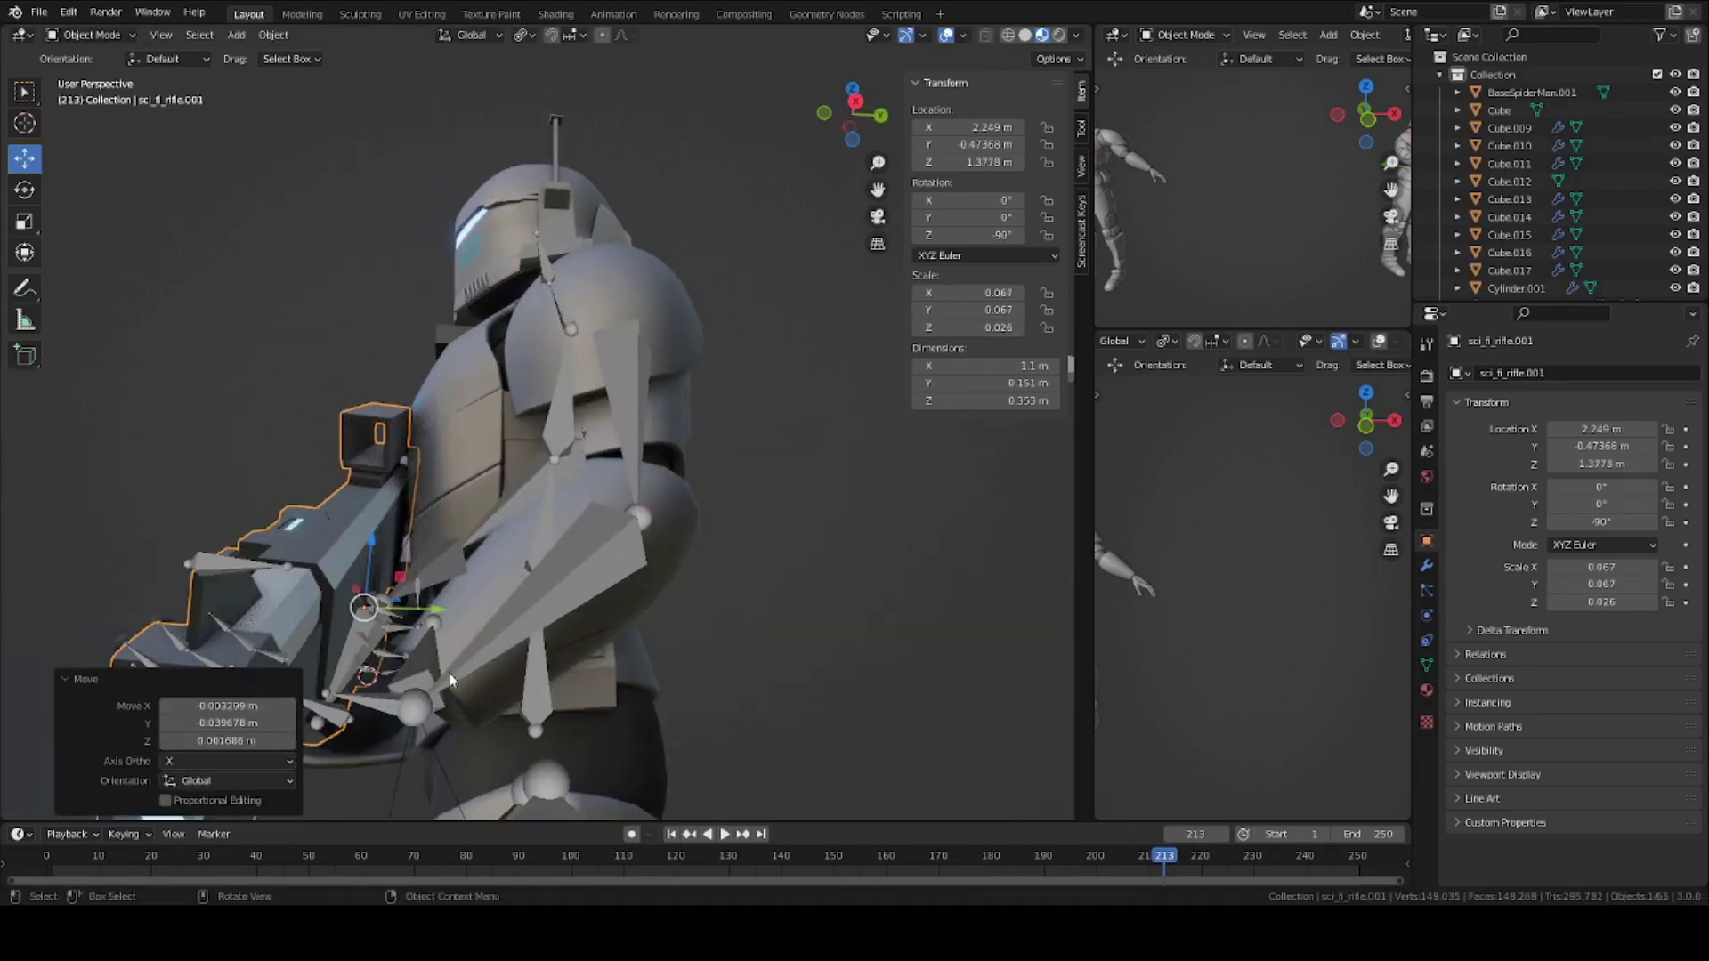
Refine left_hand_controller's position and rotation, including around the Z axis, so the left hand supports the enlarged rifle, and save the file.
left_click(433, 758)
middle_click_drag(433, 758, 828, 588)
key("g")
left_click(559, 545)
key("r")
key("z")
left_click(712, 680)
key("g")
left_click(663, 686)
key("r")
left_click(801, 655)
key("g")
left_click(846, 584)
key("ctrl+s")
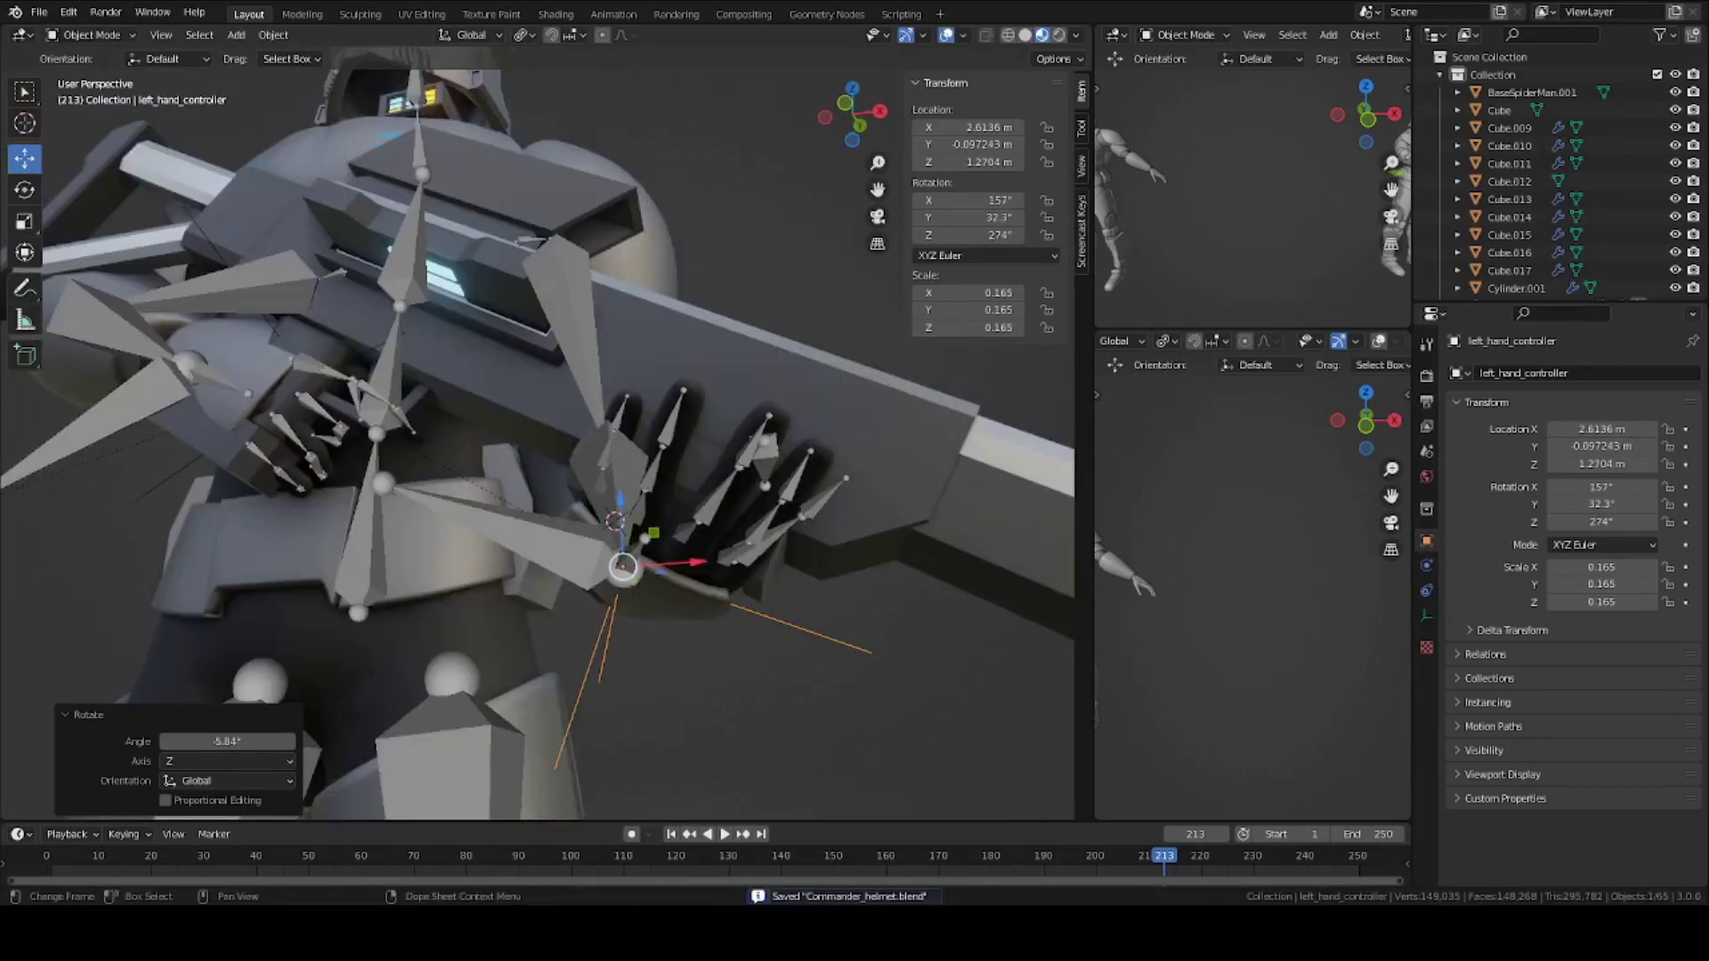
Put the armature in Pose Mode and rotate the left hand's finger bones around the X axis to curl them around the rifle.
left_click(716, 510)
left_click(92, 35)
left_click(96, 94)
middle_click_drag(587, 392, 650, 312)
left_click(655, 416)
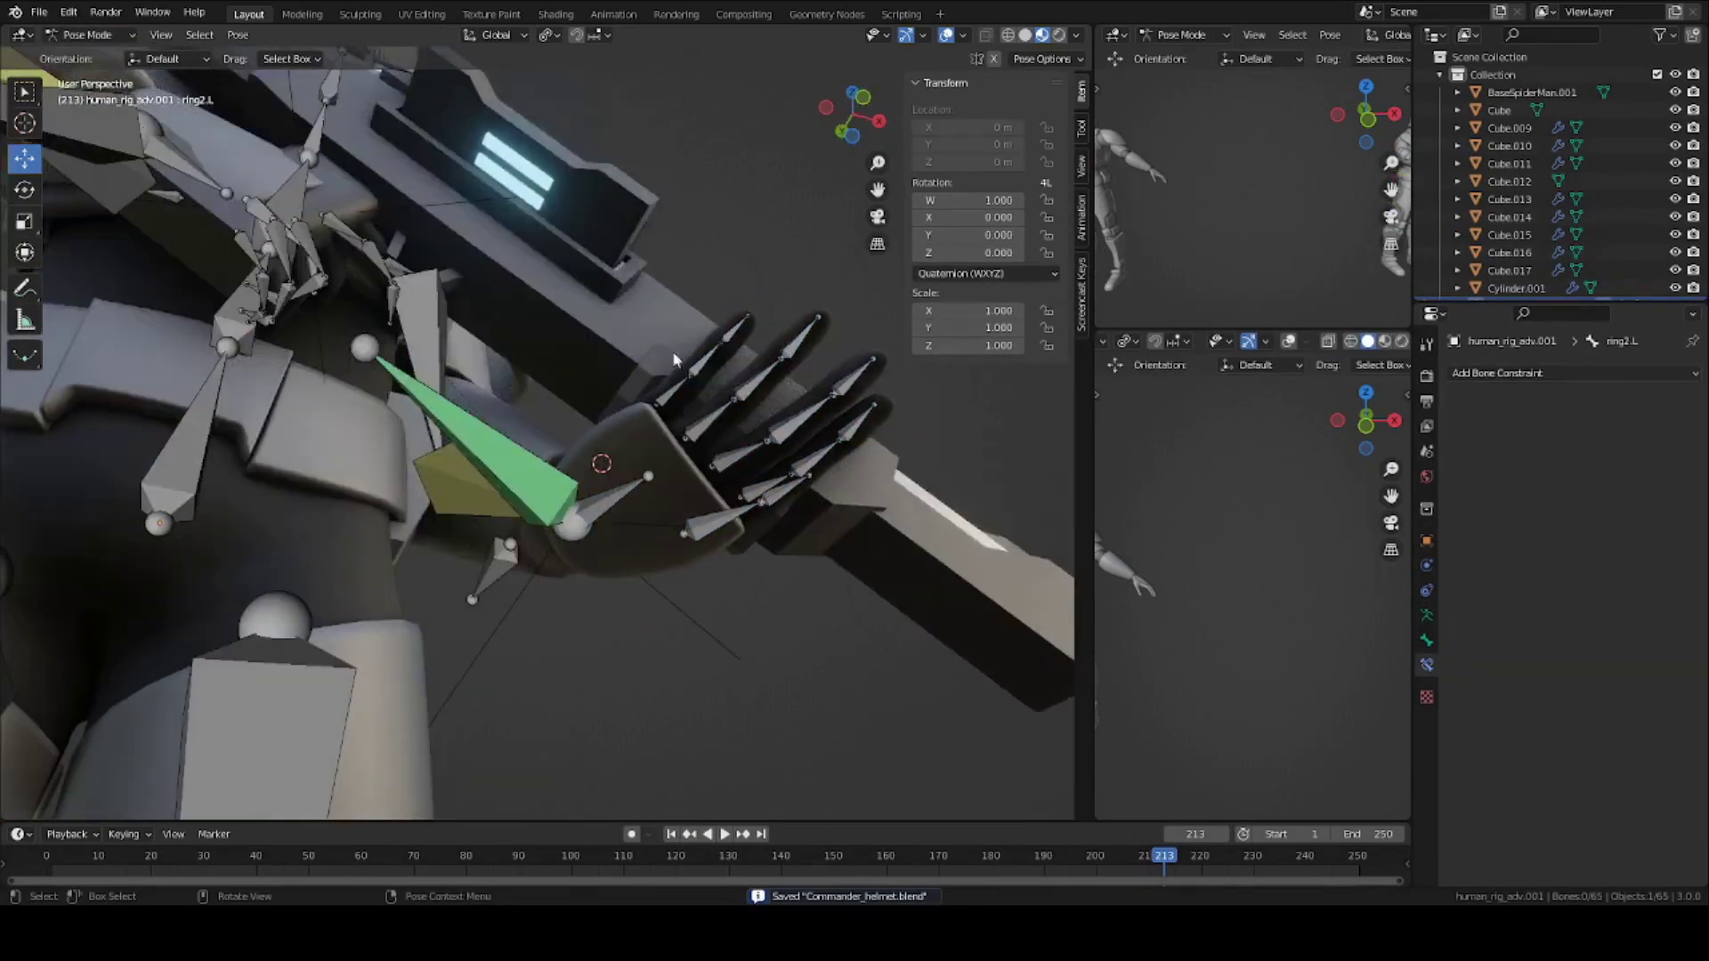
left_click_drag(650, 311, 864, 472)
middle_click_drag(864, 480, 772, 484)
left_click(699, 397, "shift")
left_click(699, 397, "shift")
middle_click_drag(699, 397, 756, 463)
key("r")
key("x")
key("x")
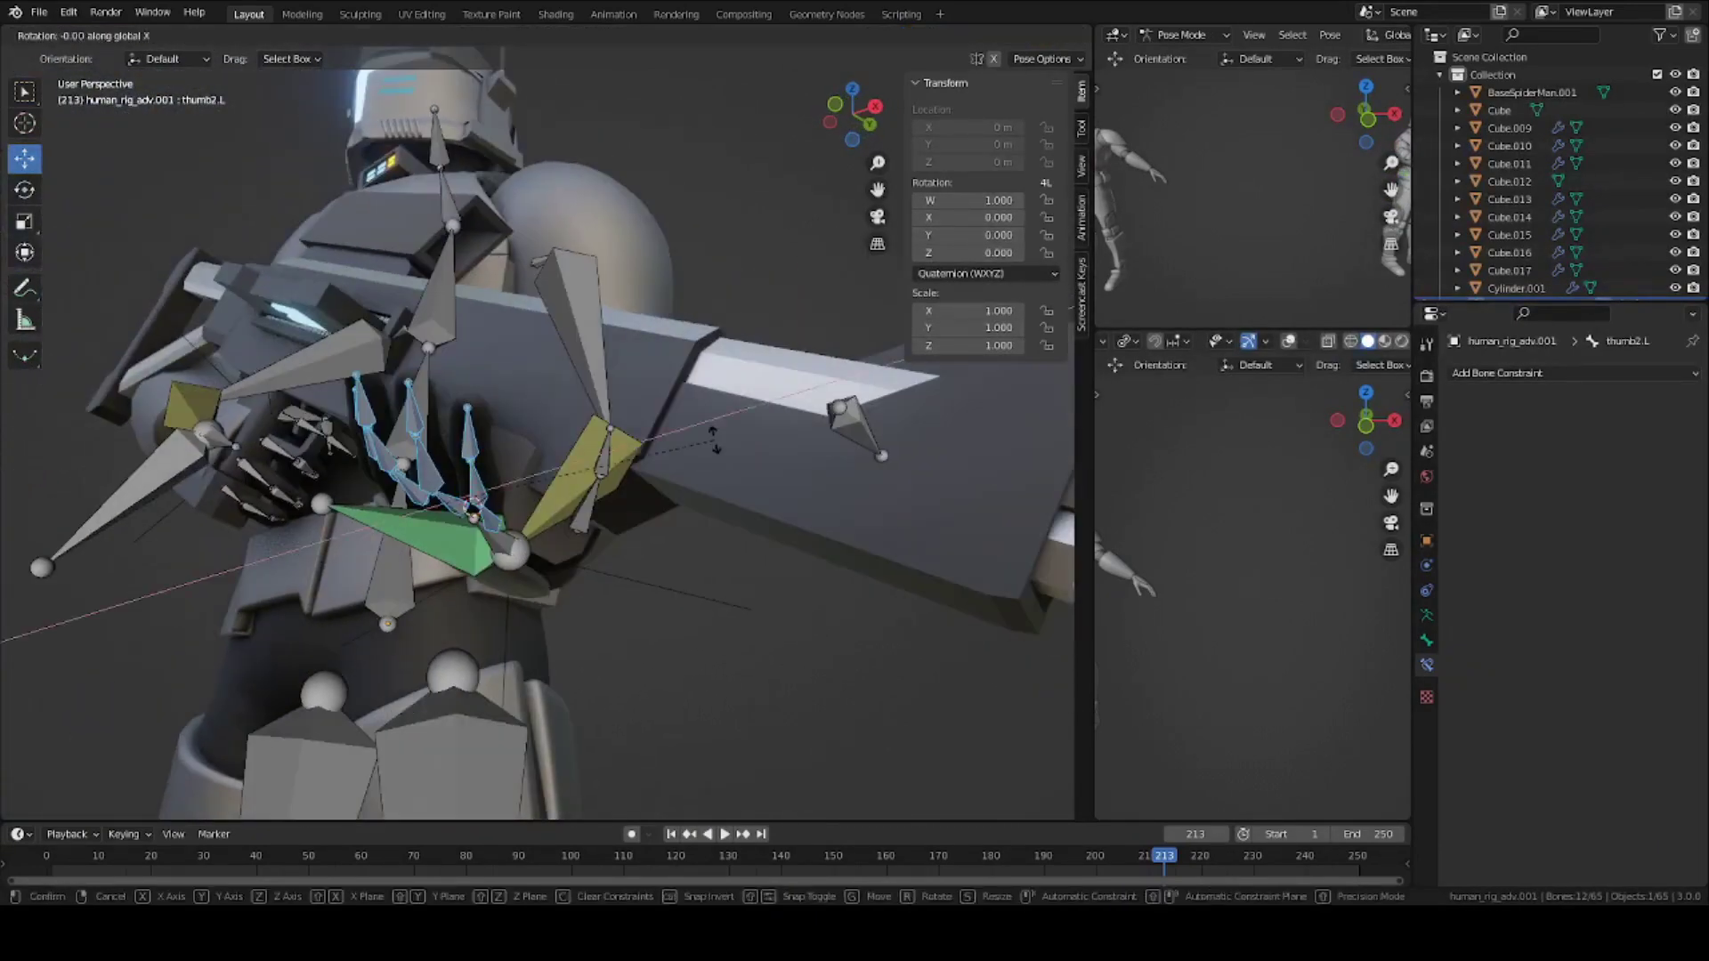
left_click(824, 592)
Rotate the left thumb bone thumb1.L about 29° in the view plane and adjust the thumb around the Y axis.
middle_click_drag(824, 592, 481, 401)
left_click(438, 391)
key("r")
left_click(546, 496)
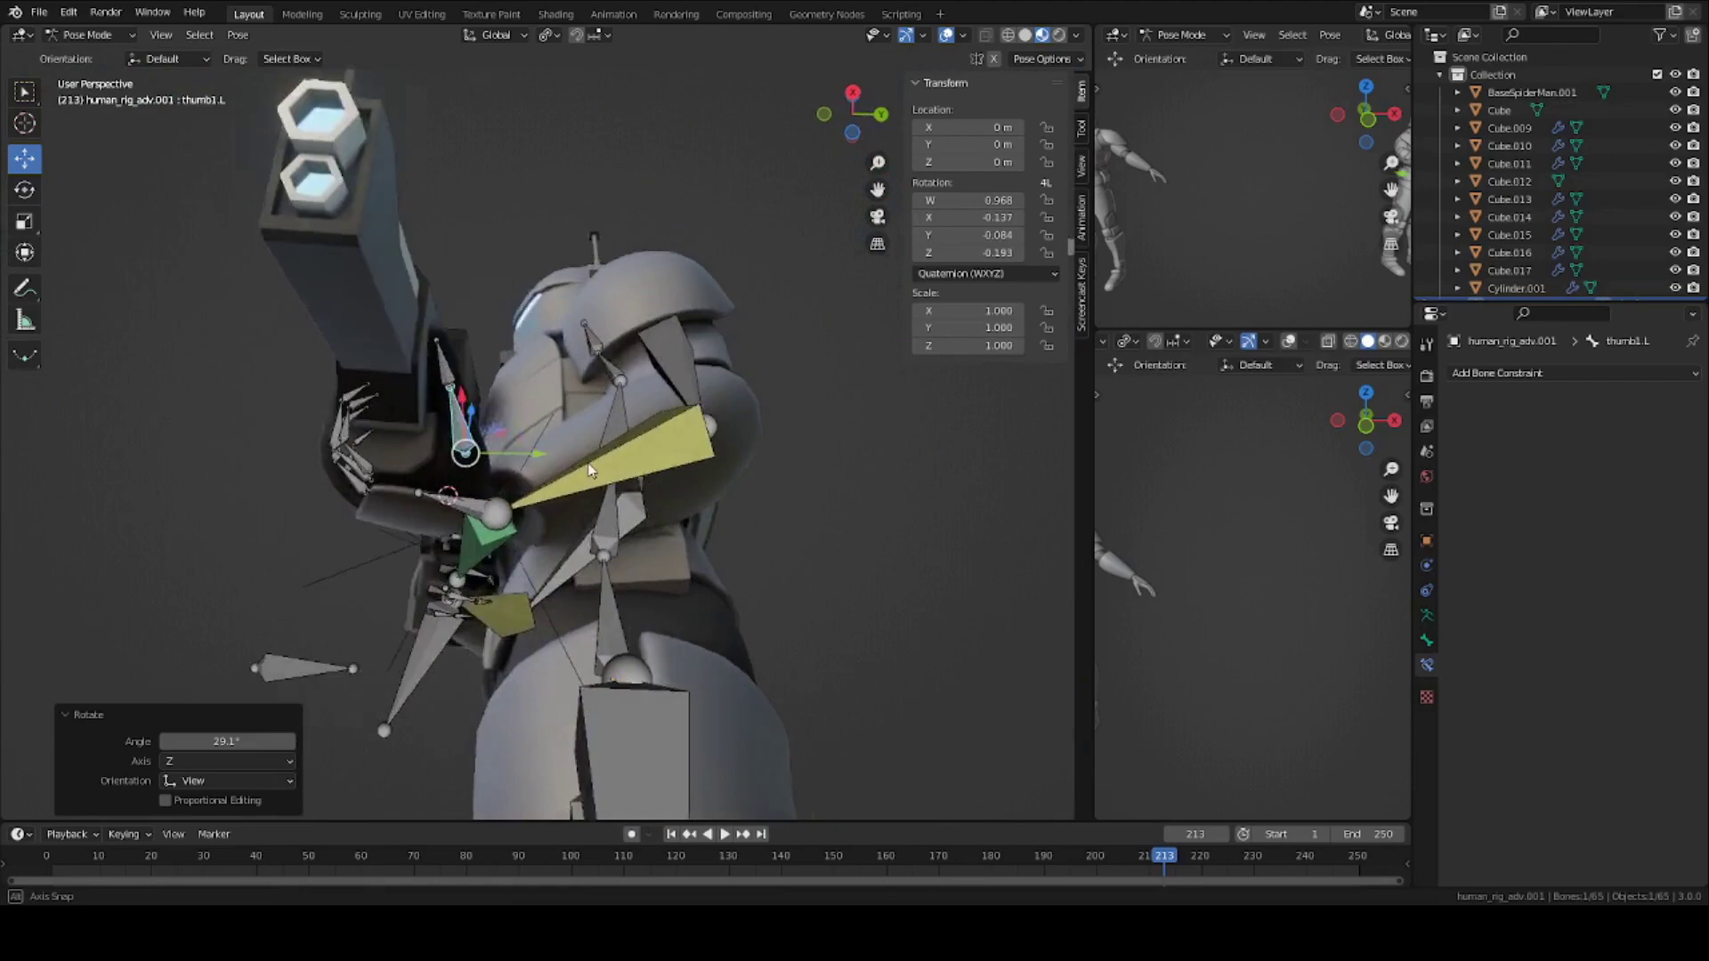
middle_click_drag(587, 470, 356, 573)
key("r")
key("y")
left_click(391, 551)
left_click(719, 450)
left_click(792, 436)
Save the file in Object Mode and hide the viewport overlays to inspect the character's grip on the rifle.
scroll(356, 573, "up", 2)
scroll(400, 400, "down", 1)
key("ctrl+Tab")
scroll(447, 248, "down", 4)
middle_click_drag(447, 247, 570, 214)
key("ctrl+s")
left_click(945, 36)
left_click(801, 276)
middle_click_drag(801, 293, 515, 345)
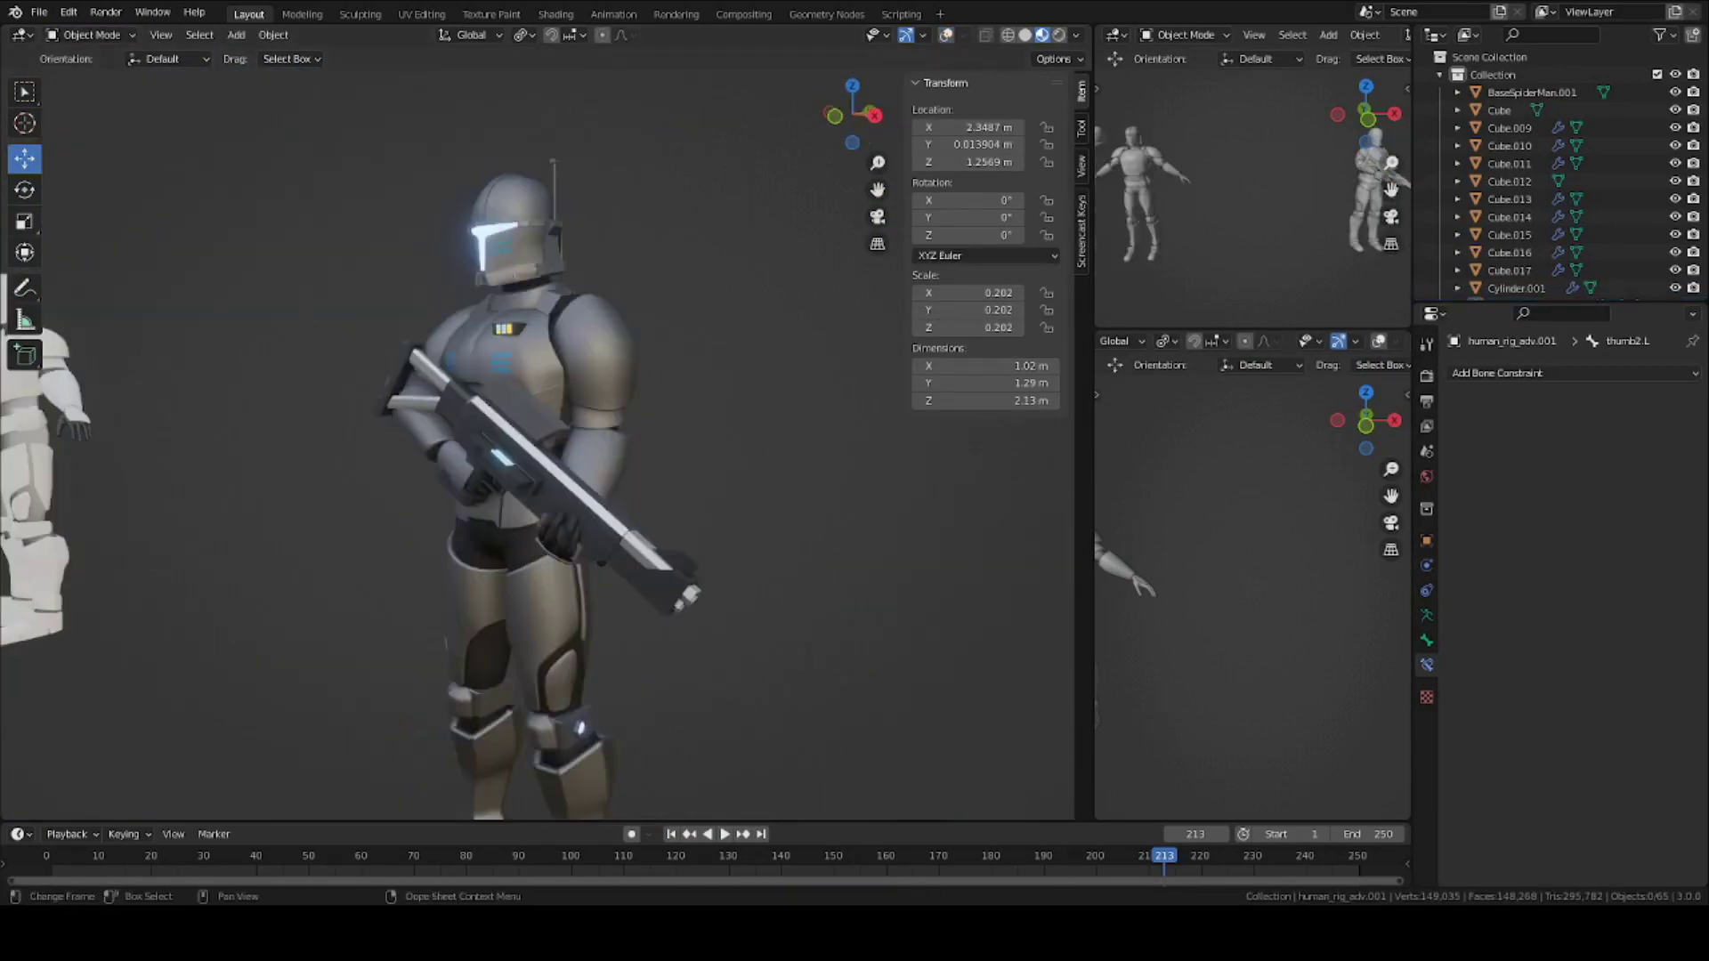
scroll(702, 709, "up", 3)
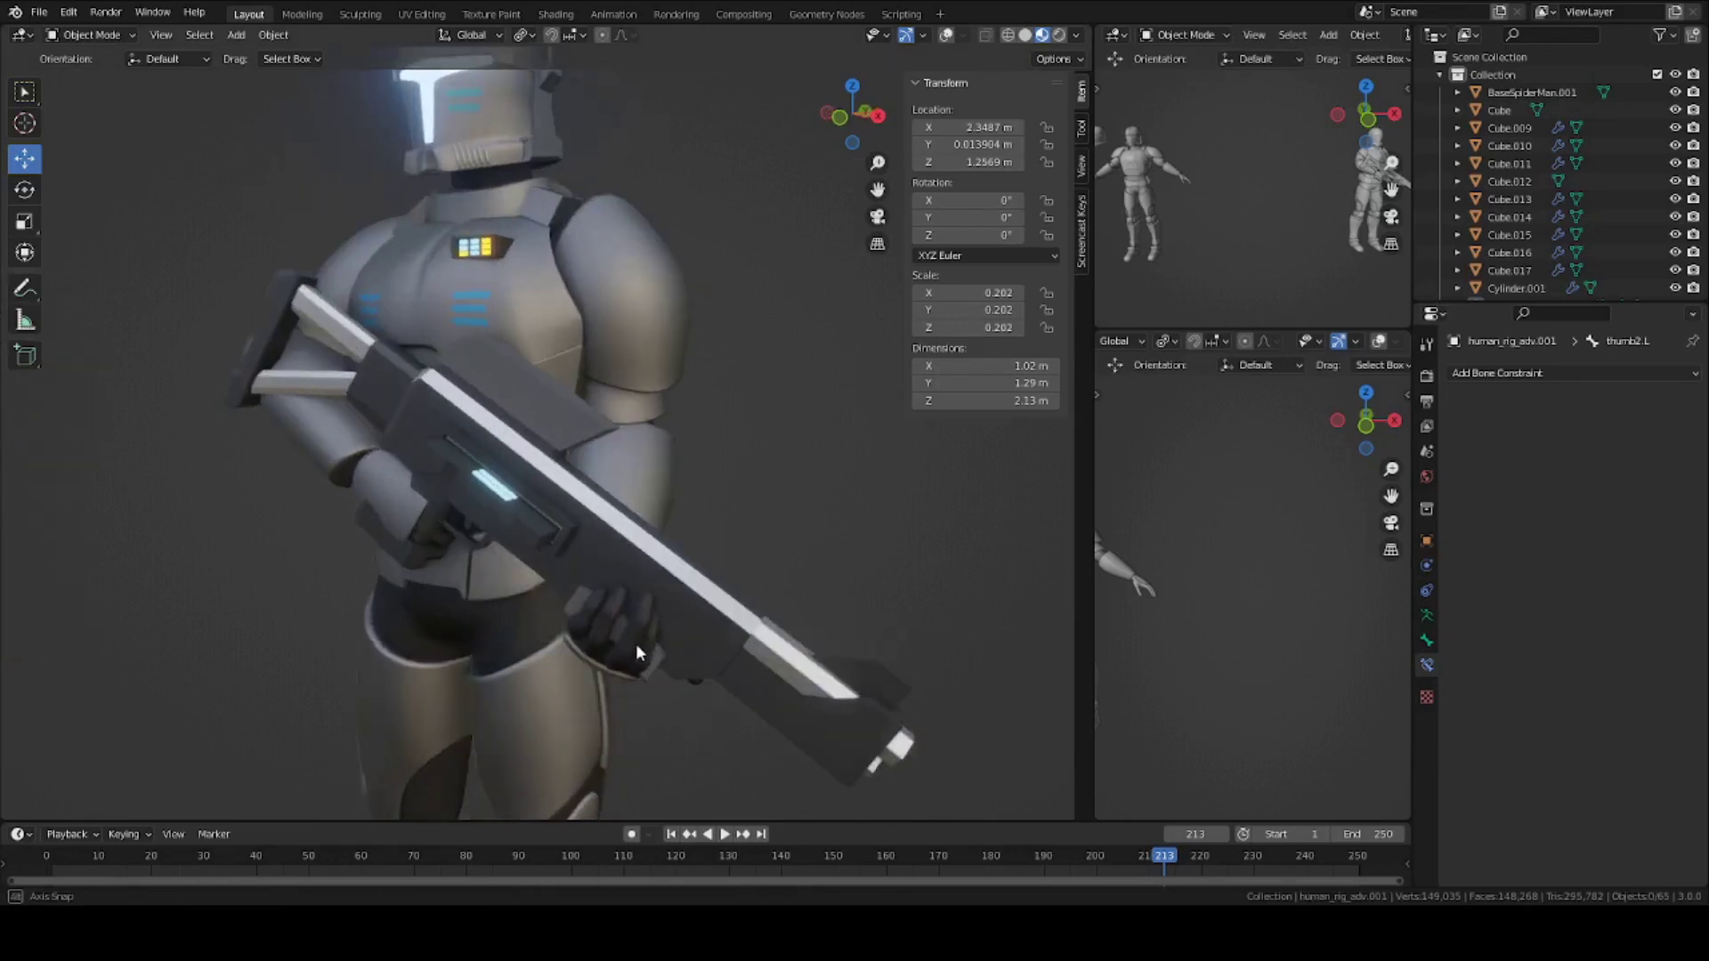
scroll(504, 506, "down", 3)
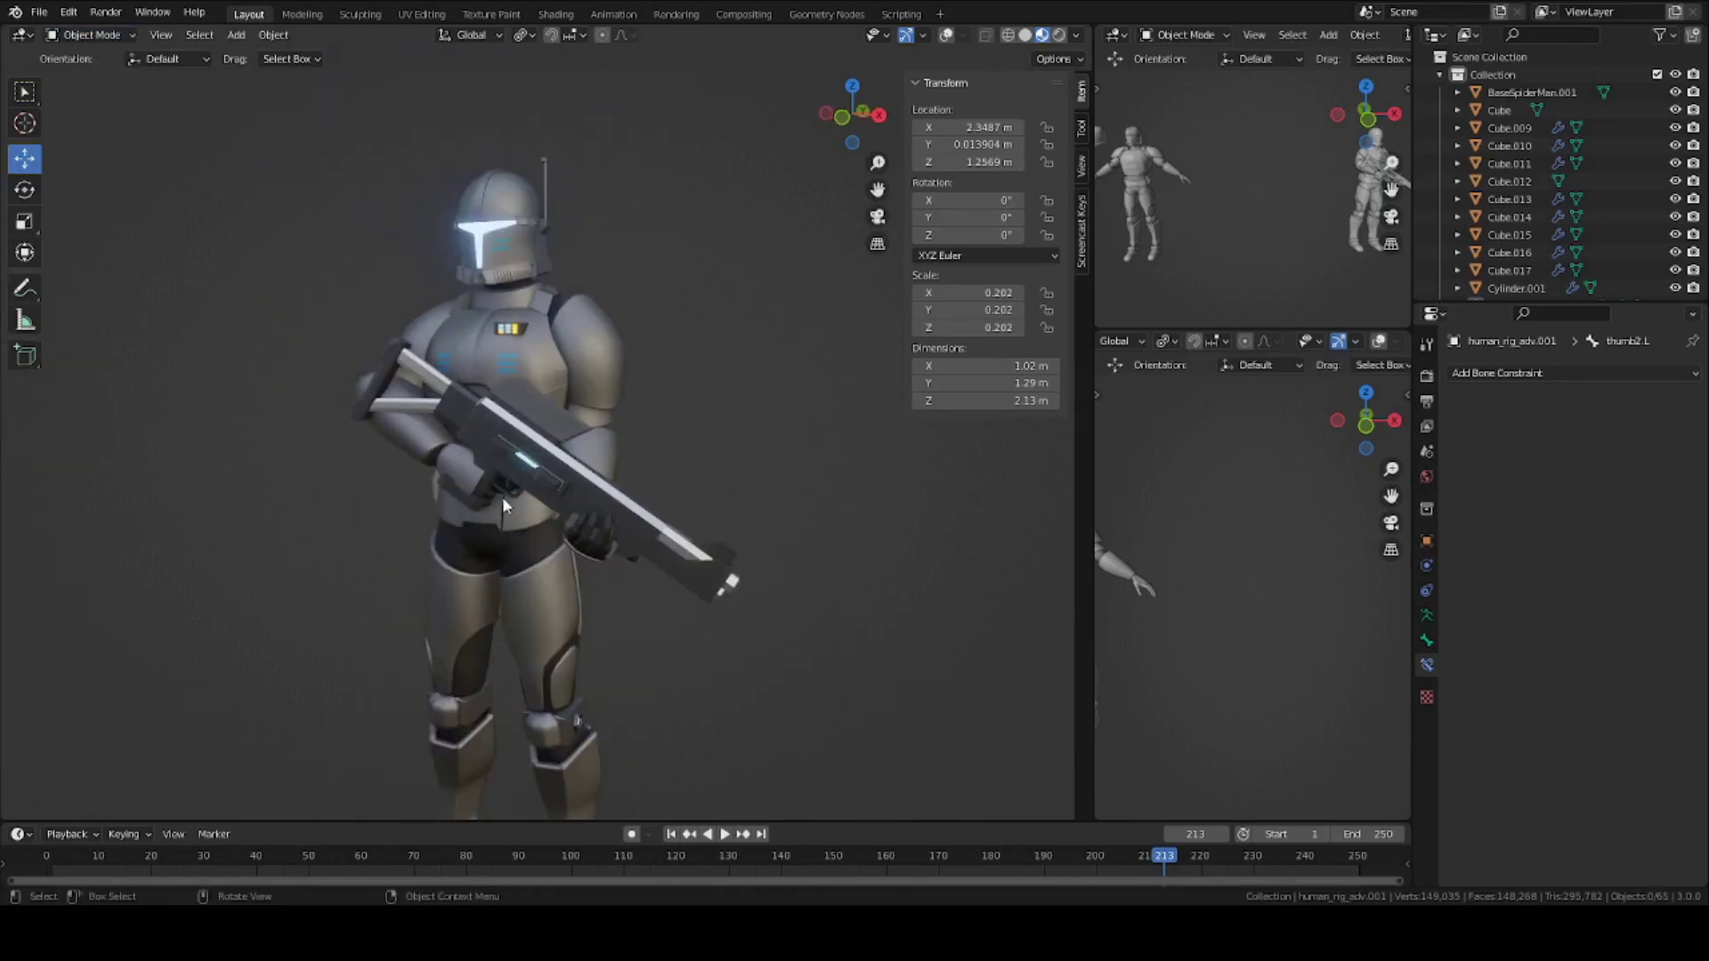
Show the overlays with the armature in Pose Mode and lower the waist bone about 0.15 m along the Z axis.
left_click(92, 93)
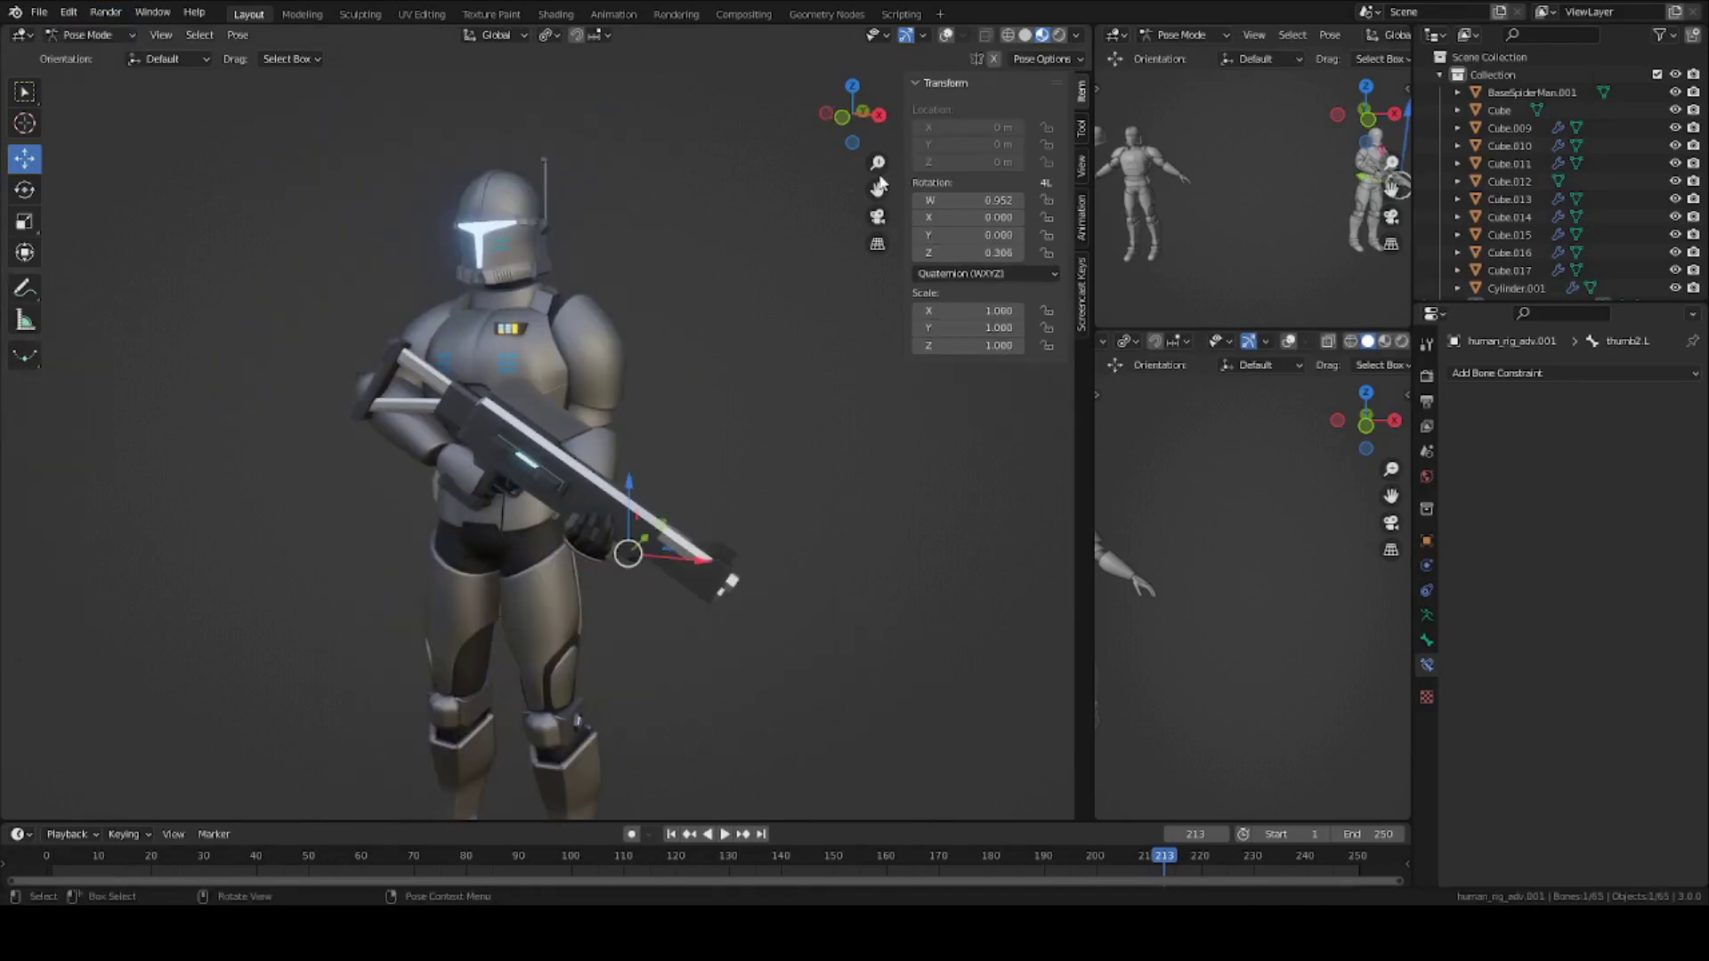
left_click(947, 35)
left_click(506, 500)
middle_click_drag(509, 501, 610, 484)
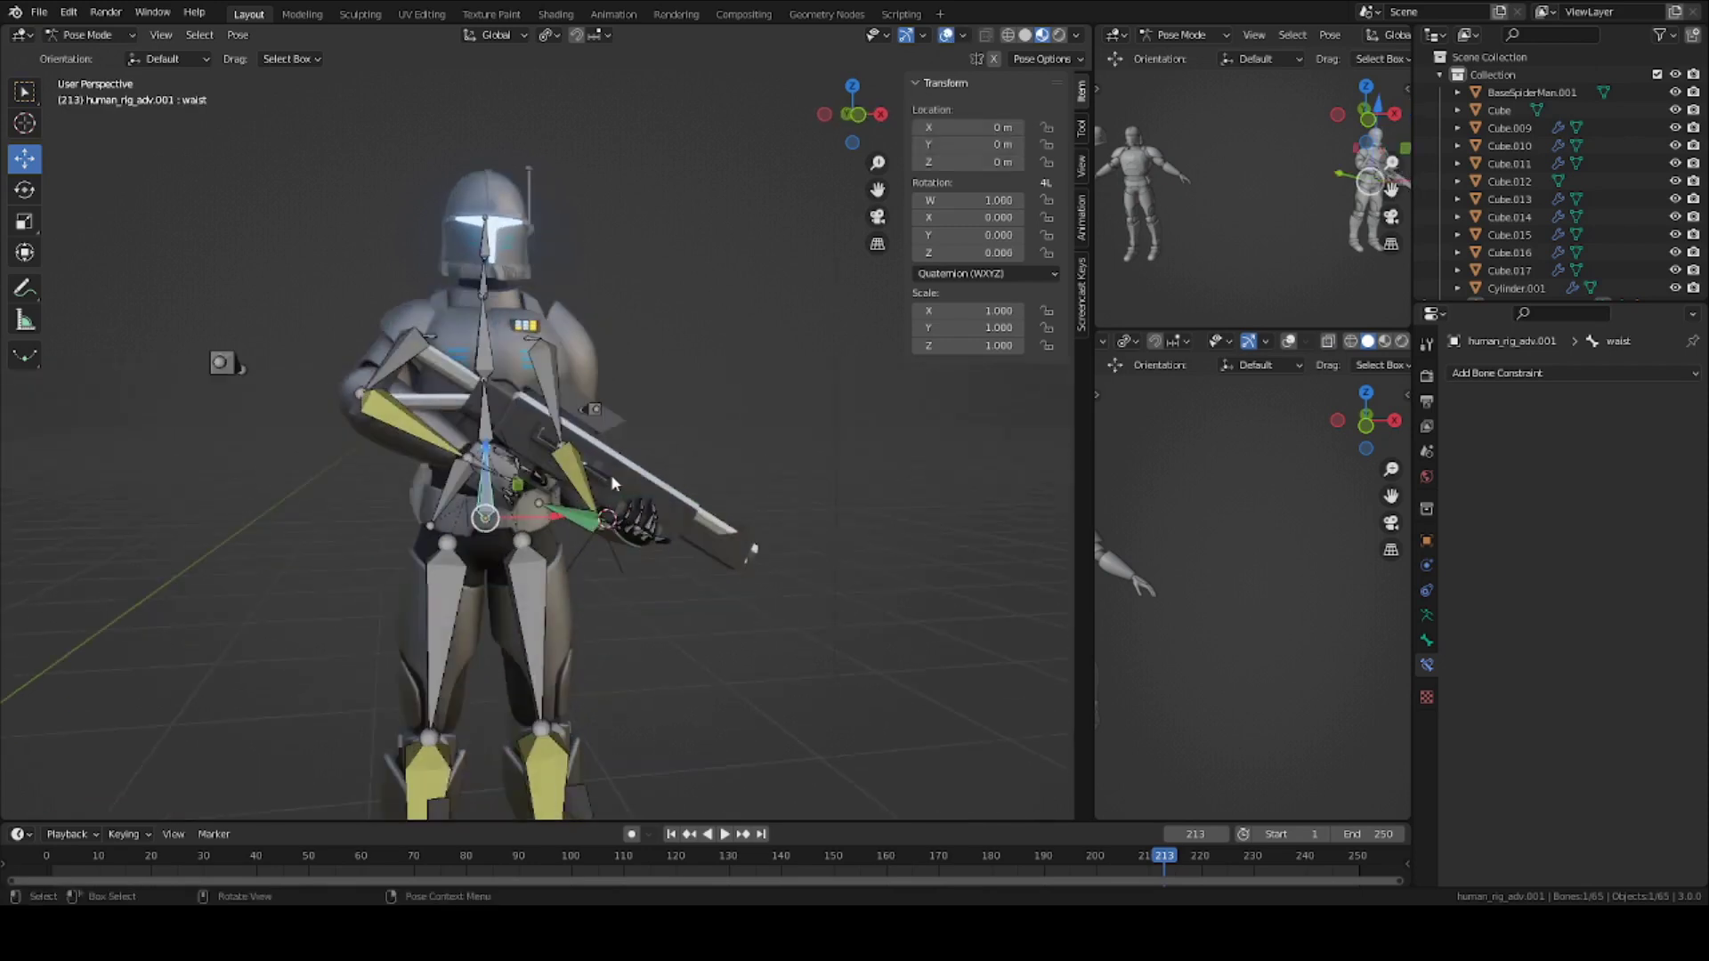
key("g")
key("z")
left_click(715, 569)
Rotate the waist bone around the Z axis to turn the torso and rifle toward the character's right.
key("r")
key("z")
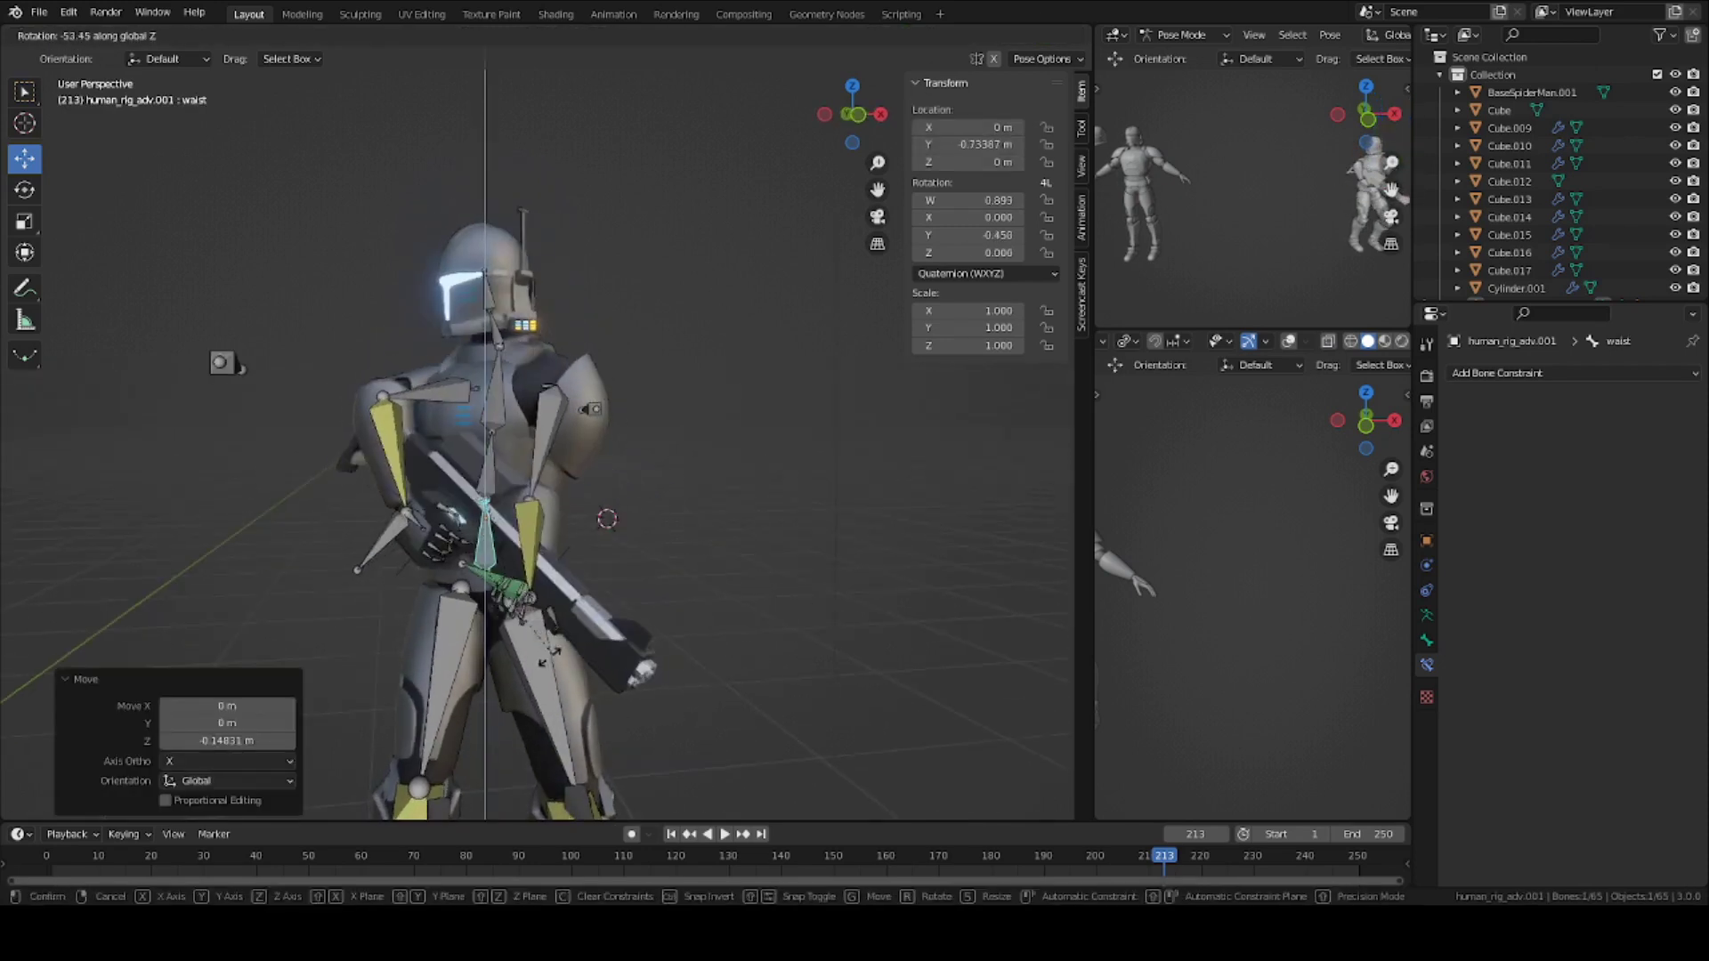
left_click(531, 636)
middle_click_drag(531, 635, 567, 615)
Rotate the head bone around the Z axis to turn the helmet toward the character's left.
left_click(311, 283)
middle_click_drag(312, 283, 699, 385)
left_click(121, 515)
left_click(538, 294)
key("r")
key("z")
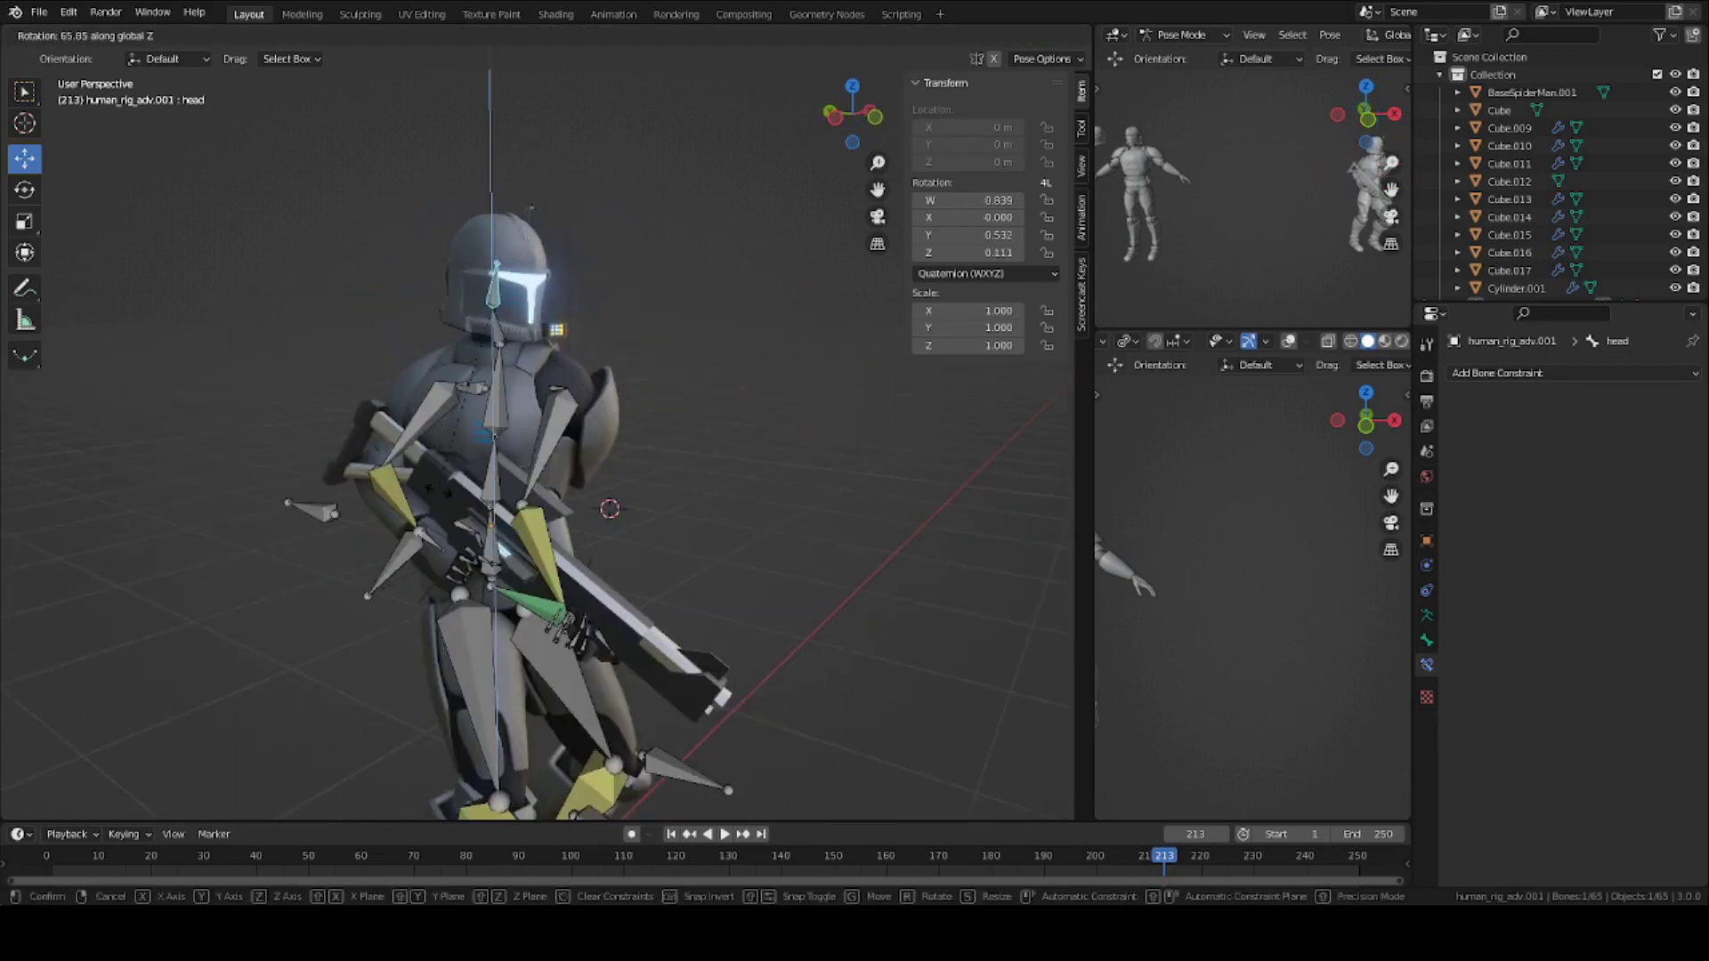
left_click(469, 574)
Raise the right hand bone handIK.R with the rifle, rotate it about 37° in the view plane, and refine its aim and position.
left_click(400, 561)
middle_click_drag(404, 561, 633, 605)
key("g")
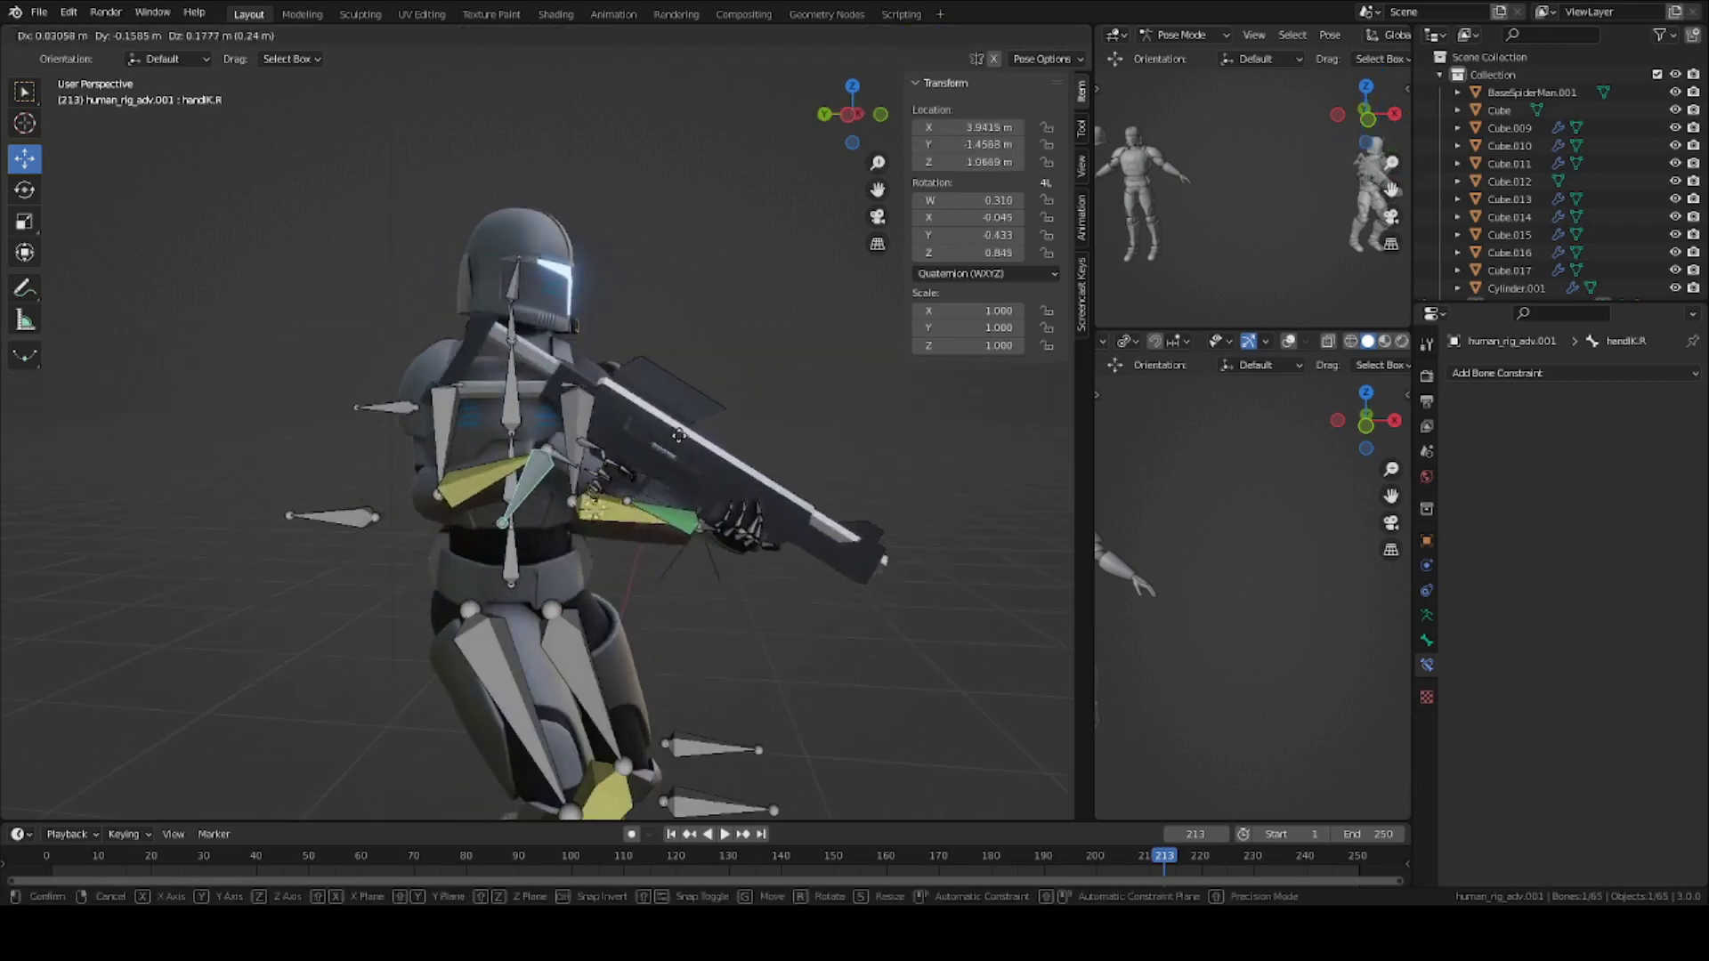
left_click(796, 566)
middle_click_drag(796, 566, 858, 552)
key("r")
left_click(859, 374)
middle_click_drag(859, 374, 729, 467)
key("g")
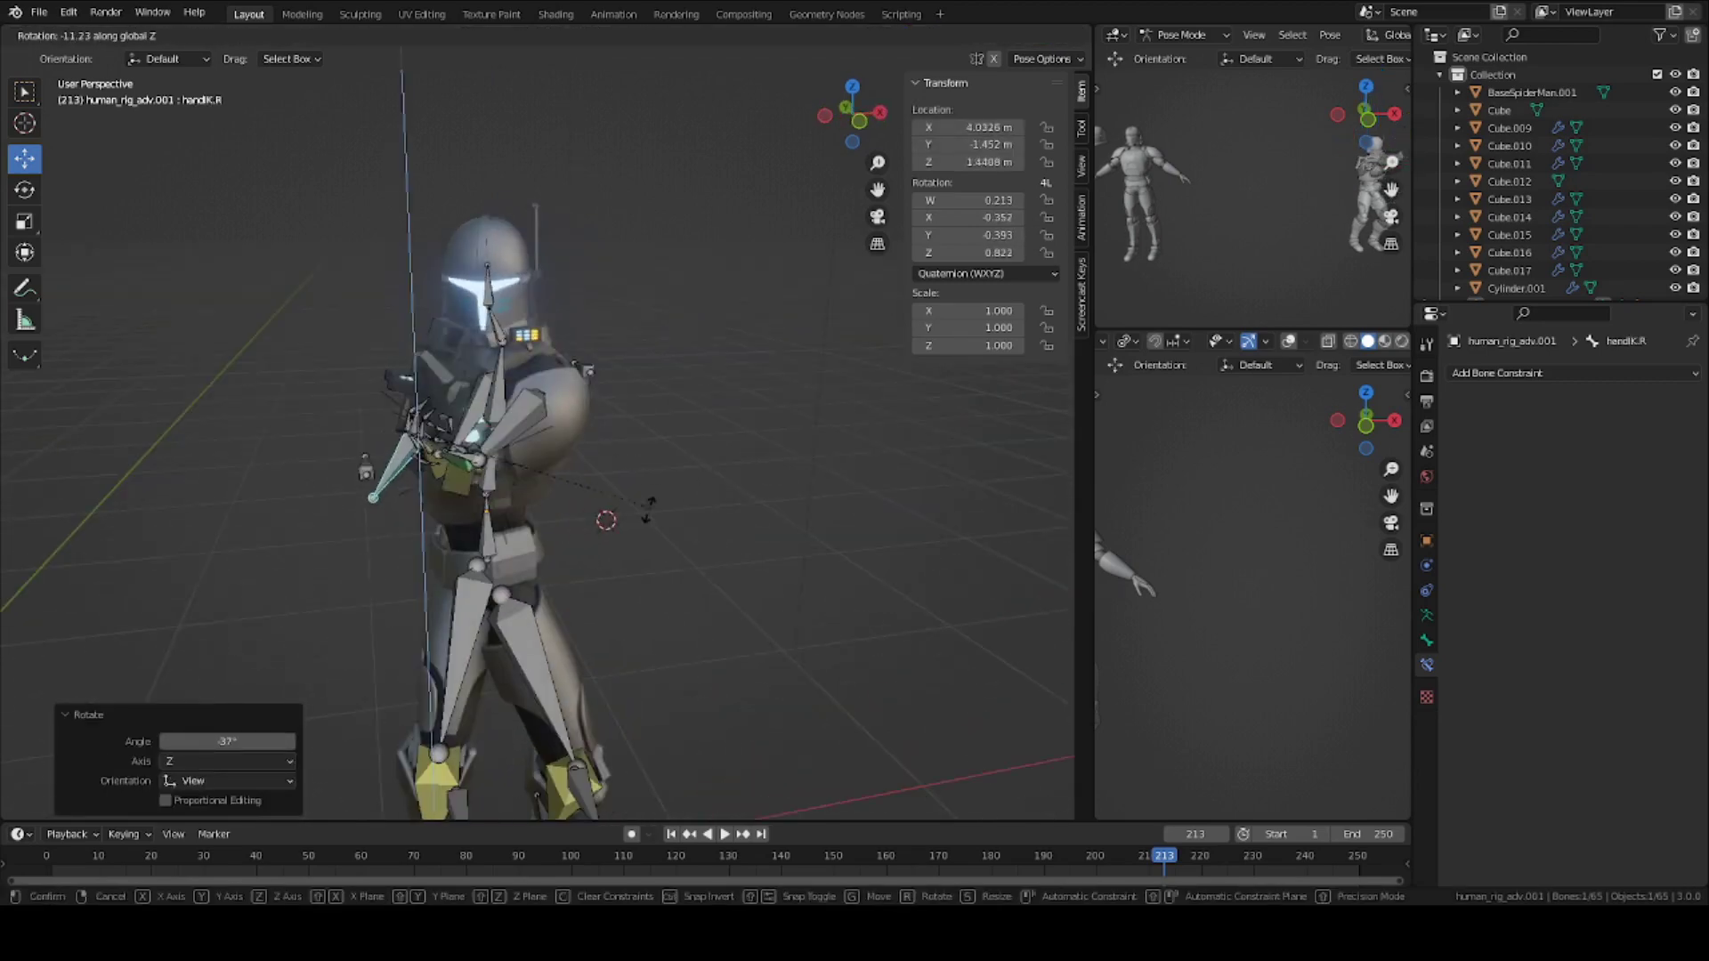
left_click(668, 495)
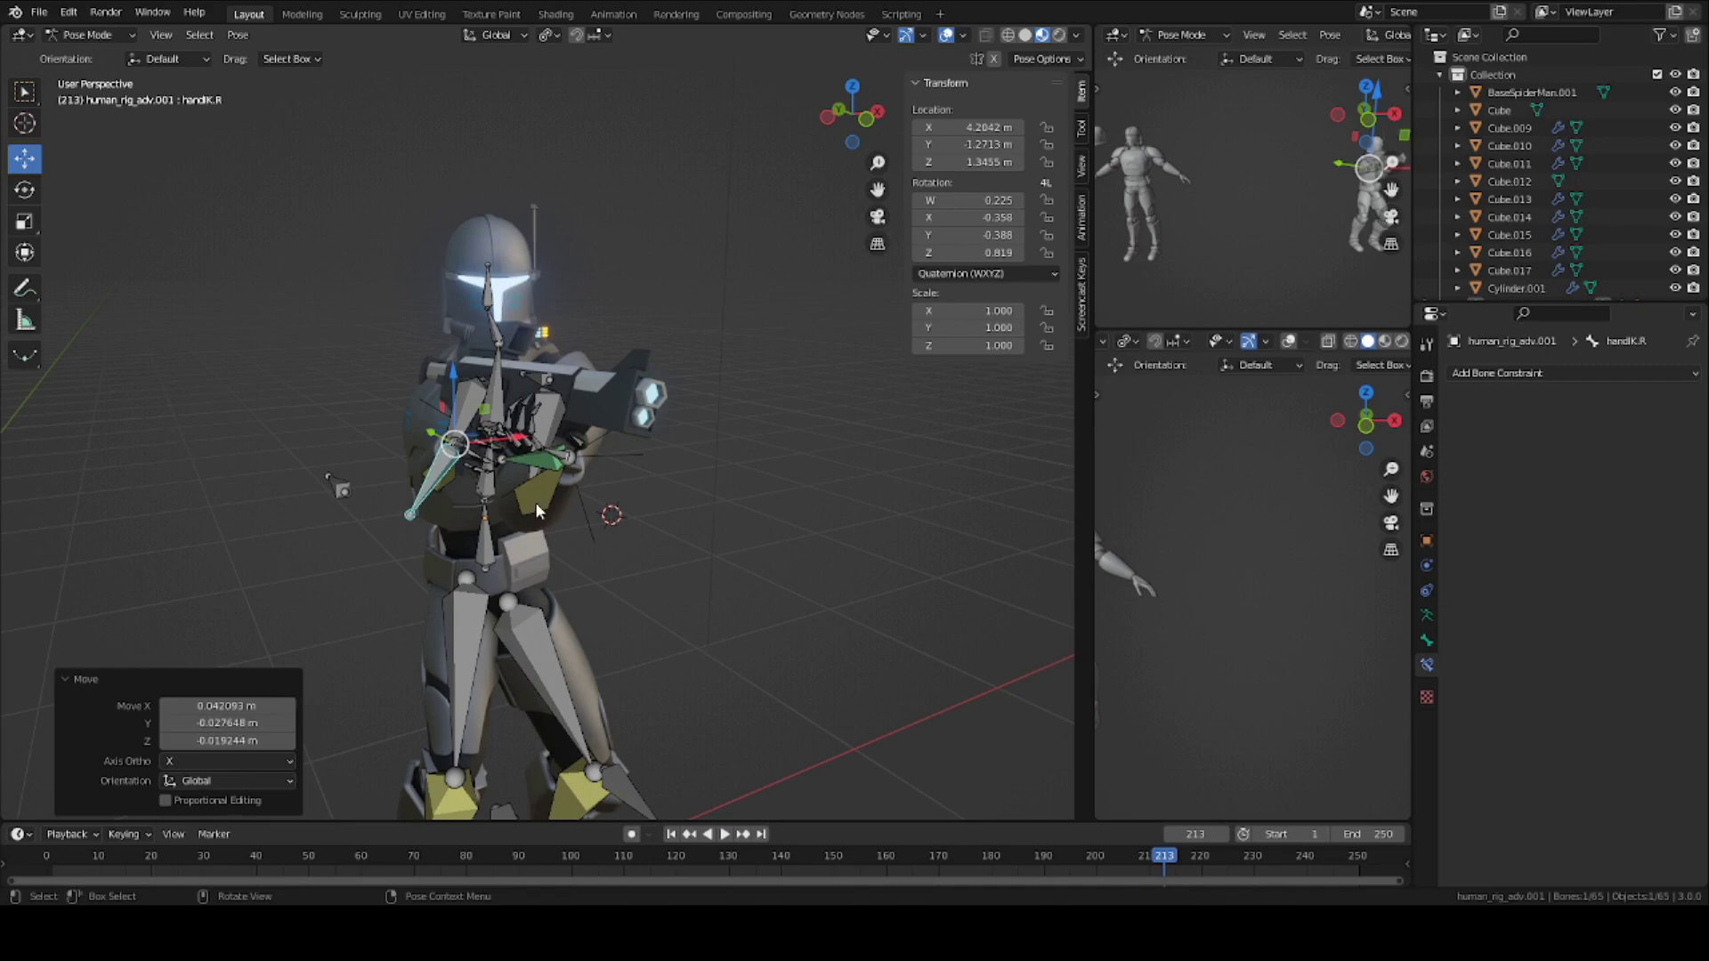
Move the right elbow target elbowIK.R about -0.24 m in X, 0.21 m in Y and 0.33 m in Z, and save the file.
left_click(341, 490)
key("g")
left_click(237, 377)
key("ctrl+s")
Set the influence of the Copy Location and Copy Rotation constraints on the left hand bone handIK.L to 0.
middle_click_drag(604, 652, 691, 559)
scroll(698, 563, "up", 2)
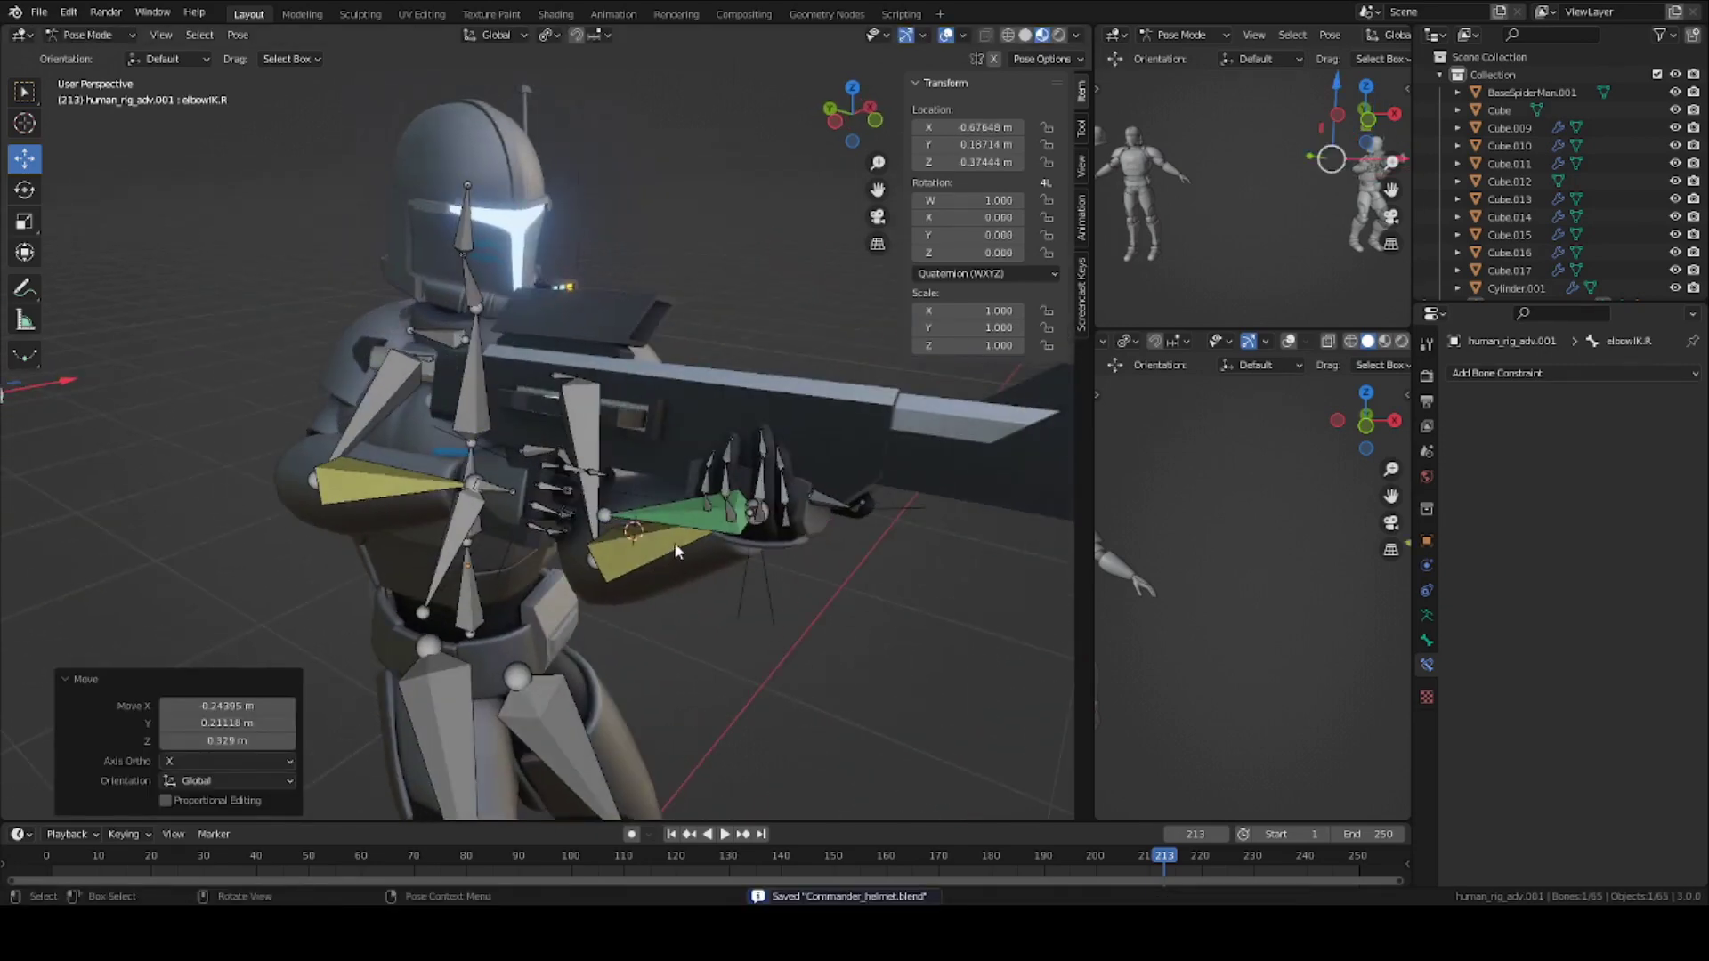
left_click(673, 515)
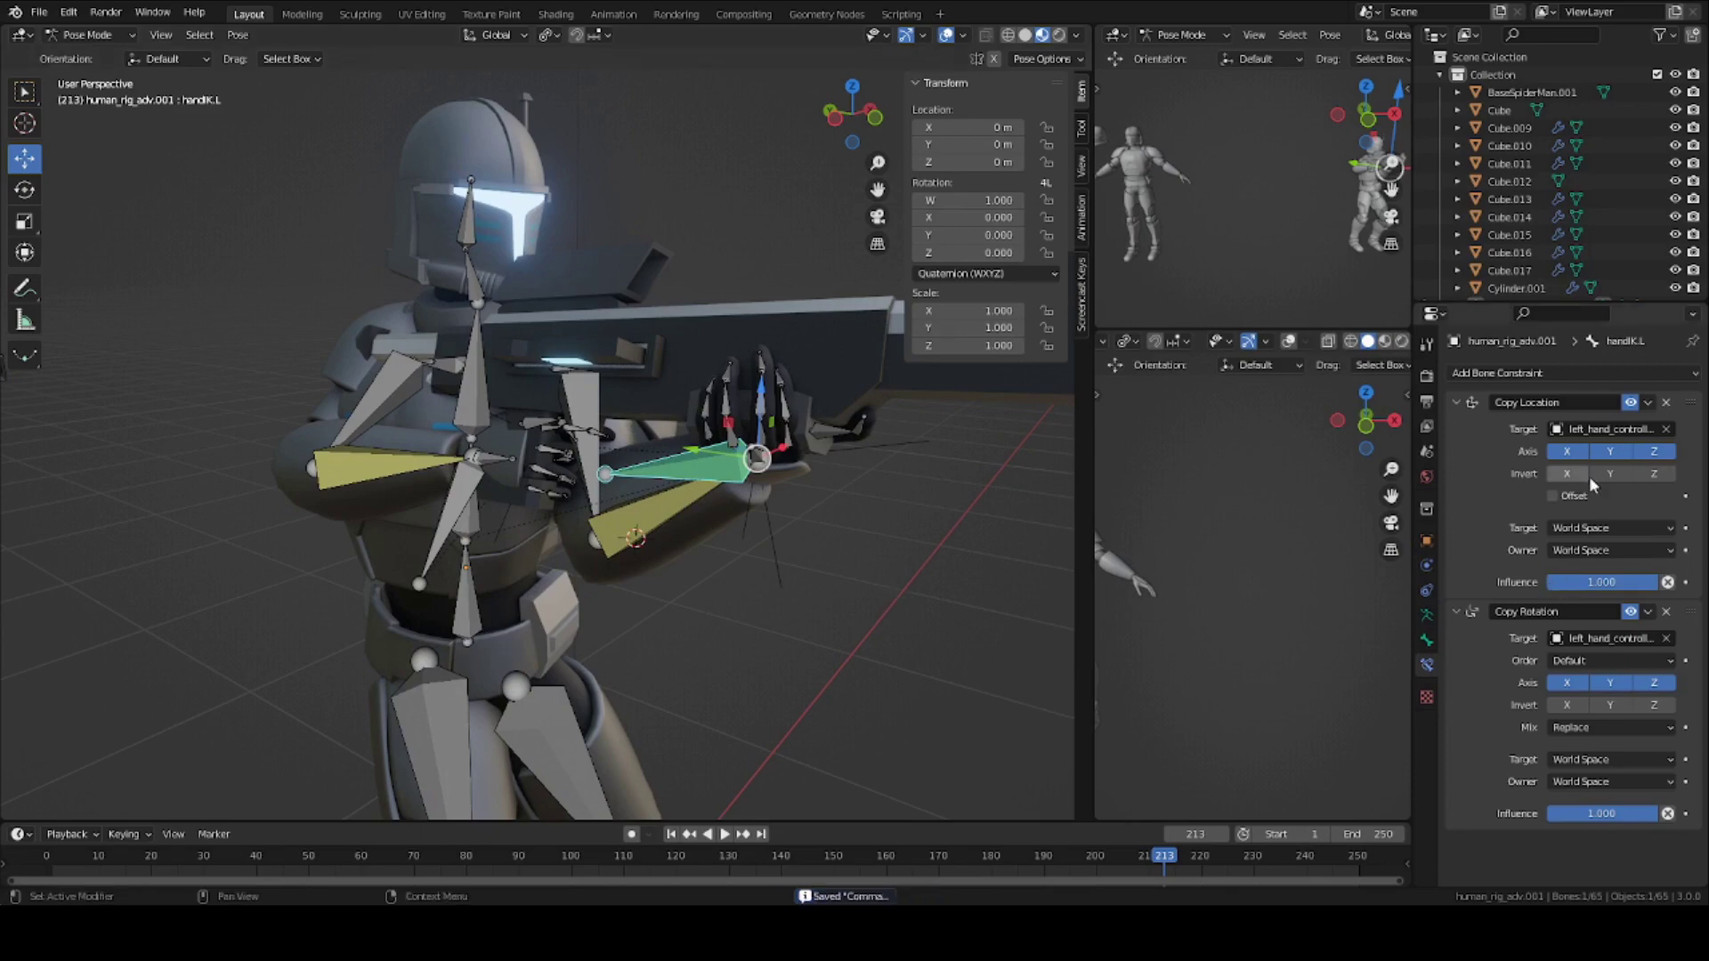
left_click_drag(1634, 589, 1553, 588)
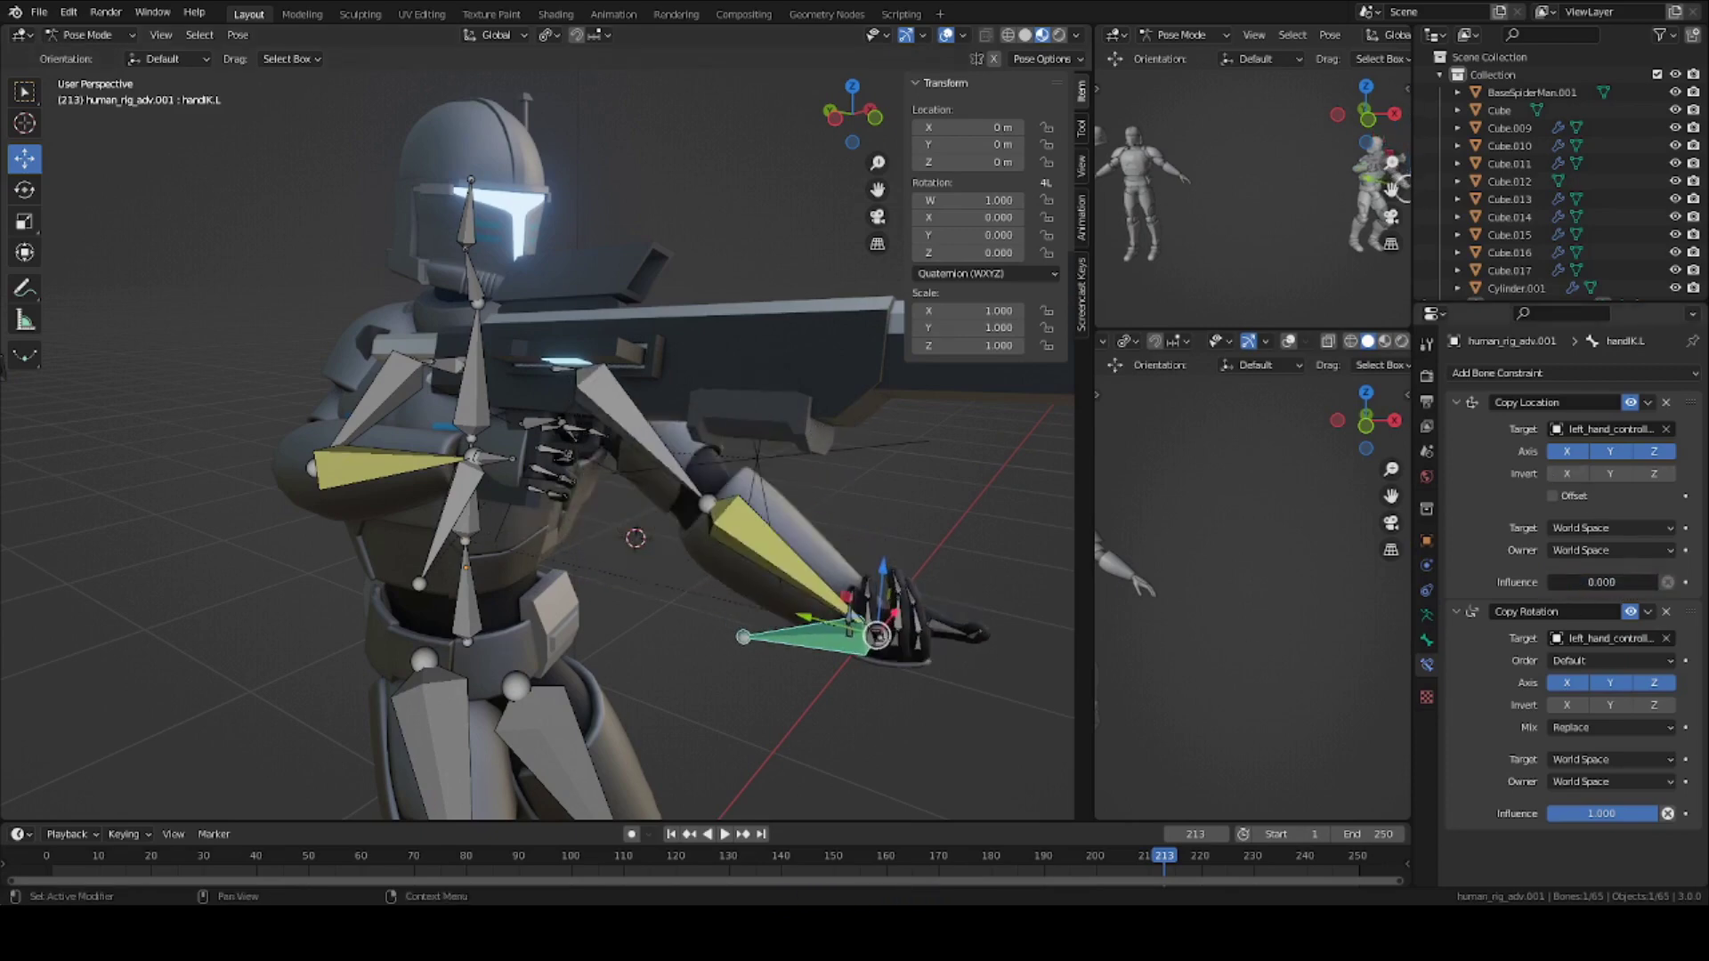
Move the left hand bone handIK.L freely, independent of the rifle's controller empty.
middle_click_drag(850, 618, 704, 618)
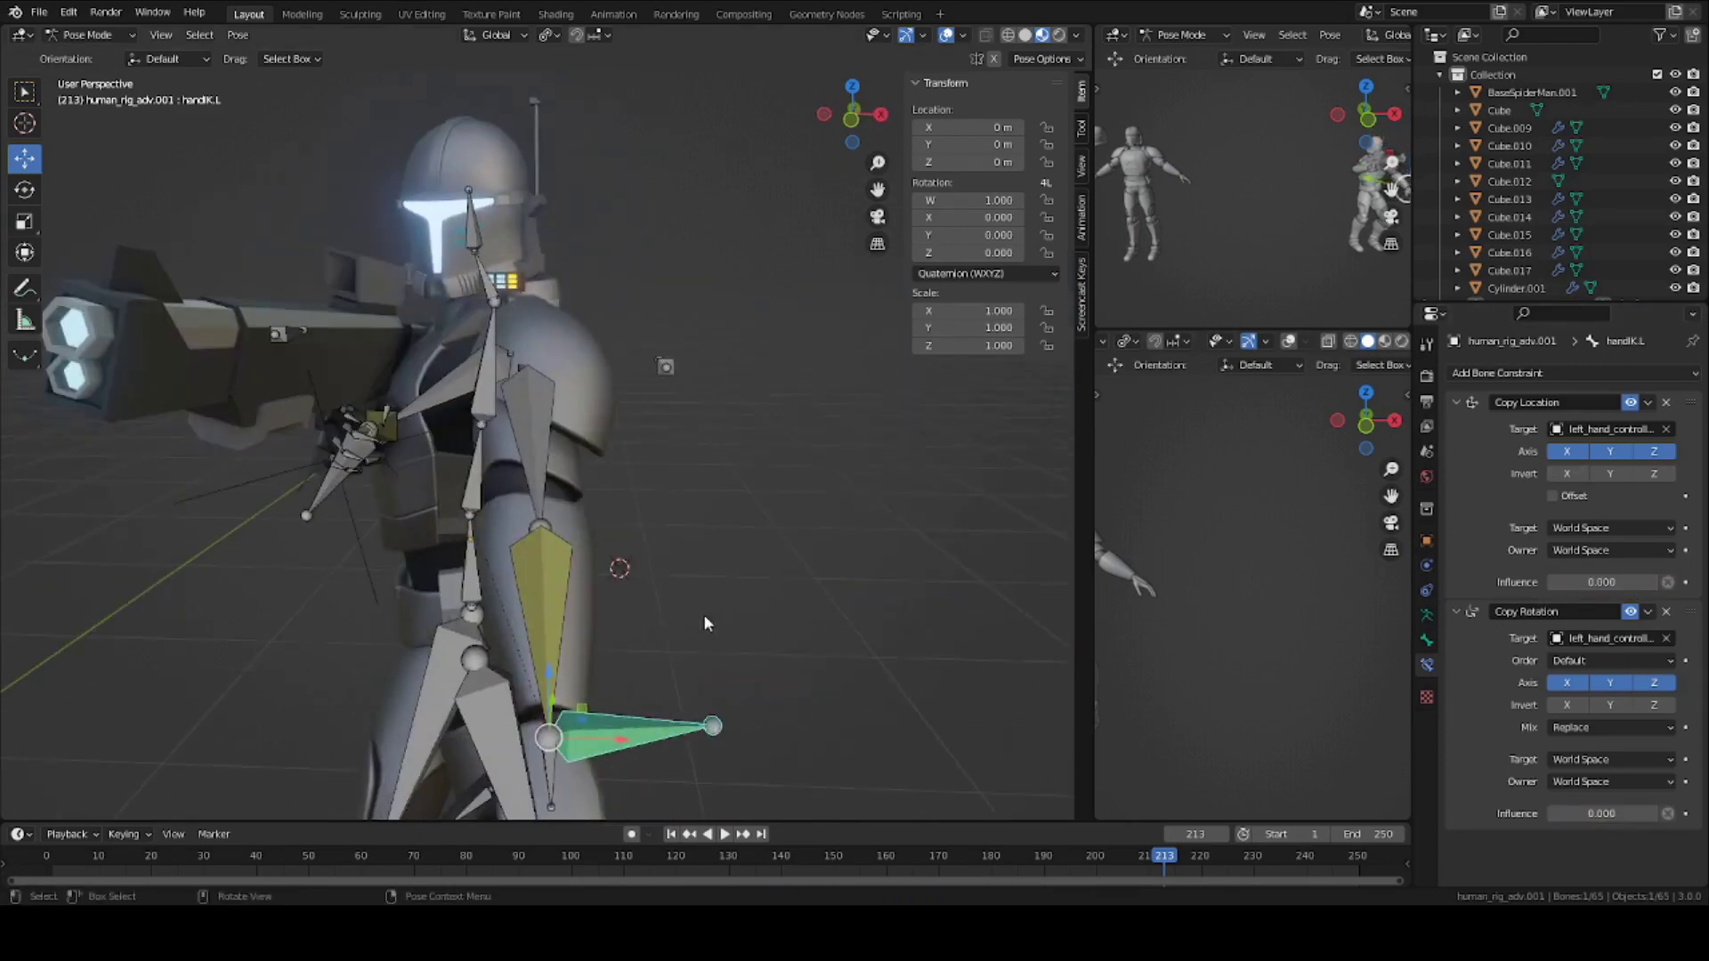
key("g")
left_click(773, 436)
middle_click_drag(767, 449, 595, 487)
key("g")
left_click(698, 536)
Reposition and rotate the right hand bone handIK.R in the view plane to move the rifle independently of the left hand.
middle_click_drag(698, 536, 671, 509)
left_click(348, 456)
key("g")
left_click(504, 514)
key("r")
left_click(526, 472)
key("r")
left_click(633, 612)
middle_click_drag(630, 611, 764, 582)
key("r")
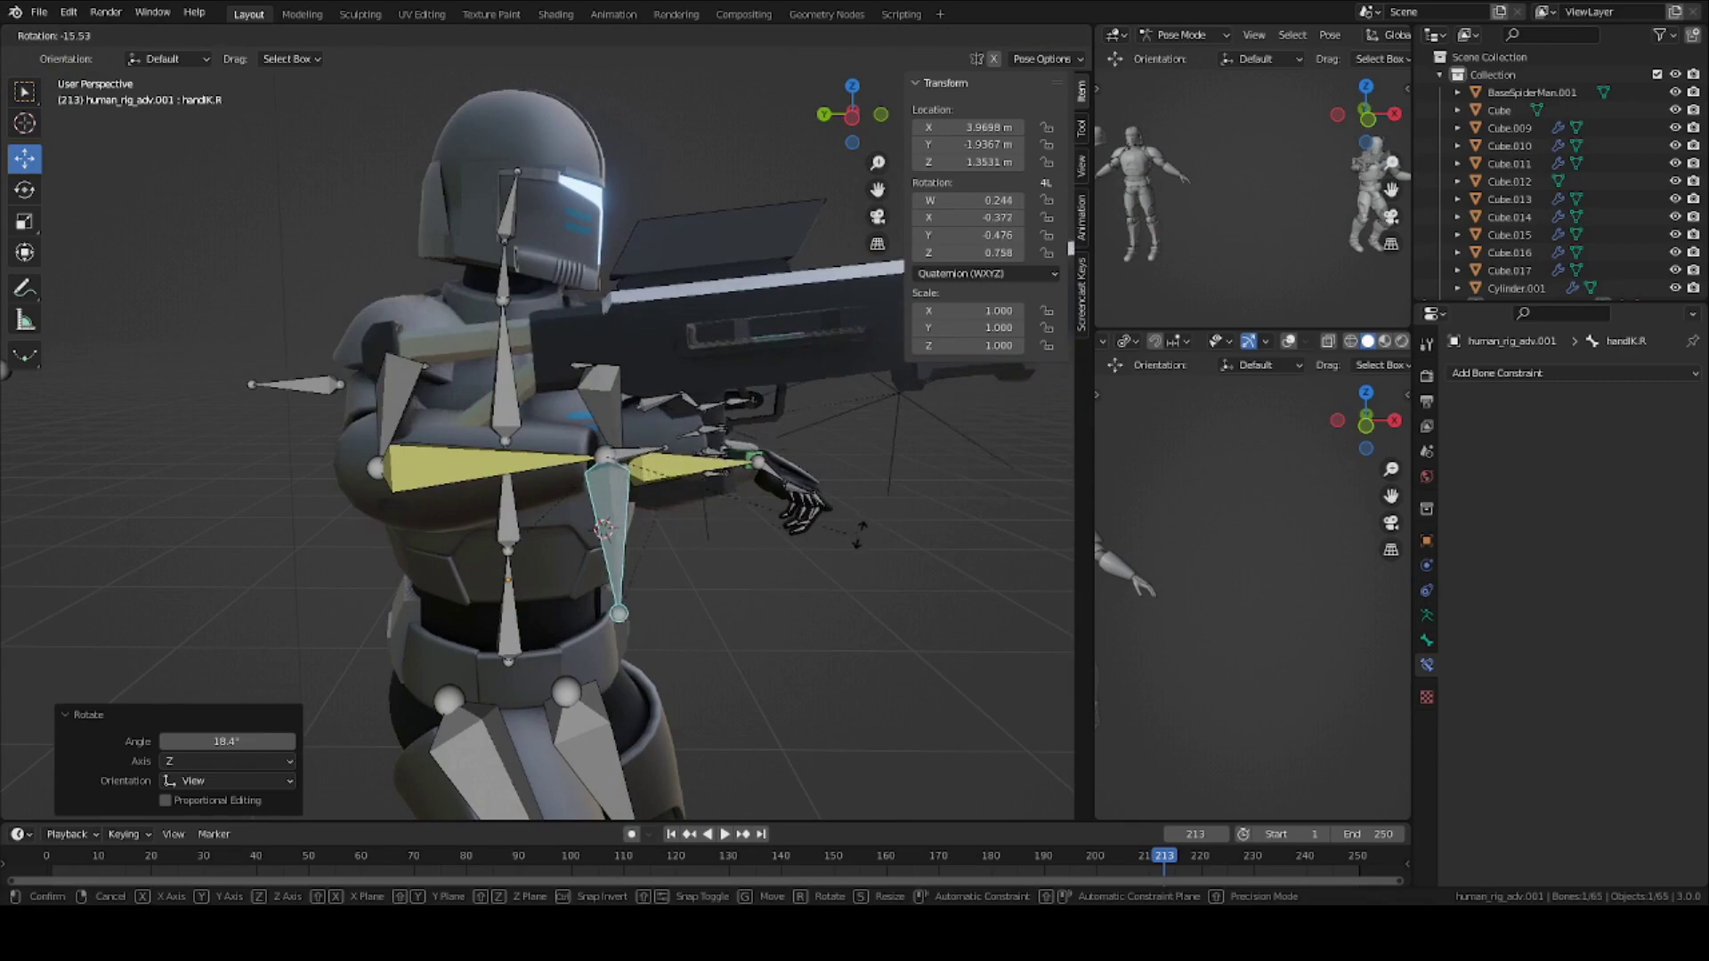
left_click(847, 565)
key("g")
left_click(843, 588)
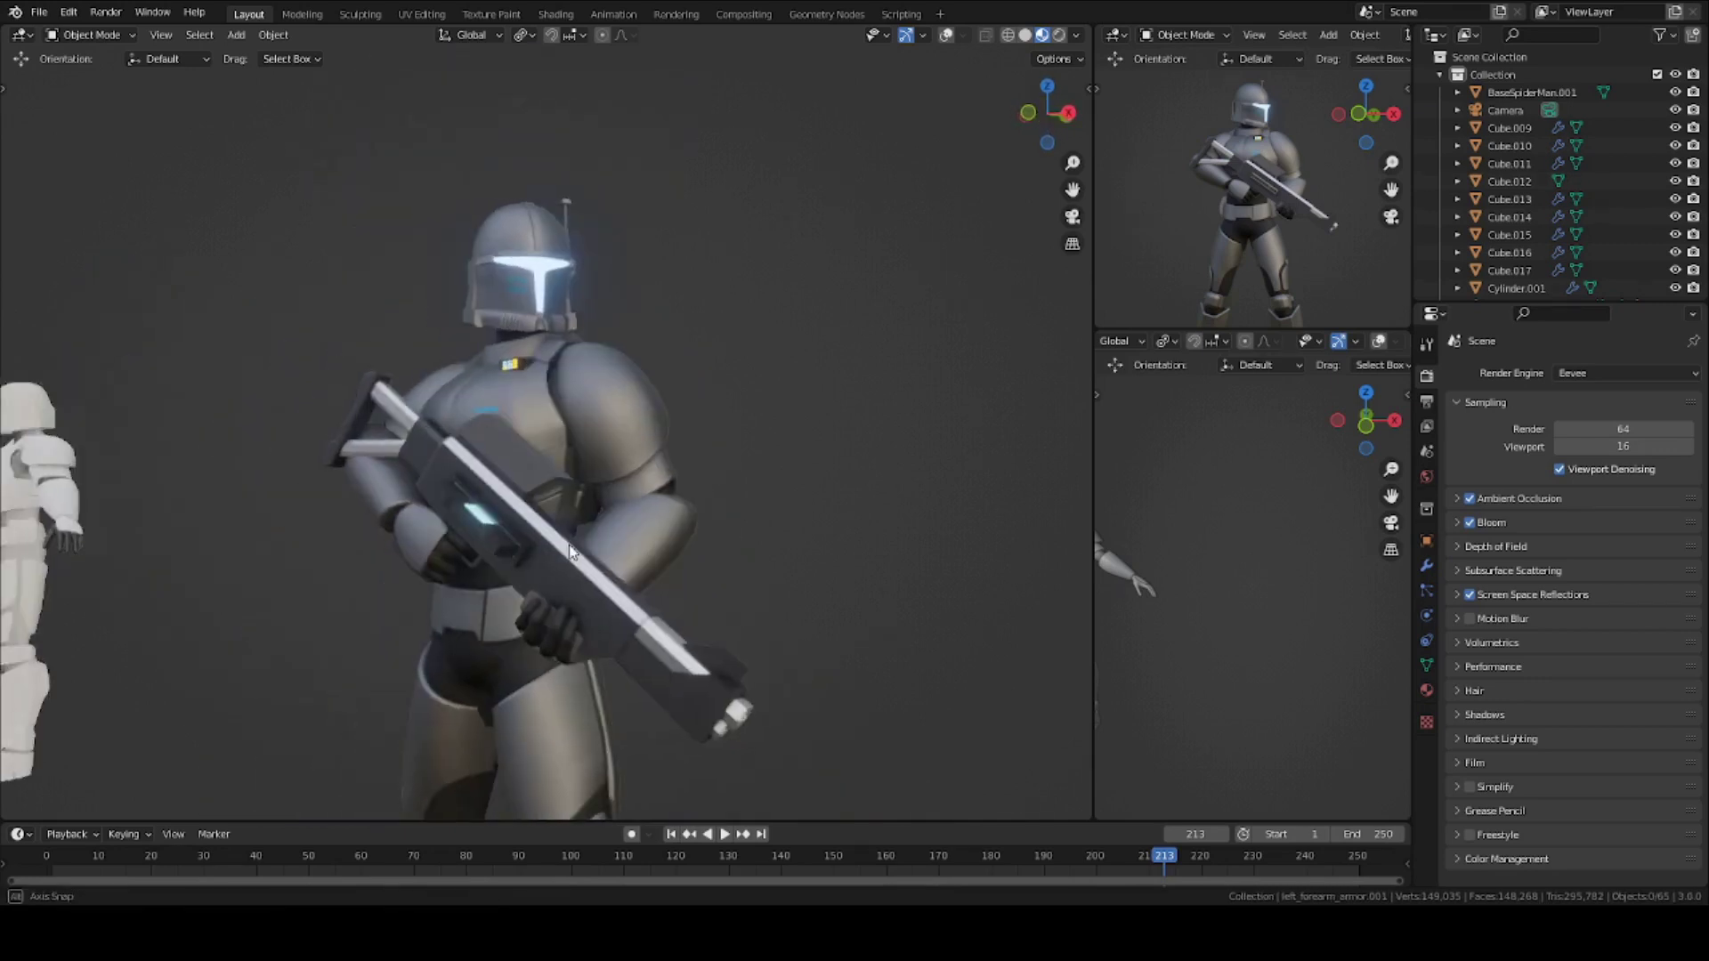
scroll(625, 545, "down", 2)
scroll(602, 569, "up", 4)
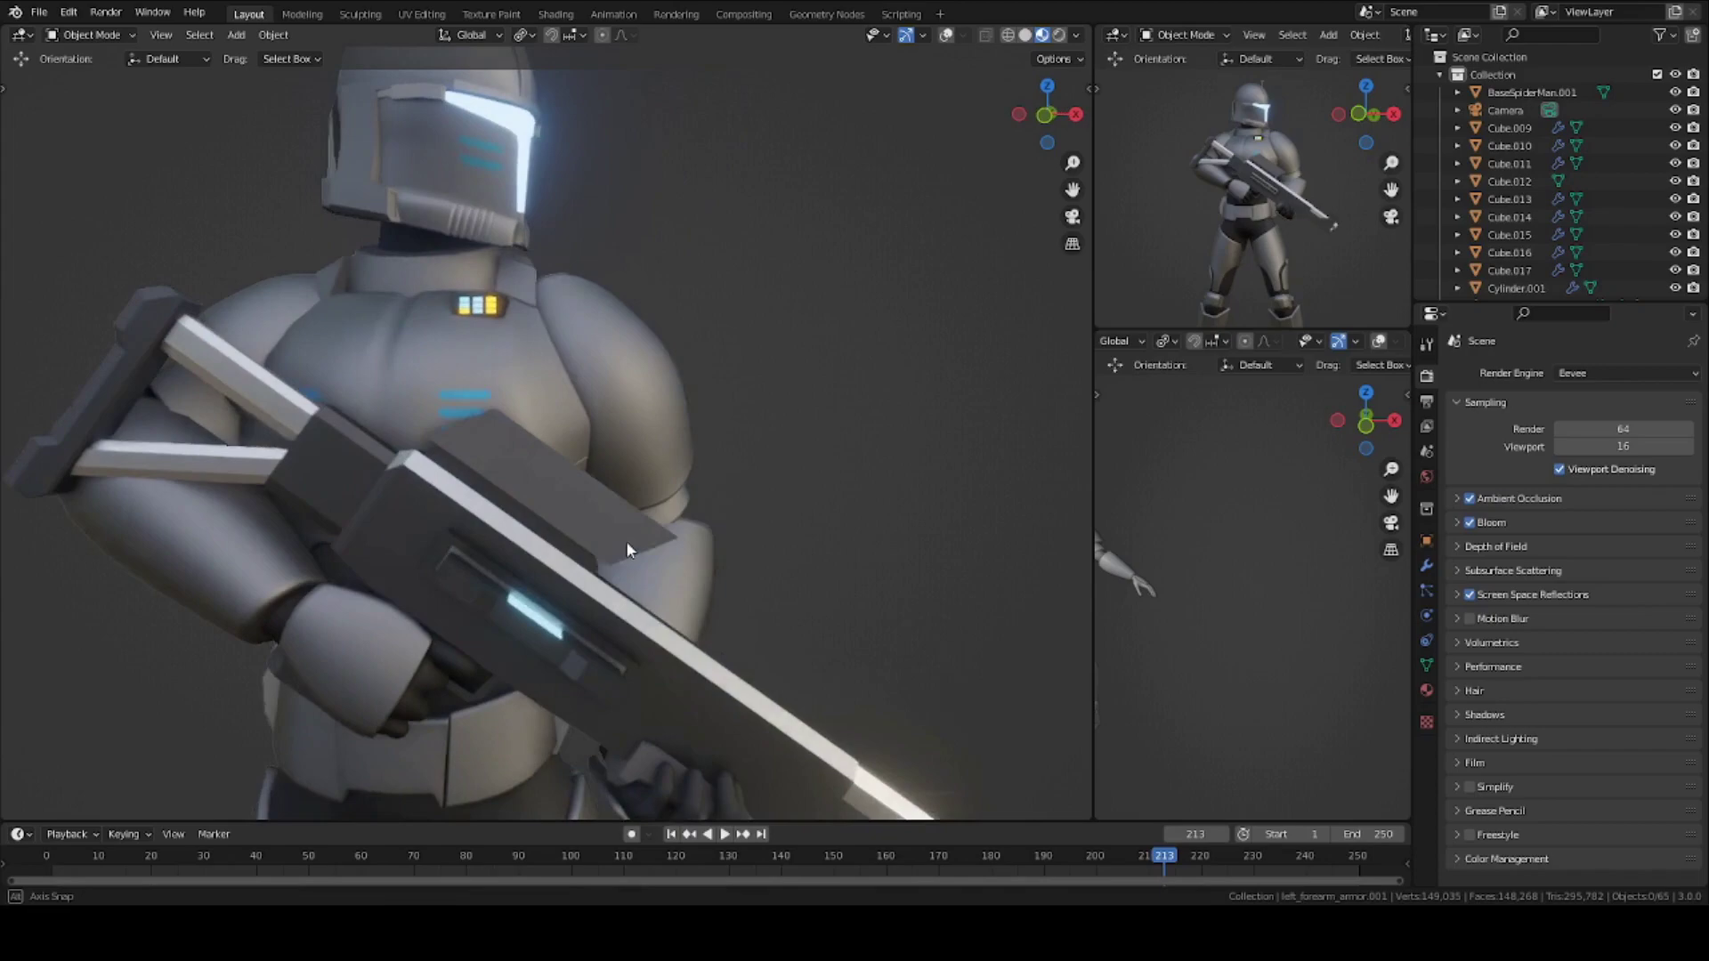